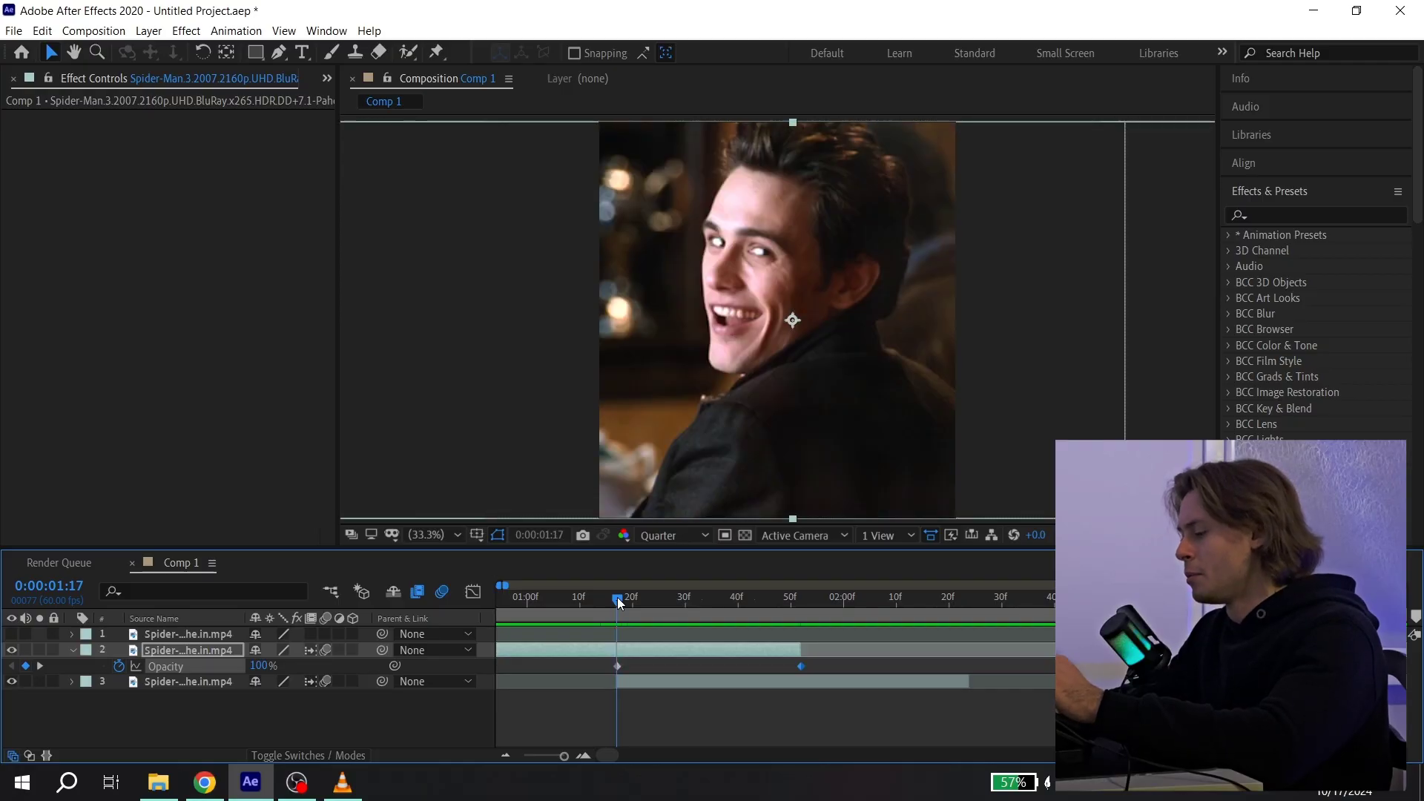
Collapse the upper clip's opacity keyframes and add a new adjustment layer above the two overlapping clips
key(u)
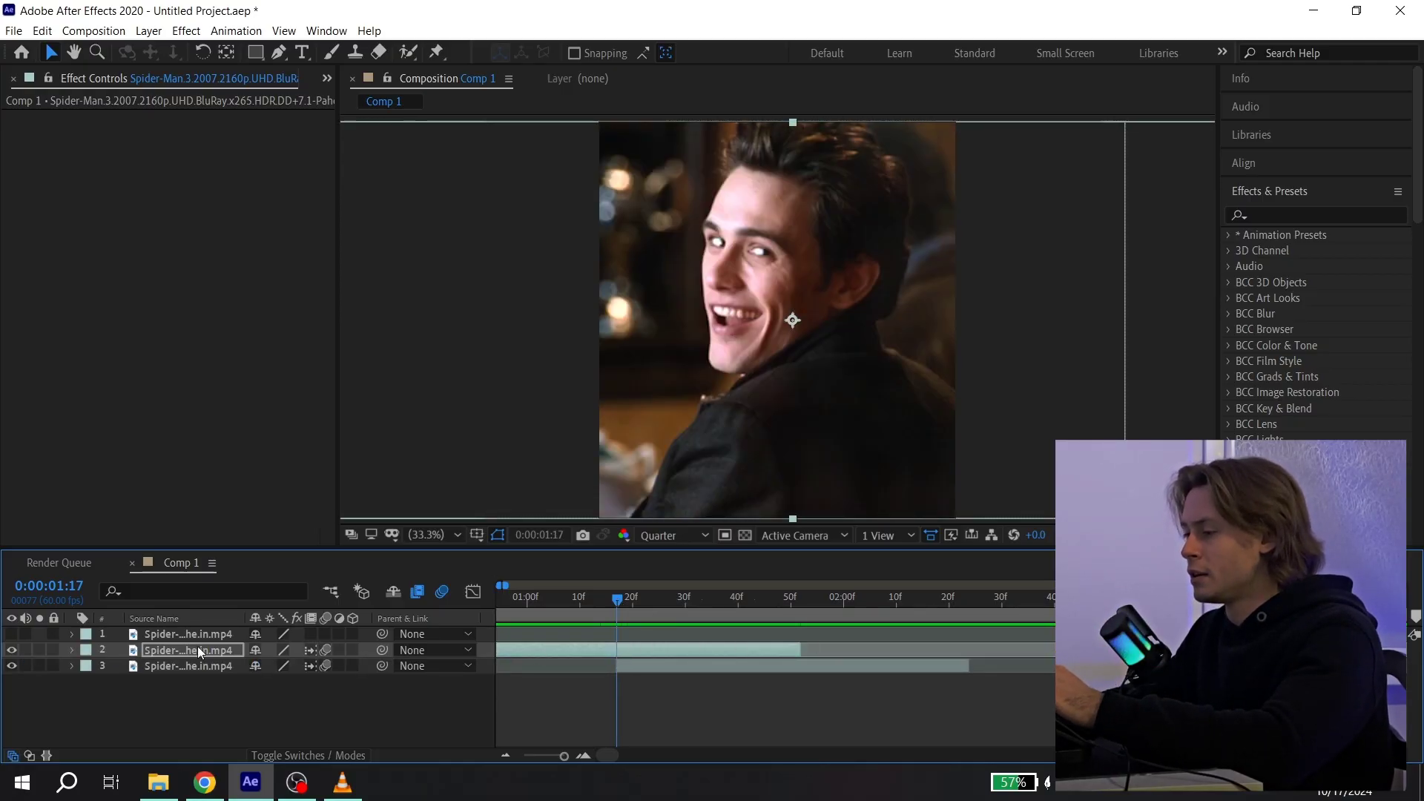
right_click(118, 648)
mouse_move(206, 467)
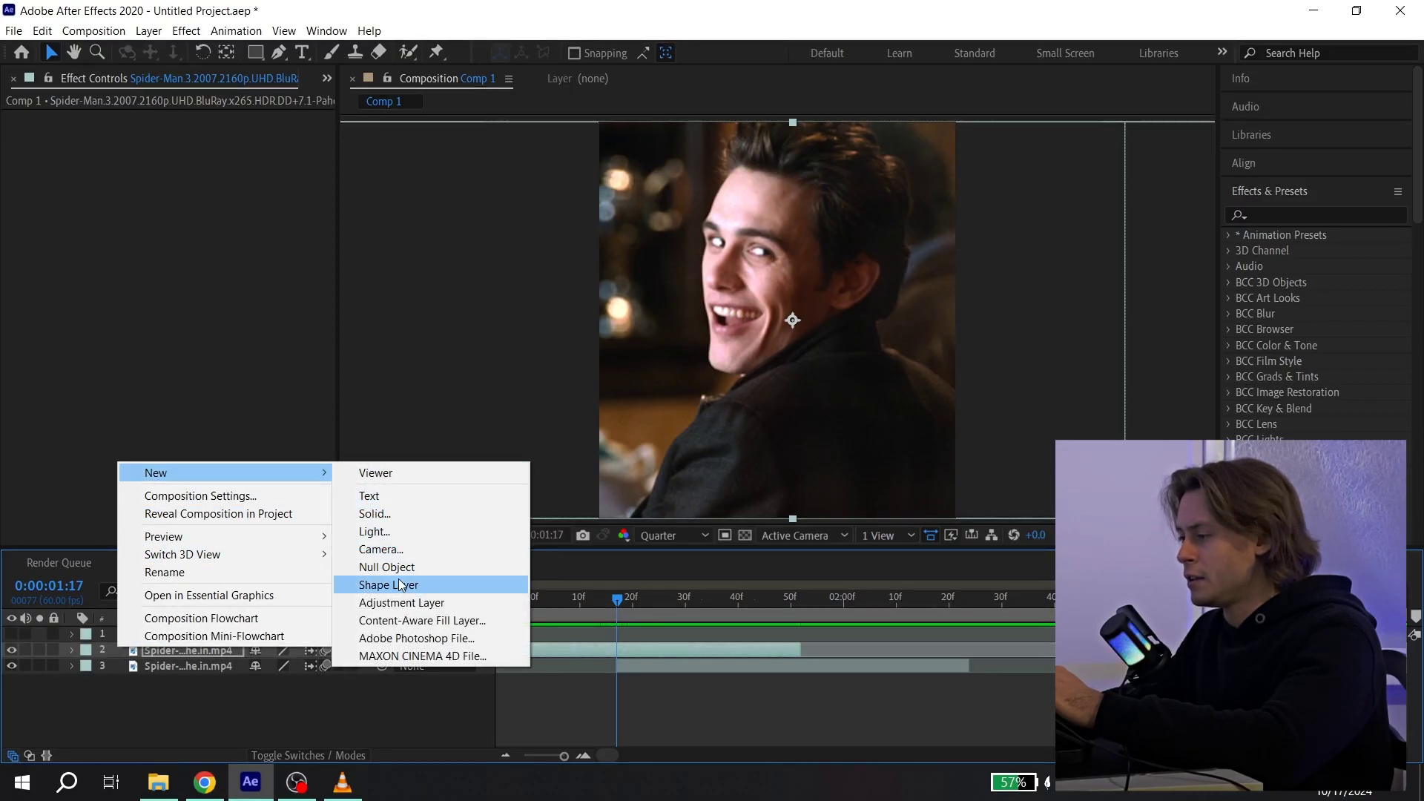
click(411, 605)
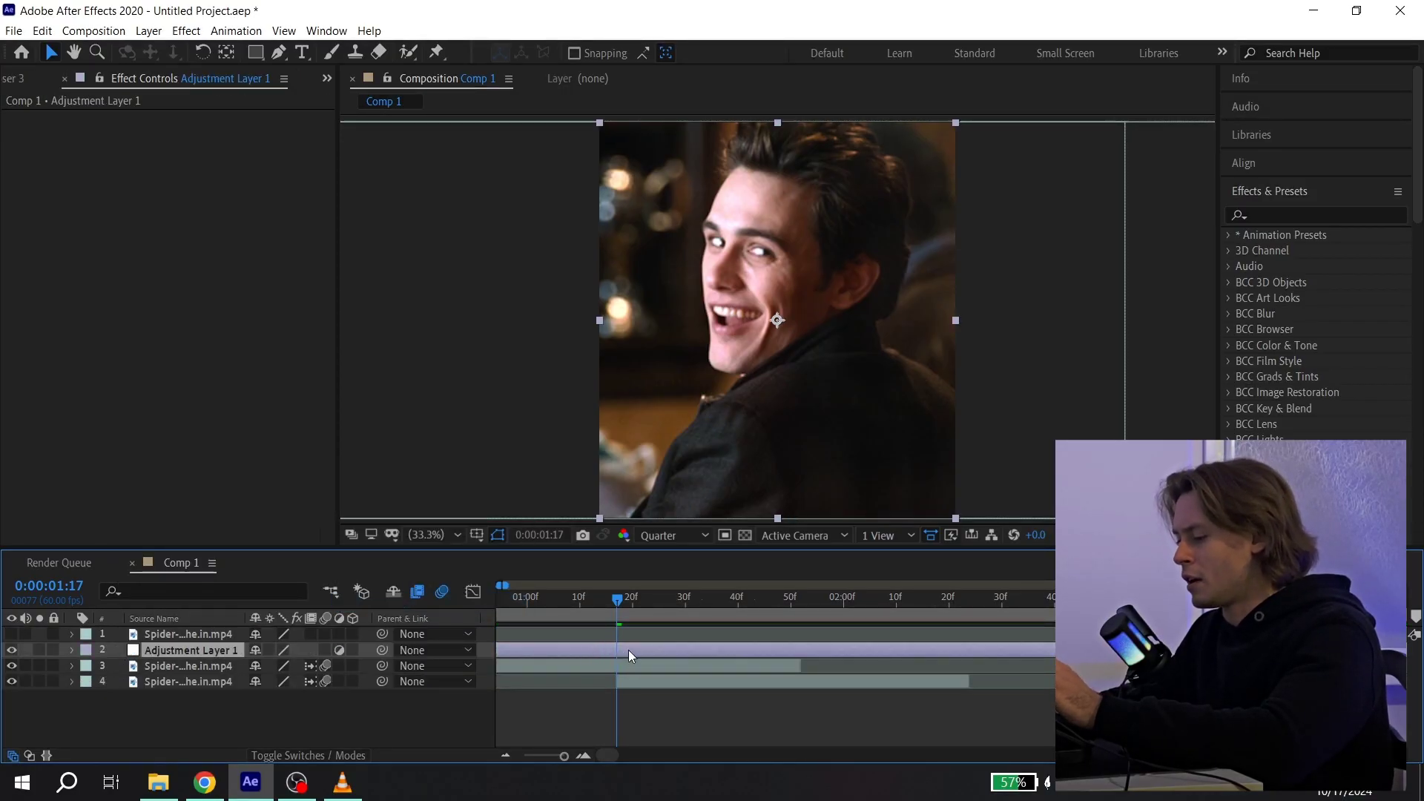
Trim the adjustment layer to the clips' overlap, starting at 0:00:01:17, and enable its motion blur
key(ctrl+shift+d)
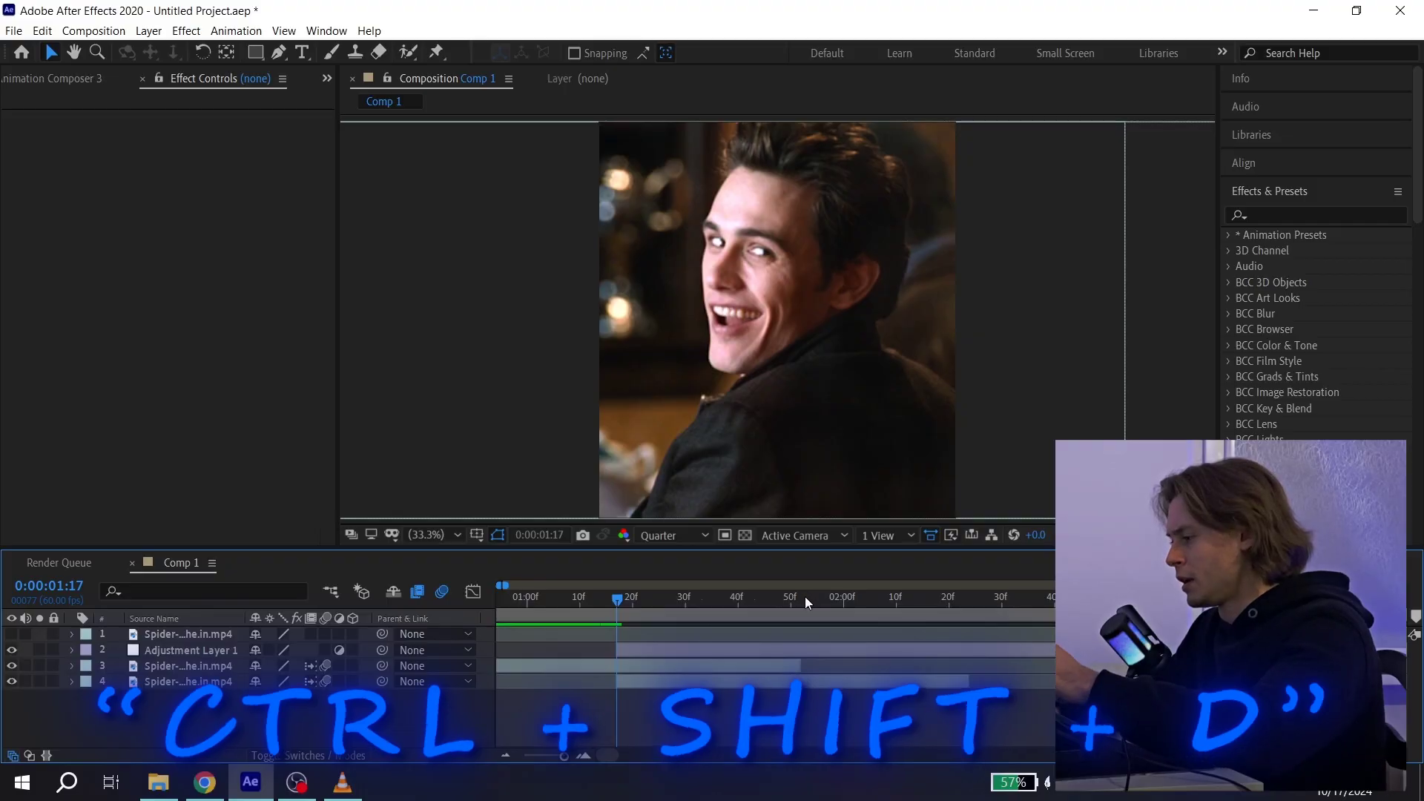
click(805, 597)
click(811, 650)
key(ctrl+shift+d)
key(Delete)
click(616, 601)
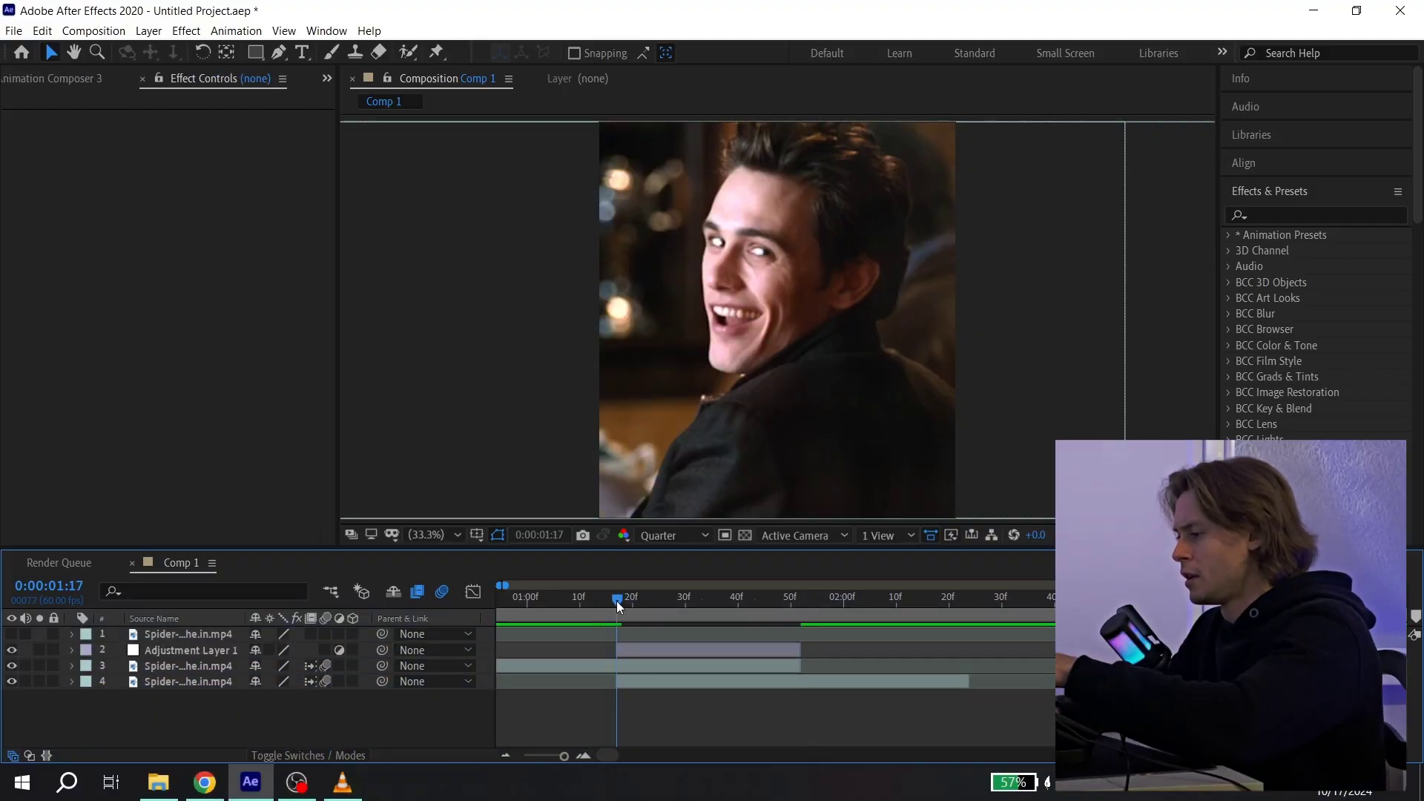
click(326, 650)
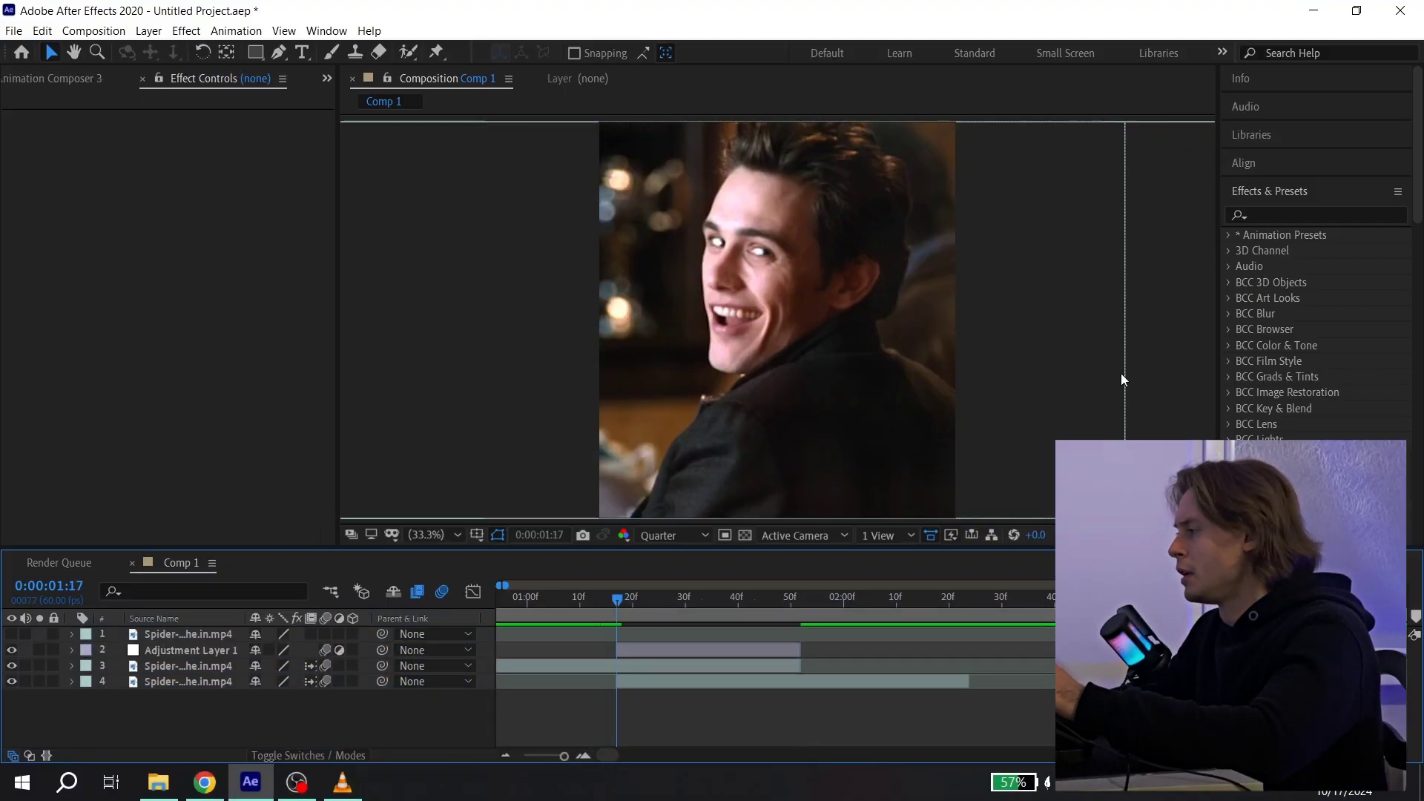
Search the effects for "bcc lens b" and apply BCC Lens Blur OBS to the adjustment layer
click(1276, 213)
text(b)
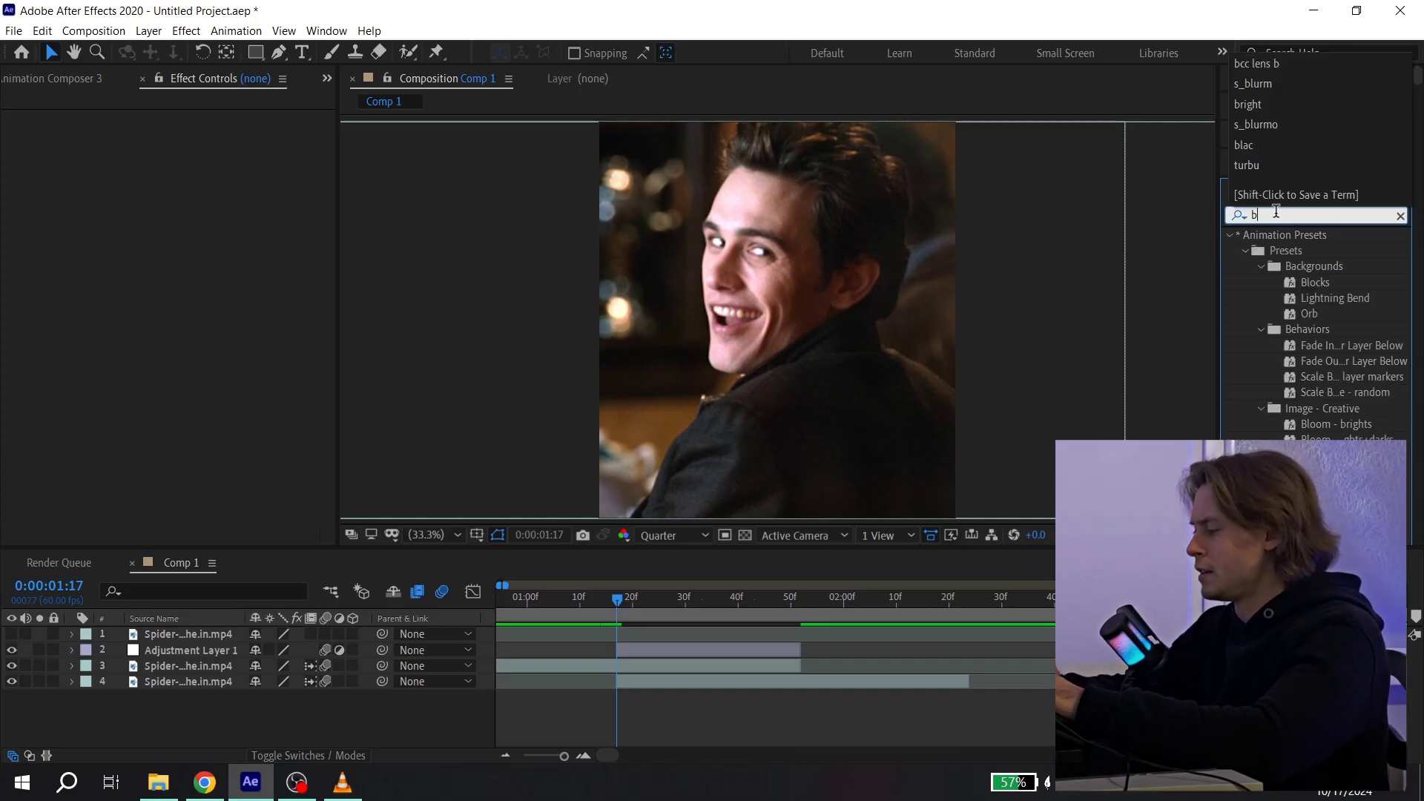
text(cc le)
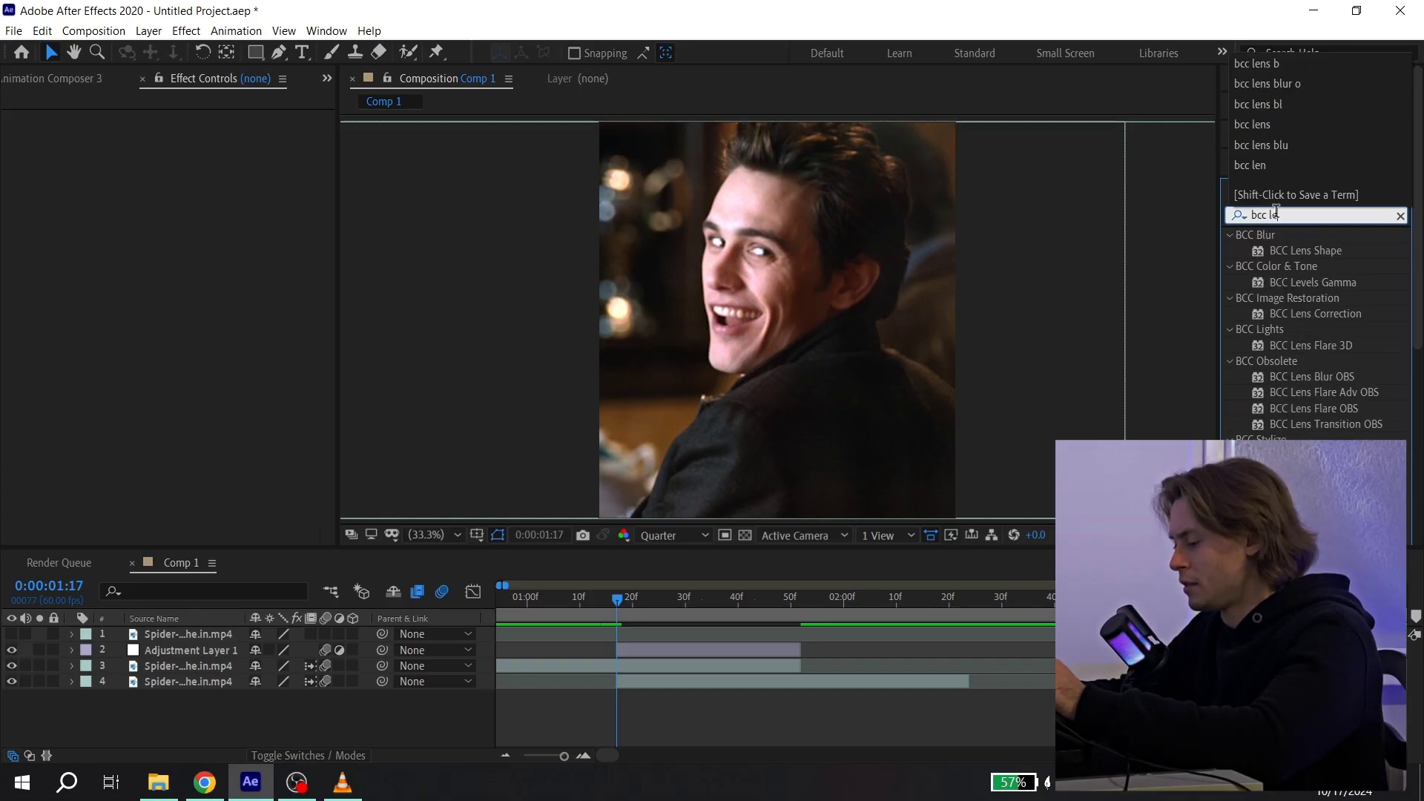
text(ns b)
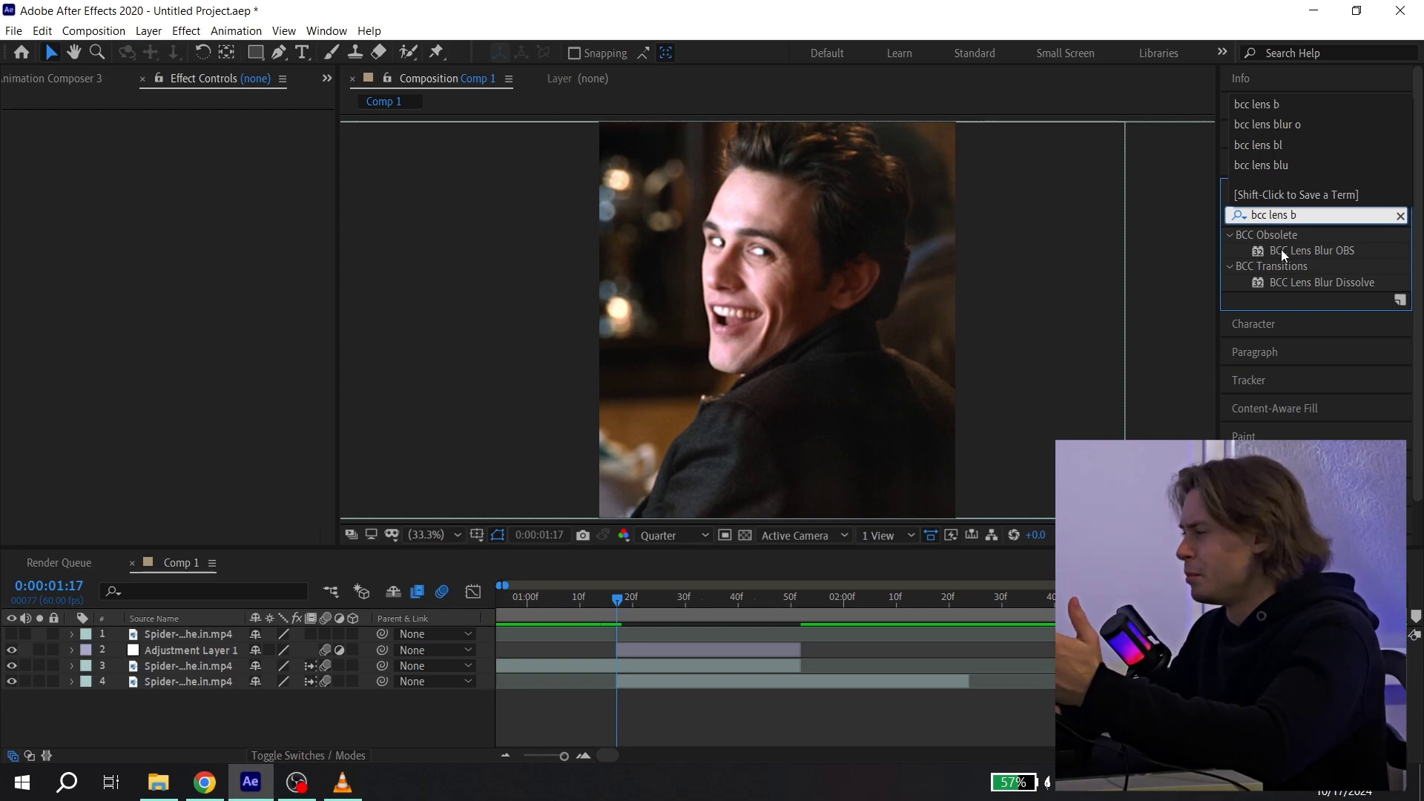
drag(1280, 251, 671, 647)
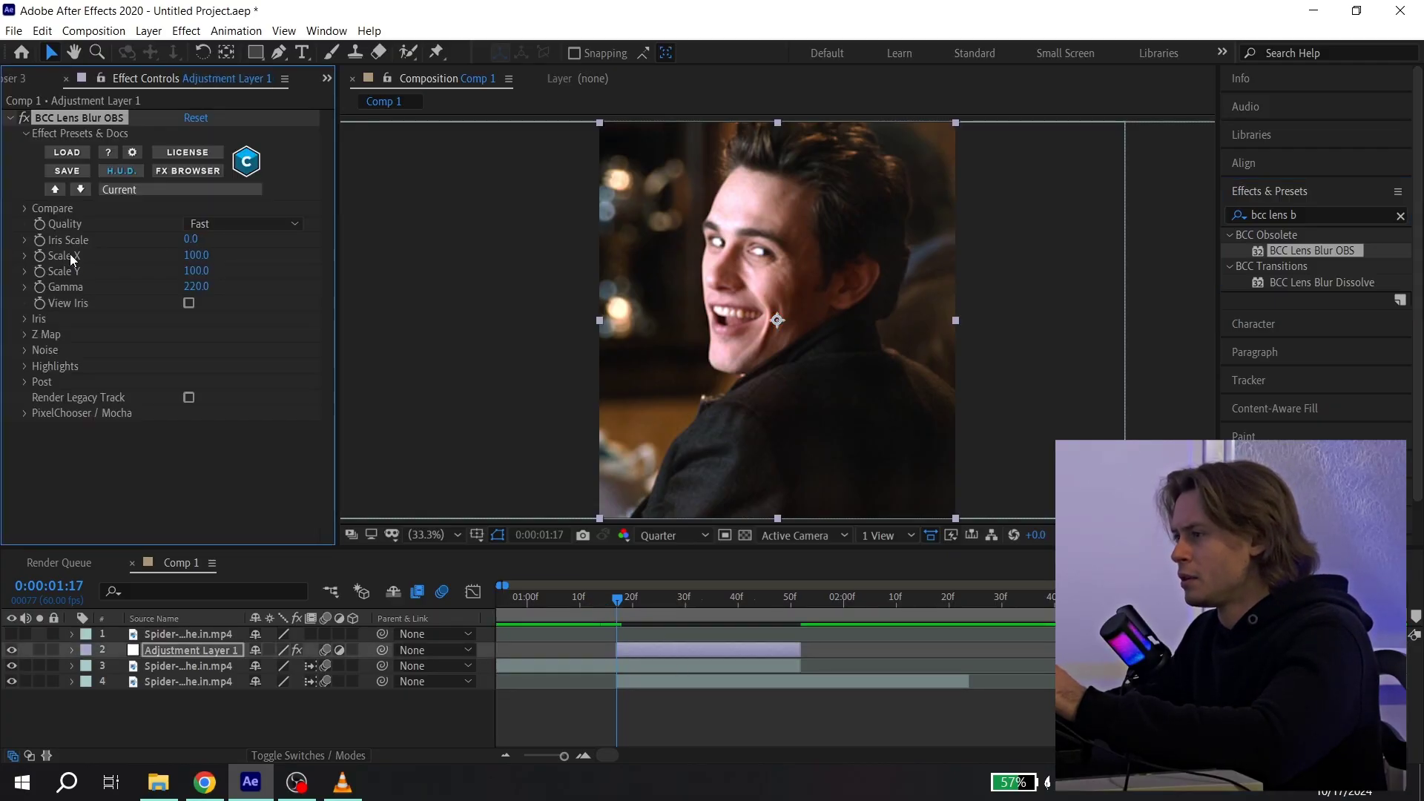
Keyframe the lens blur's Iris Scale from 0 at the adjustment layer's start to 8 at 0:00:01:34
click(696, 603)
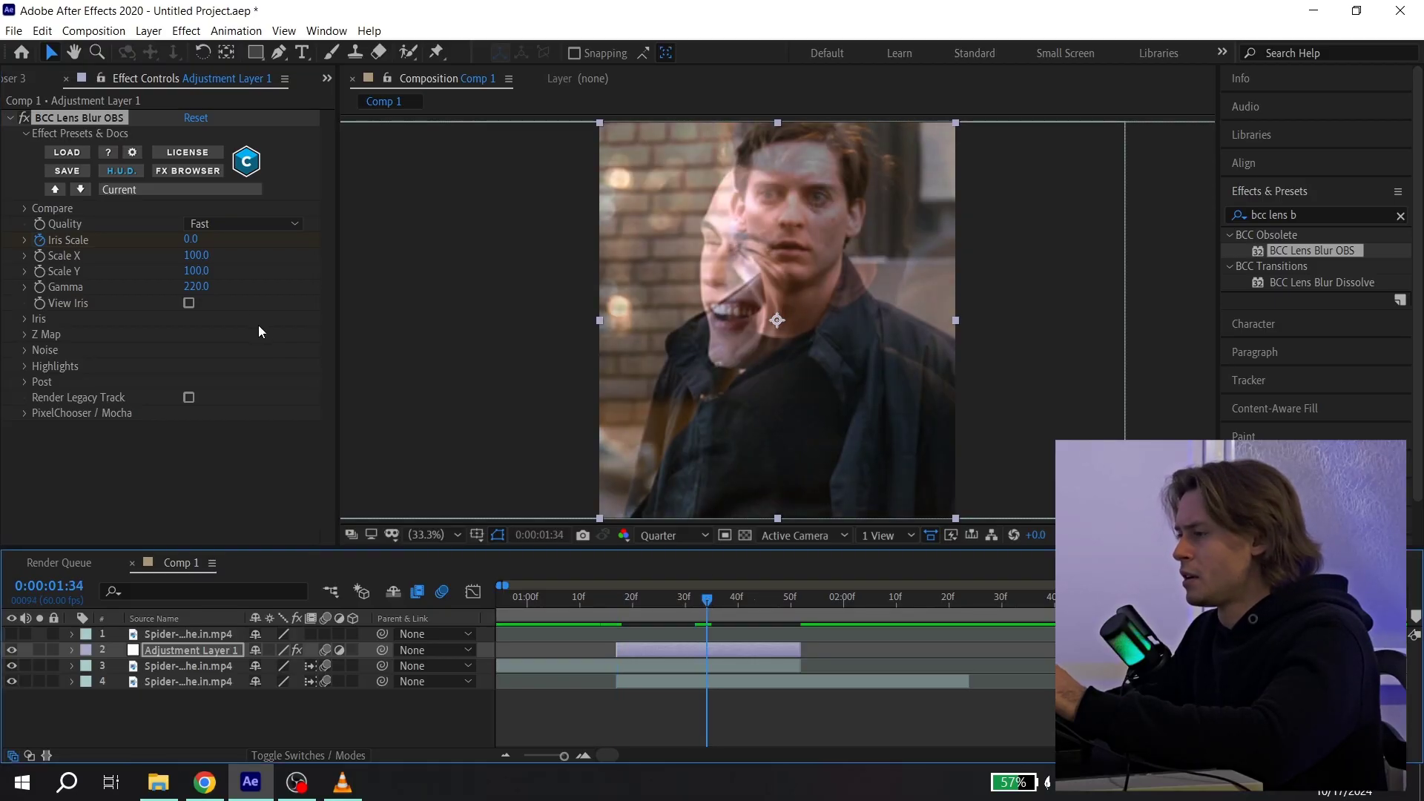
click(194, 241)
text(8)
key(Return)
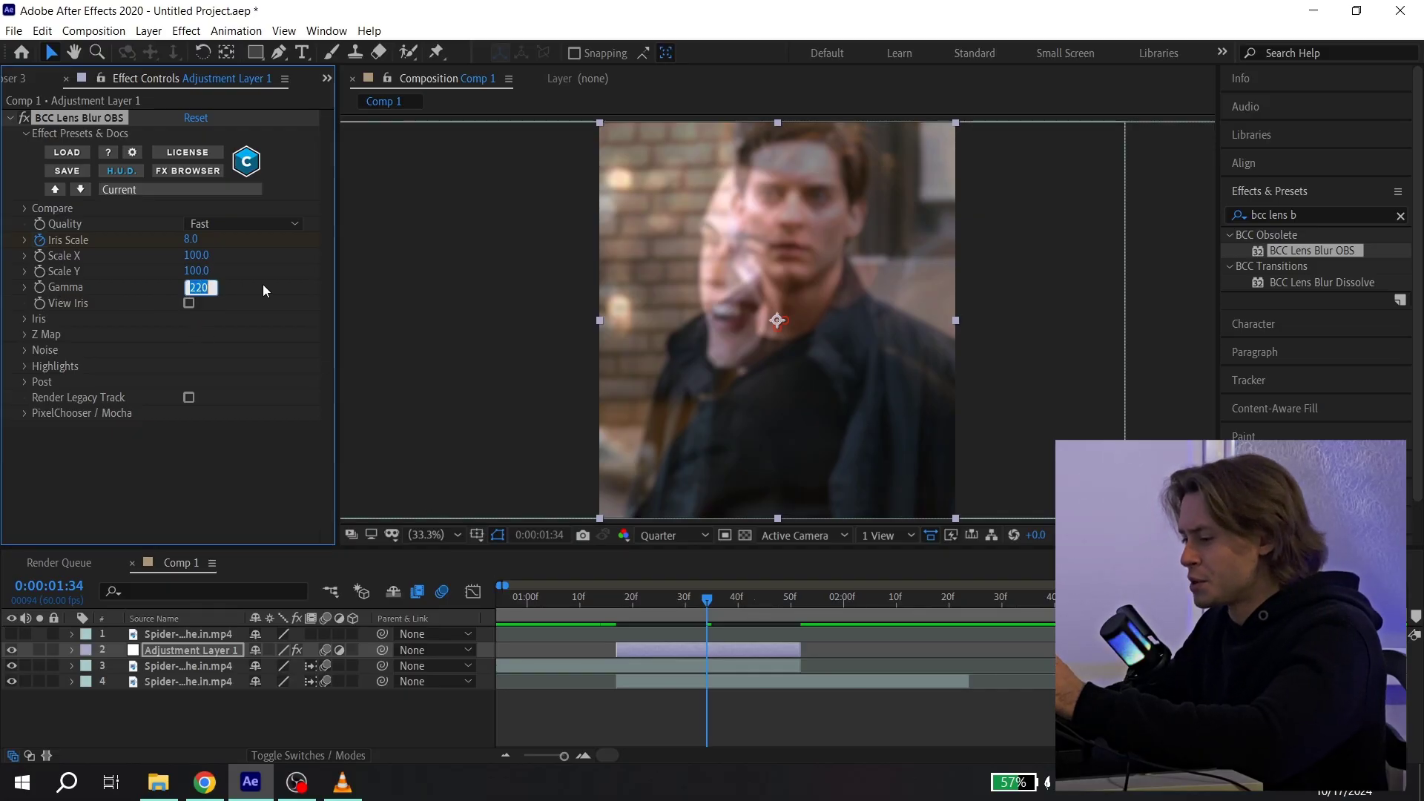
Set the lens blur's Gamma to 1000 and its Quality to Sharp
text(1000)
key(Return)
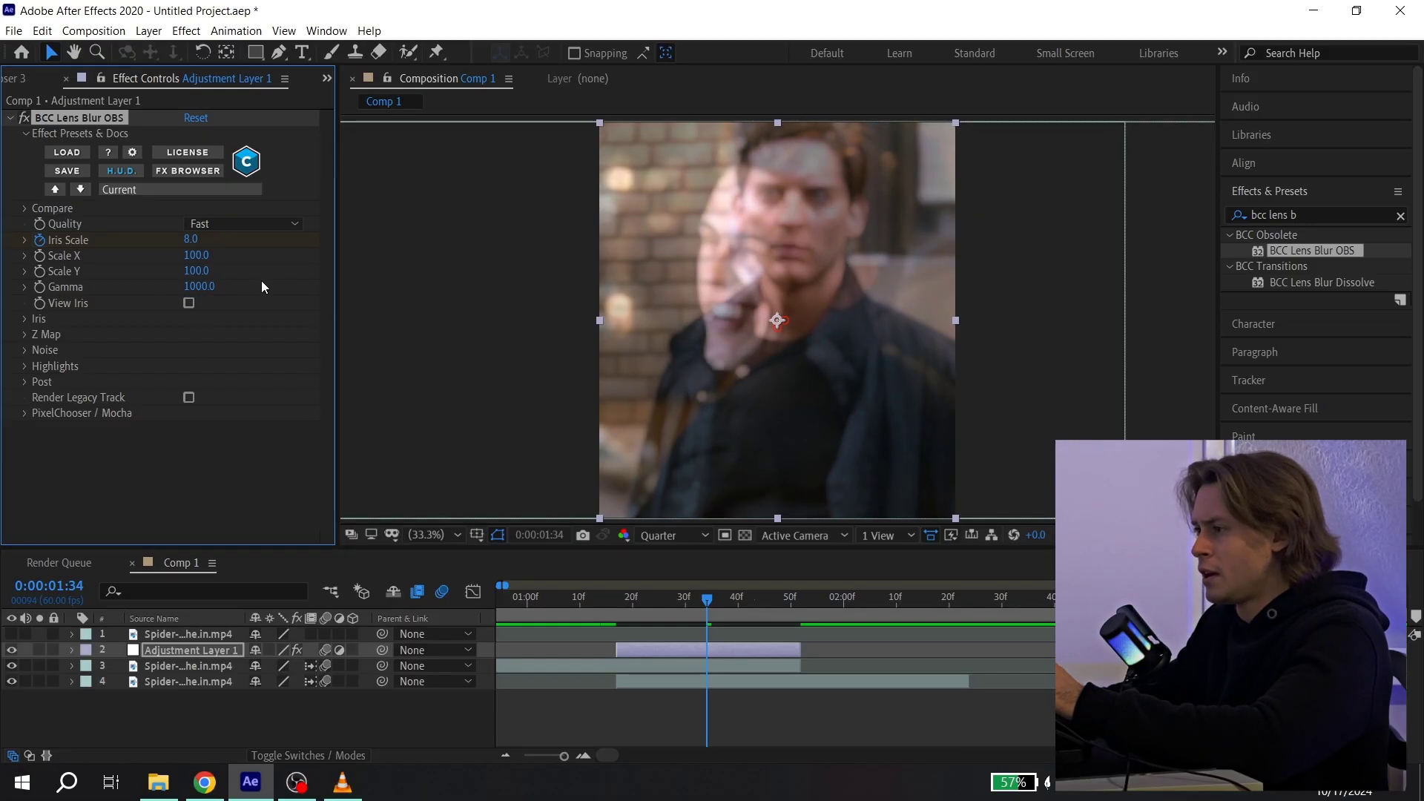
click(194, 221)
click(267, 278)
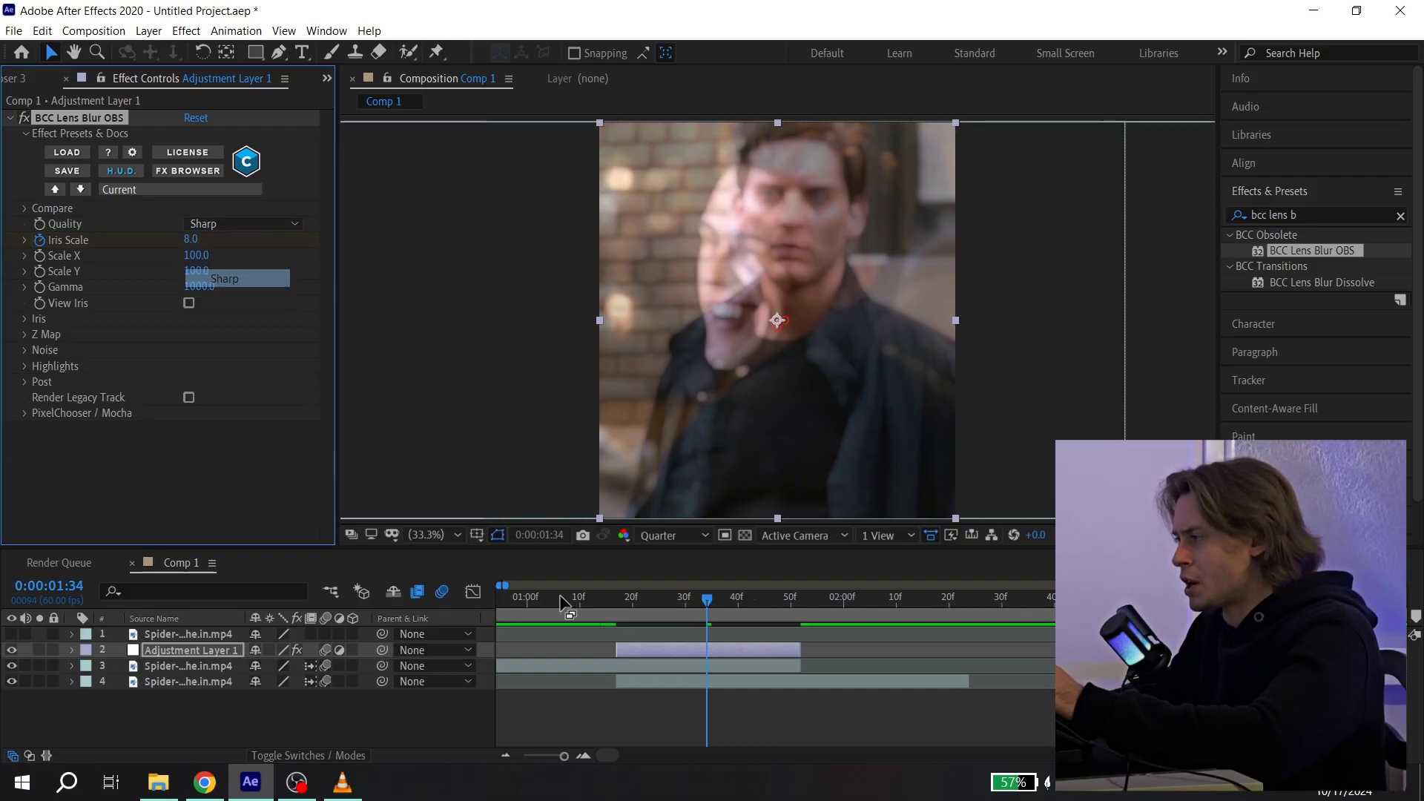
Check the lens blur transition at the adjustment layer's end, 0:00:01:52, and around its start
key(equal)
click(896, 598)
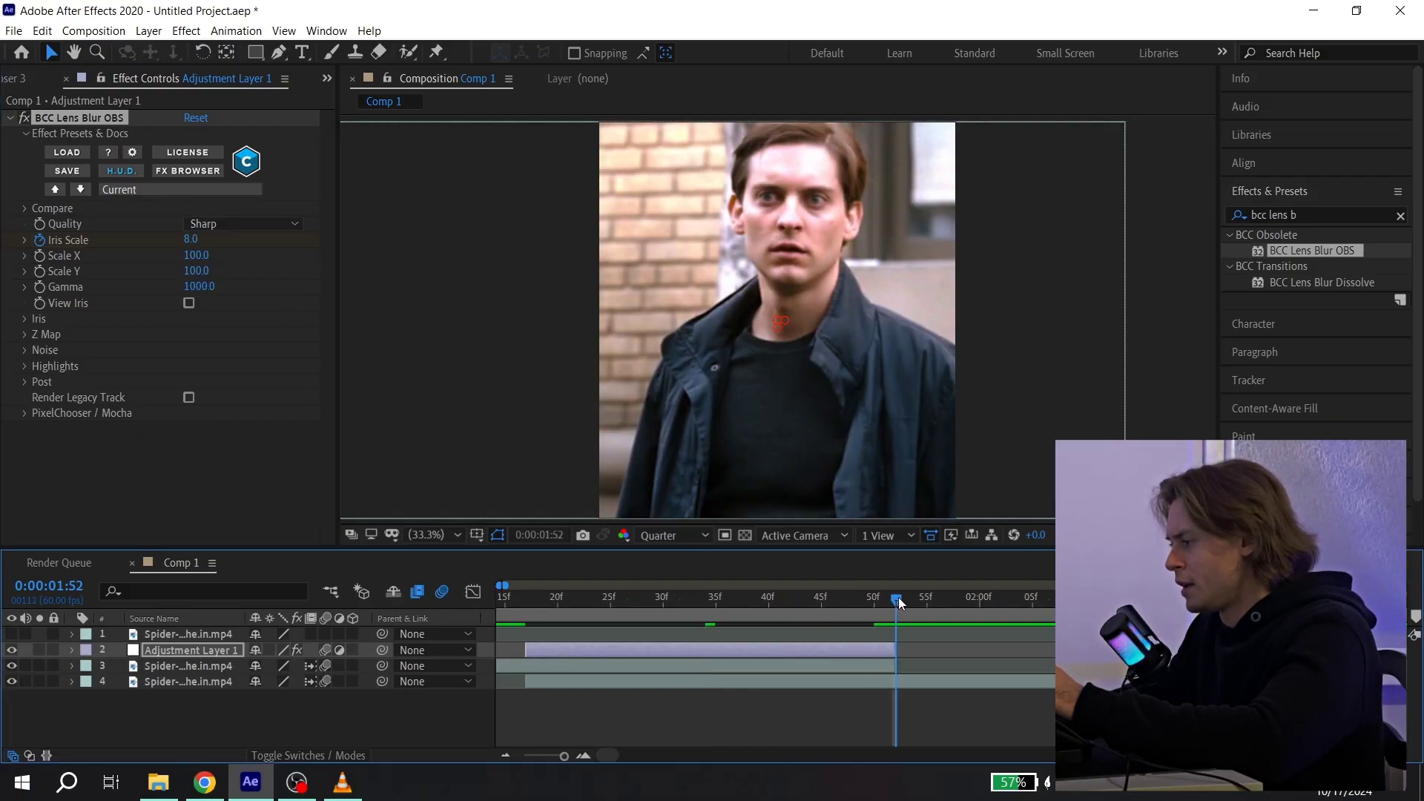
key(minus)
click(637, 598)
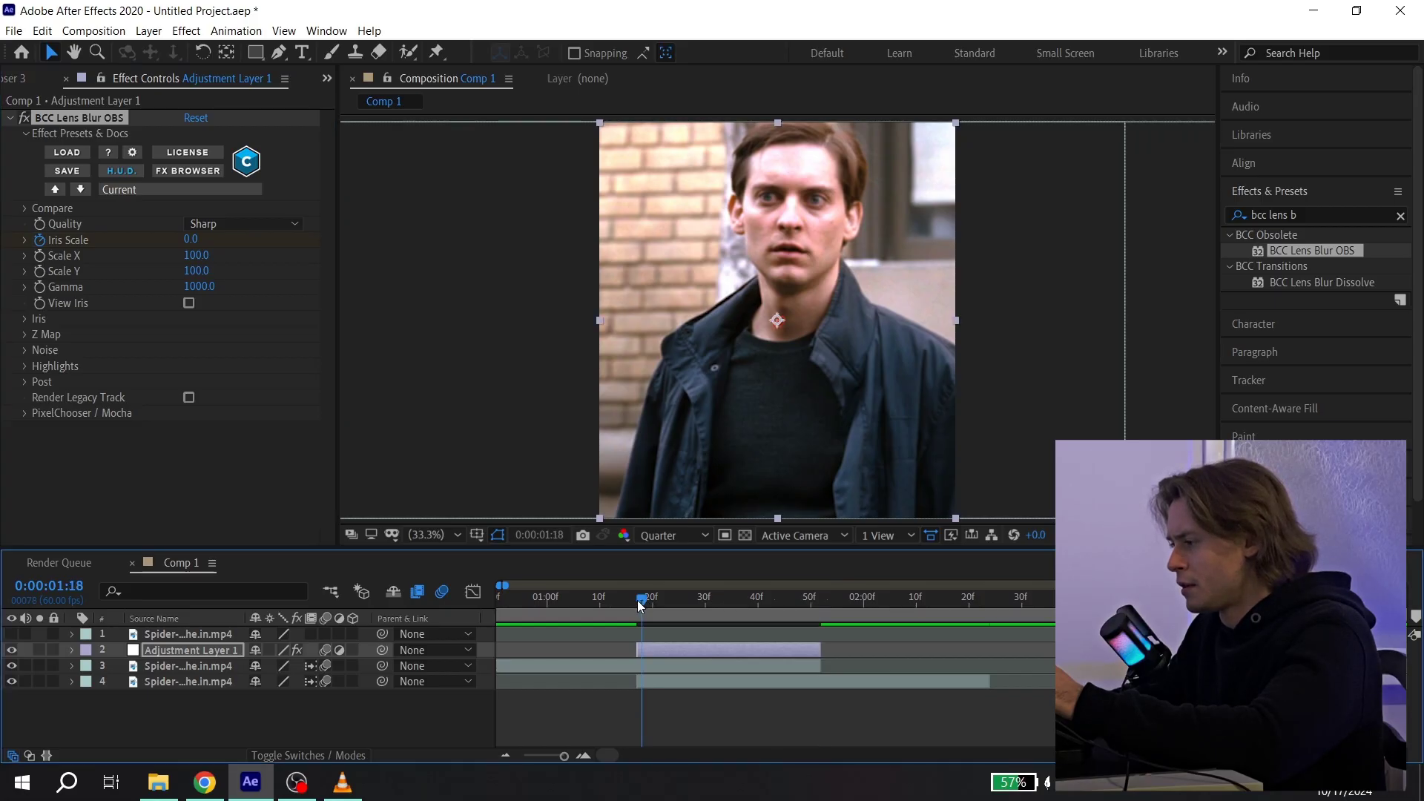
click(612, 599)
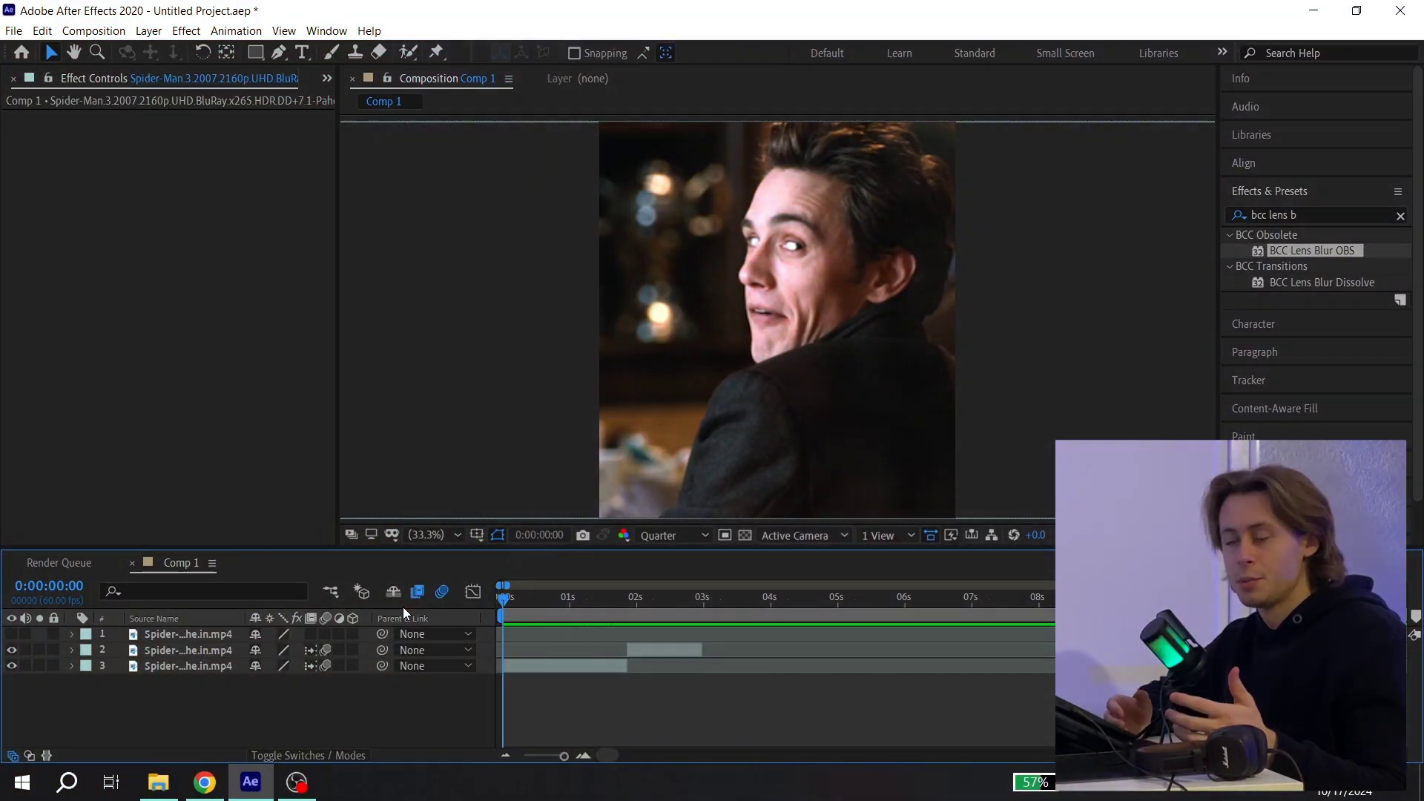
Move to 0:00:01:28, before the cut between the clips, and add a new adjustment layer above them
click(599, 599)
click(643, 651)
right_click(122, 651)
click(121, 652)
click(176, 652)
right_click(119, 650)
mouse_move(169, 469)
click(439, 603)
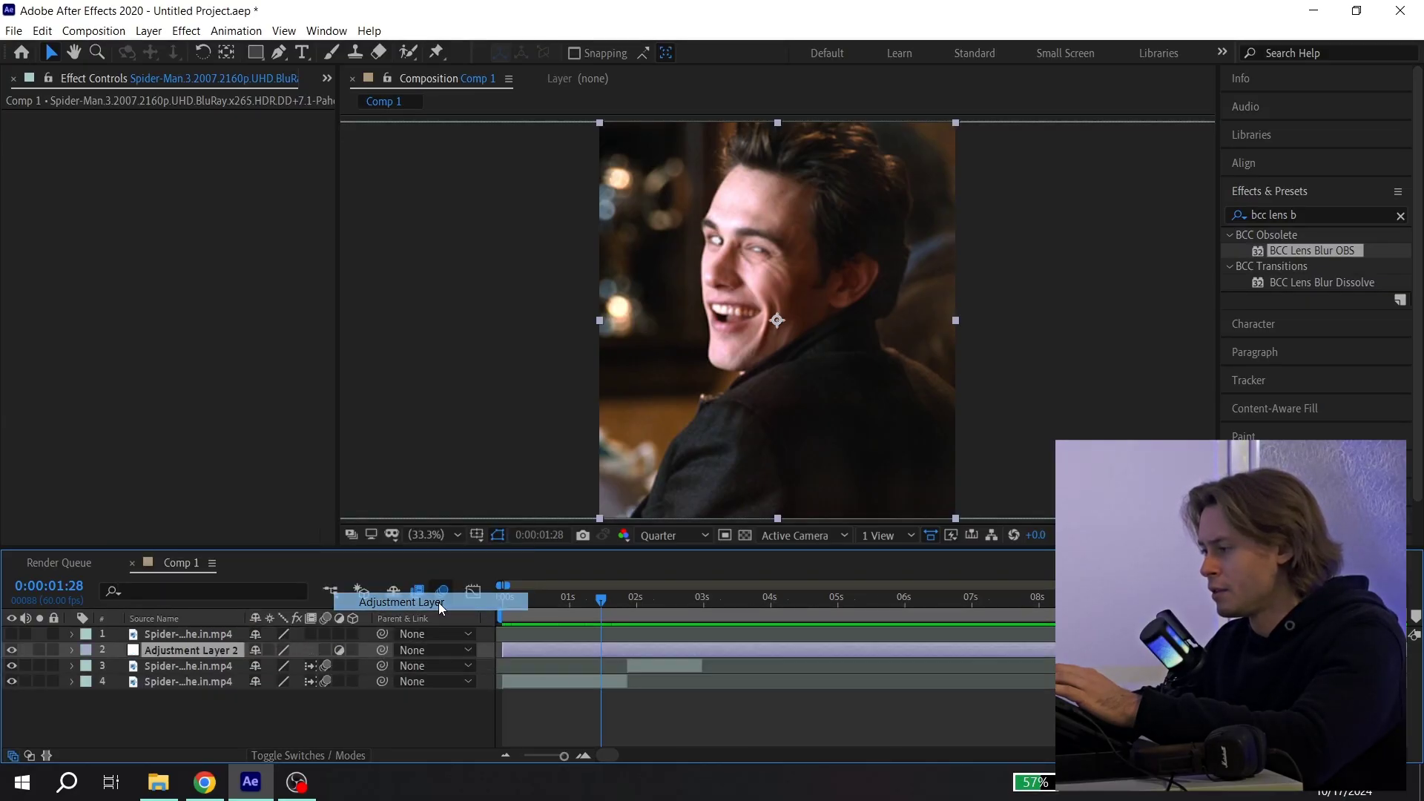
Trim the new adjustment layer to span the cut, from 0:00:01:28 to 0:00:02:27
key(ctrl+shift+d)
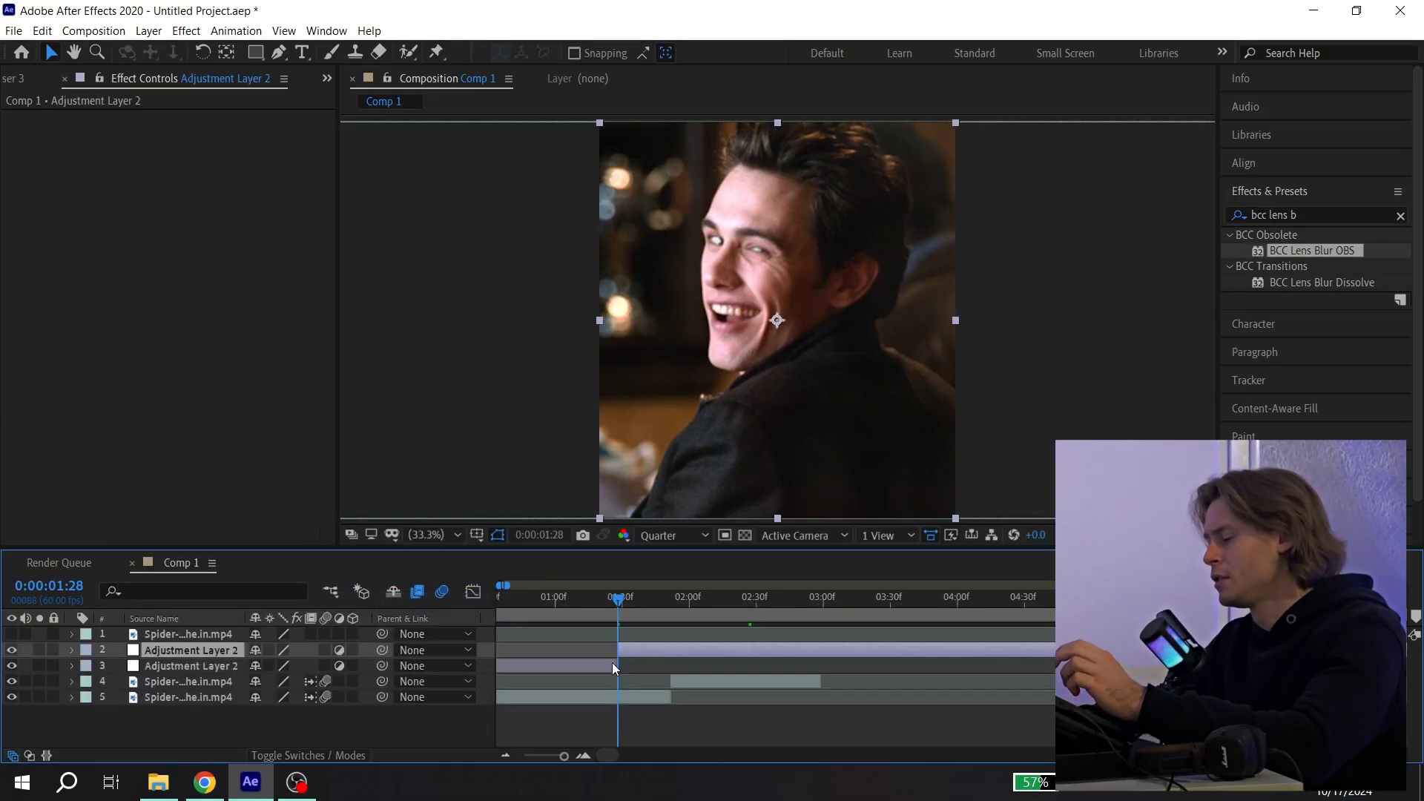
click(612, 665)
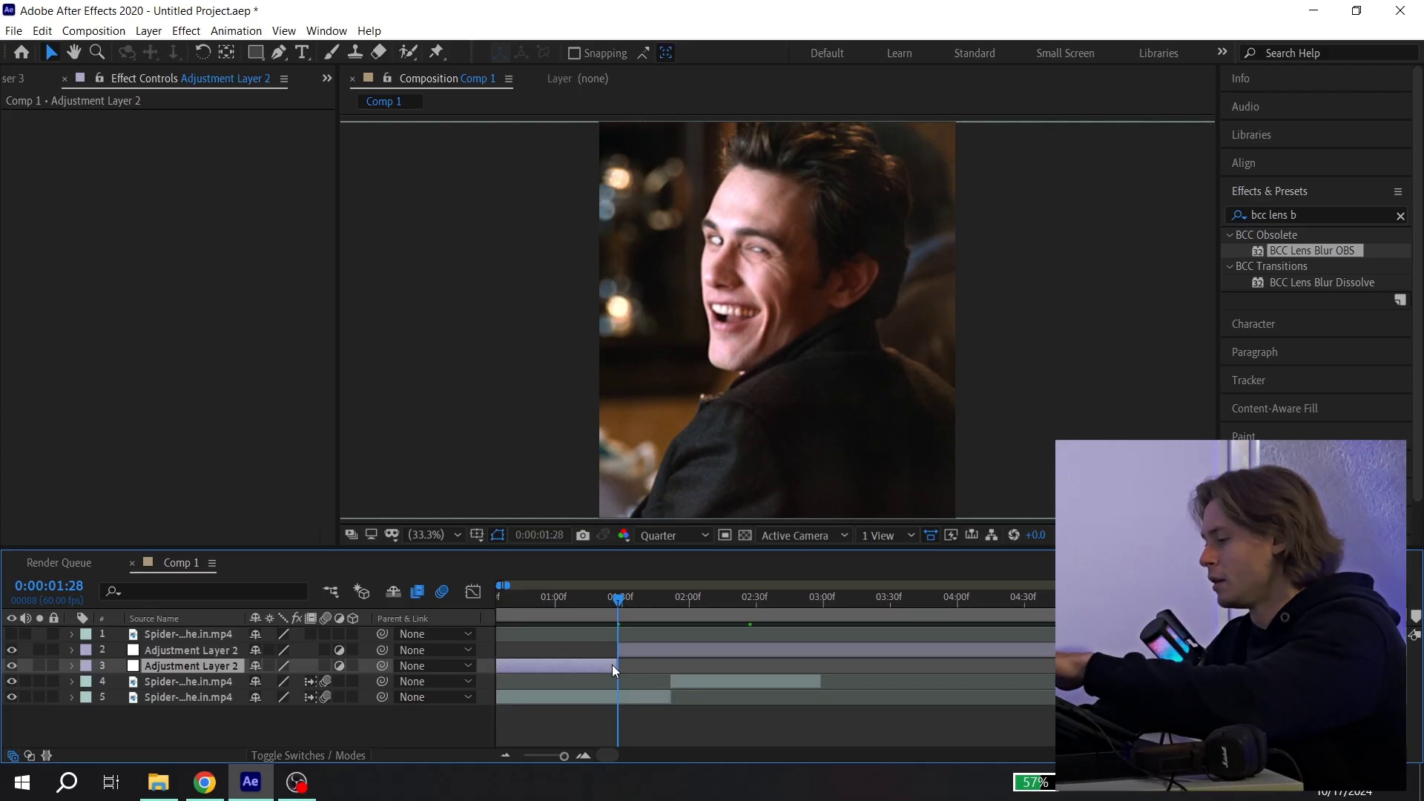
key(Delete)
drag(697, 598, 630, 600)
key(ctrl+shift+d)
key(Delete)
Search the effects for "glitch" and apply Glitchify to the adjustment layer
click(1314, 214)
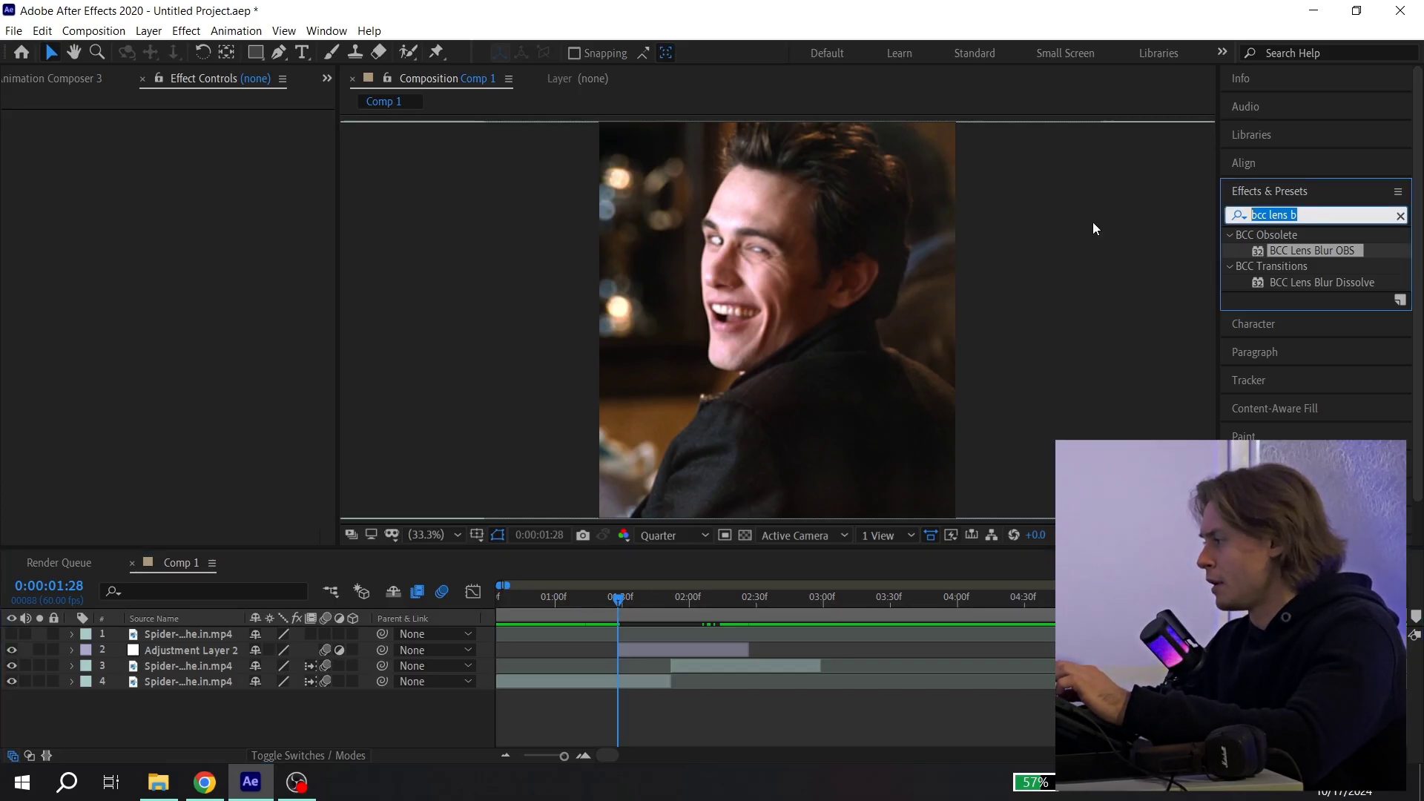
text(glitch)
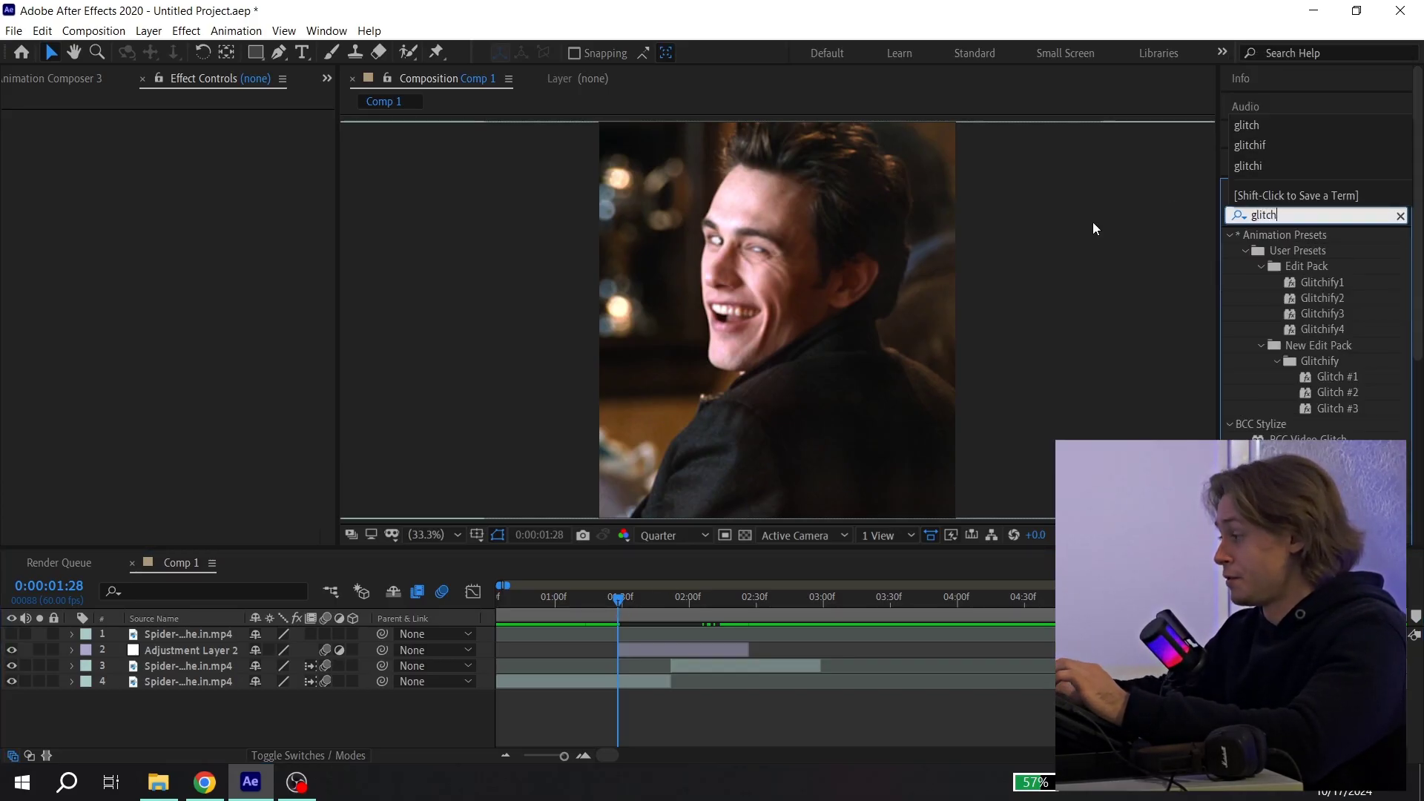
key(Return)
drag(696, 622, 652, 650)
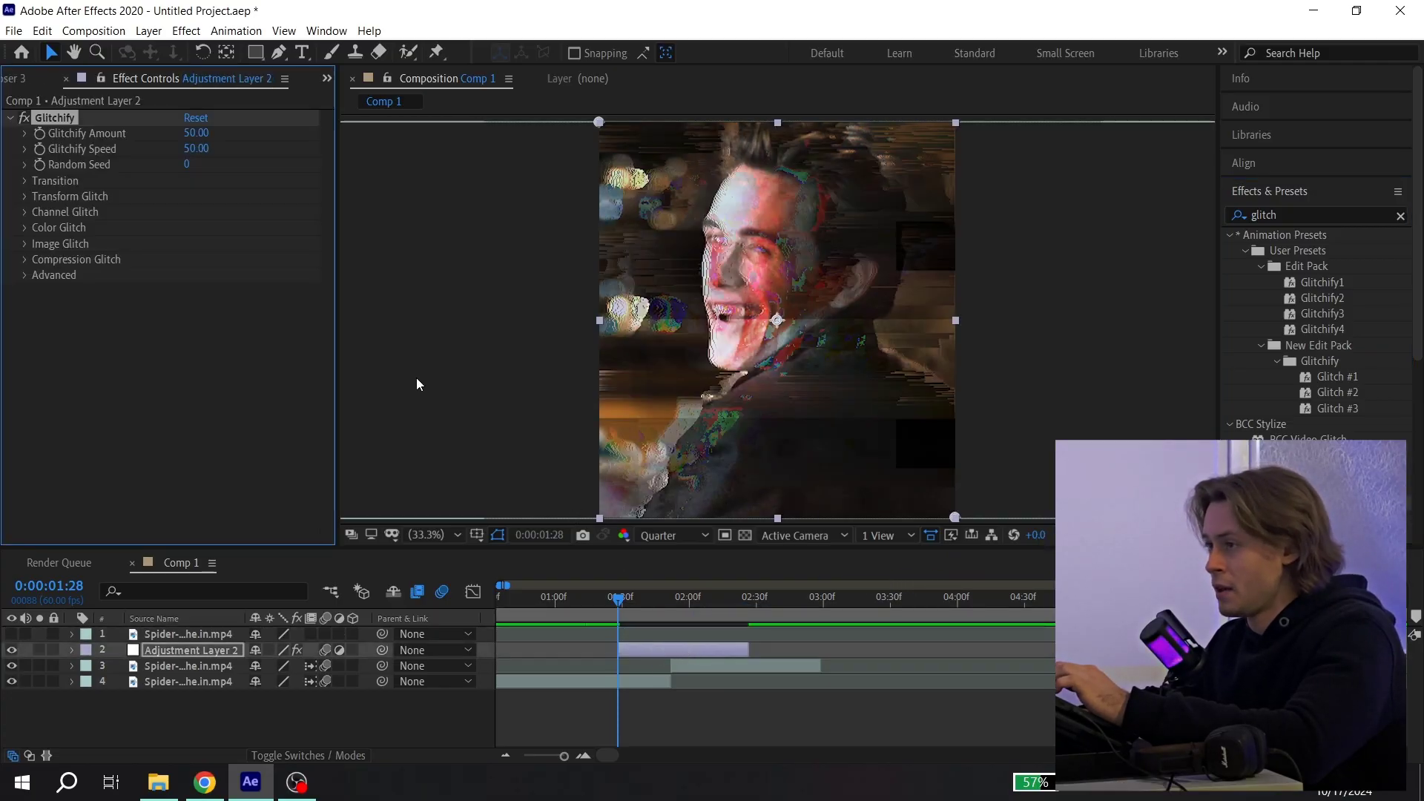
Keyframe Glitchify Amount and Speed at 0 at the adjustment layer's start and end, with raised values at 0:00:01:56
drag(189, 134, 159, 152)
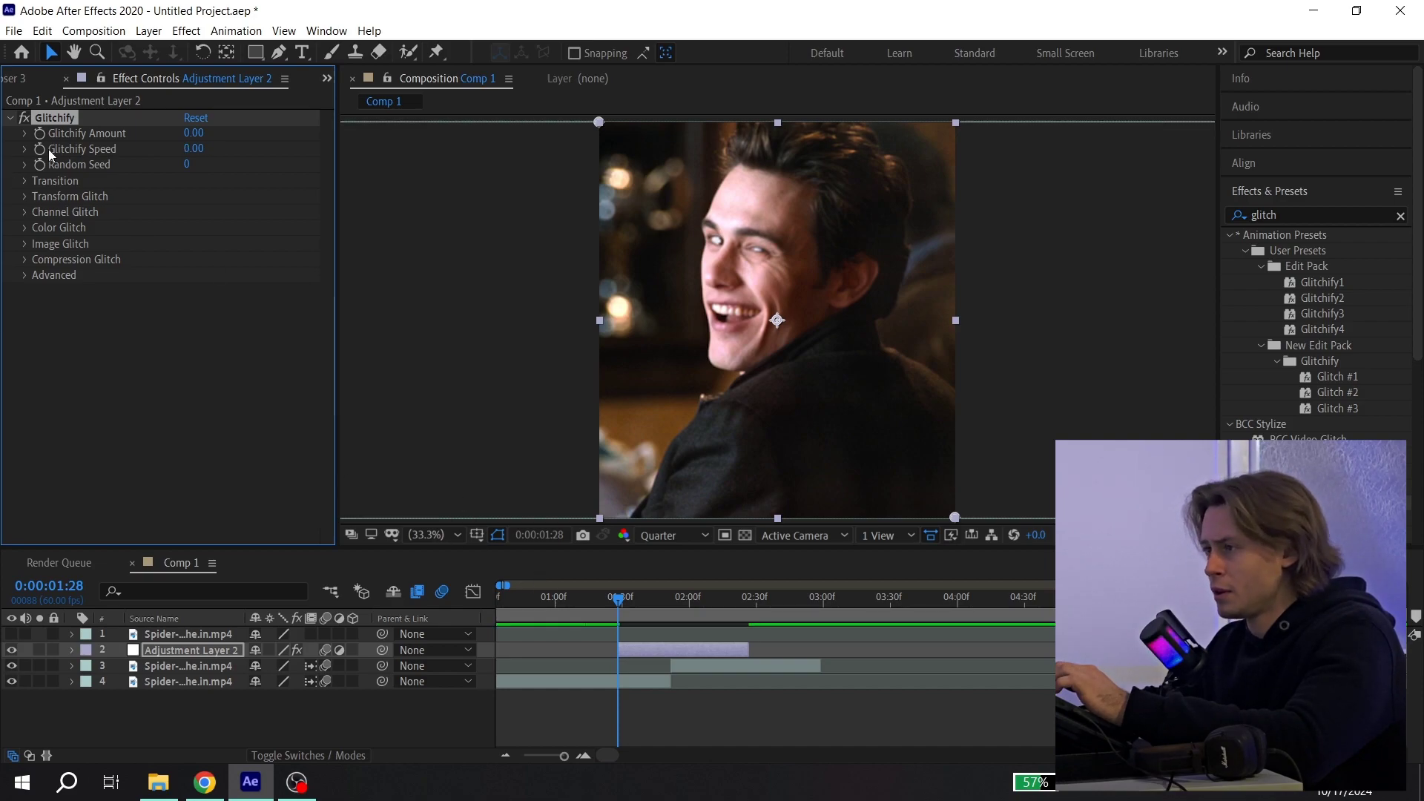
alt+scroll(634, 625, up, 2)
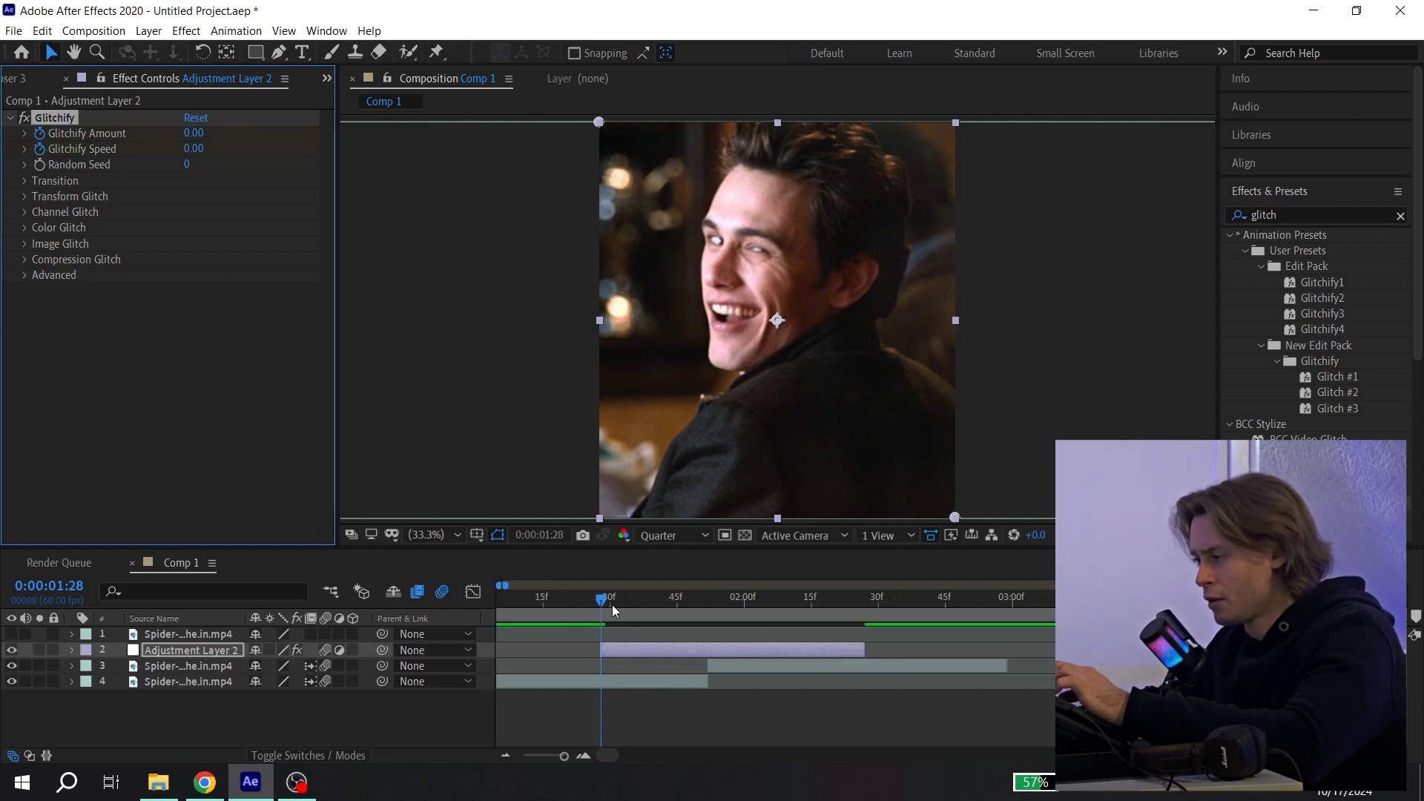
click(727, 598)
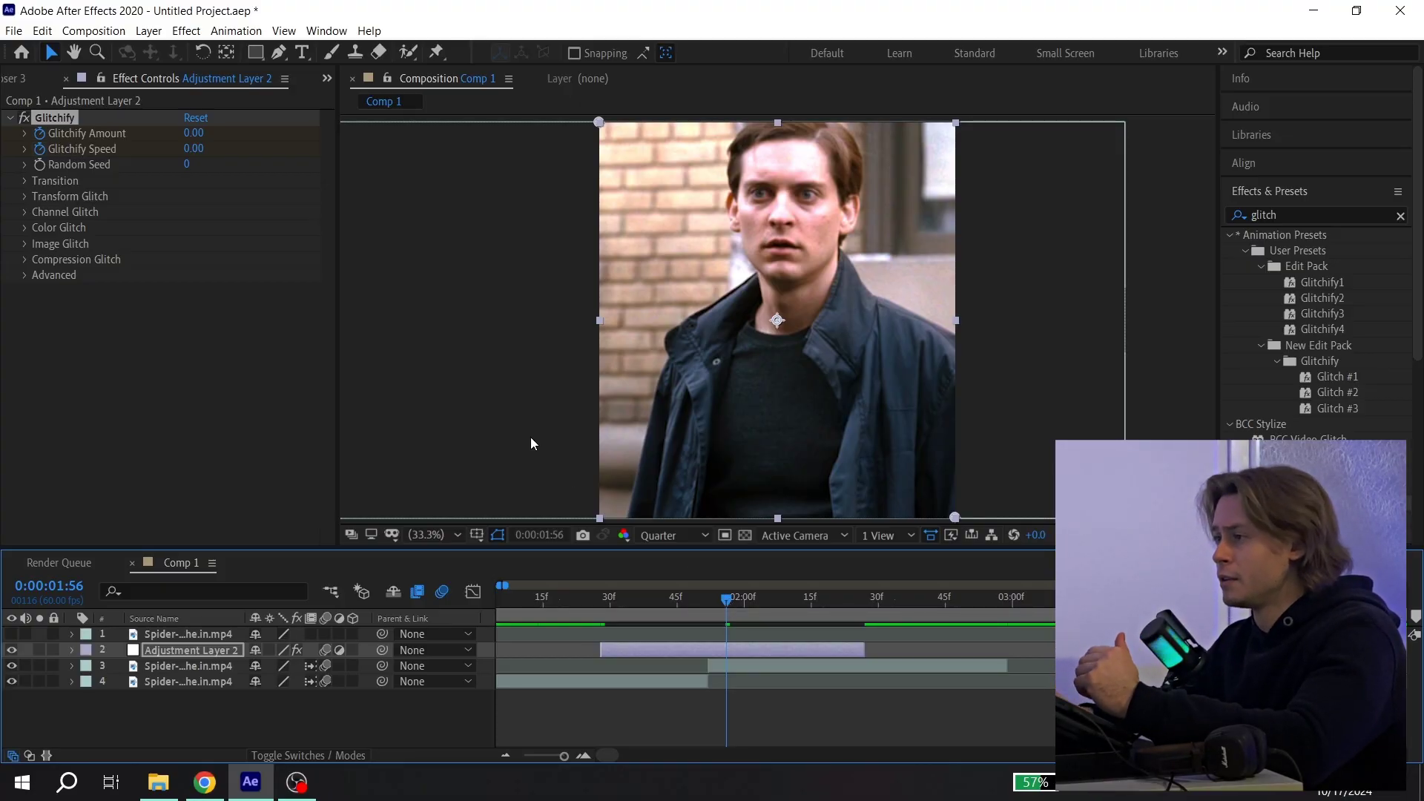
drag(194, 137, 237, 144)
drag(853, 603, 865, 604)
drag(194, 135, 162, 136)
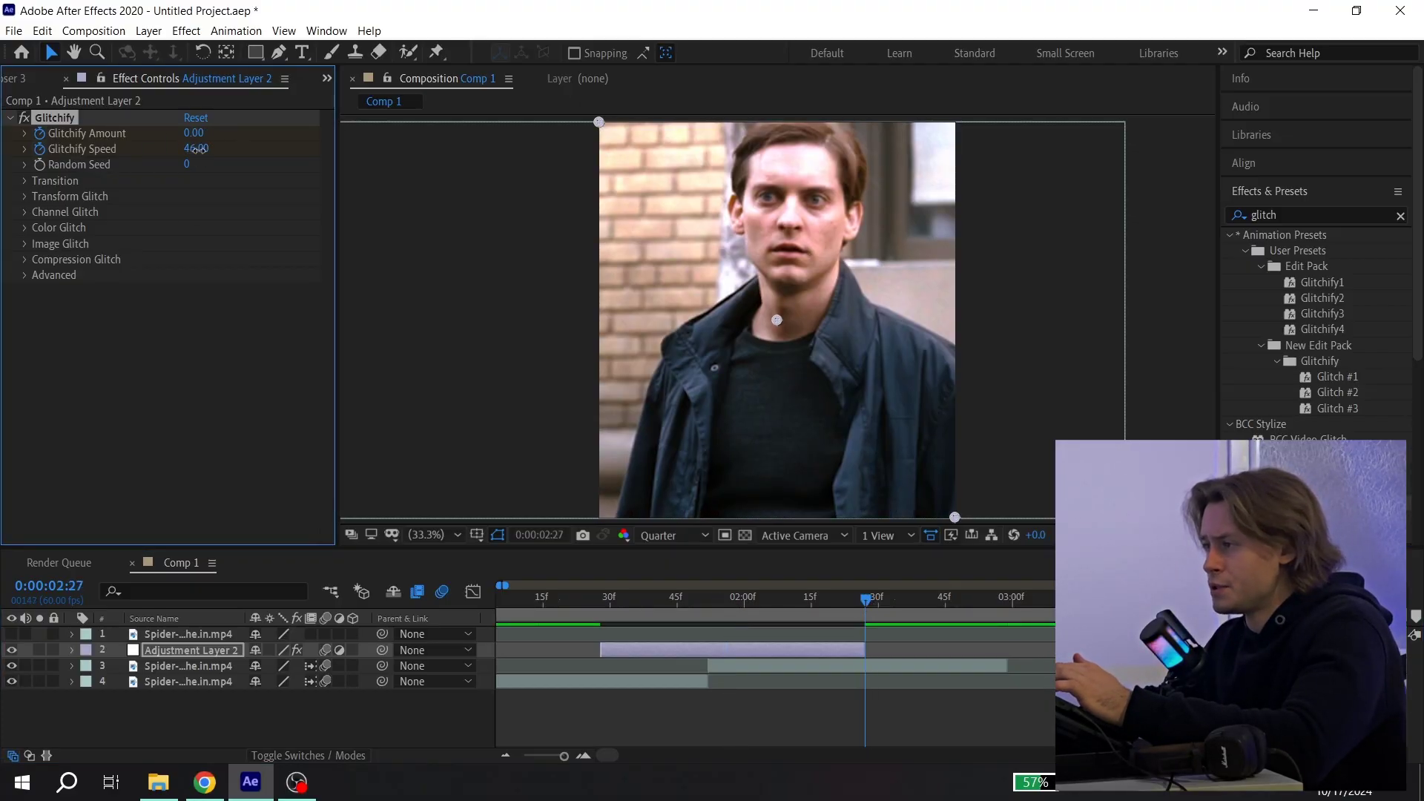
Preview the glitch transition from the adjustment layer's start and from shortly before it
click(601, 606)
key(space)
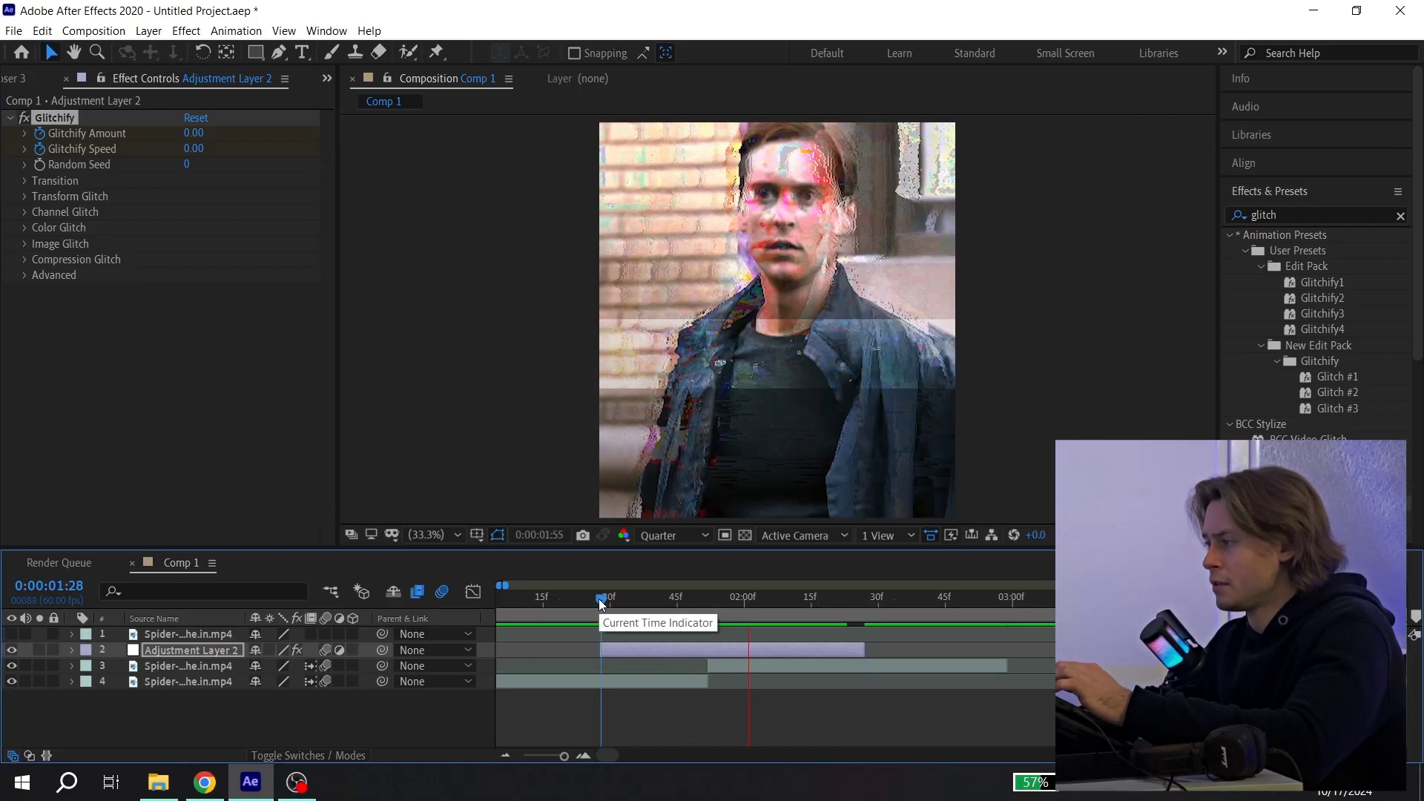
drag(601, 606, 580, 605)
key(space)
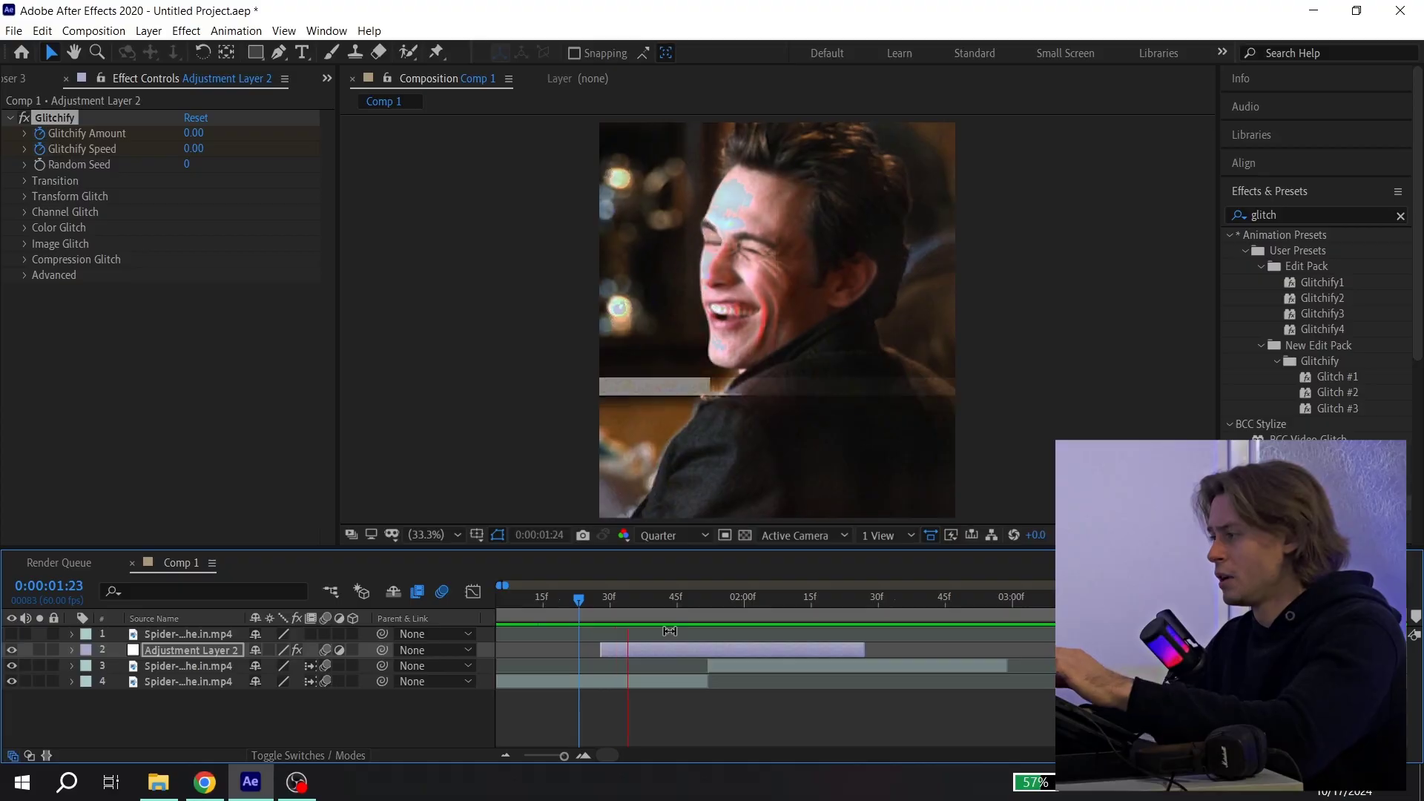
key(space)
Reveal the Glitchify Amount and Speed keyframes and apply Easy Ease to all of them
key(u)
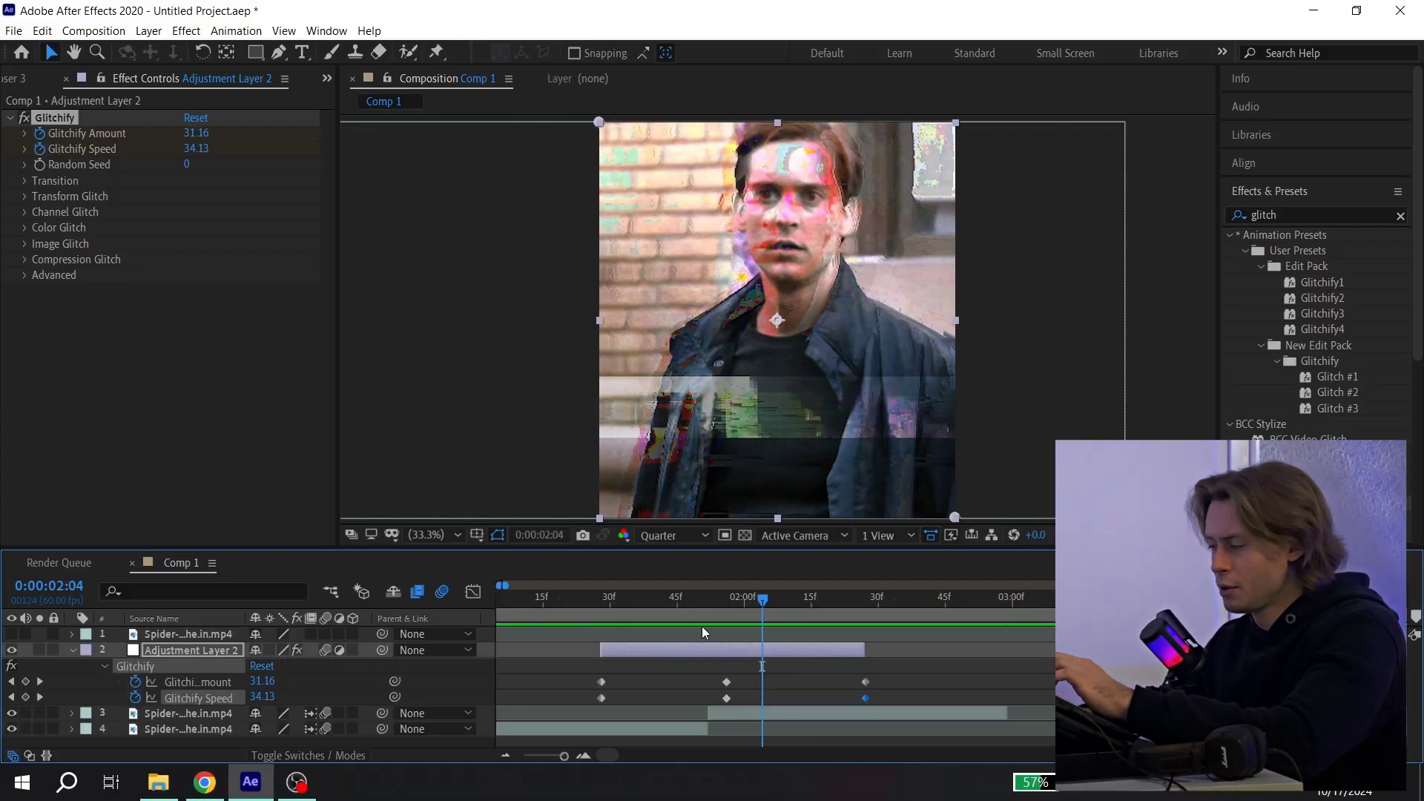
drag(581, 682, 924, 704)
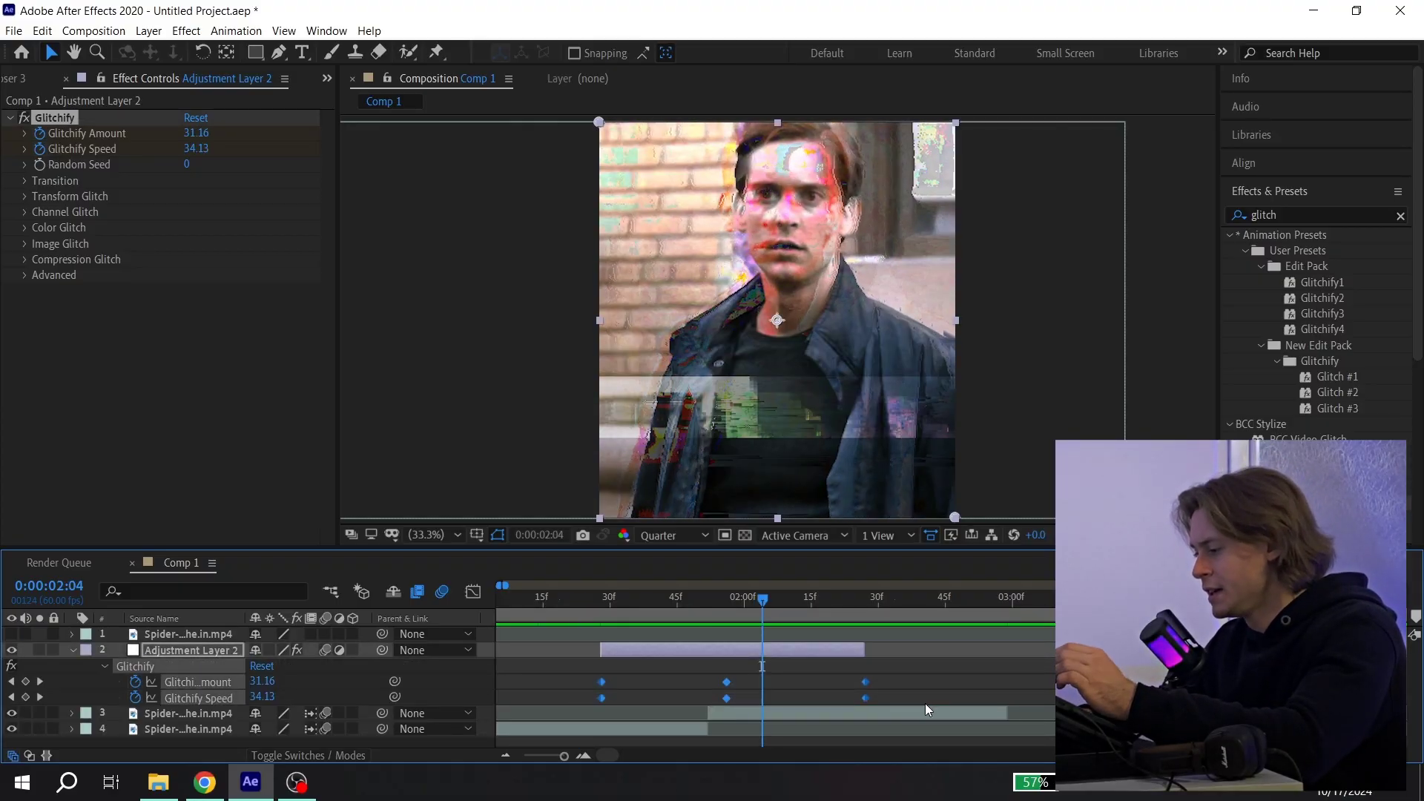
key(F9)
Preview the eased glitch transition from the adjustment layer's start at 0:00:01:28
click(605, 601)
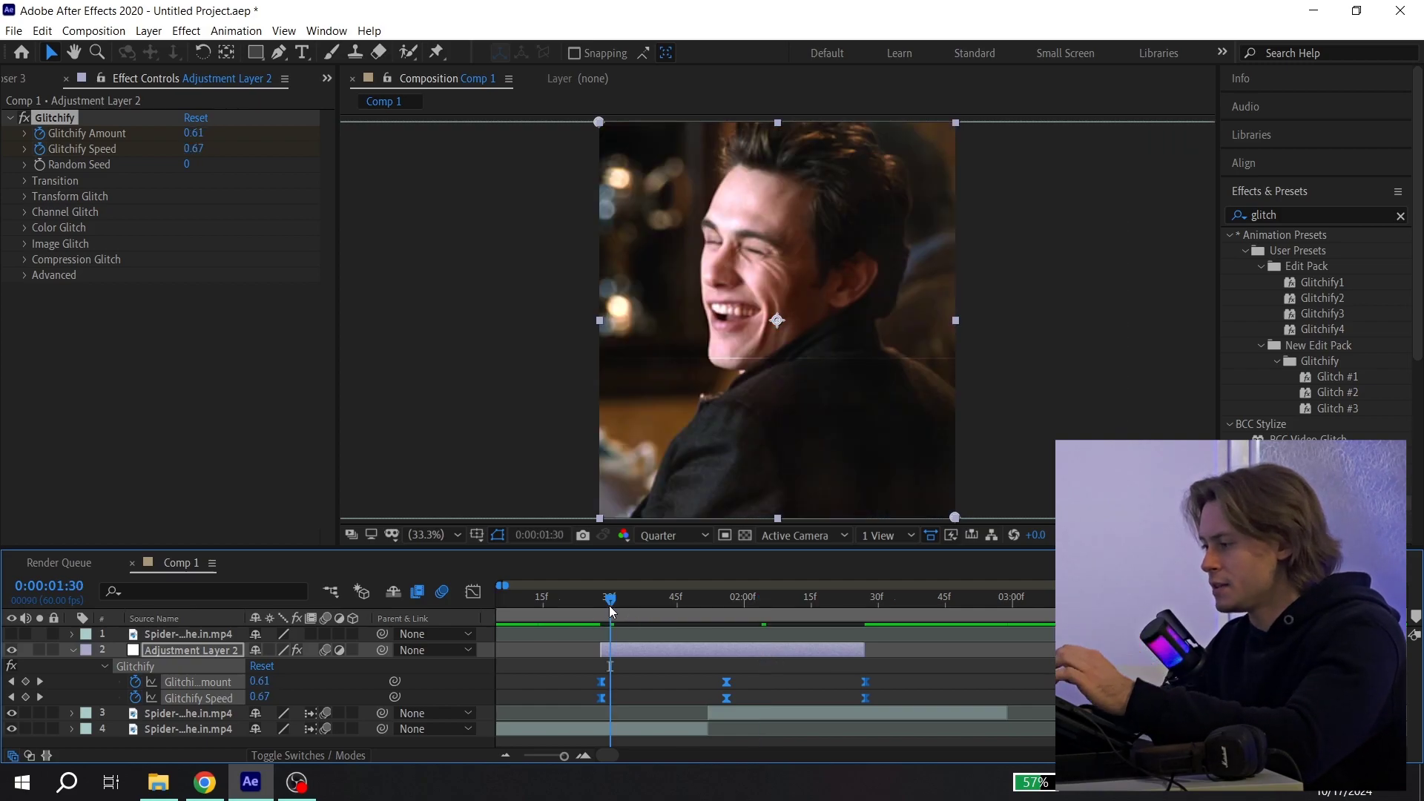
key(space)
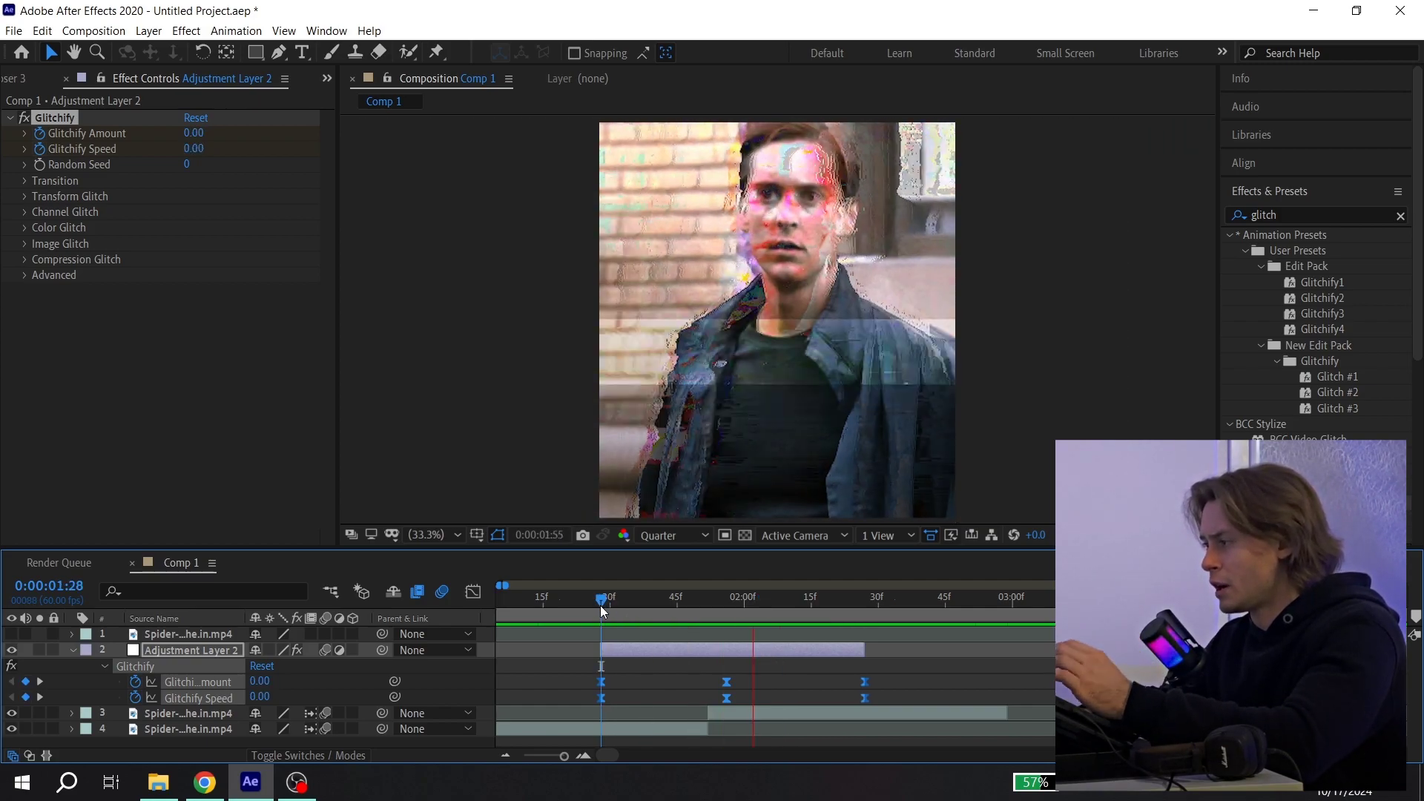
key(space)
key(space)
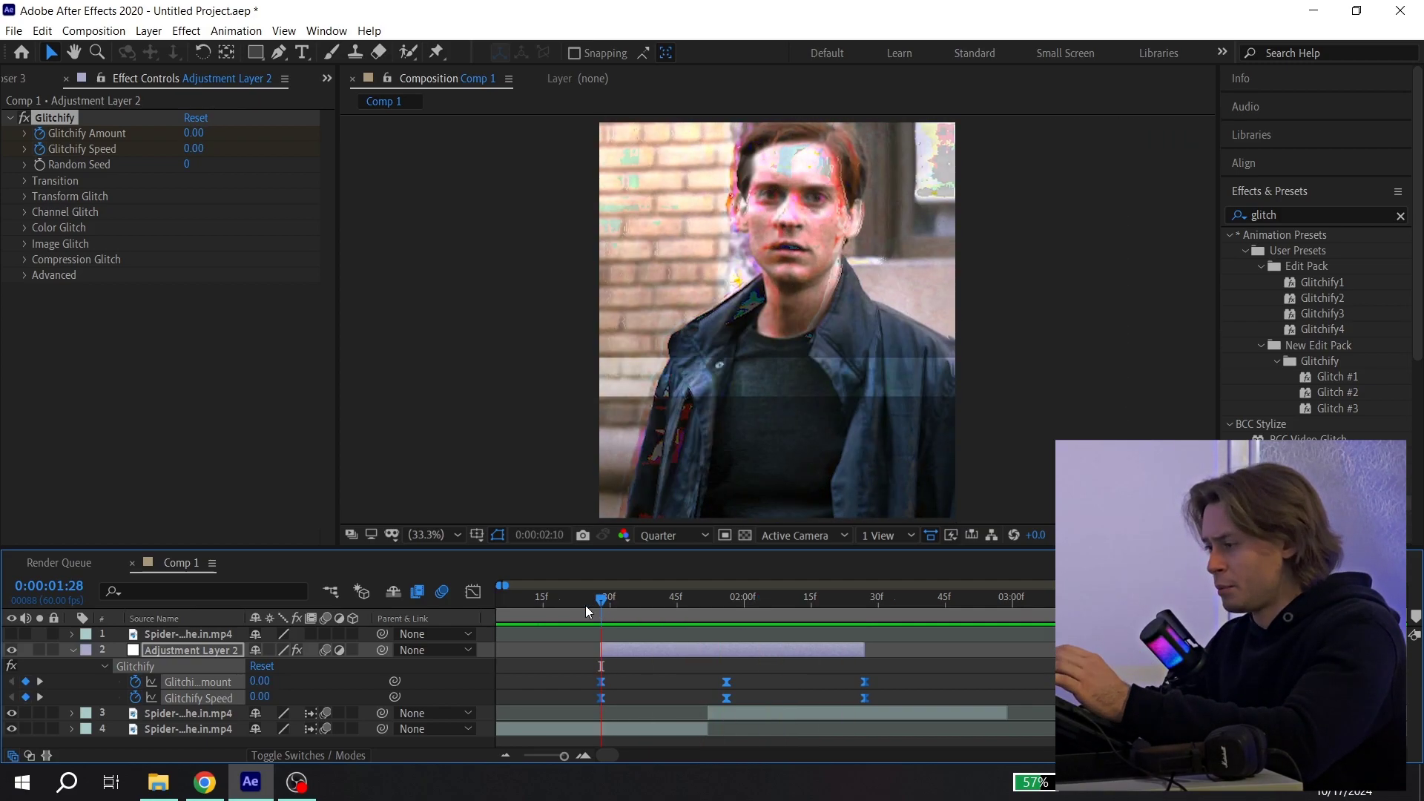
Reshape the easing curves of the Glitchify Amount and Speed keyframes in the graph editor and preview the transition
click(556, 601)
click(476, 593)
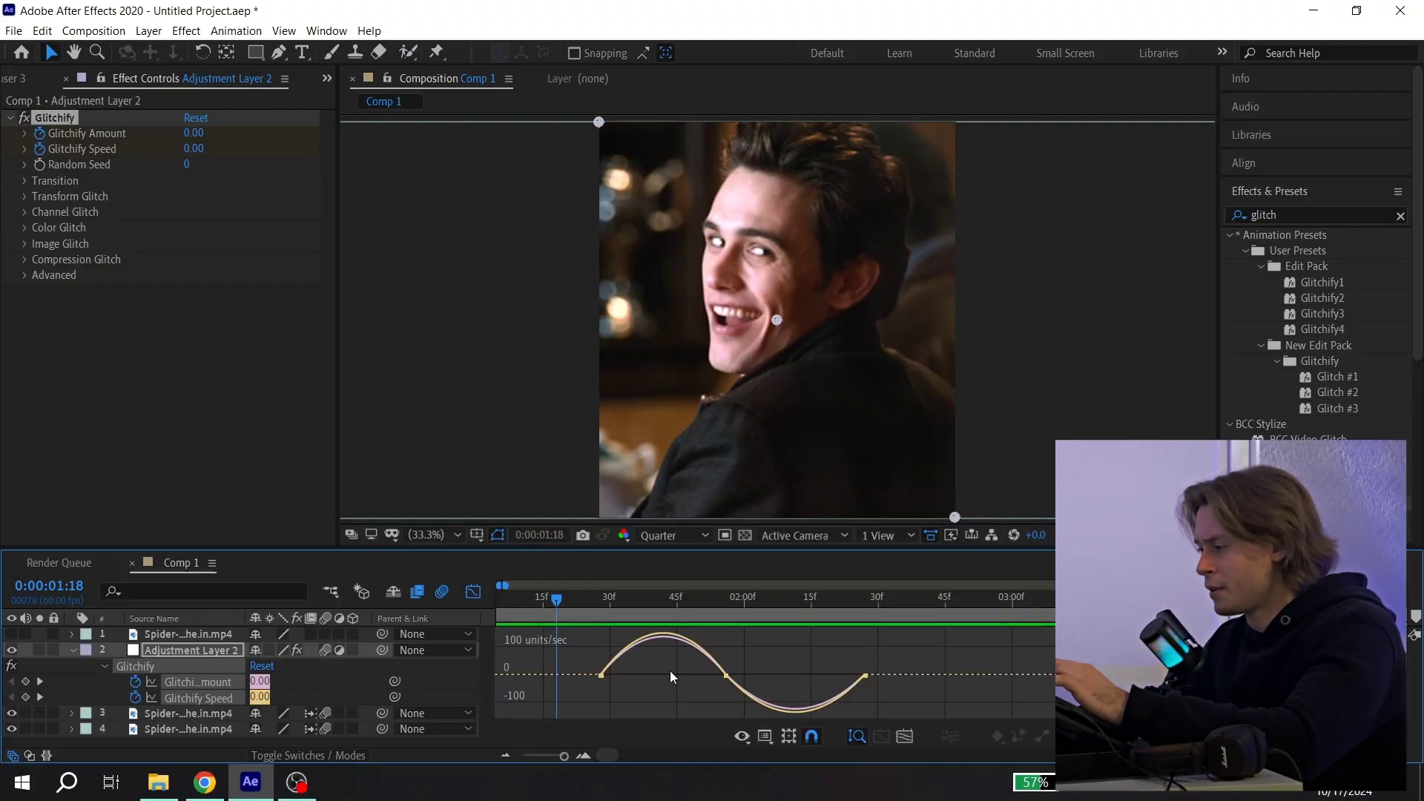
click(765, 736)
click(805, 565)
mouse_move(577, 686)
mouse_down()
mouse_move(650, 715)
mouse_move(602, 687)
mouse_up()
drag(704, 627, 666, 633)
key(space)
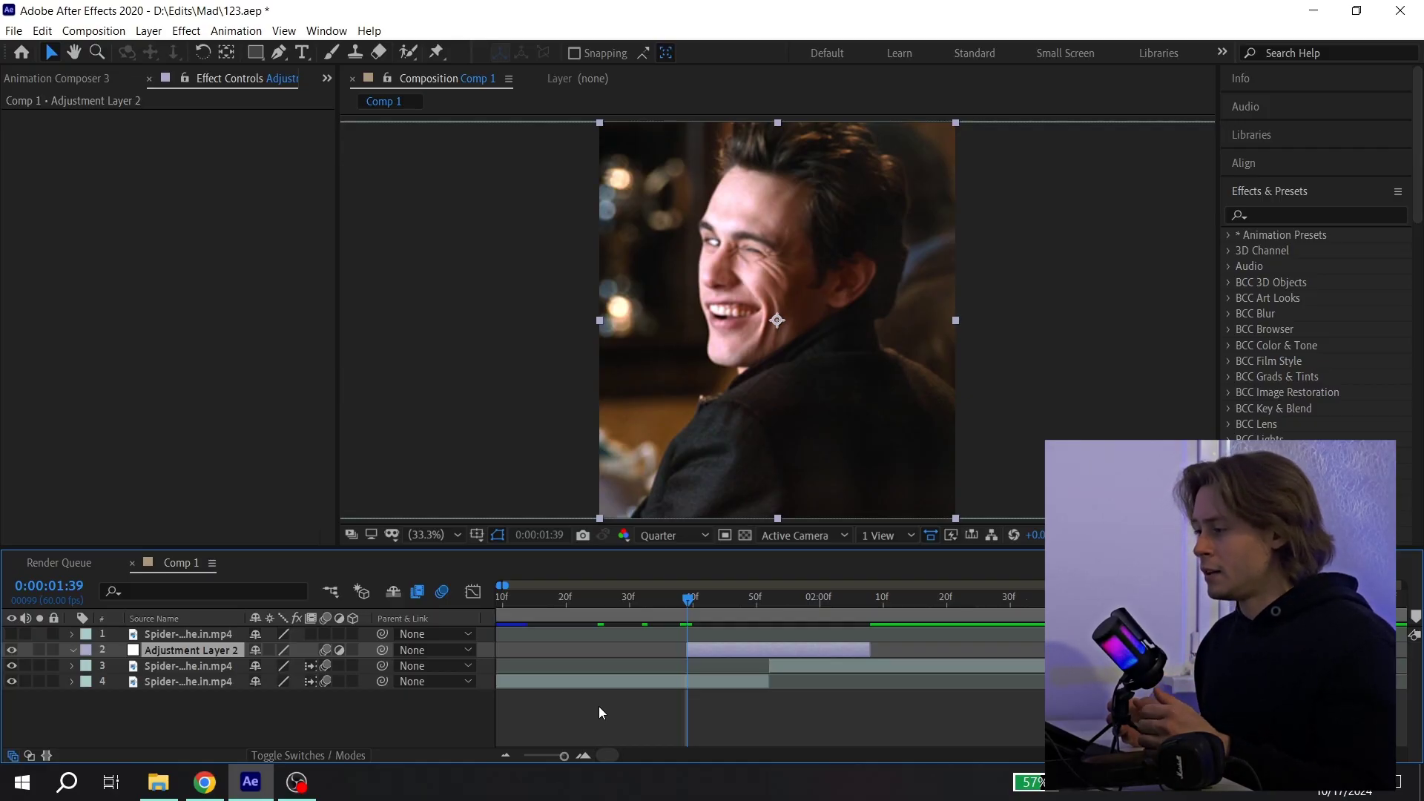
Search the effects for "omin" and apply omino diffusion to Adjustment Layer 2
click(1273, 216)
text(omin)
drag(1306, 362, 795, 651)
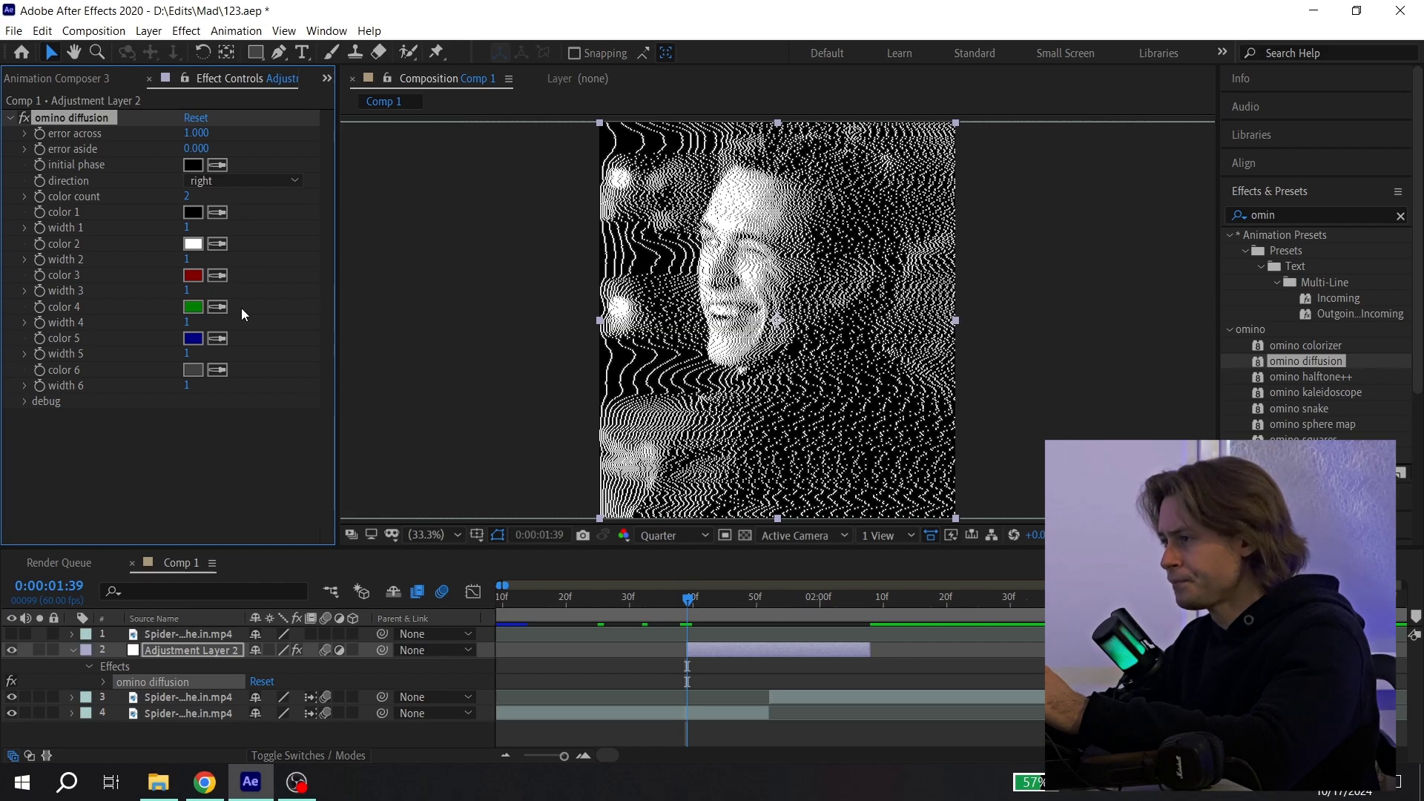
Keyframe omino diffusion's error across at 1.000 at the adjustment layer's start and about 1.310 at 0:00:02:07
click(39, 135)
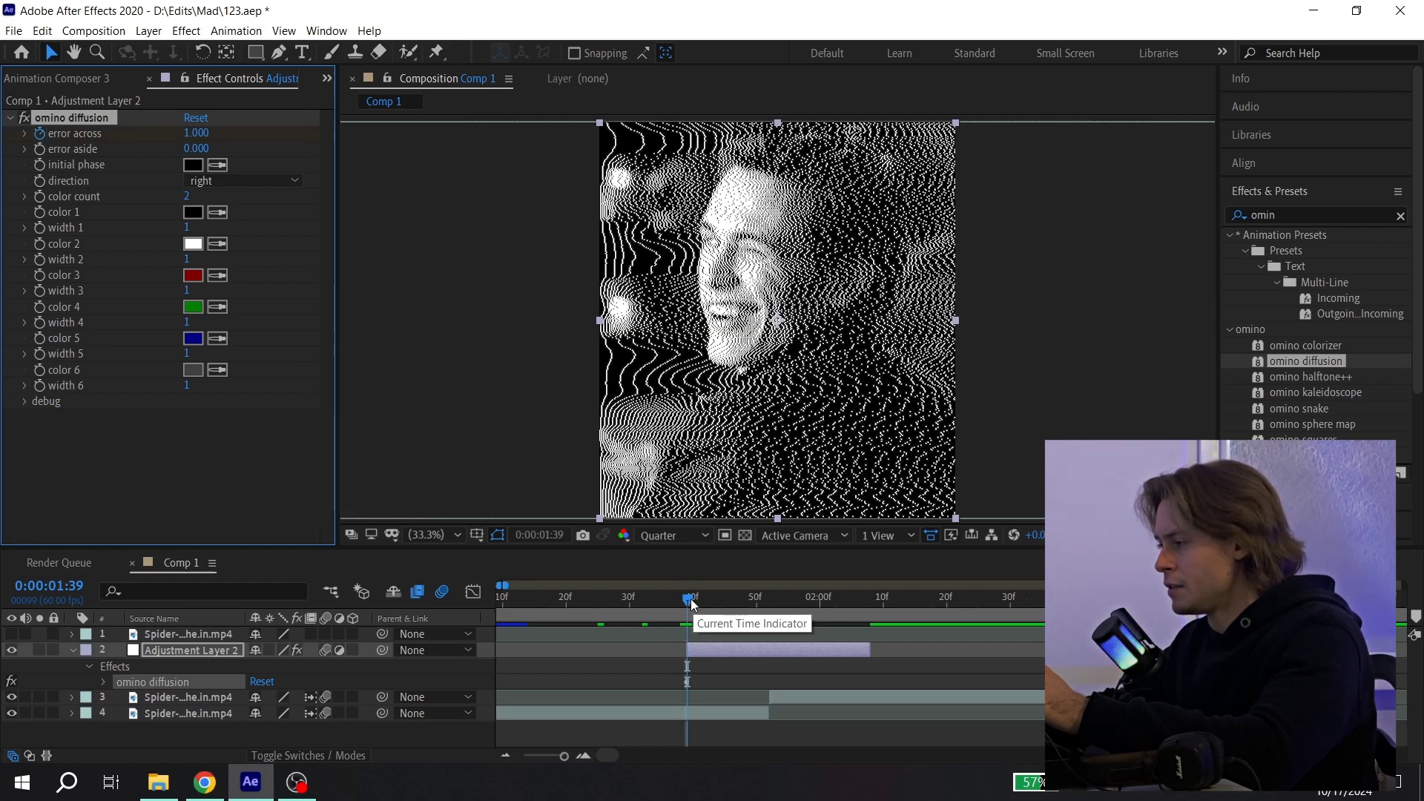
drag(698, 606, 864, 601)
drag(204, 138, 232, 136)
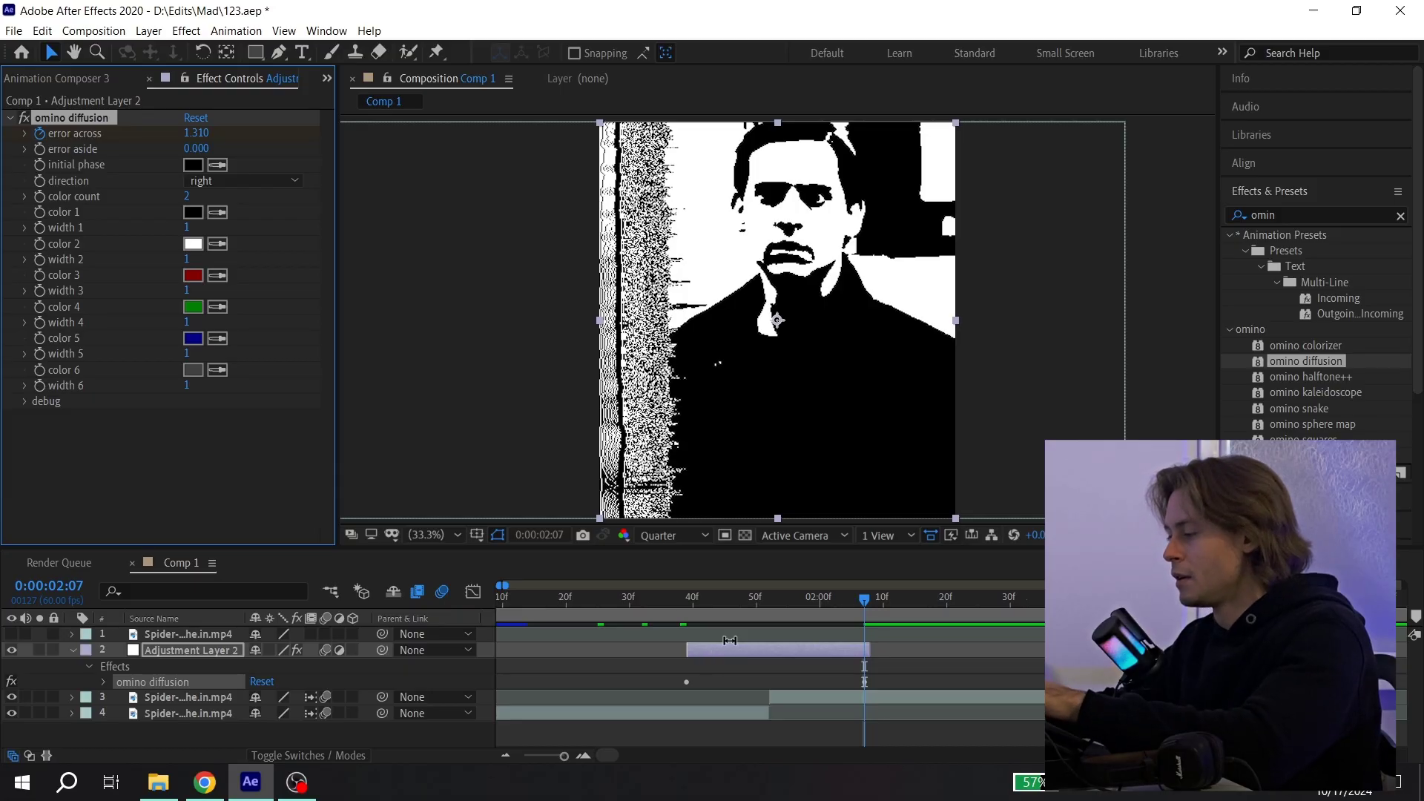
Reveal the error across keyframes, apply Easy Ease to both, and return to the adjustment layer's start at 0:00:01:39
key(u)
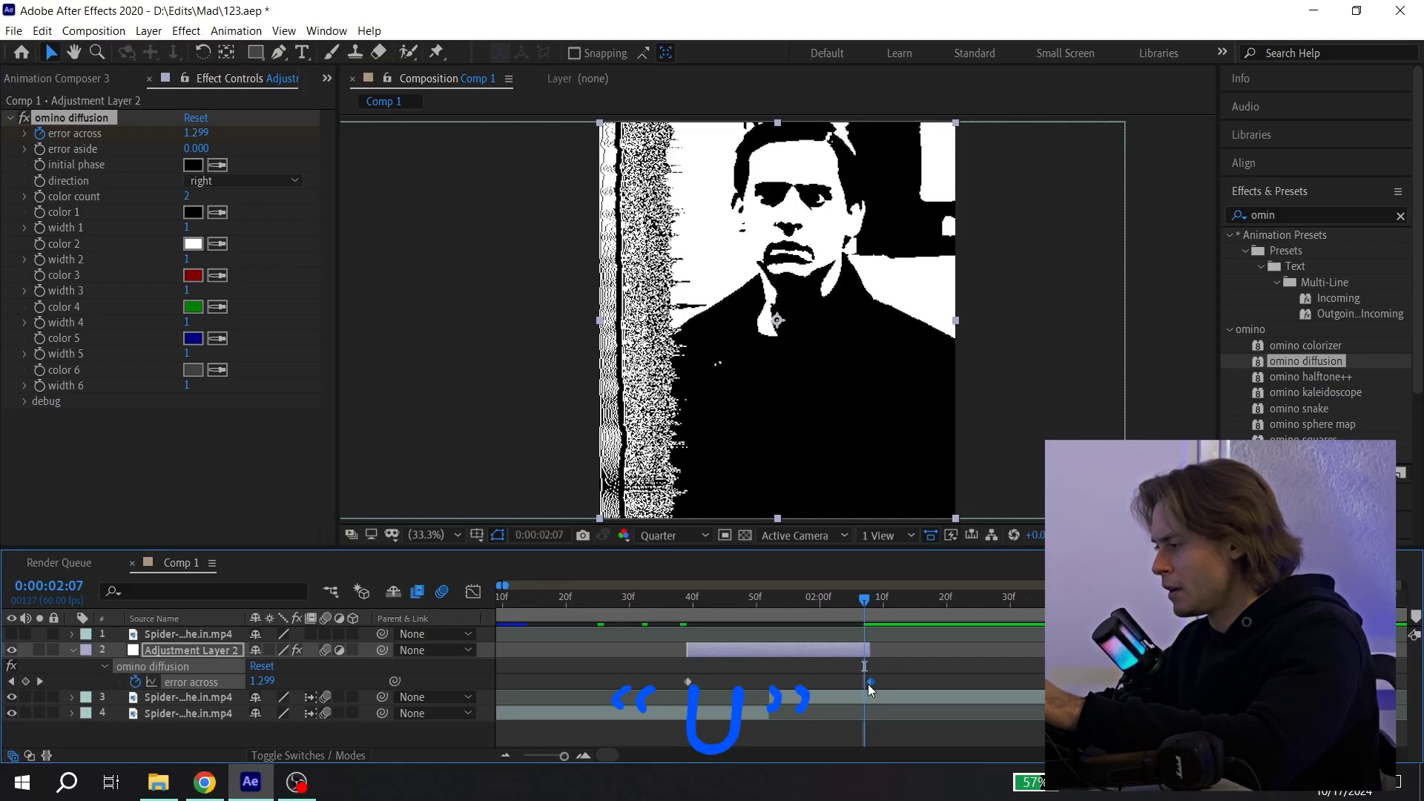
drag(917, 688, 693, 676)
key(F9)
click(683, 599)
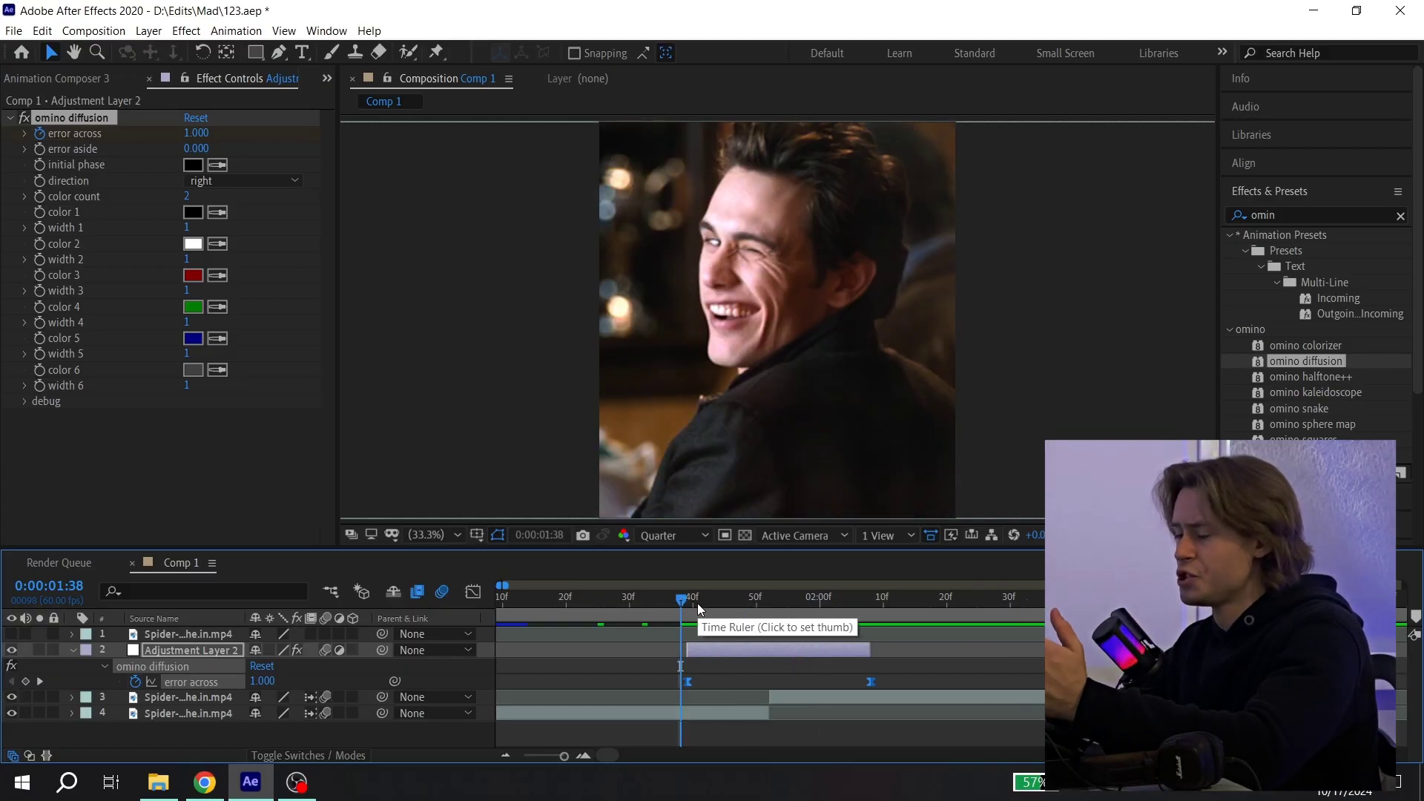
click(687, 603)
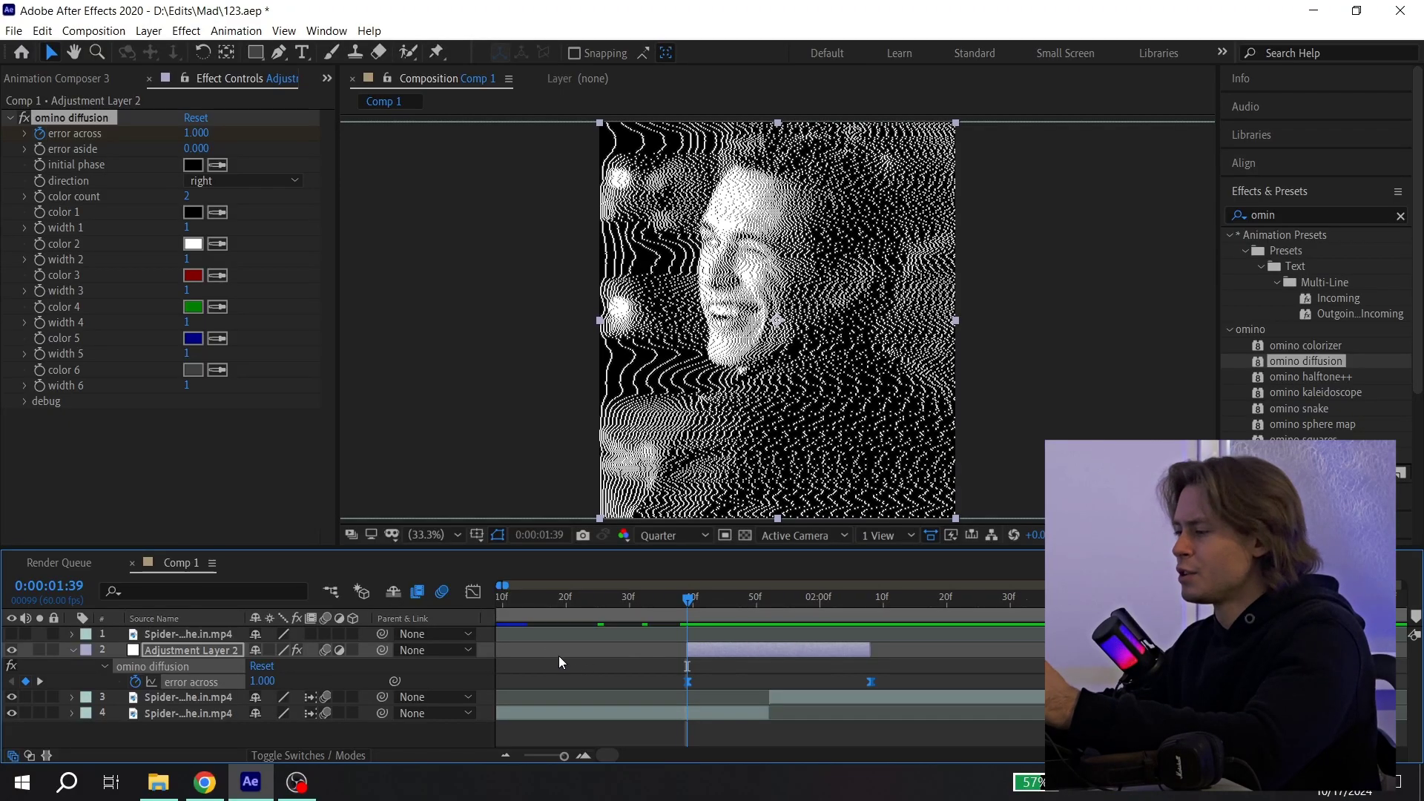
Reshape the error across value curve to rise steeply at the start and level off gradually, and preview it
click(474, 592)
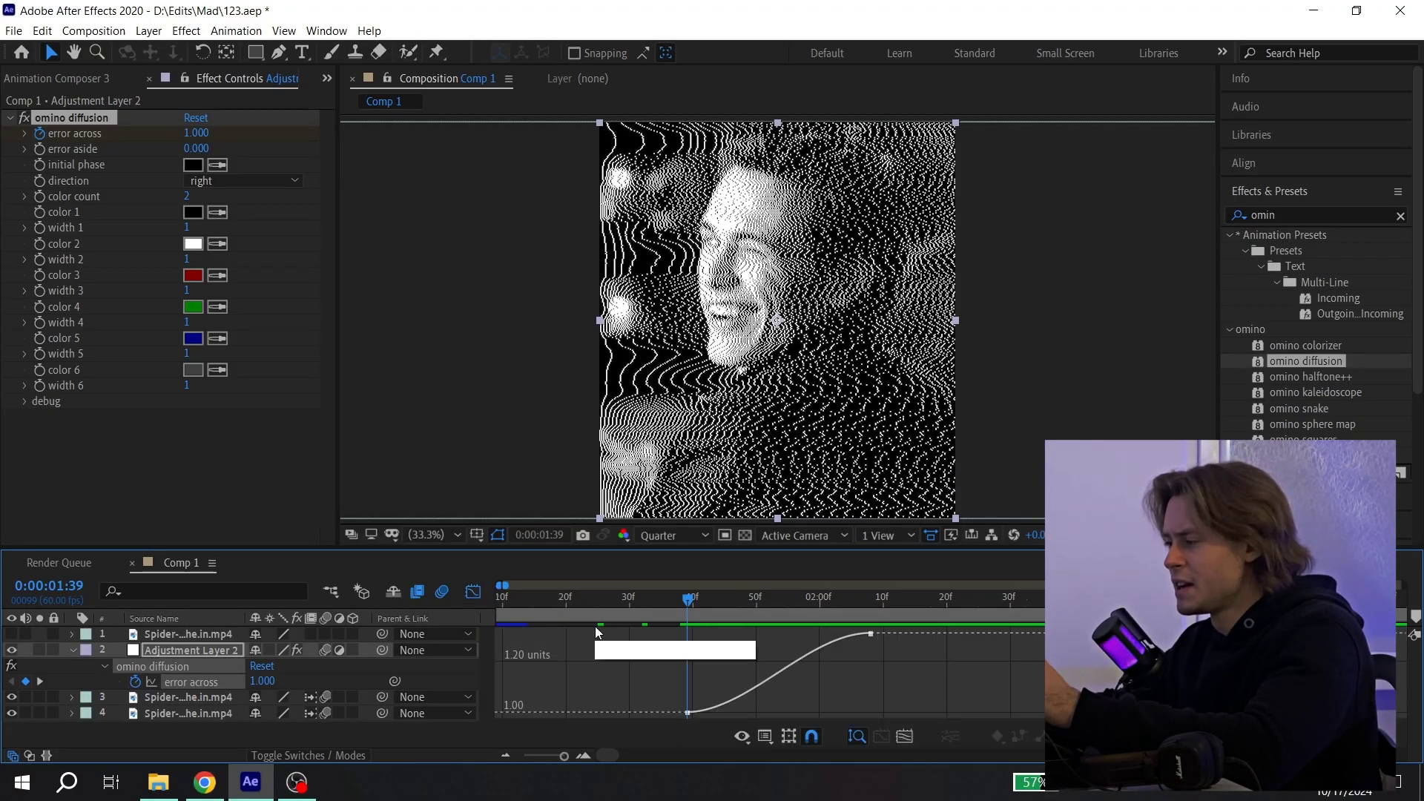
drag(642, 680, 656, 653)
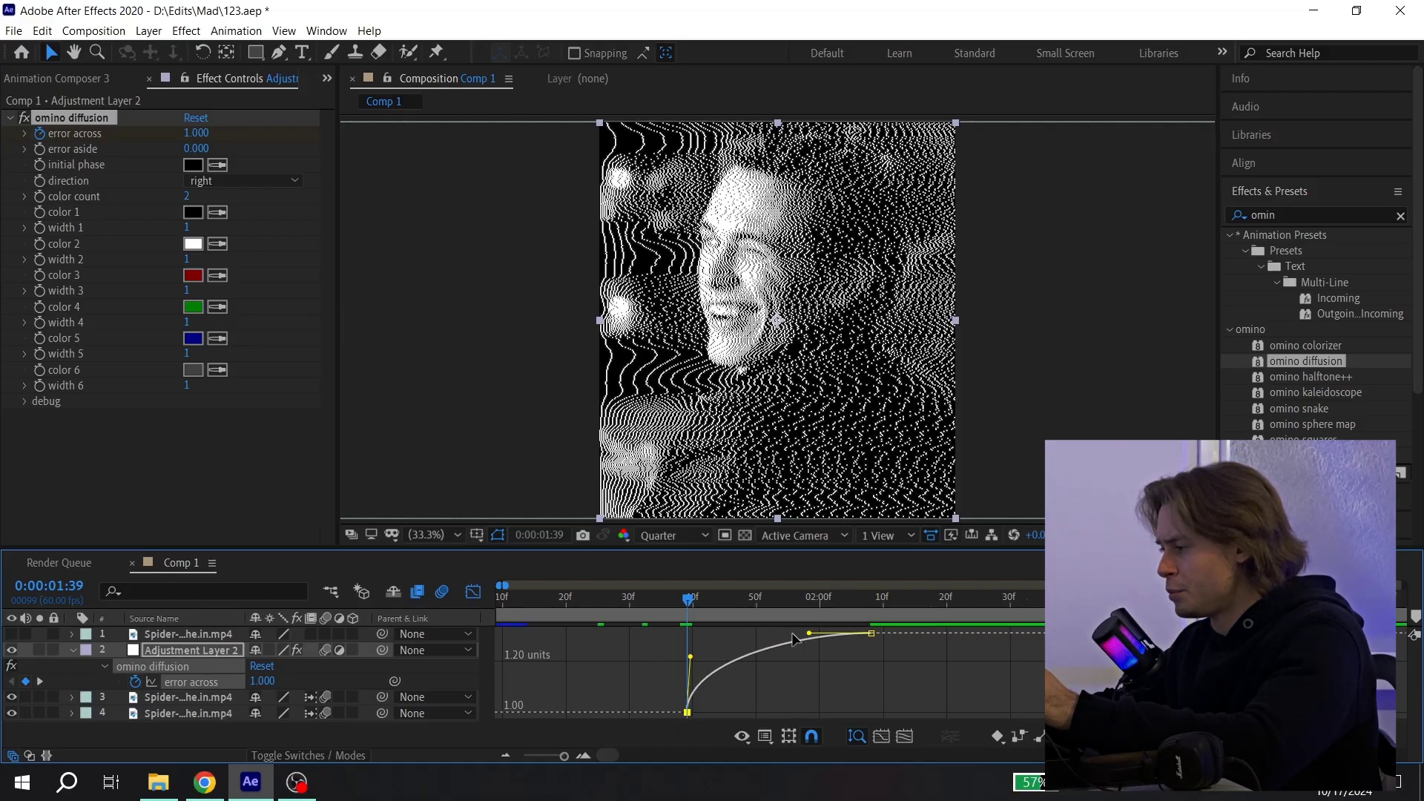
drag(809, 633, 721, 637)
key(space)
click(662, 600)
drag(662, 603, 689, 602)
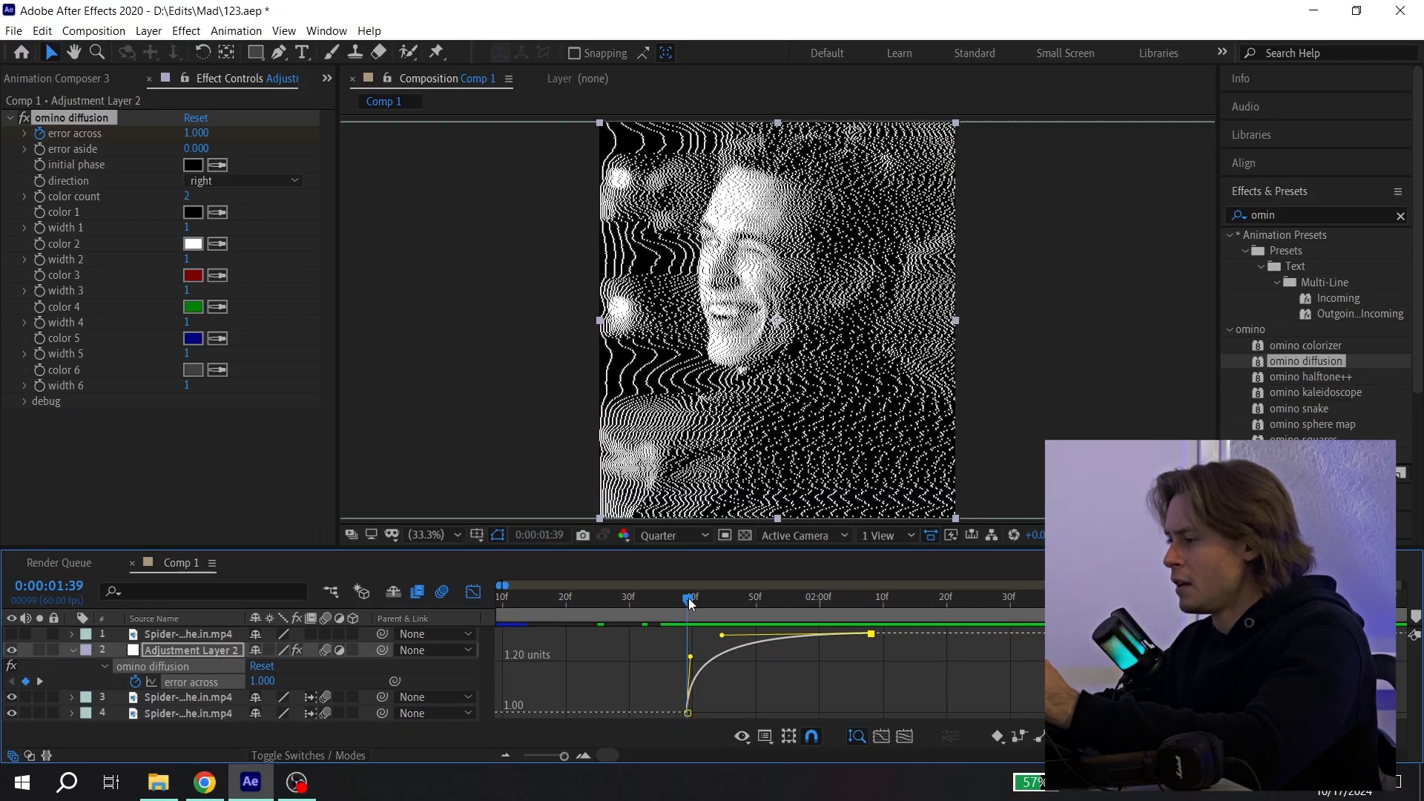
click(479, 596)
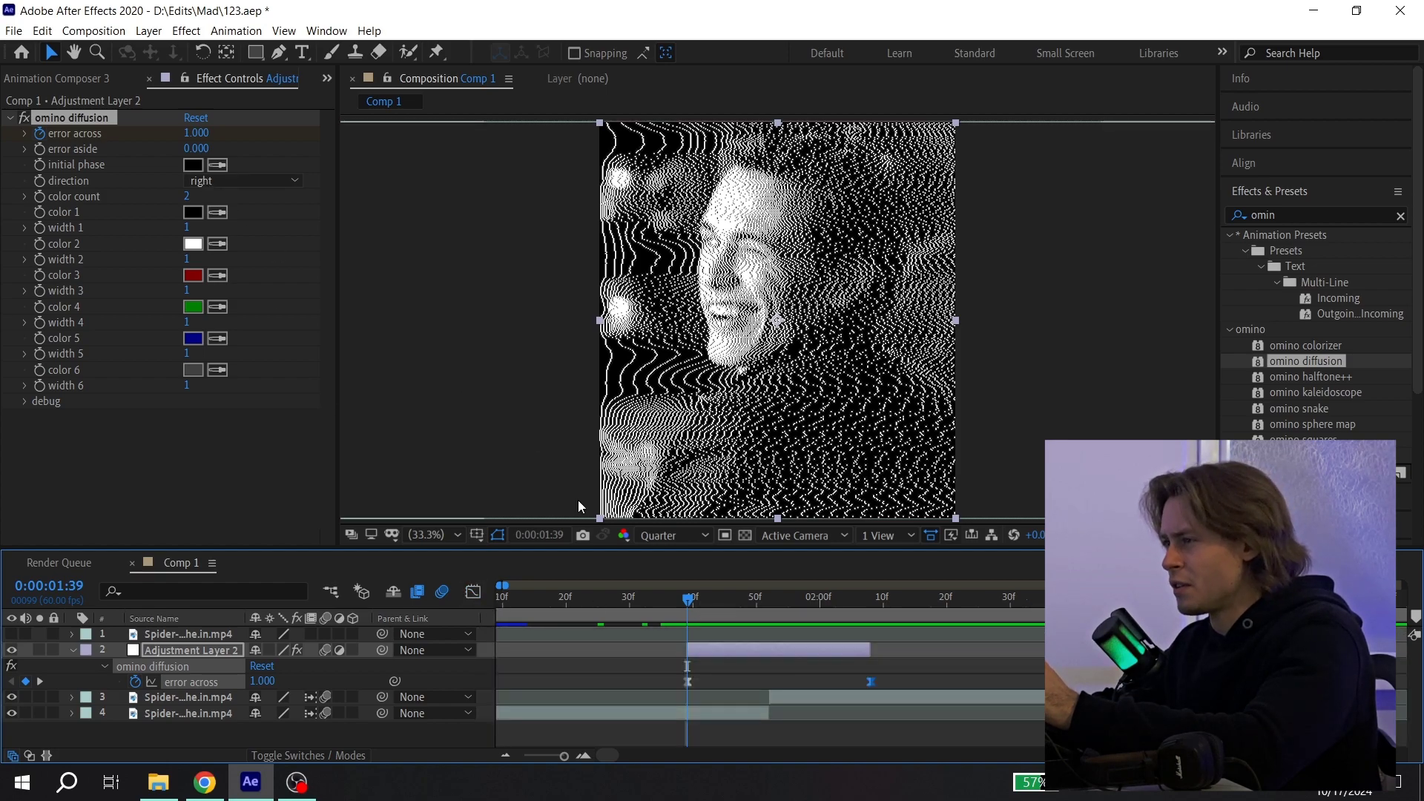
Set omino diffusion's color count to 6 at 0:00:01:45 and preview the transition from the layer's start
drag(701, 603, 725, 604)
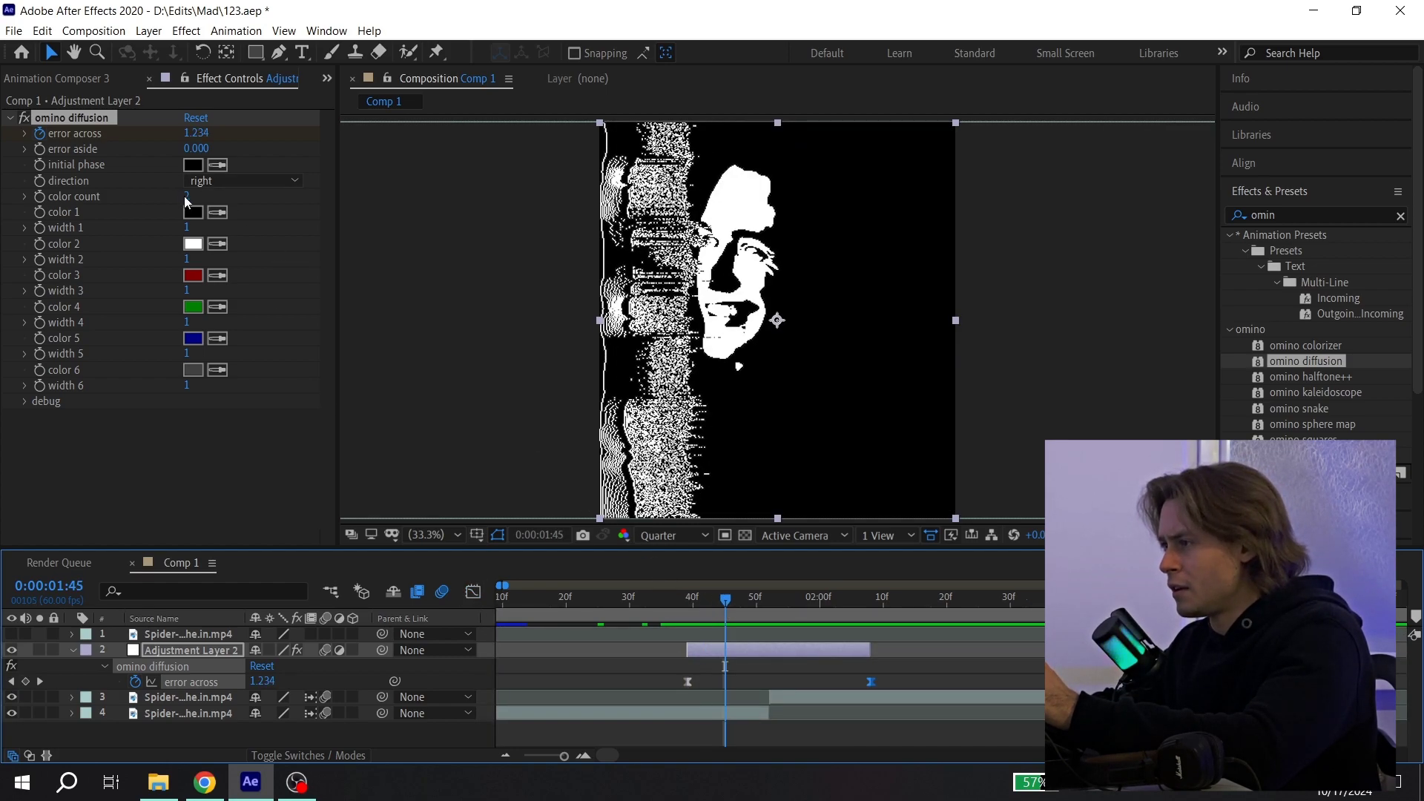
drag(186, 196, 369, 200)
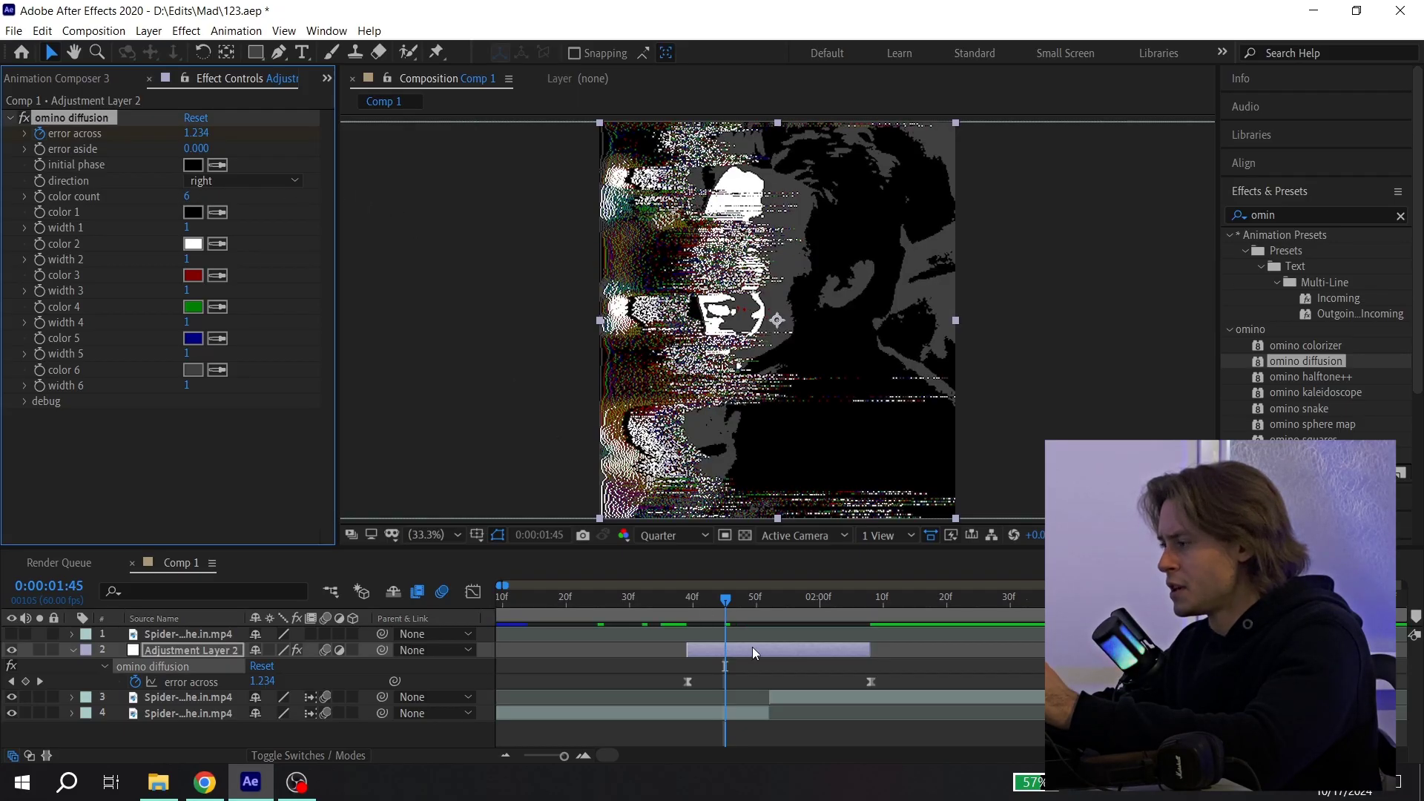
click(693, 598)
drag(693, 601, 674, 601)
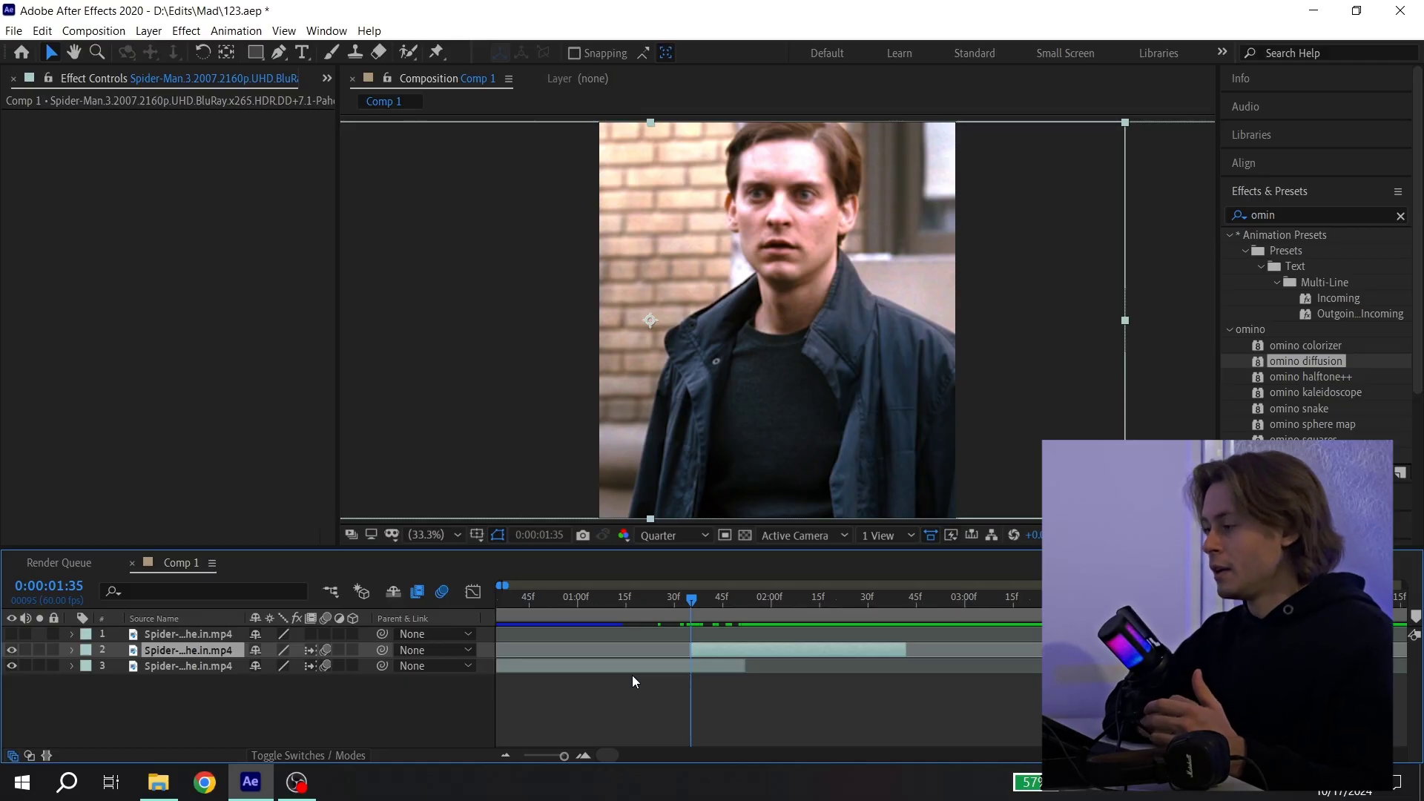
Pre-compose the second clip, moving all attributes into the new composition and adjusting its duration to the layer's time span
scroll(694, 659, up, 1)
scroll(704, 653, up, 2)
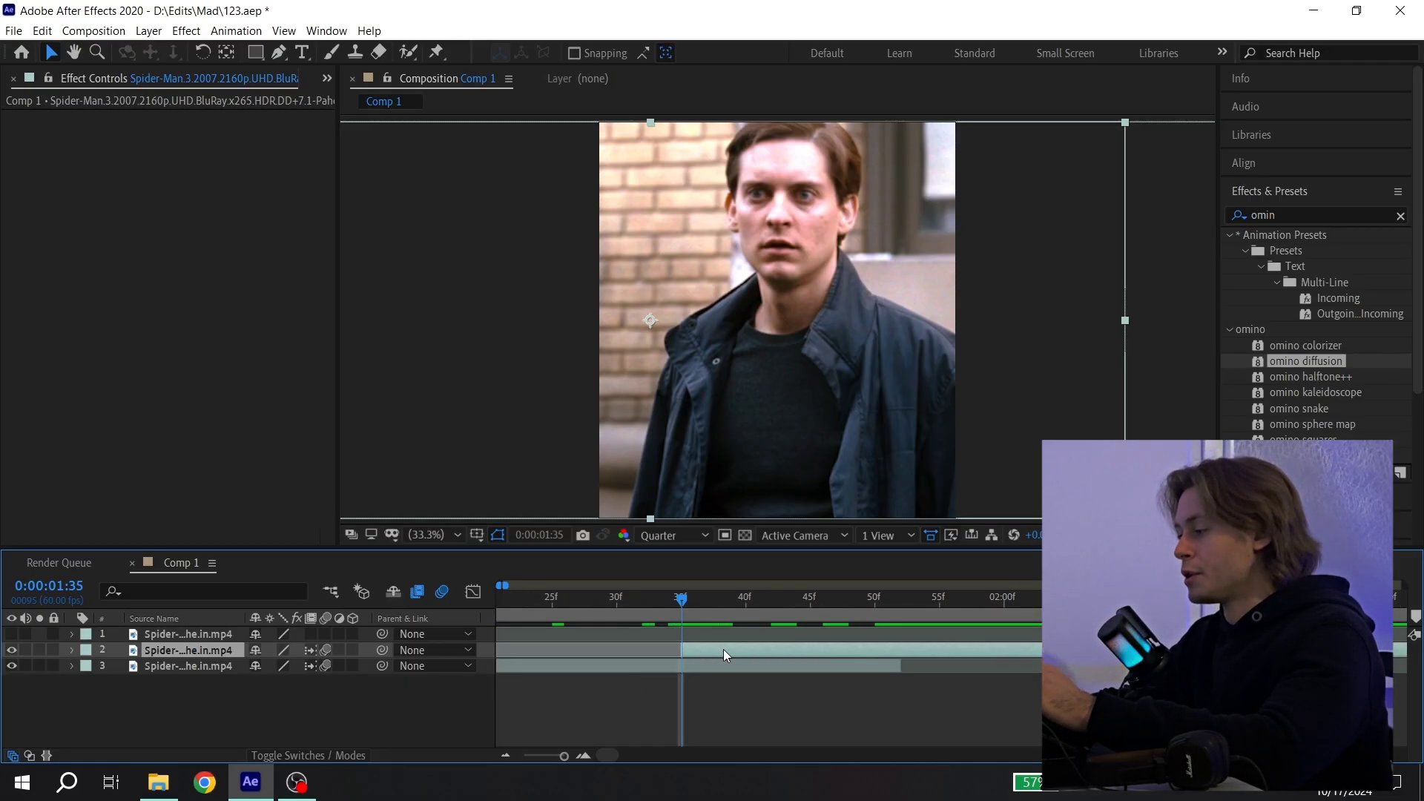
scroll(794, 648, down, 2)
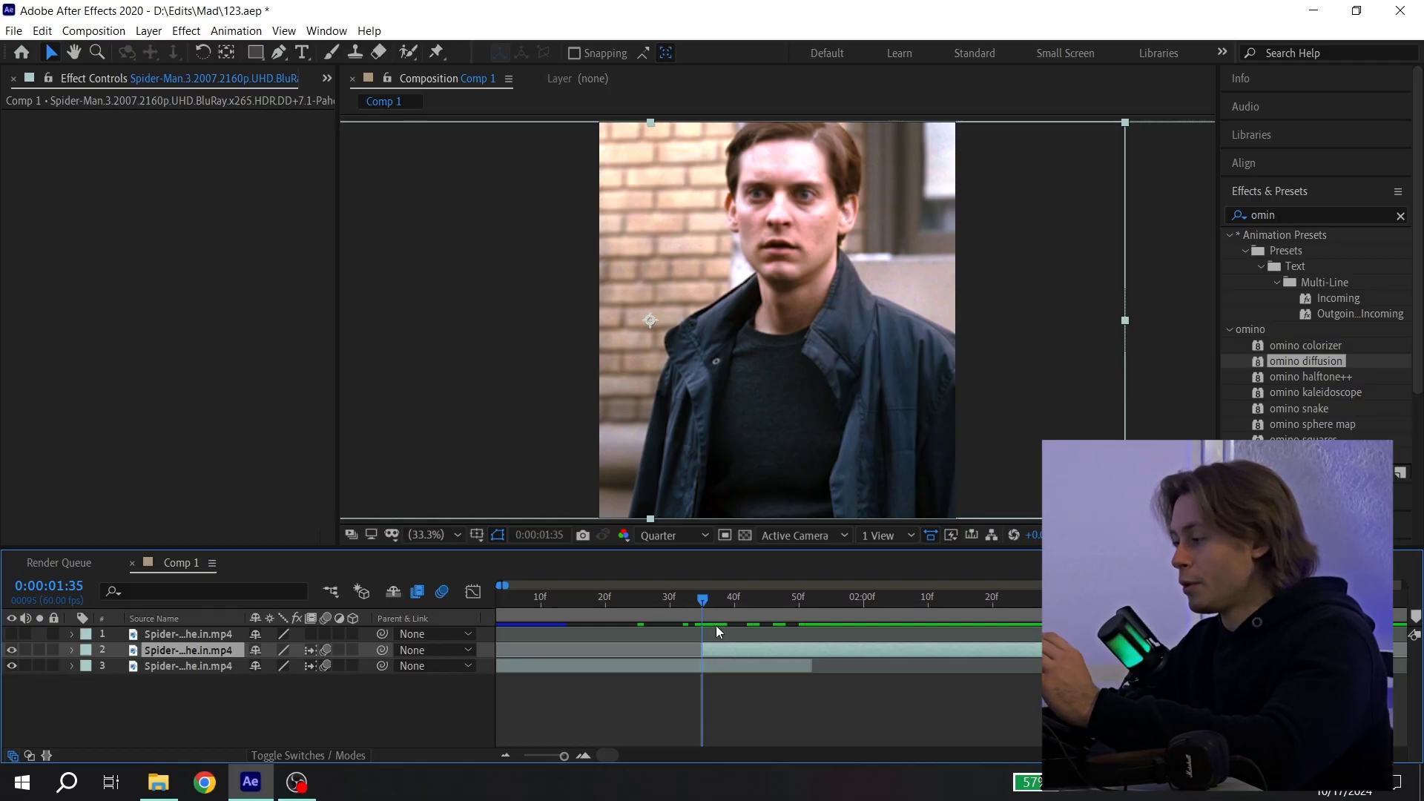
scroll(715, 647, up, 2)
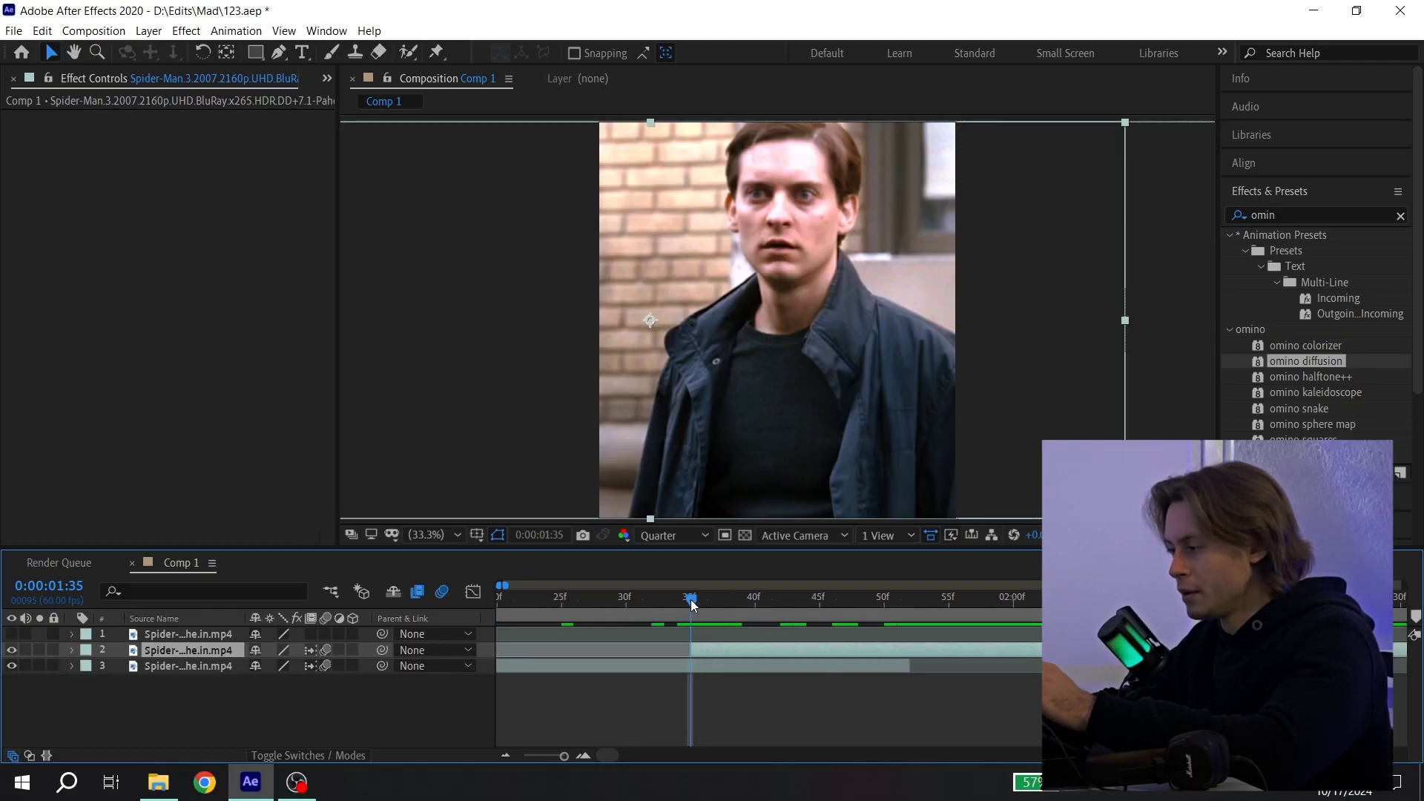
scroll(715, 650, down, 2)
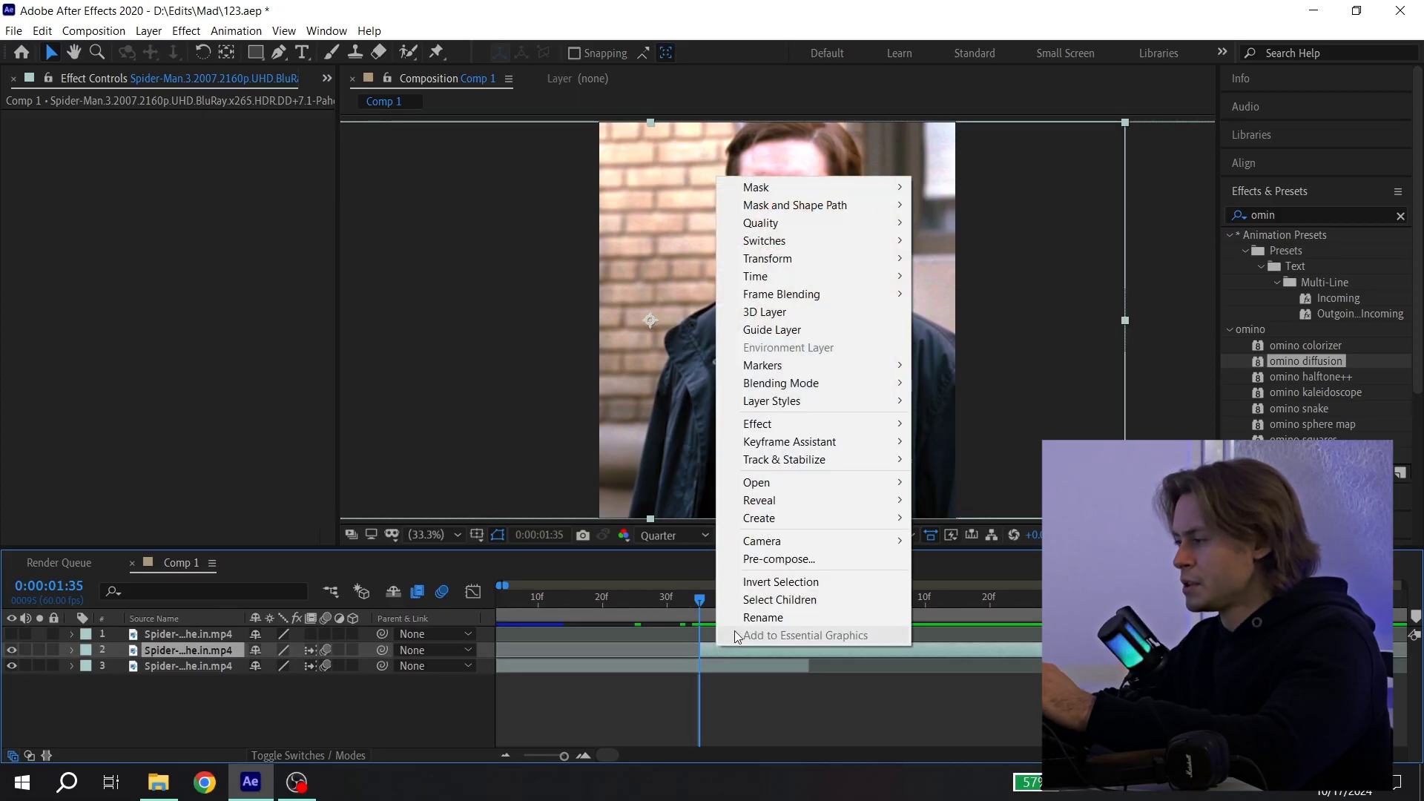
click(764, 559)
click(629, 406)
click(653, 459)
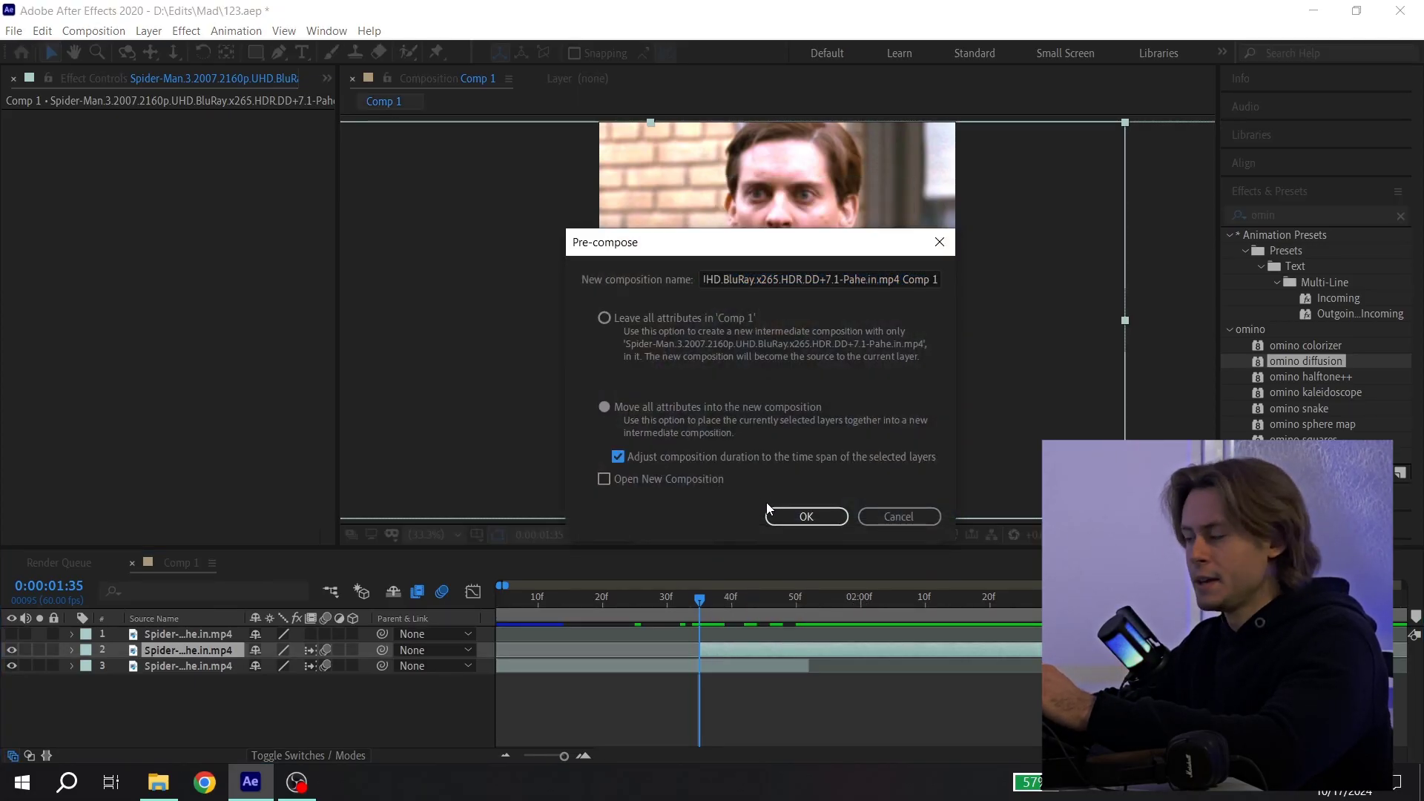
click(791, 509)
Pre-compose the first clip at the bottom of the layer stack with the same settings
right_click(744, 671)
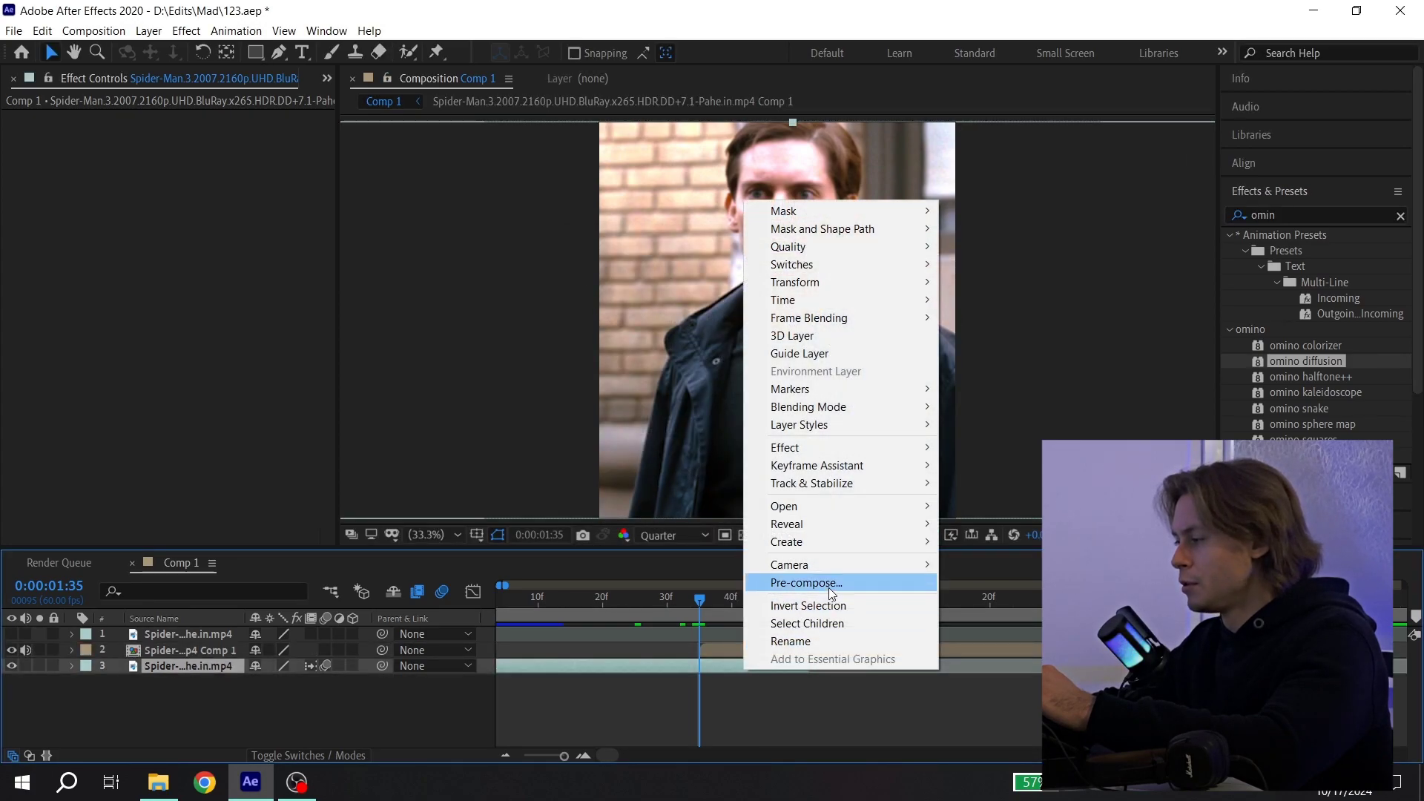
click(806, 583)
click(811, 514)
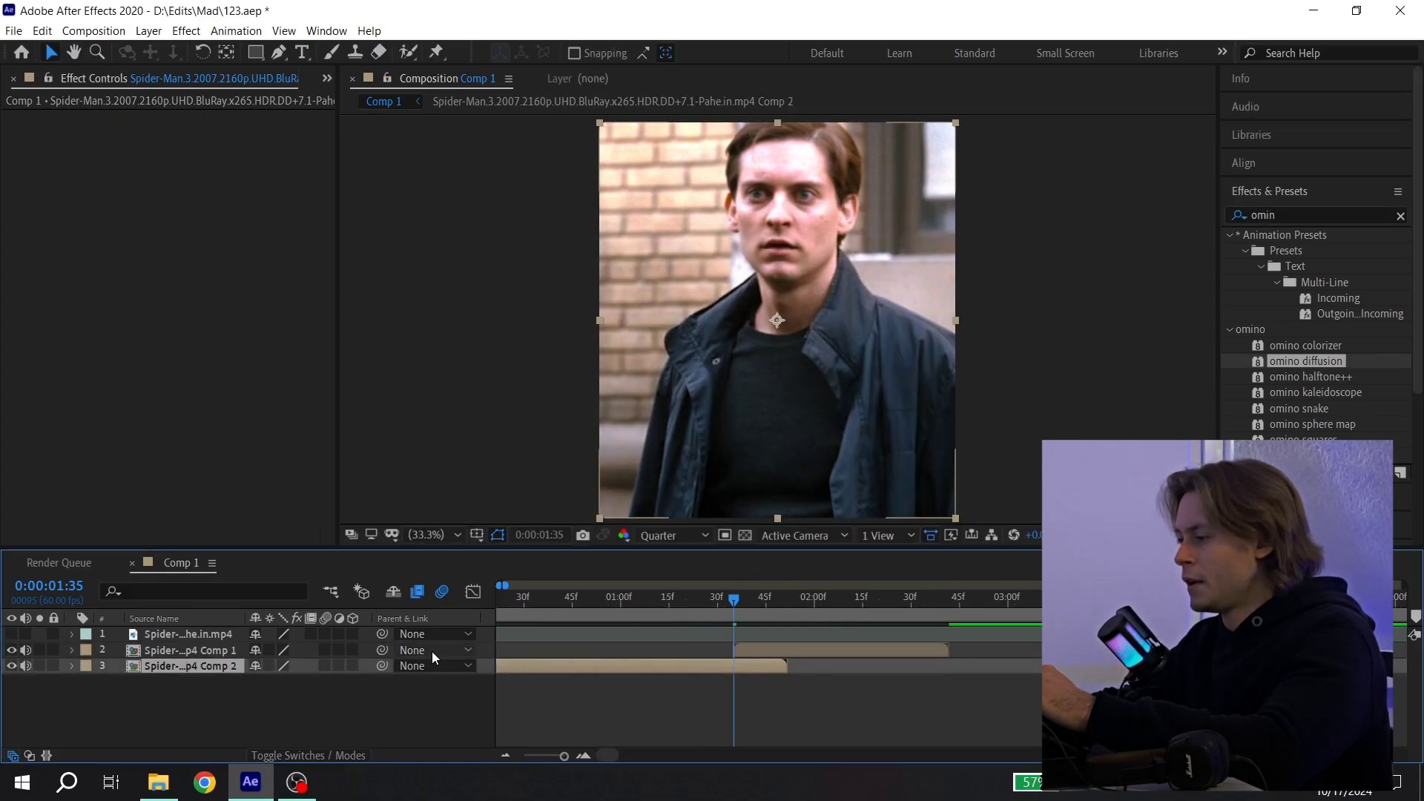
Make both pre-composed clips 3D layers
drag(354, 652, 354, 667)
scroll(748, 659, down, 3)
scroll(699, 647, up, 3)
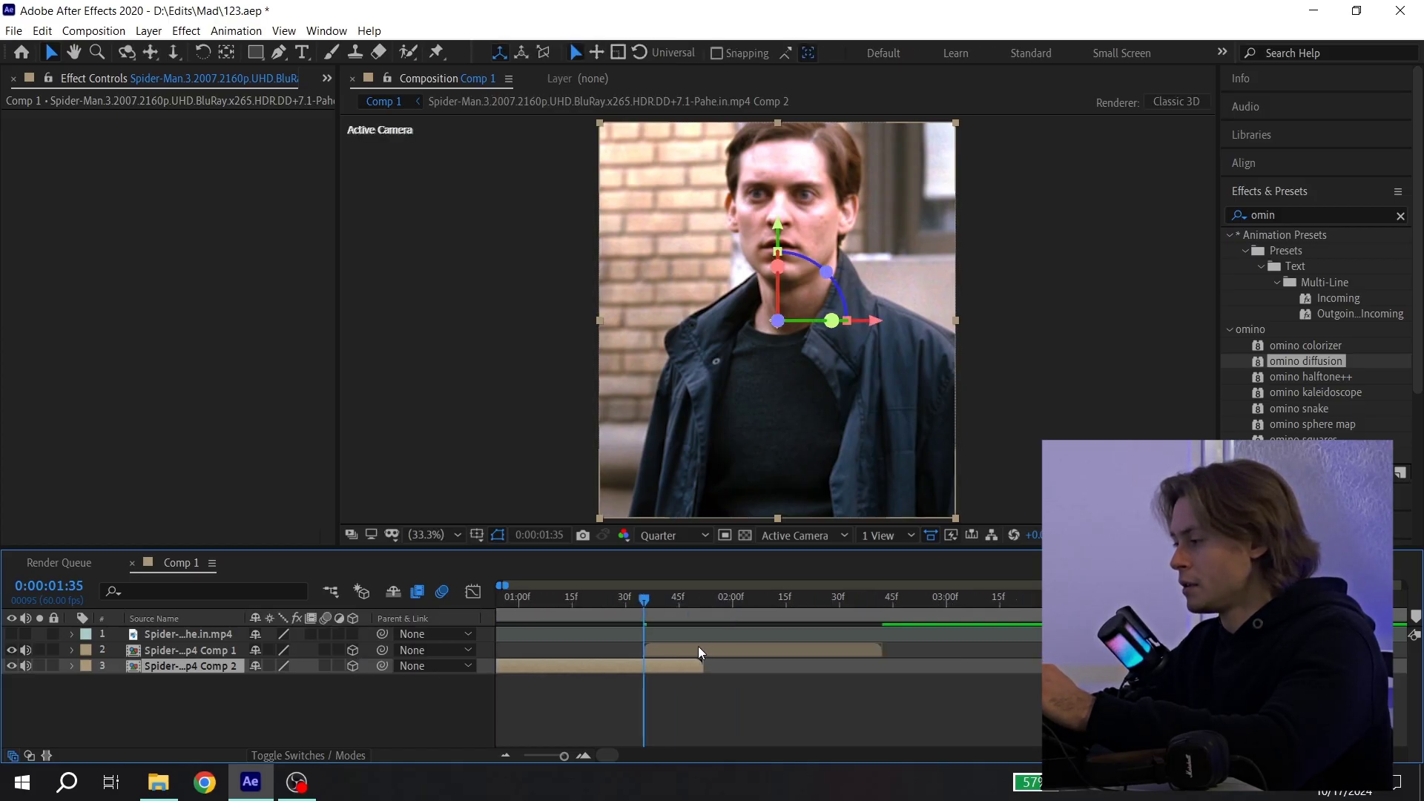
Add a one-node camera with the 50mm preset above the pre-composed clips
click(699, 649)
right_click(119, 648)
mouse_move(177, 473)
click(402, 552)
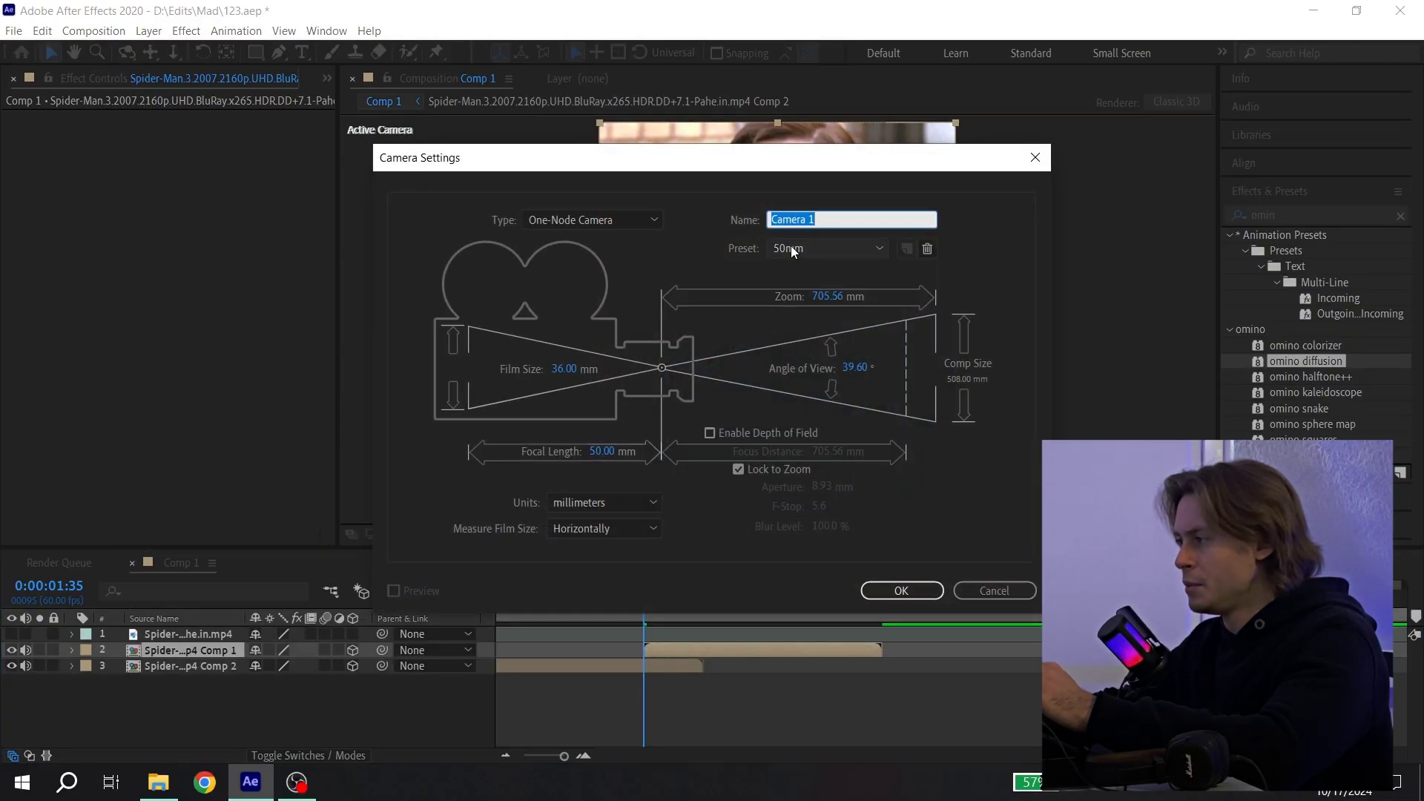
click(898, 593)
Add a null object above the camera
right_click(119, 650)
mouse_move(175, 473)
click(386, 567)
Split the null and camera layers at 0:00:02:42, where the second clip ends, and delete the parts beyond it
click(875, 604)
shift+click(884, 661)
key(ctrl+shift+d)
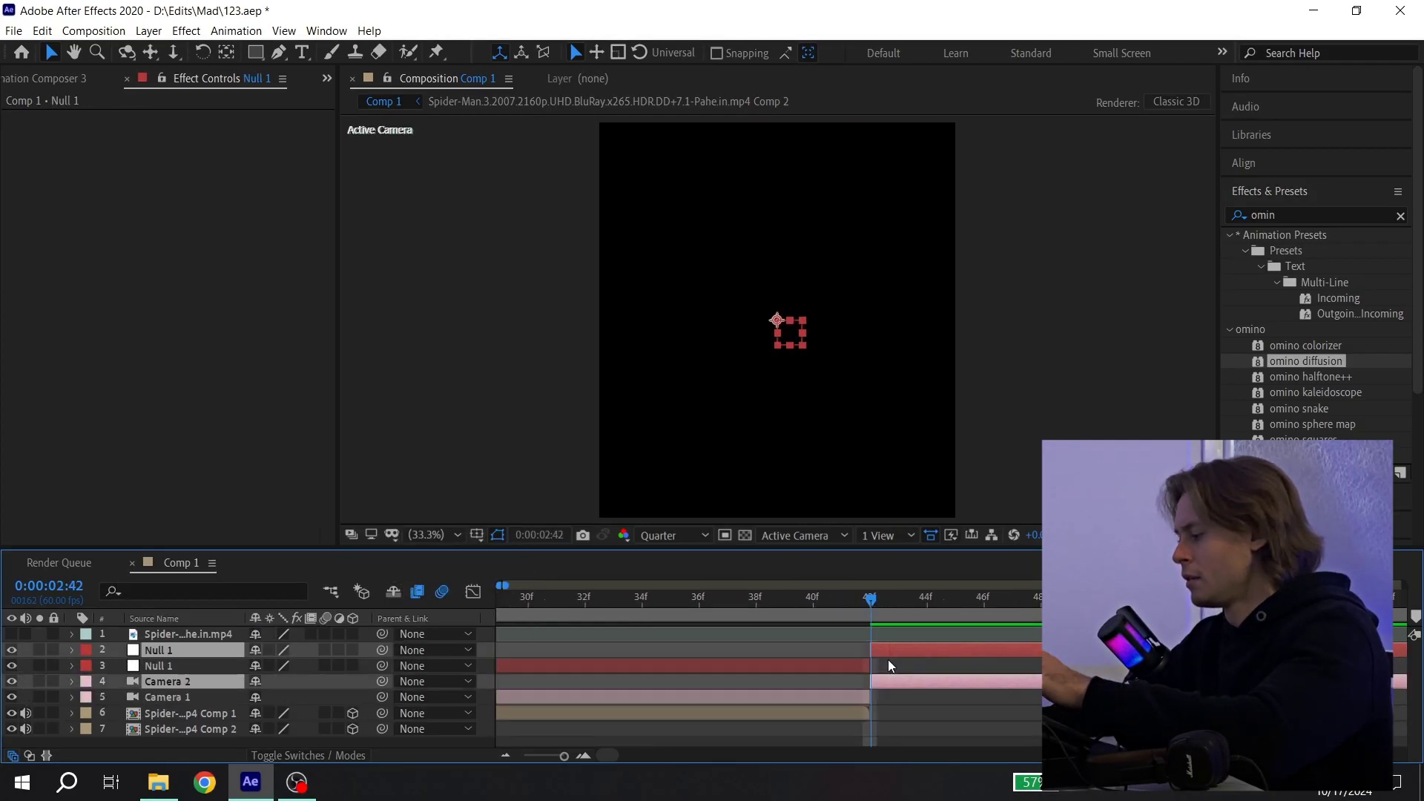
key(Delete)
scroll(816, 661, down, 1)
scroll(757, 661, down, 4)
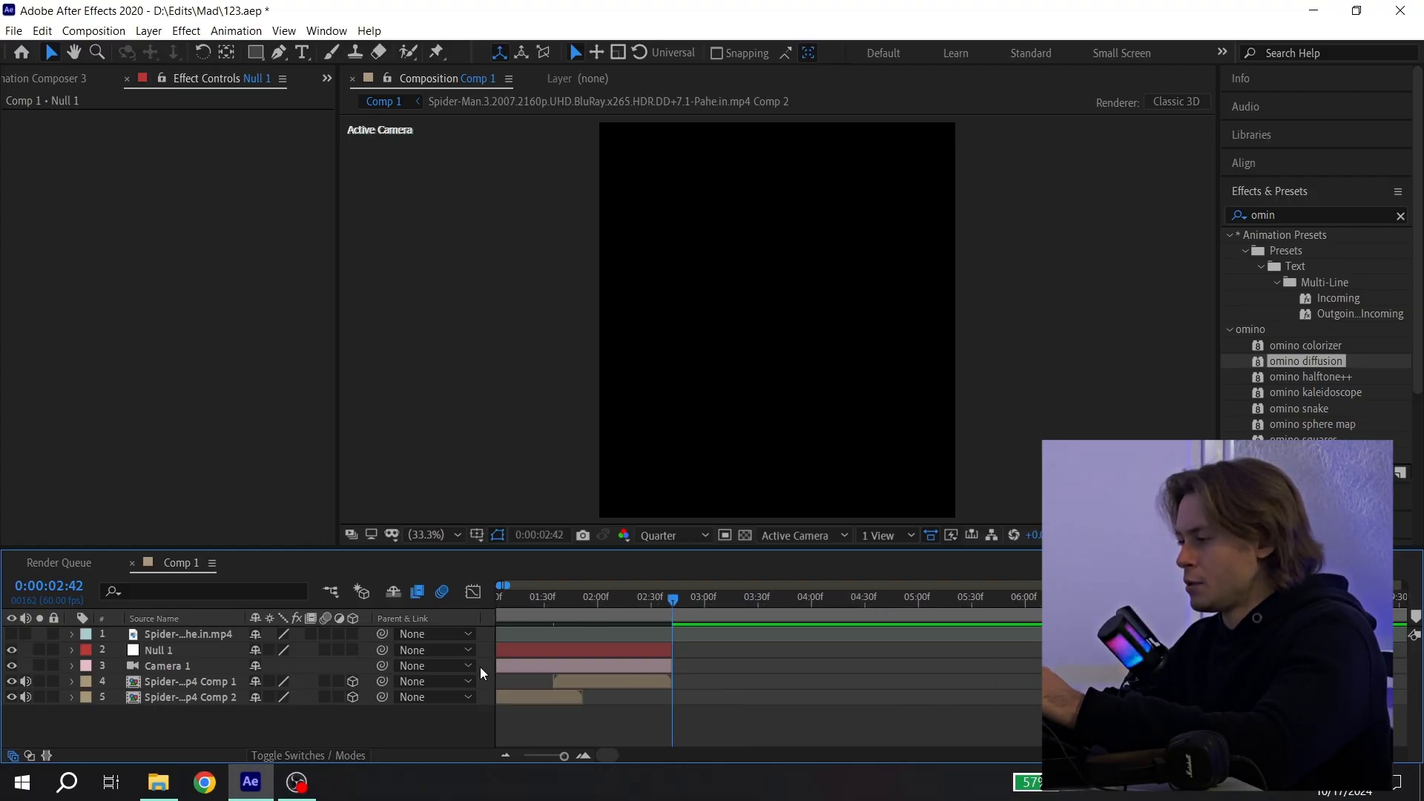
scroll(528, 666, up, 3)
Turn on motion blur and 3D for Null 1, and open the parent choices for Camera 1
click(327, 650)
scroll(572, 661, down, 2)
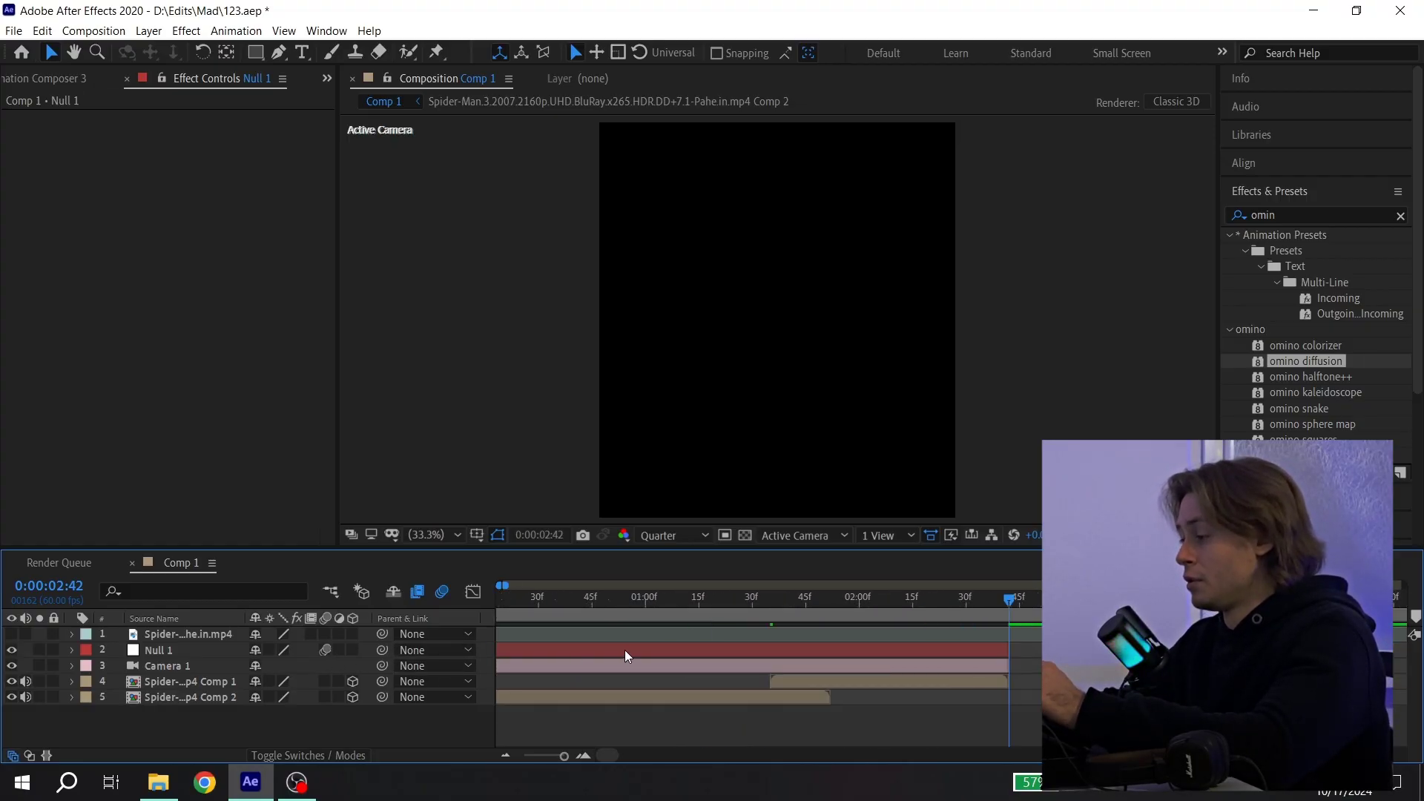
click(353, 650)
click(422, 665)
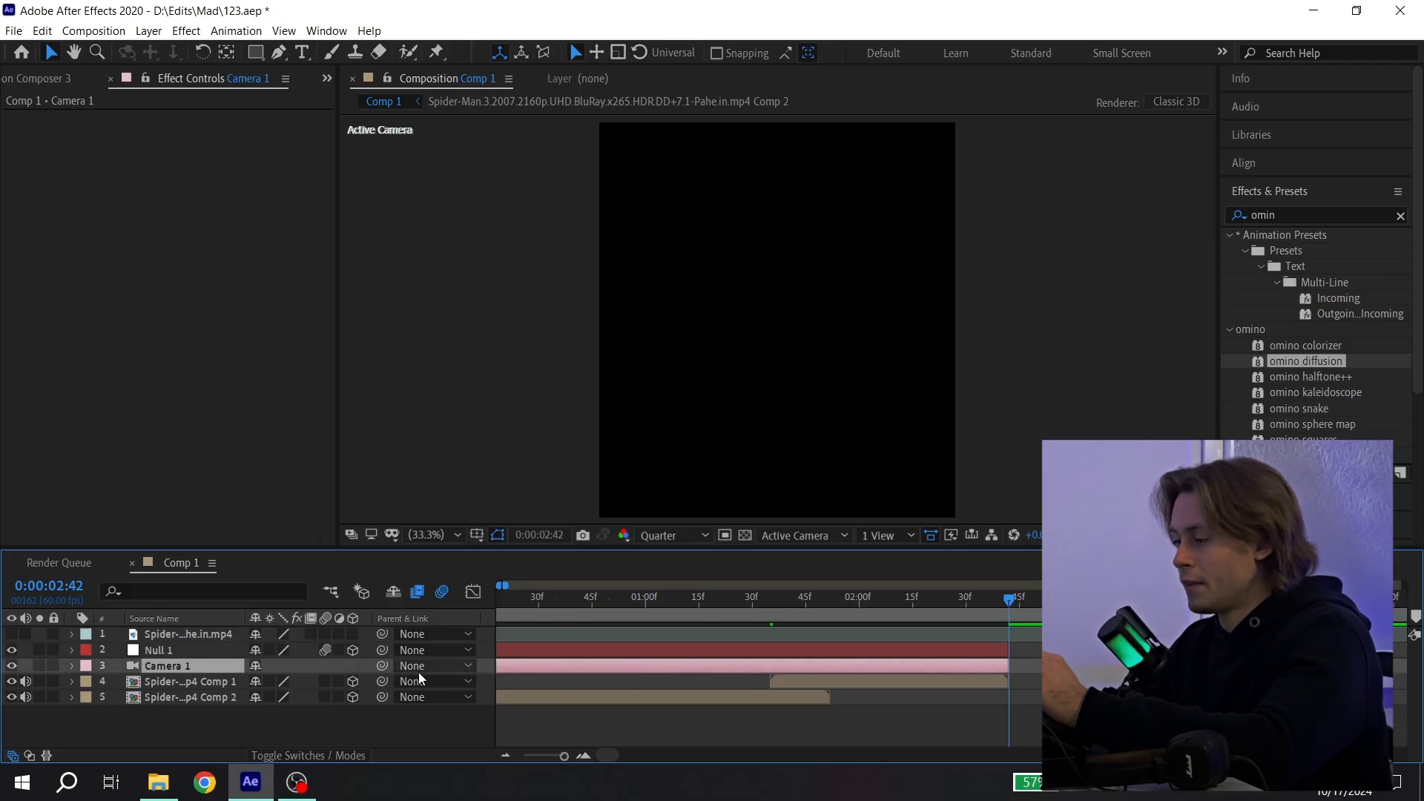
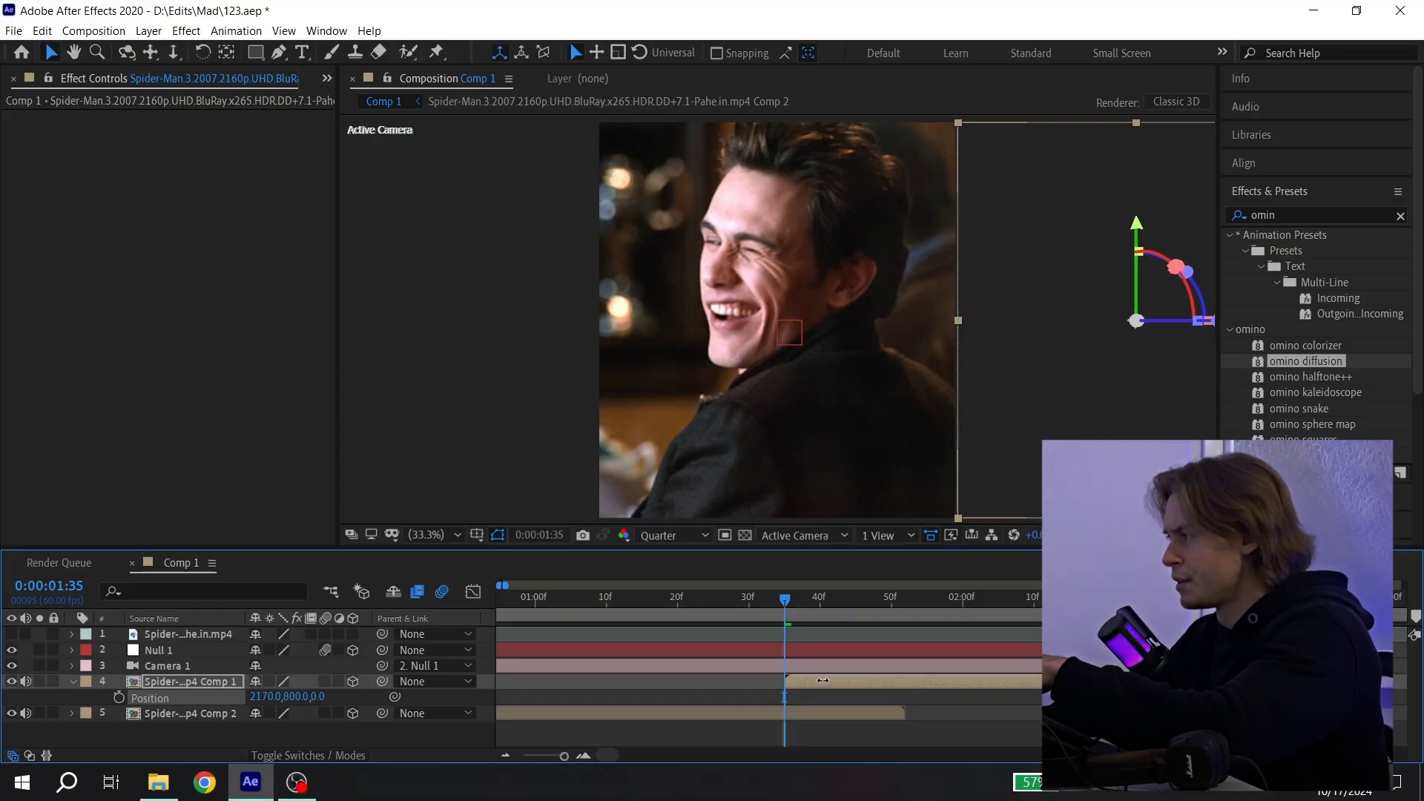
Set a starting Position keyframe on Null 1 at 0:00:01:35, where the Comp 1 clip begins
click(964, 716)
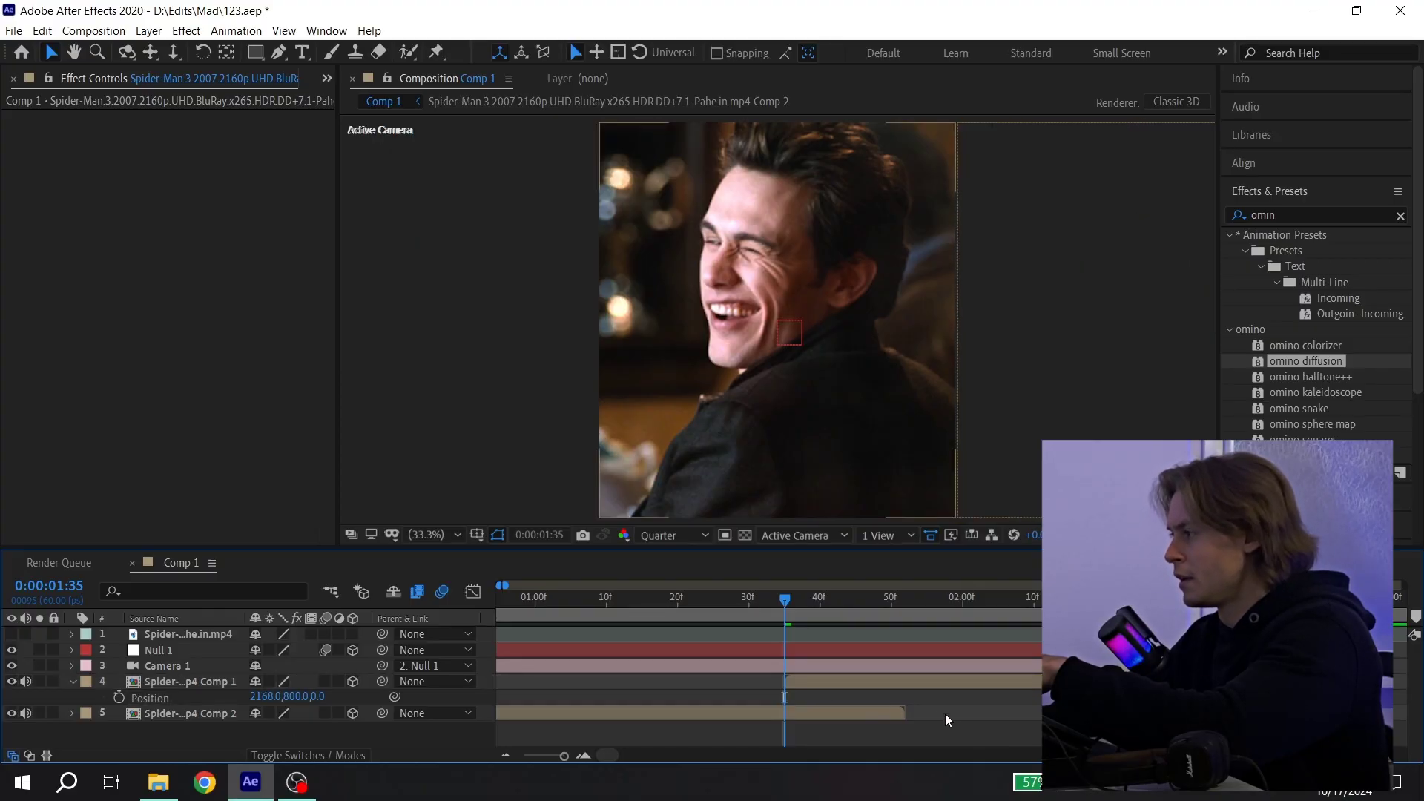
click(804, 654)
mouse_move(785, 599)
mouse_down()
mouse_move(736, 601)
mouse_move(784, 598)
mouse_up()
key(p)
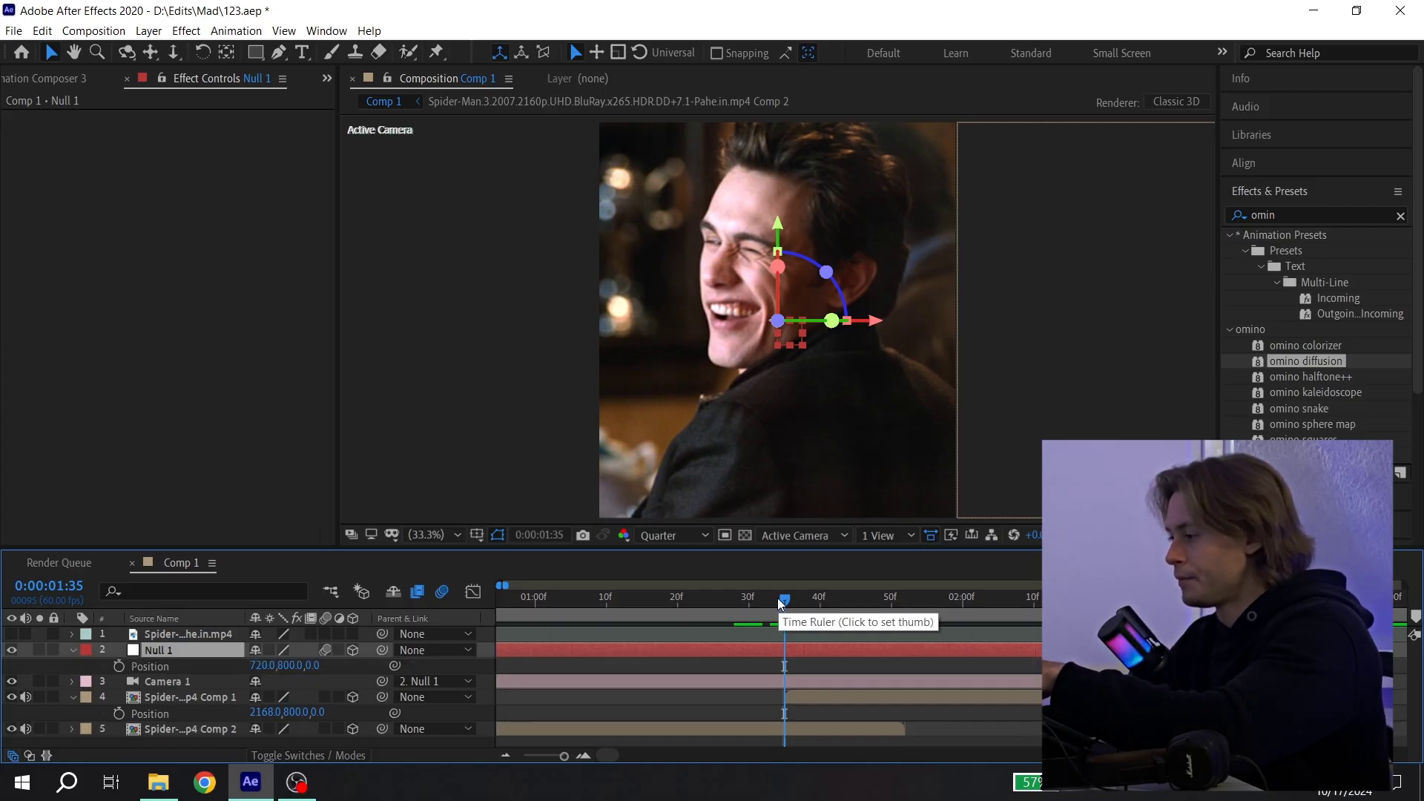
click(118, 666)
At 0:00:01:51, move Null 1 sideways towards the Comp 1 clip, to an X position of 1658
drag(879, 597, 900, 598)
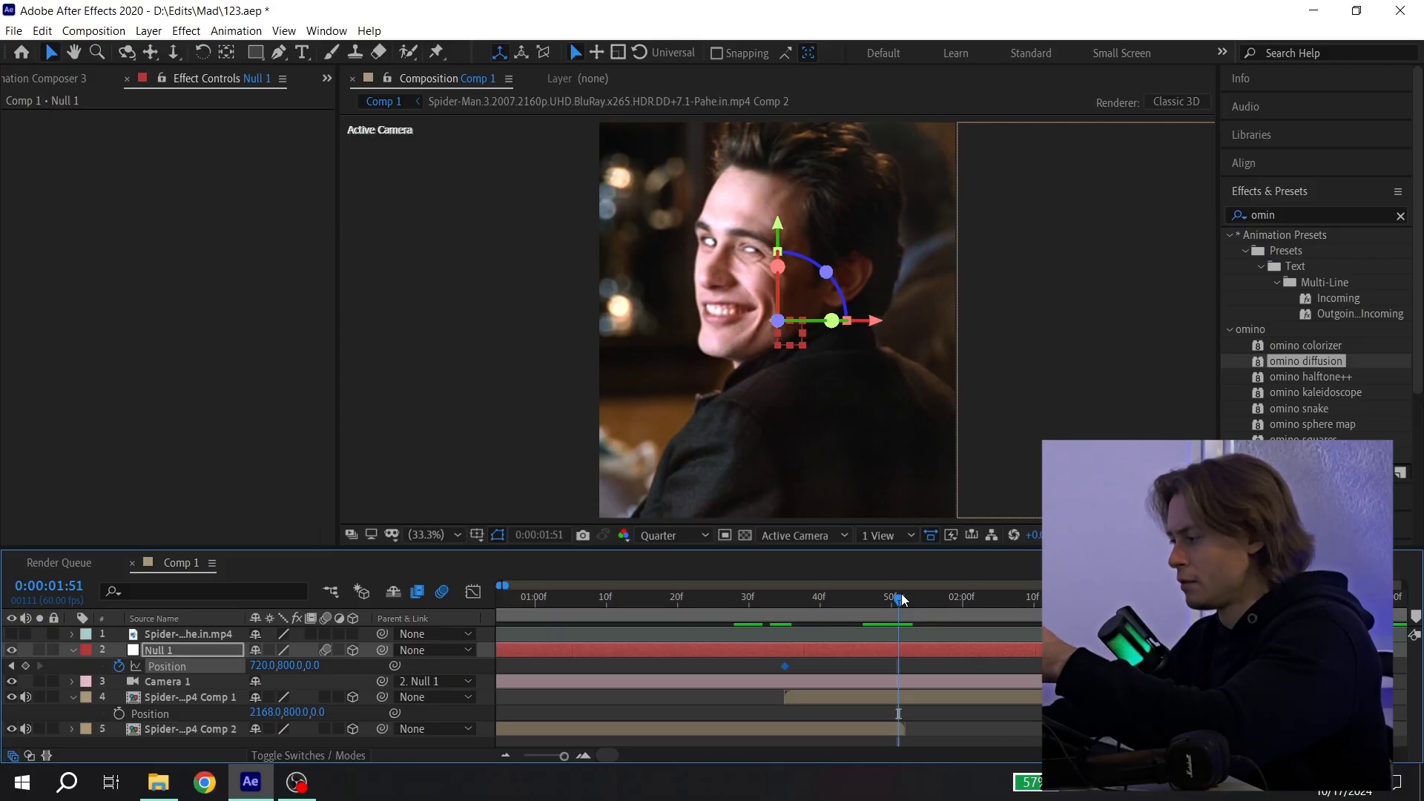
drag(264, 666, 1022, 634)
drag(261, 665, 511, 670)
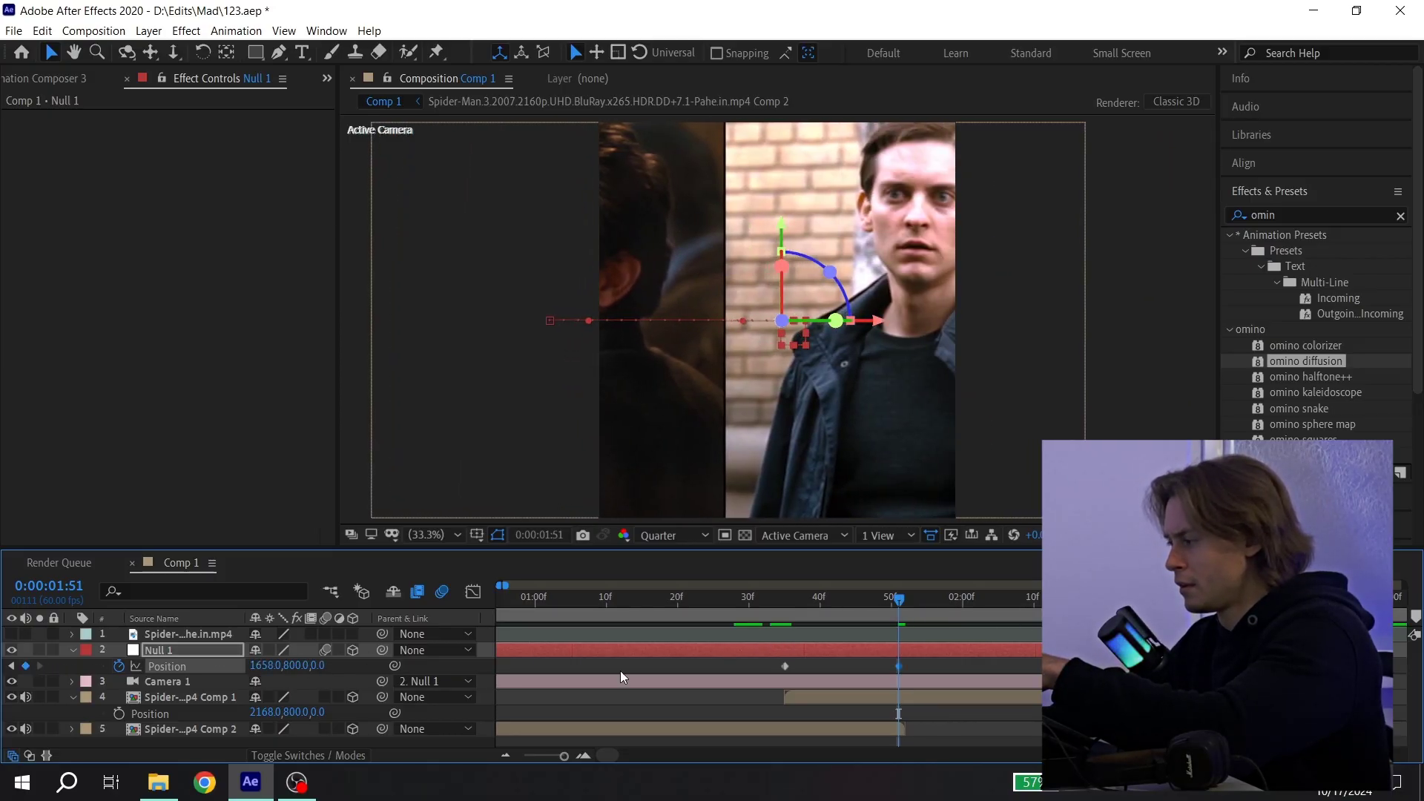
Nudge the Comp 1 clip to X position 2156 and set Null 1's X position at 0:00:01:51 to 2160
click(911, 705)
click(905, 700)
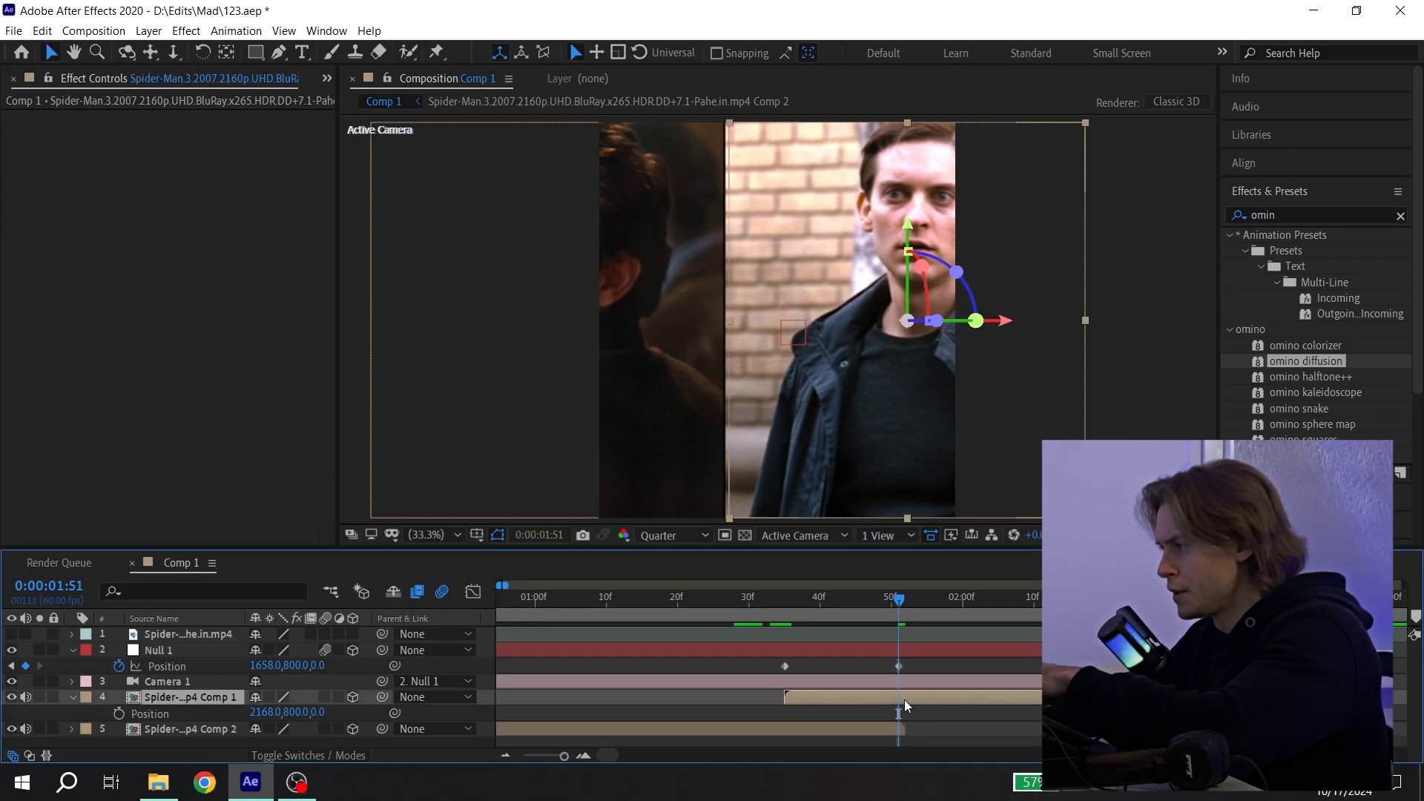
key(Left)
key(Left)
key(Left)
key(Left)
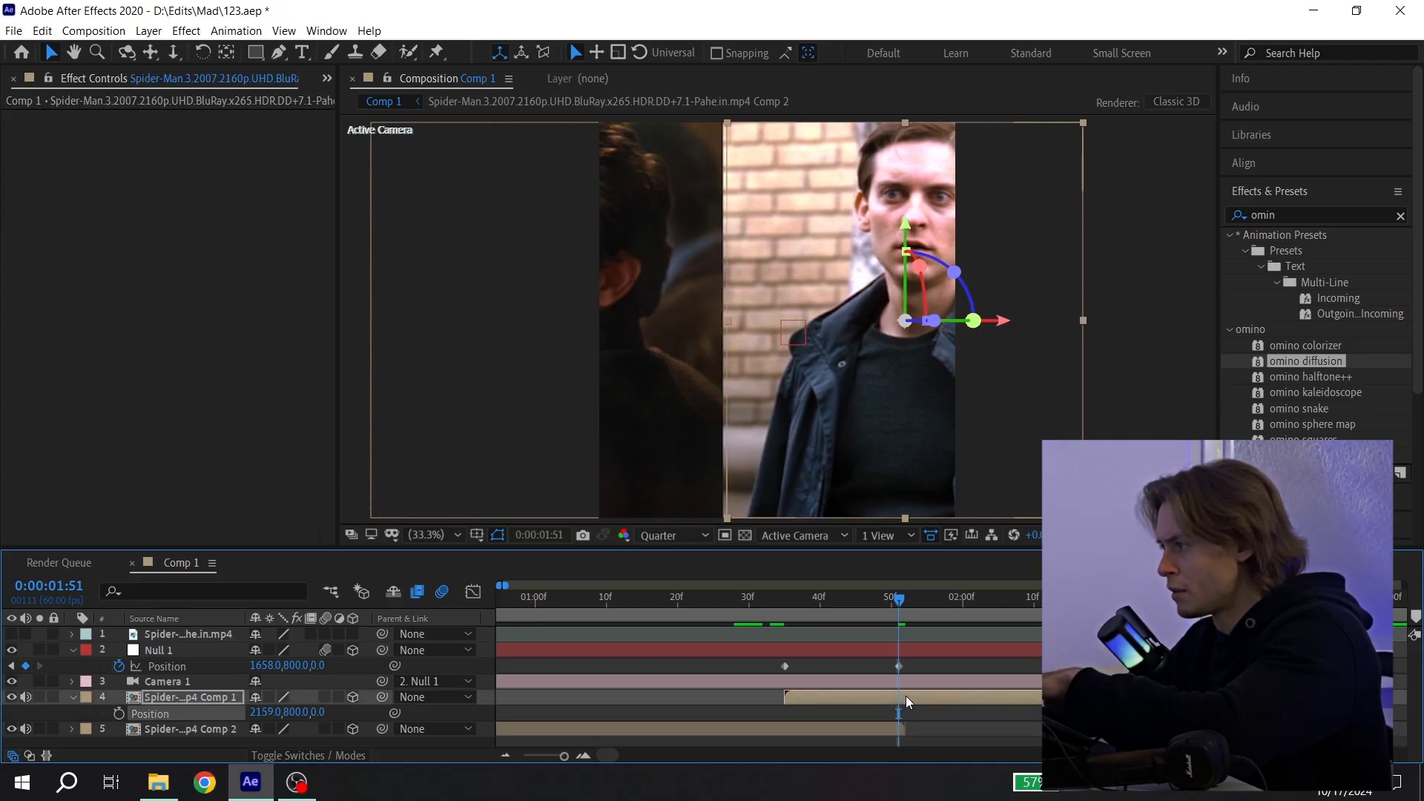
drag(267, 665, 722, 660)
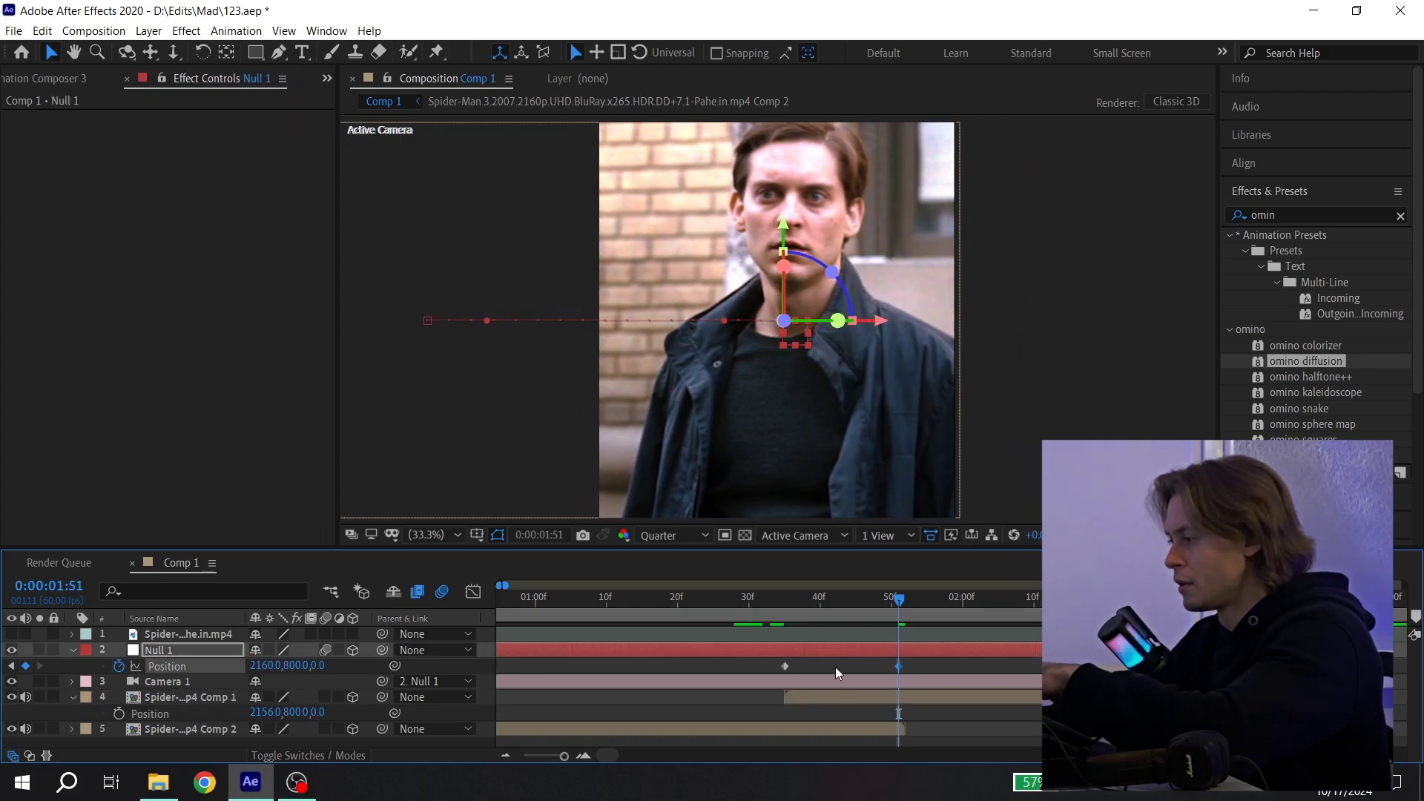
Select both Null 1 Position keyframes, apply easy ease to them and show their speed graph
click(770, 599)
mouse_move(770, 599)
mouse_down()
mouse_move(913, 599)
mouse_move(773, 598)
mouse_up()
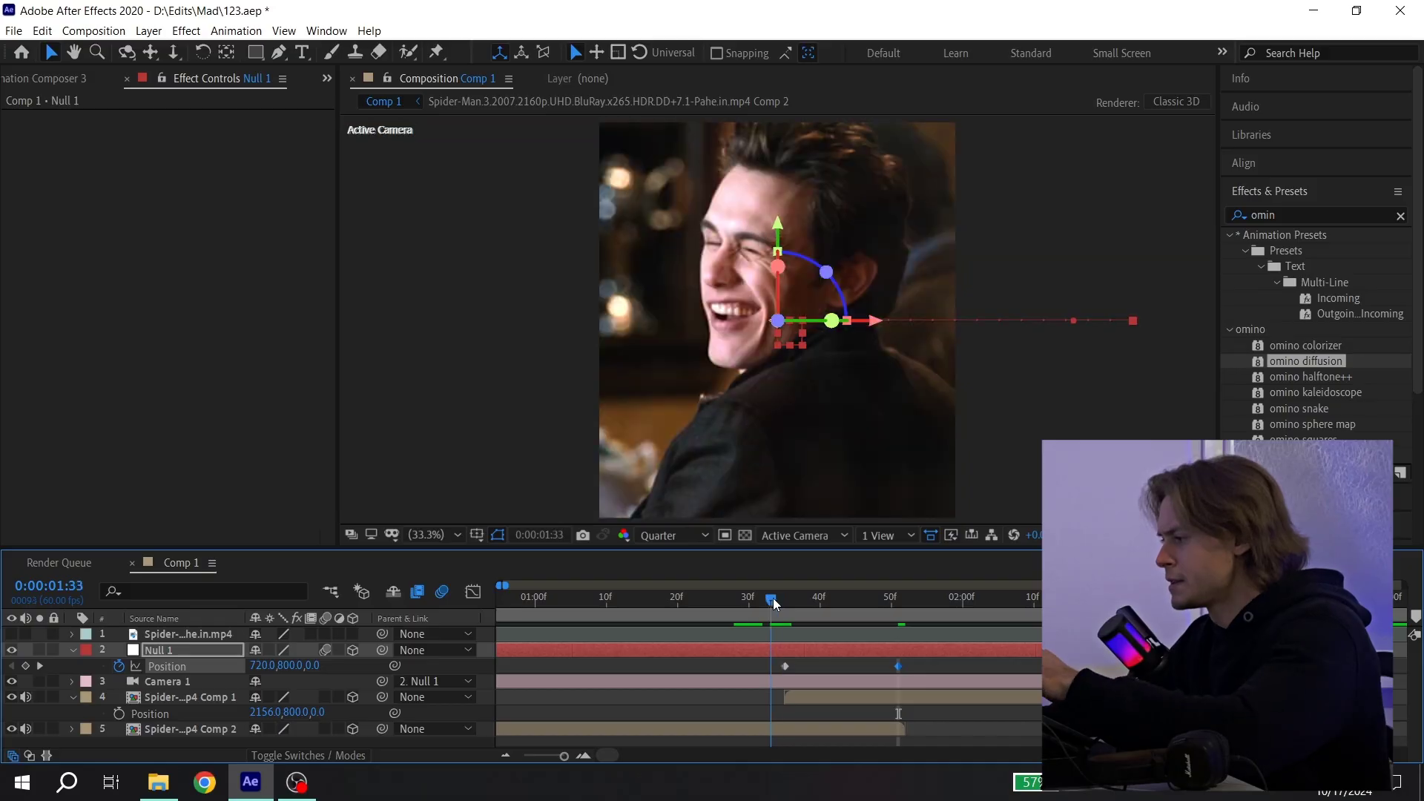
drag(901, 665, 674, 670)
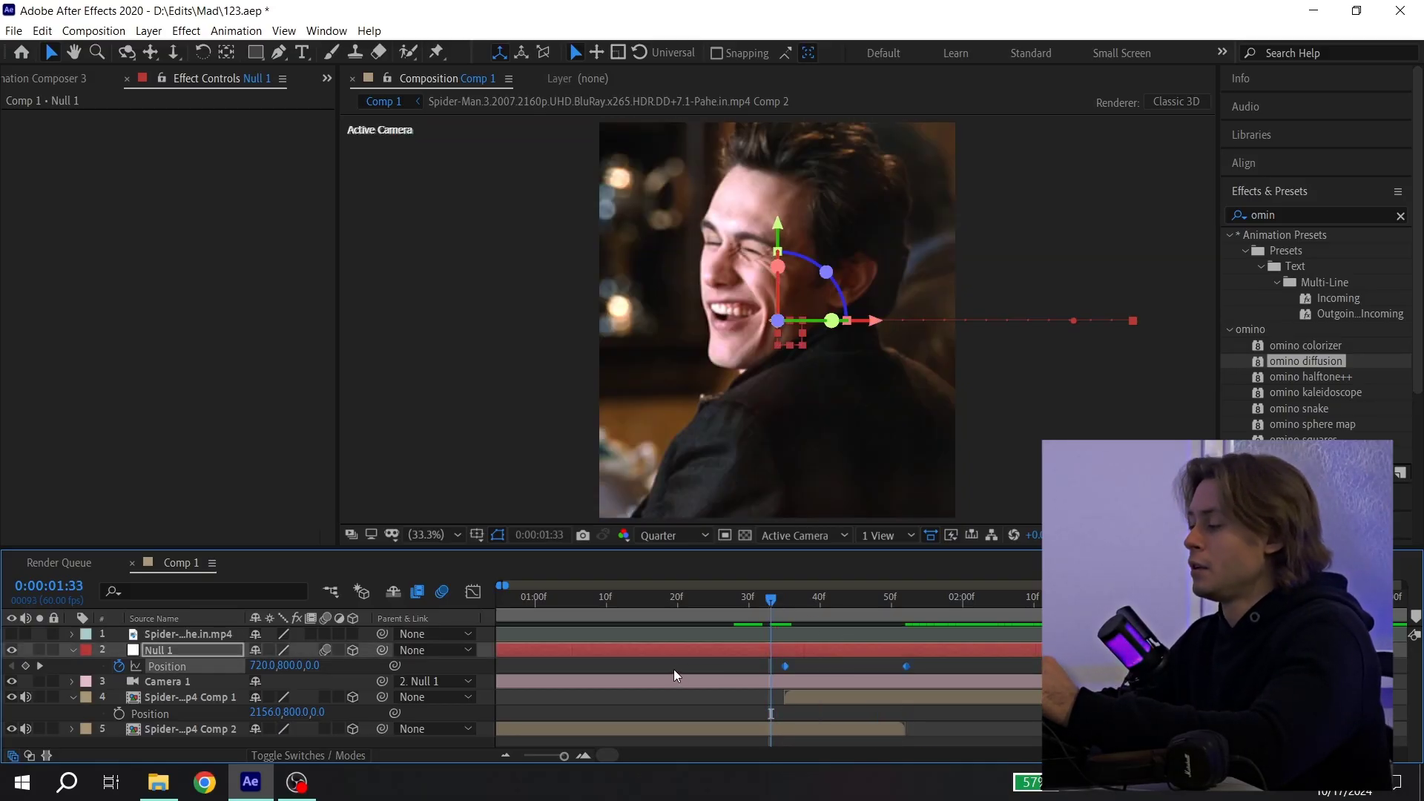
click(473, 592)
click(766, 737)
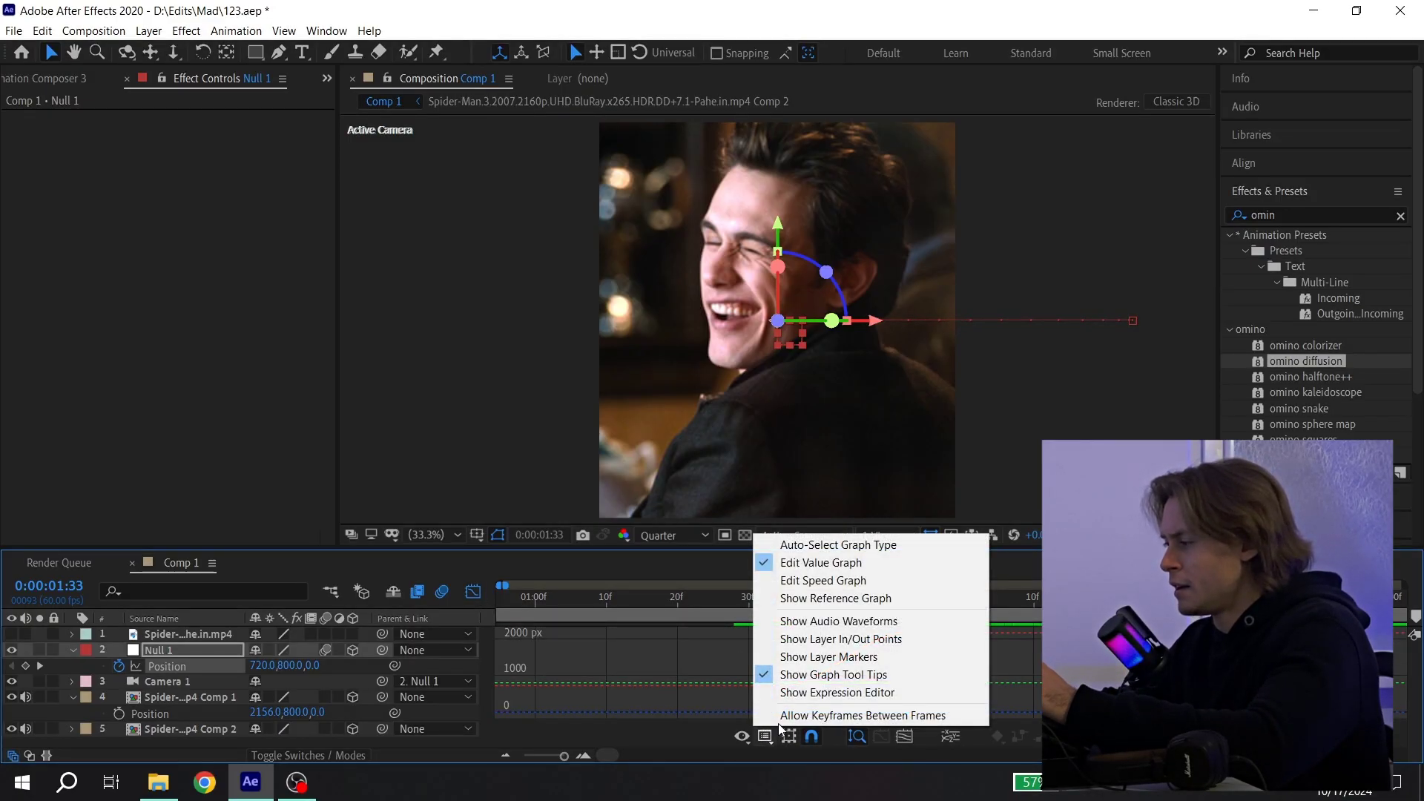
click(814, 581)
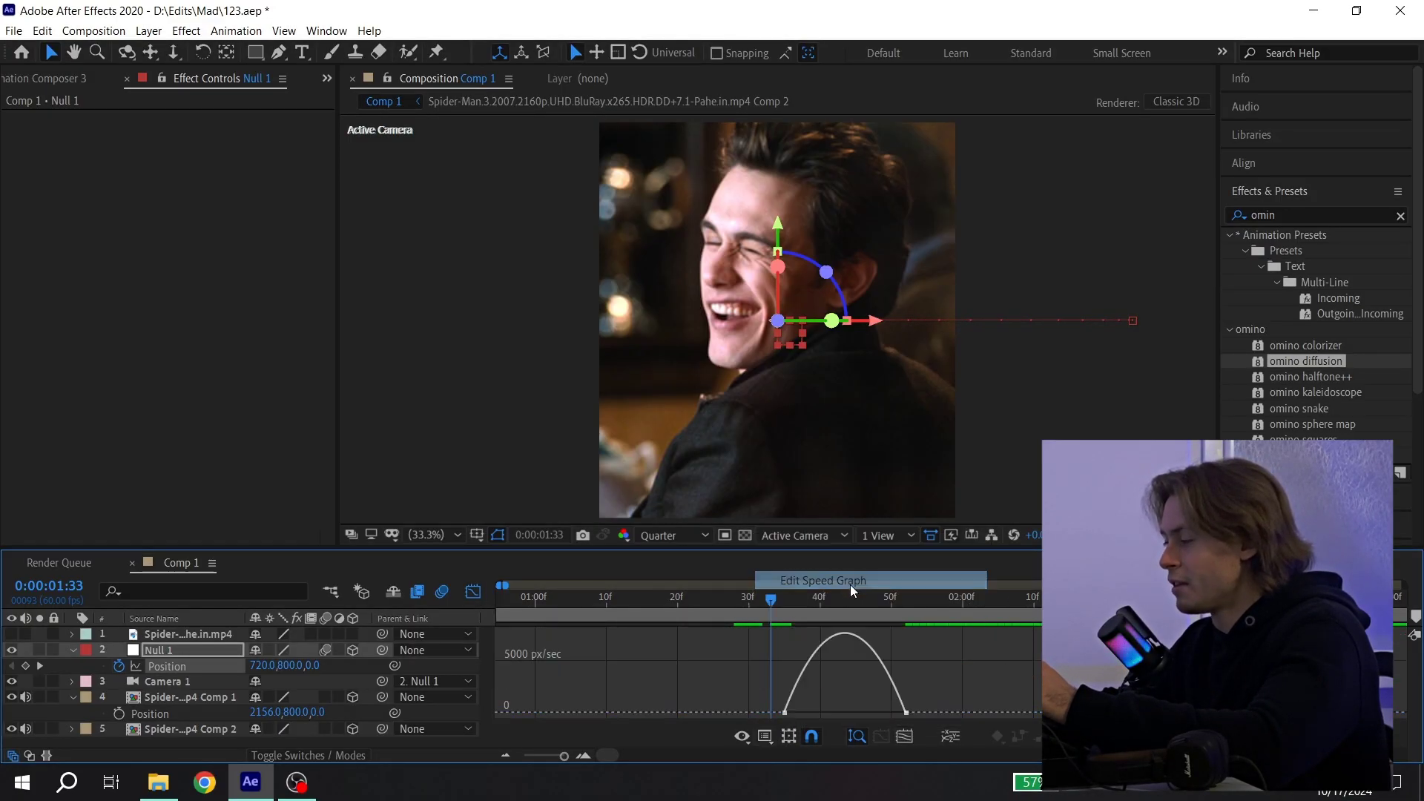
Pull both speed-graph handles inwards to form a steep central peak, then return to the layer bars
alt+scroll(861, 706, up, 2)
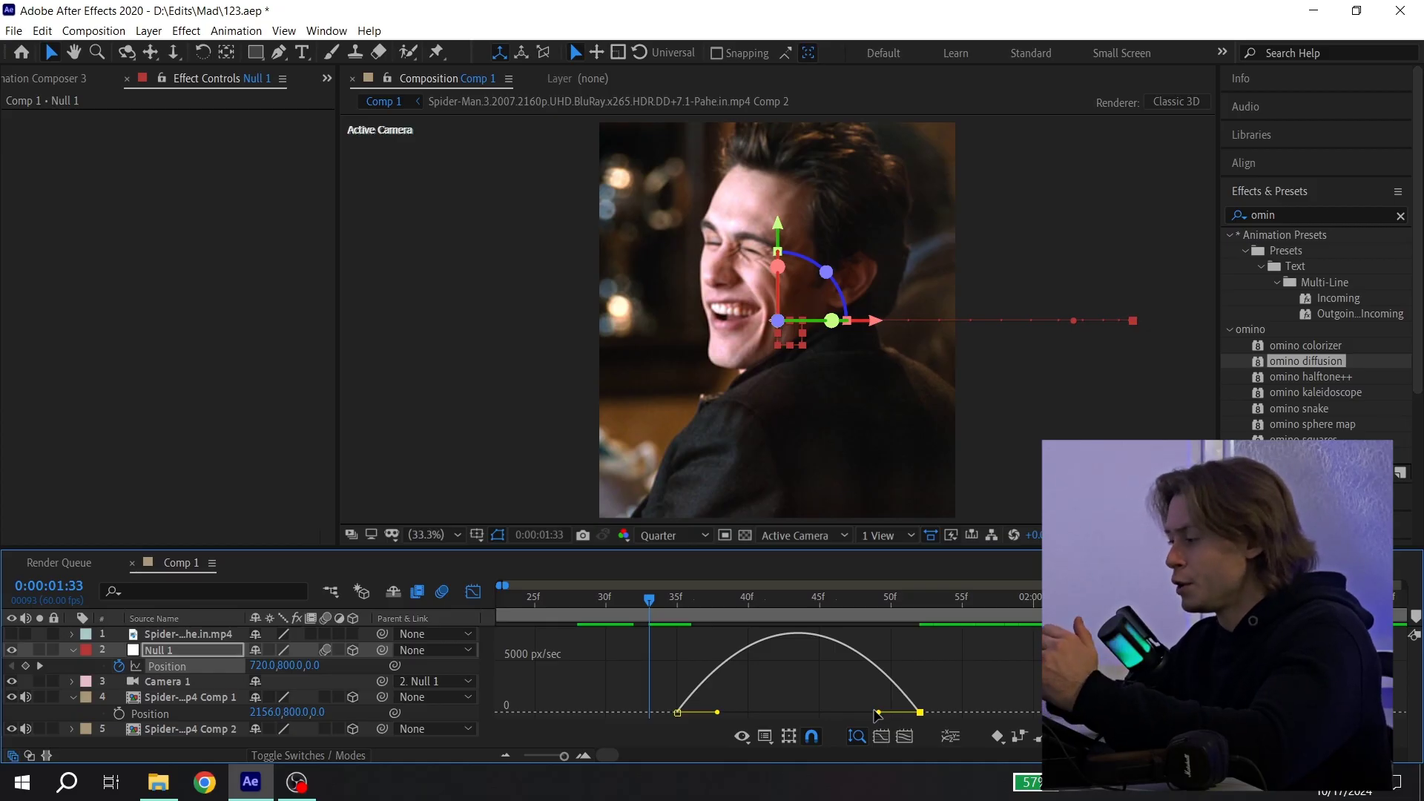
drag(877, 713, 822, 714)
drag(717, 713, 750, 714)
key(space)
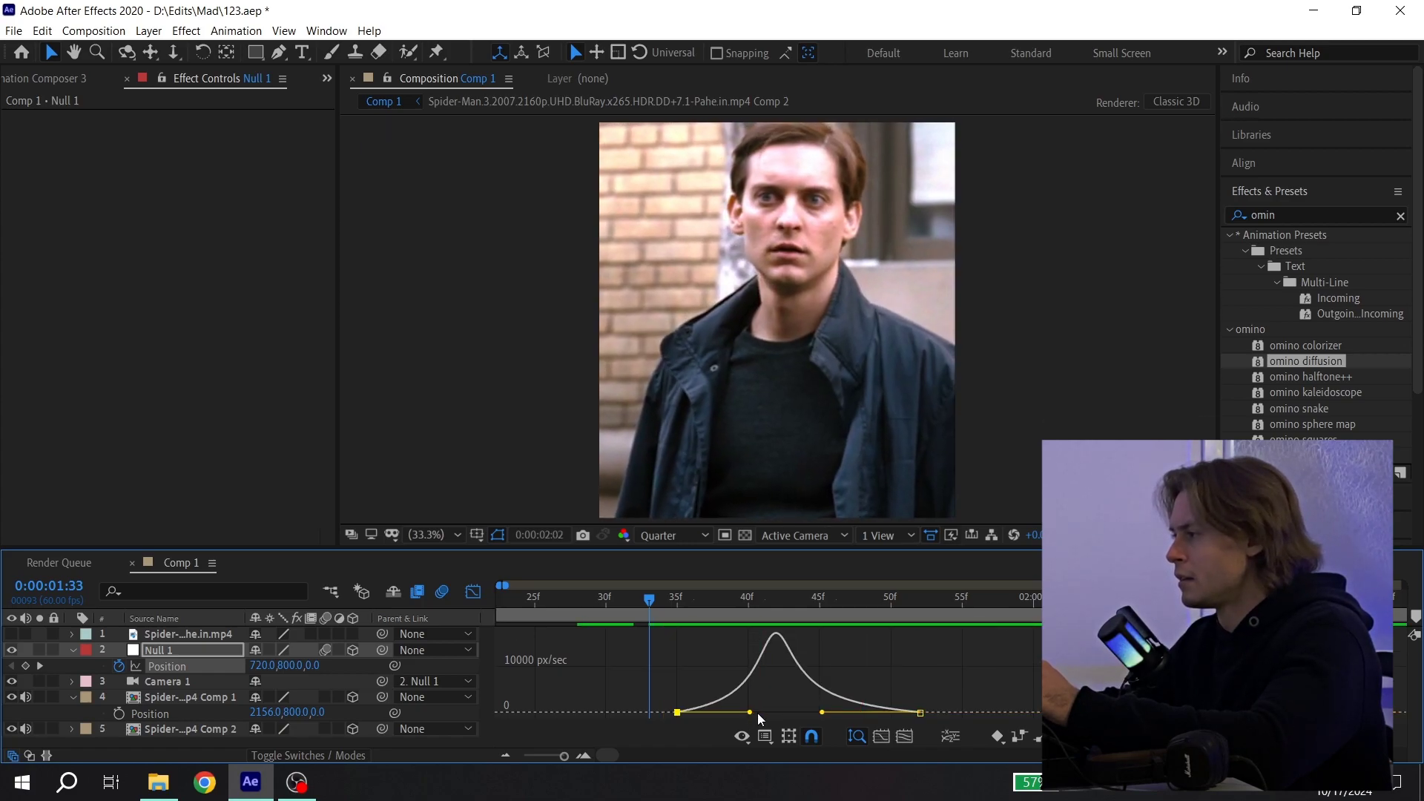
click(473, 593)
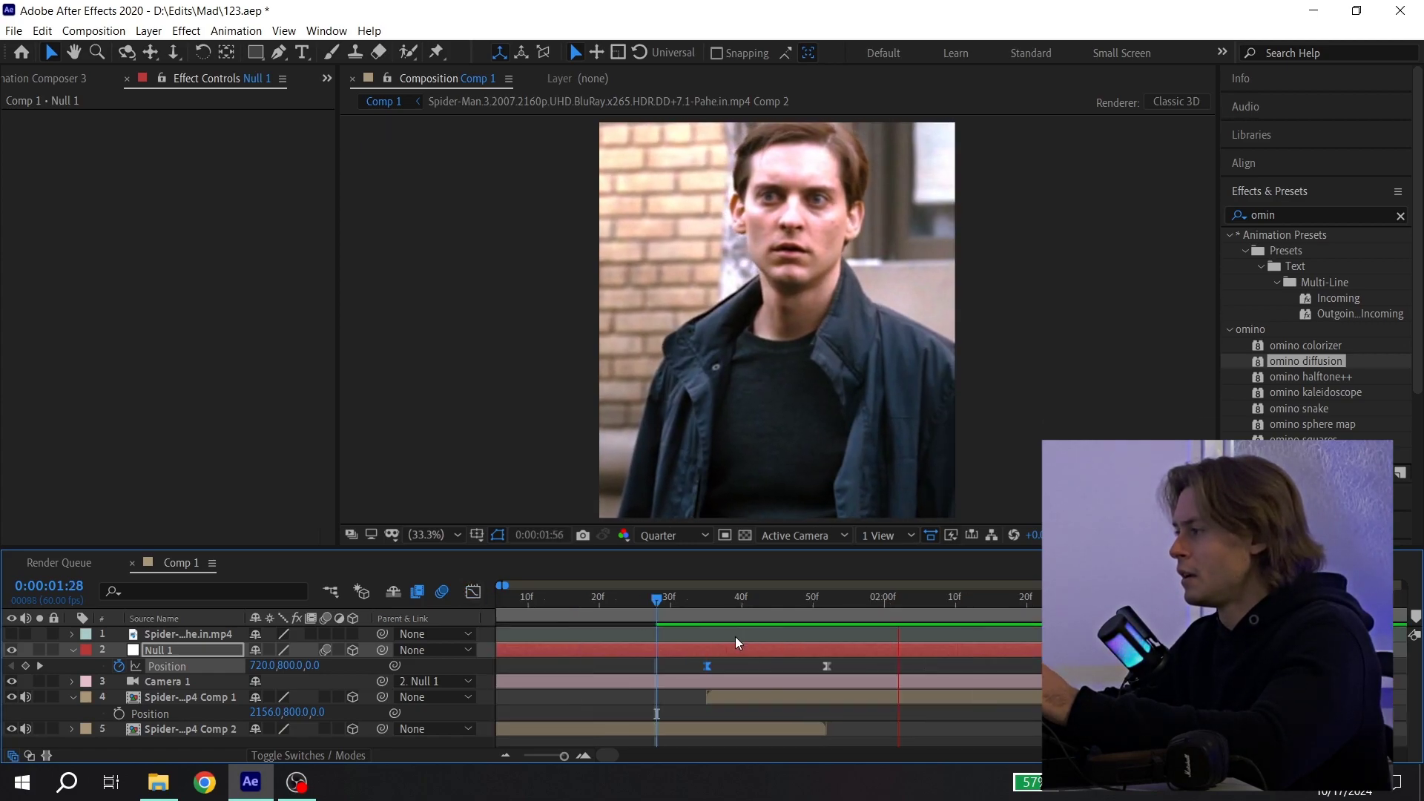
Preview the sideways slide between the clips from 0:00:01:33
click(692, 596)
key(space)
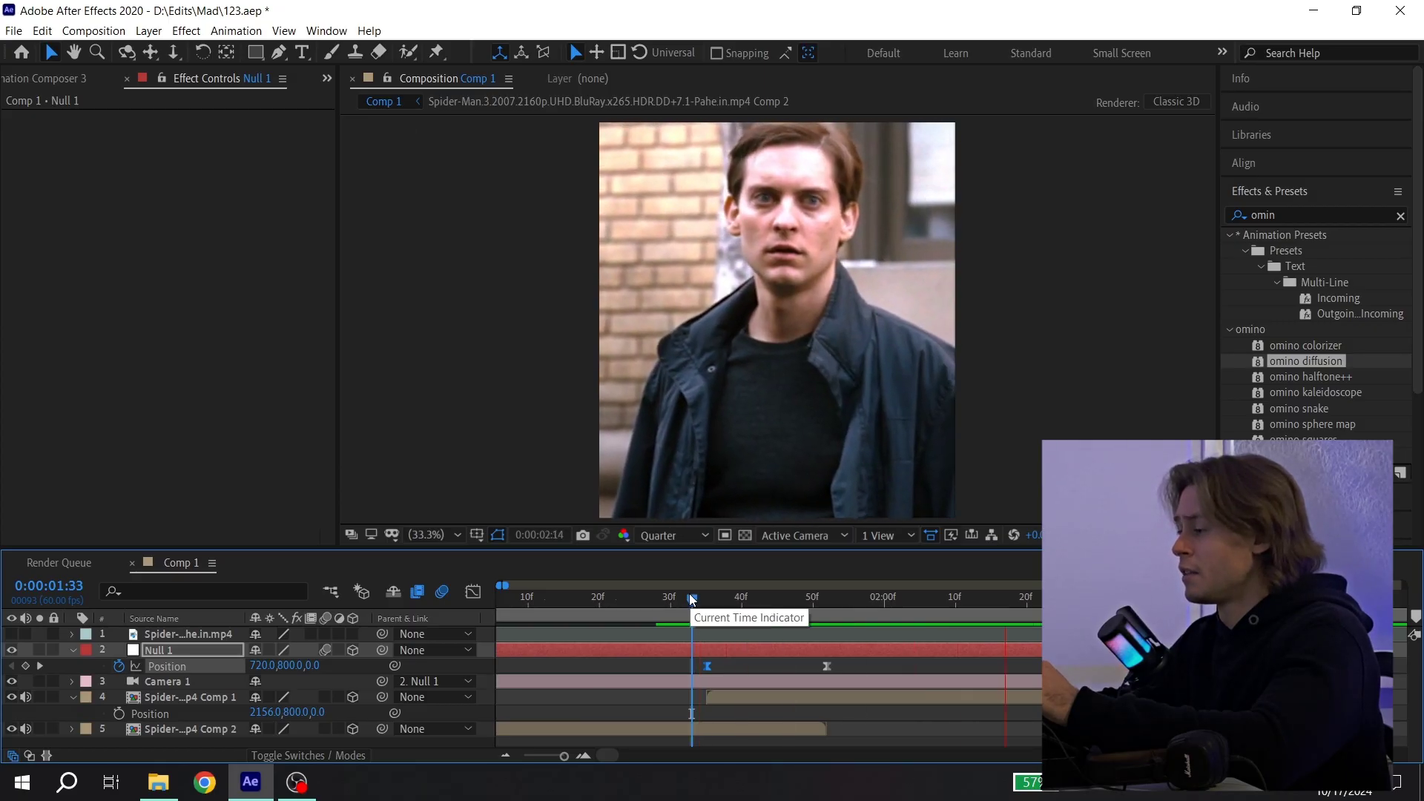
key(space)
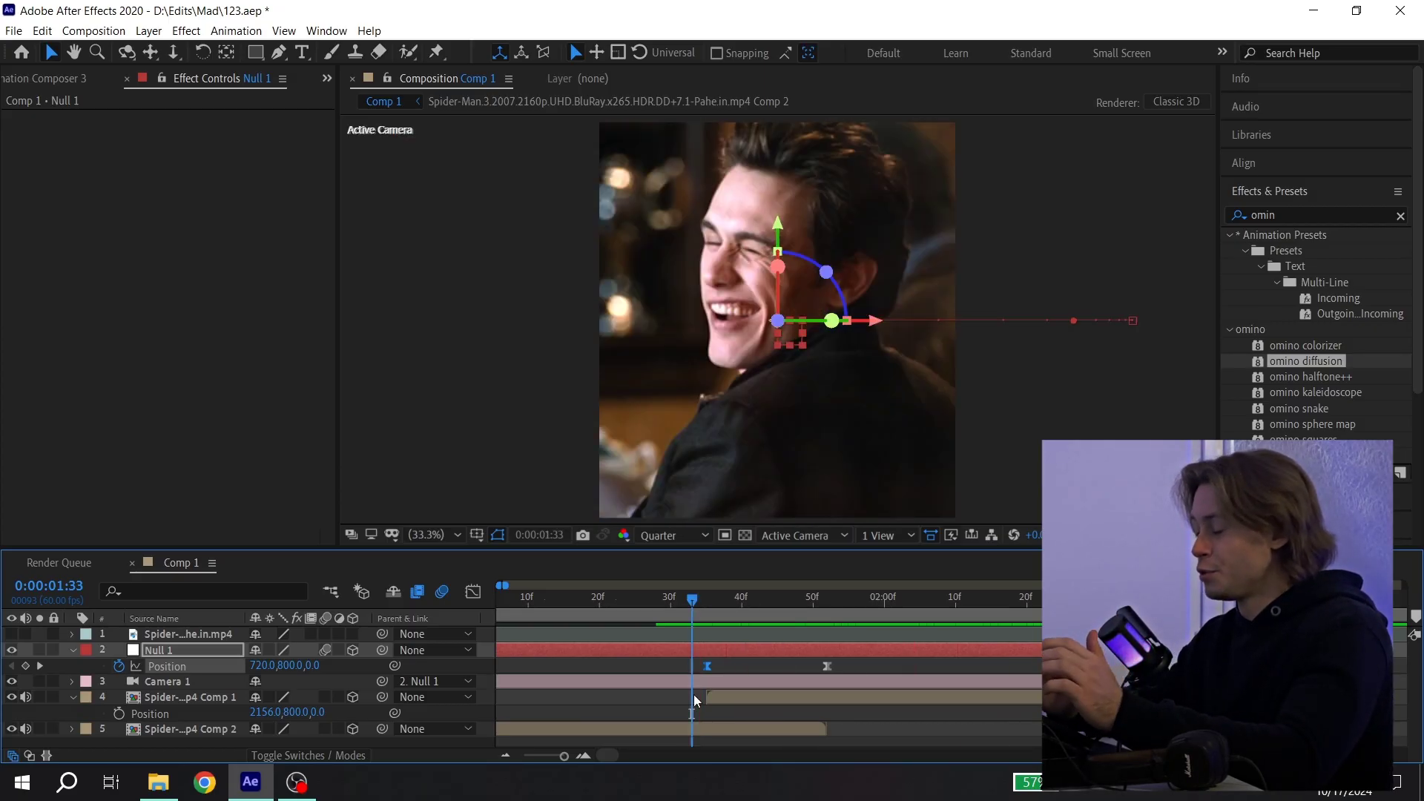
Make the Comp 1 clip start earlier, at about 0:00:01:23, and shift the Null 1 Position keyframe timing to match
drag(813, 699, 1018, 676)
scroll(808, 695, down, 2)
scroll(713, 682, up, 2)
drag(763, 661, 984, 676)
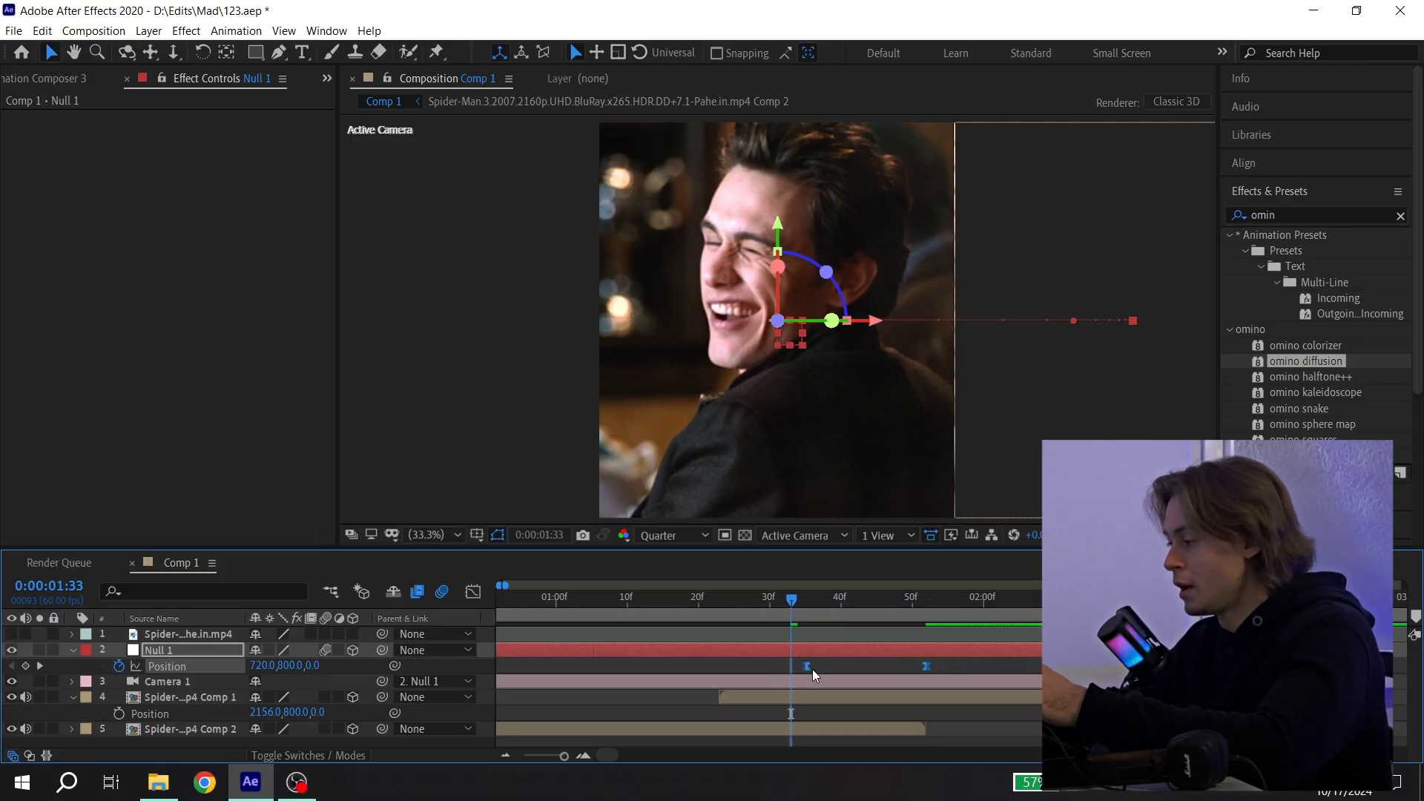
drag(807, 666, 717, 634)
click(714, 604)
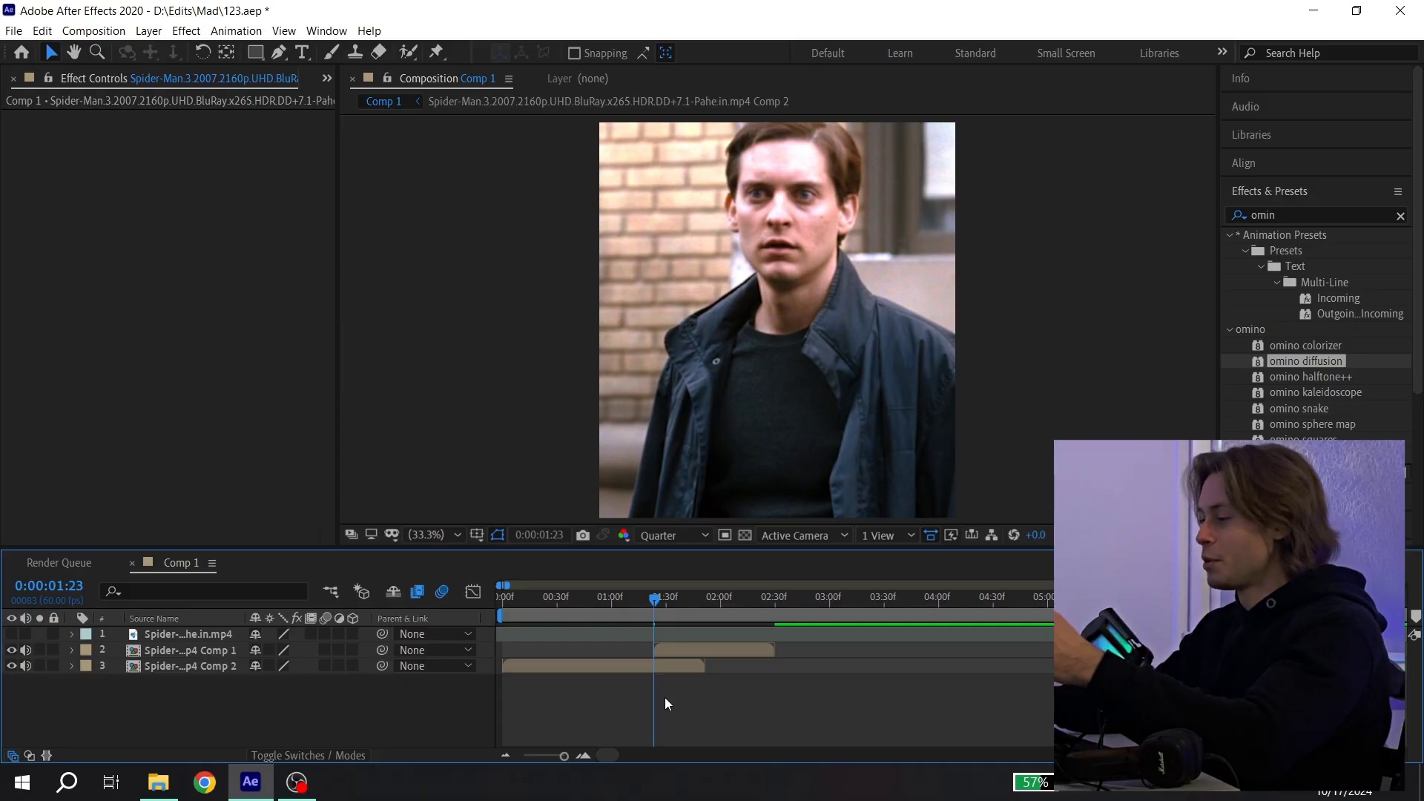
Turn on 3D for the Comp 1 and Comp 2 clips
key(equal)
click(643, 668)
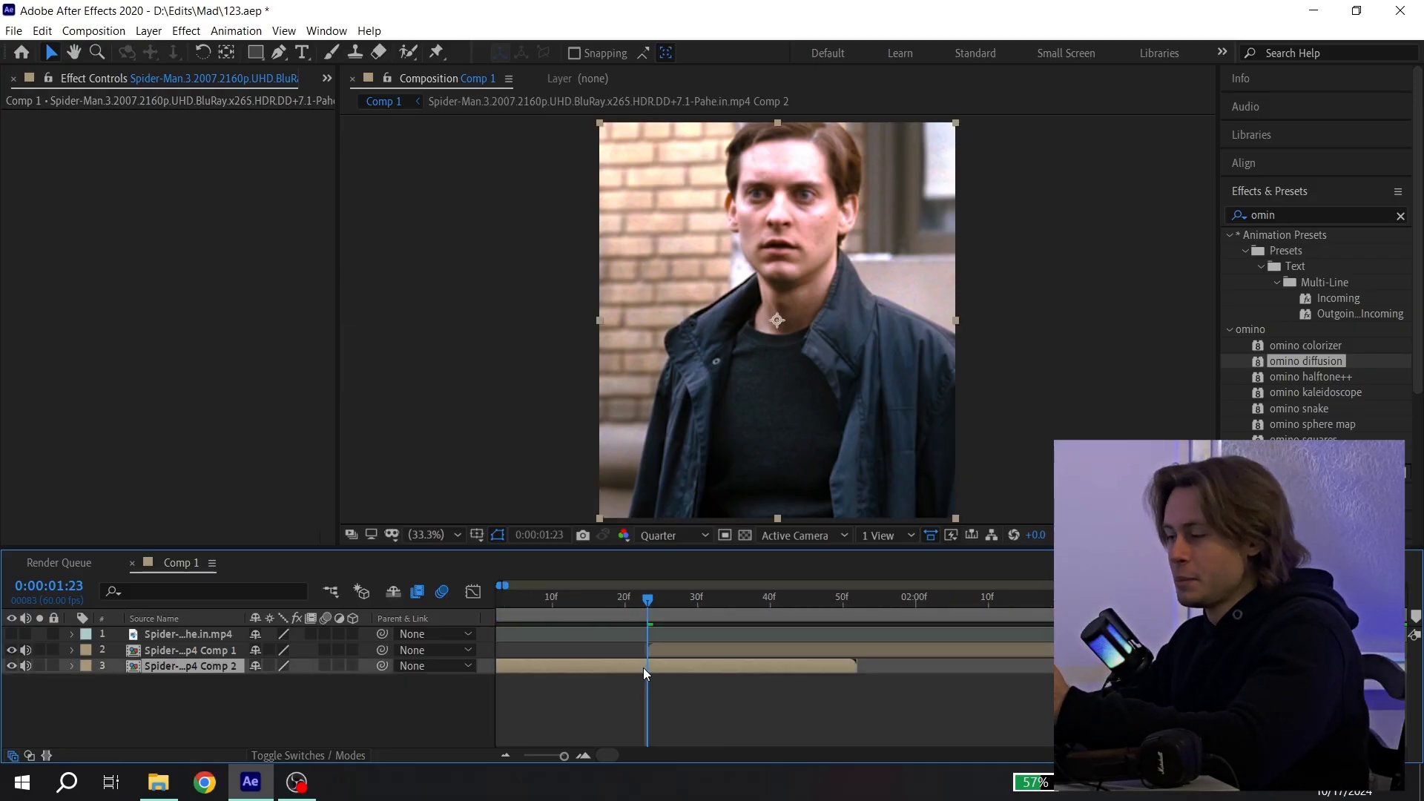
click(354, 650)
click(354, 666)
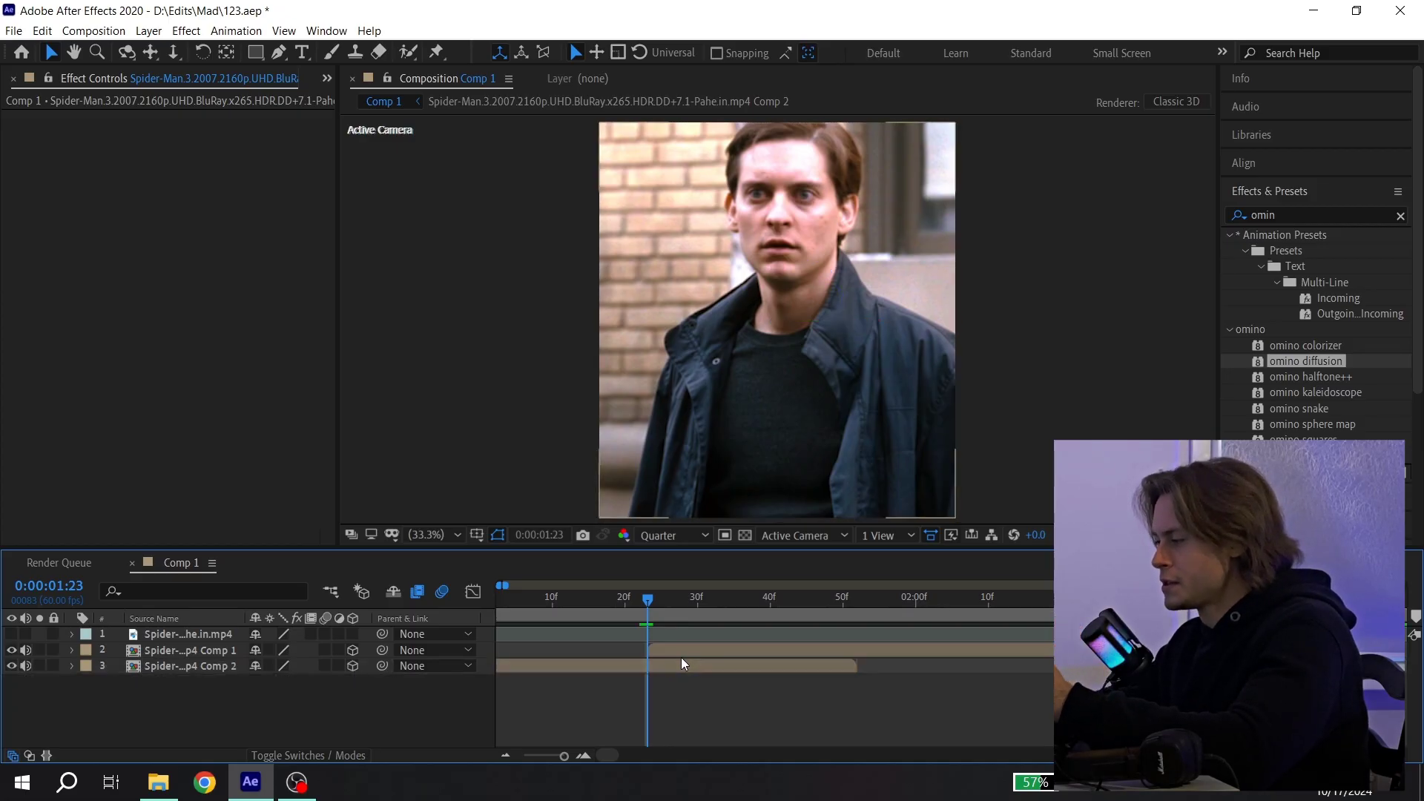
Add a one-node camera with the 50mm preset above the Comp 1 clip
click(693, 651)
right_click(119, 653)
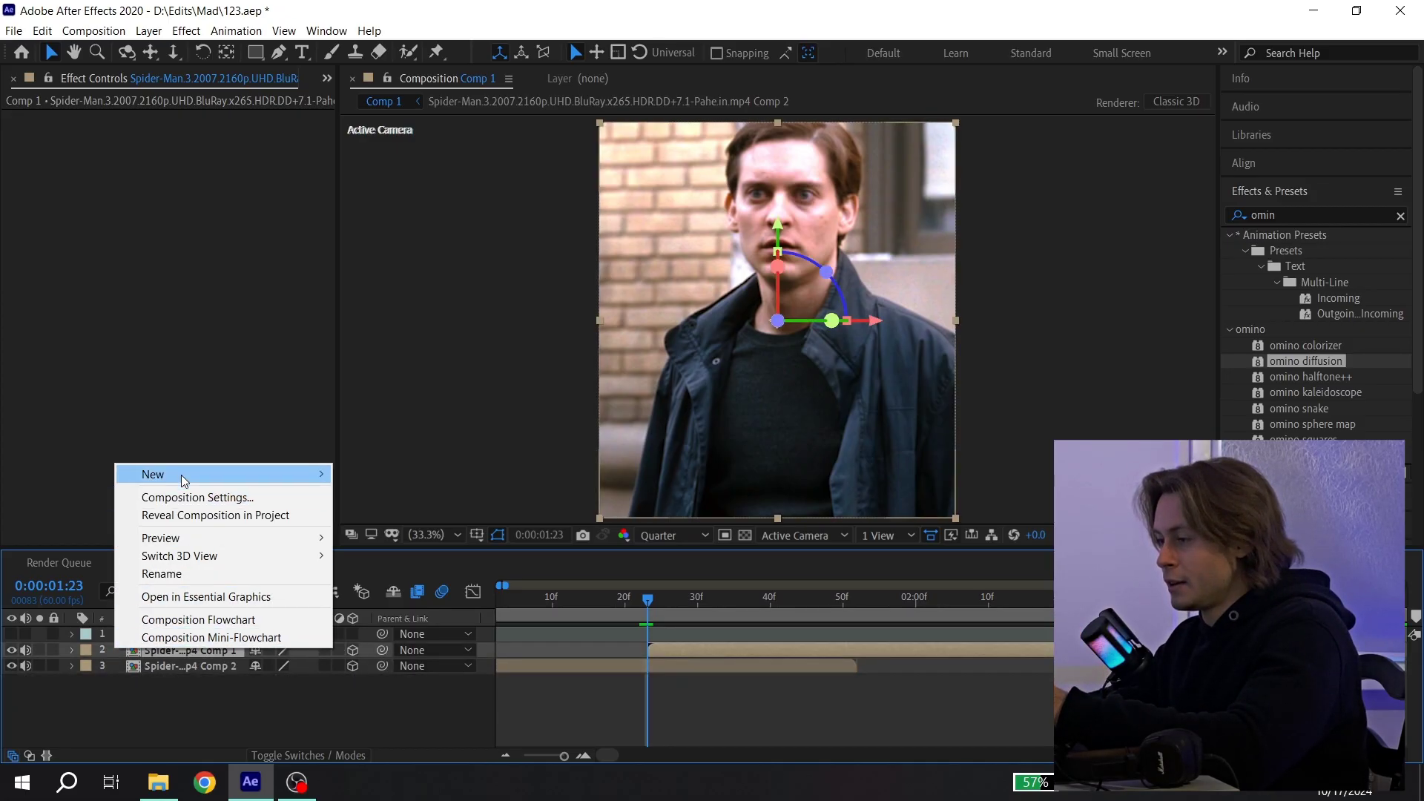
mouse_move(296, 470)
click(416, 546)
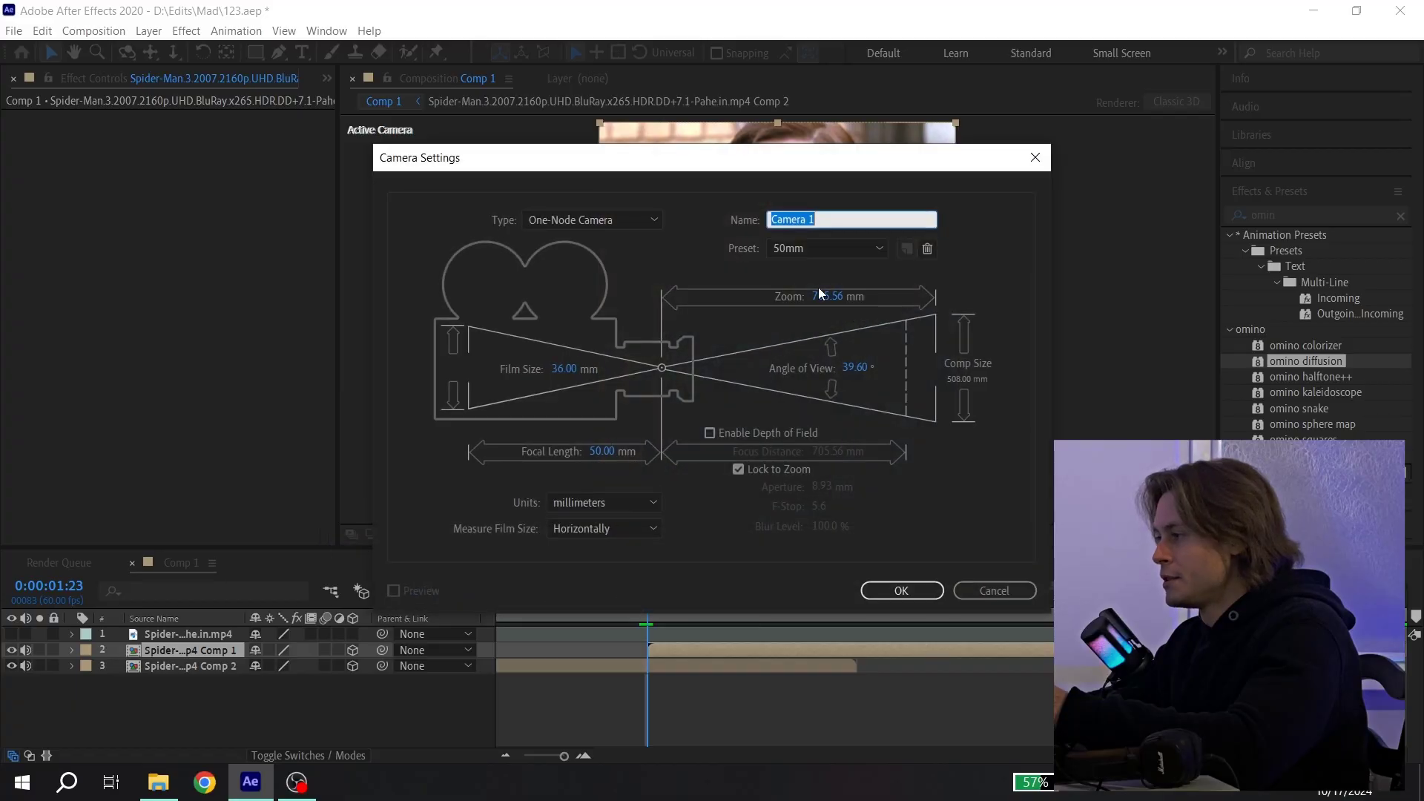
click(883, 590)
Add a null object above Camera 1
right_click(119, 653)
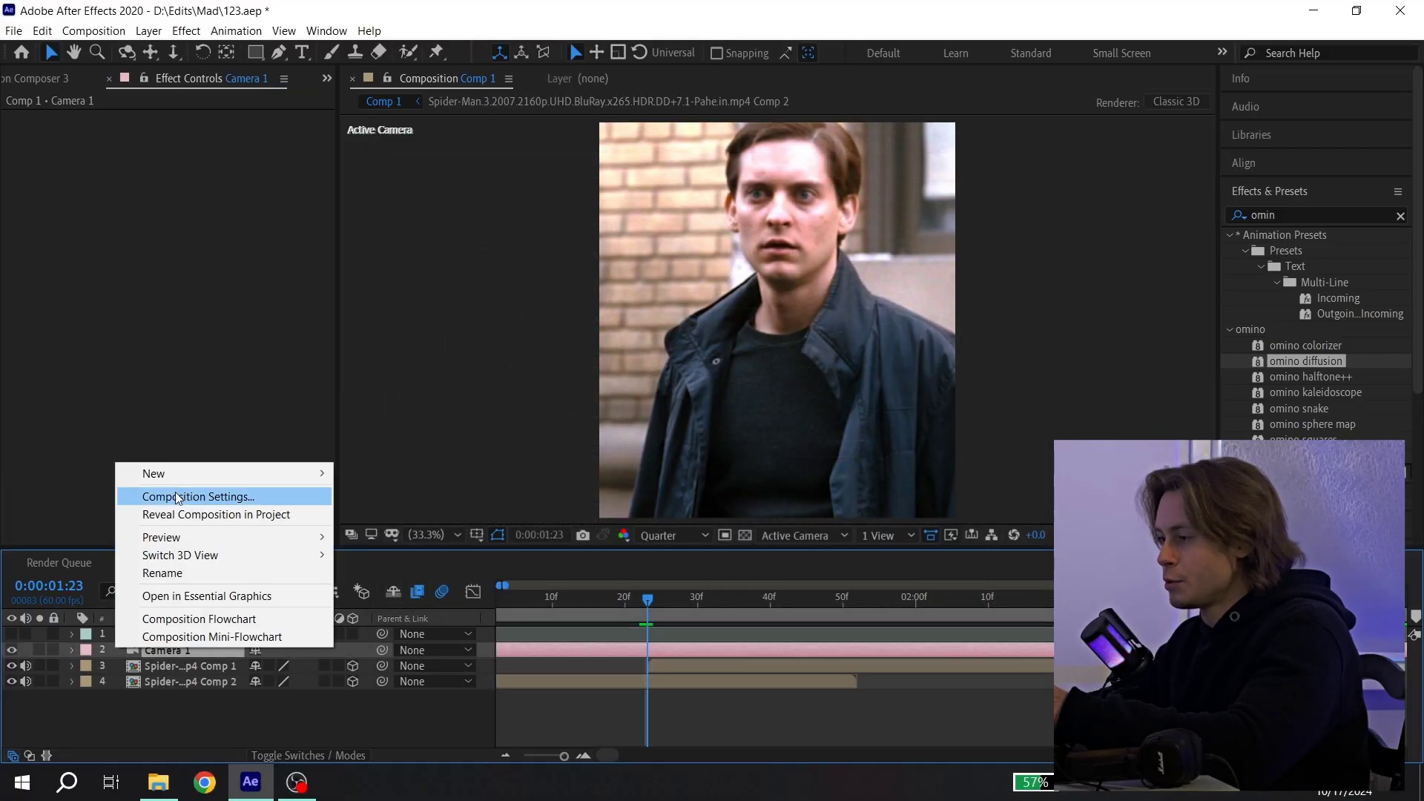
mouse_move(180, 483)
click(446, 569)
Split the null and camera layers at 0:00:02:30, where the Comp 1 clip ends, and delete the parts beyond it
click(937, 603)
shift+click(944, 666)
key(ctrl+shift+d)
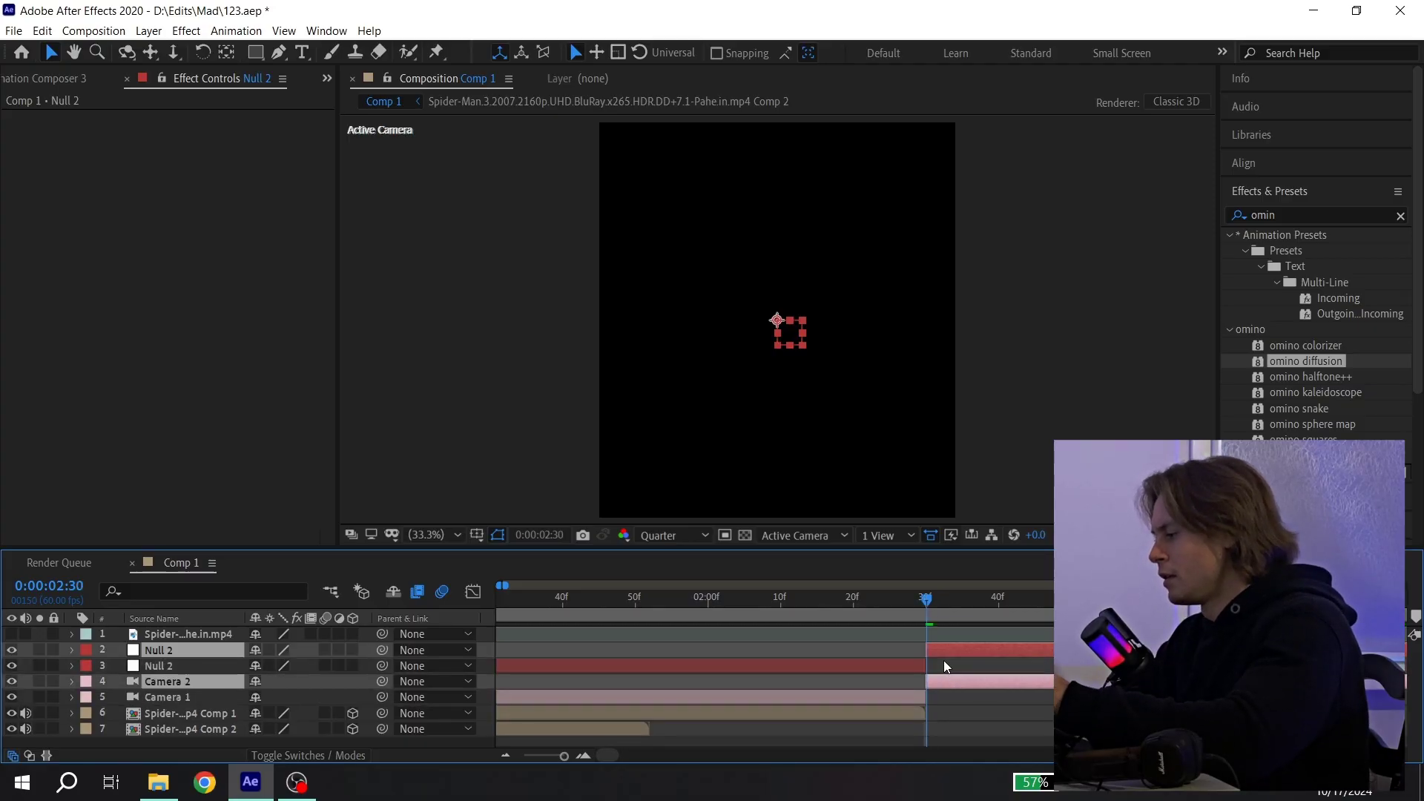
key(Delete)
Turn on motion blur and 3D for Null 2 and parent Camera 1 to it
click(824, 651)
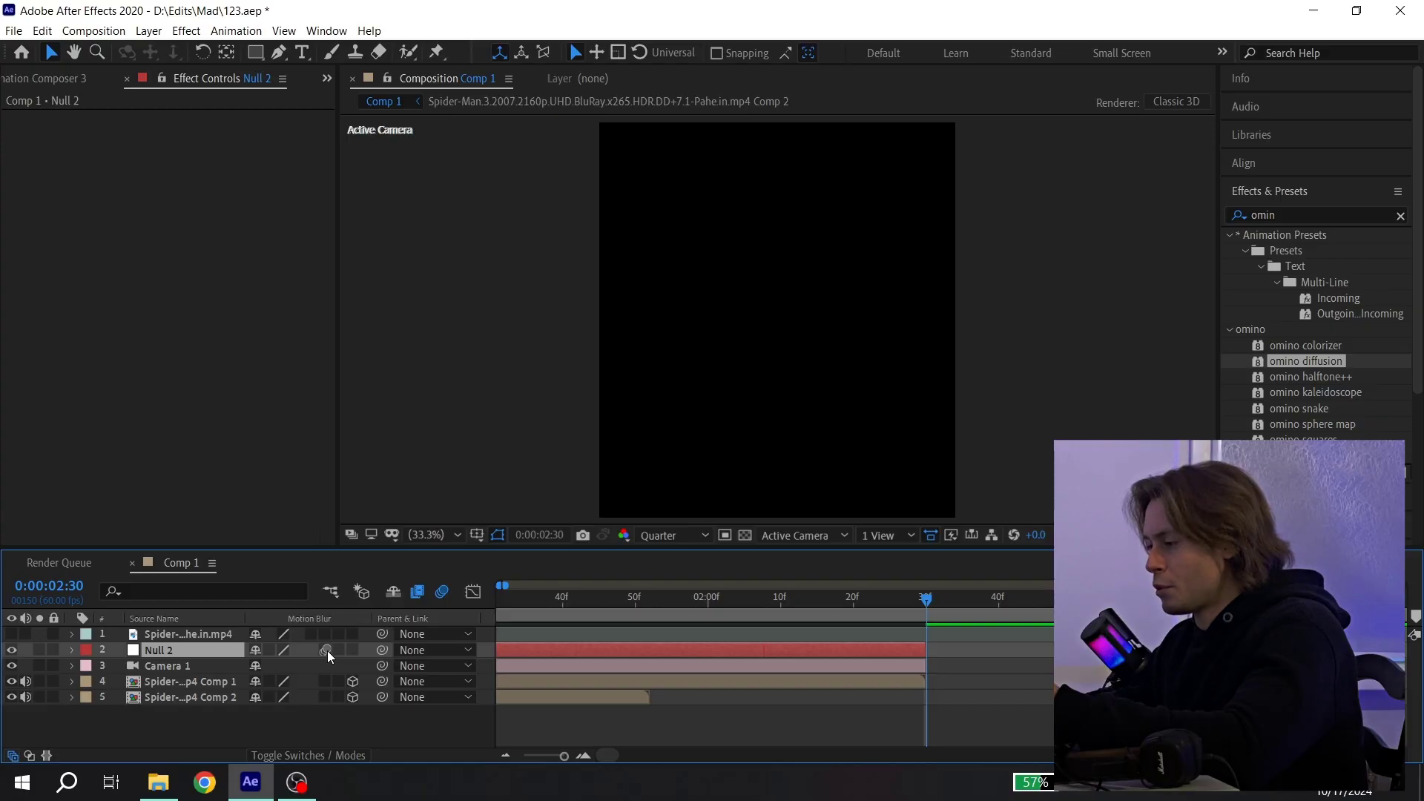
click(352, 650)
click(548, 663)
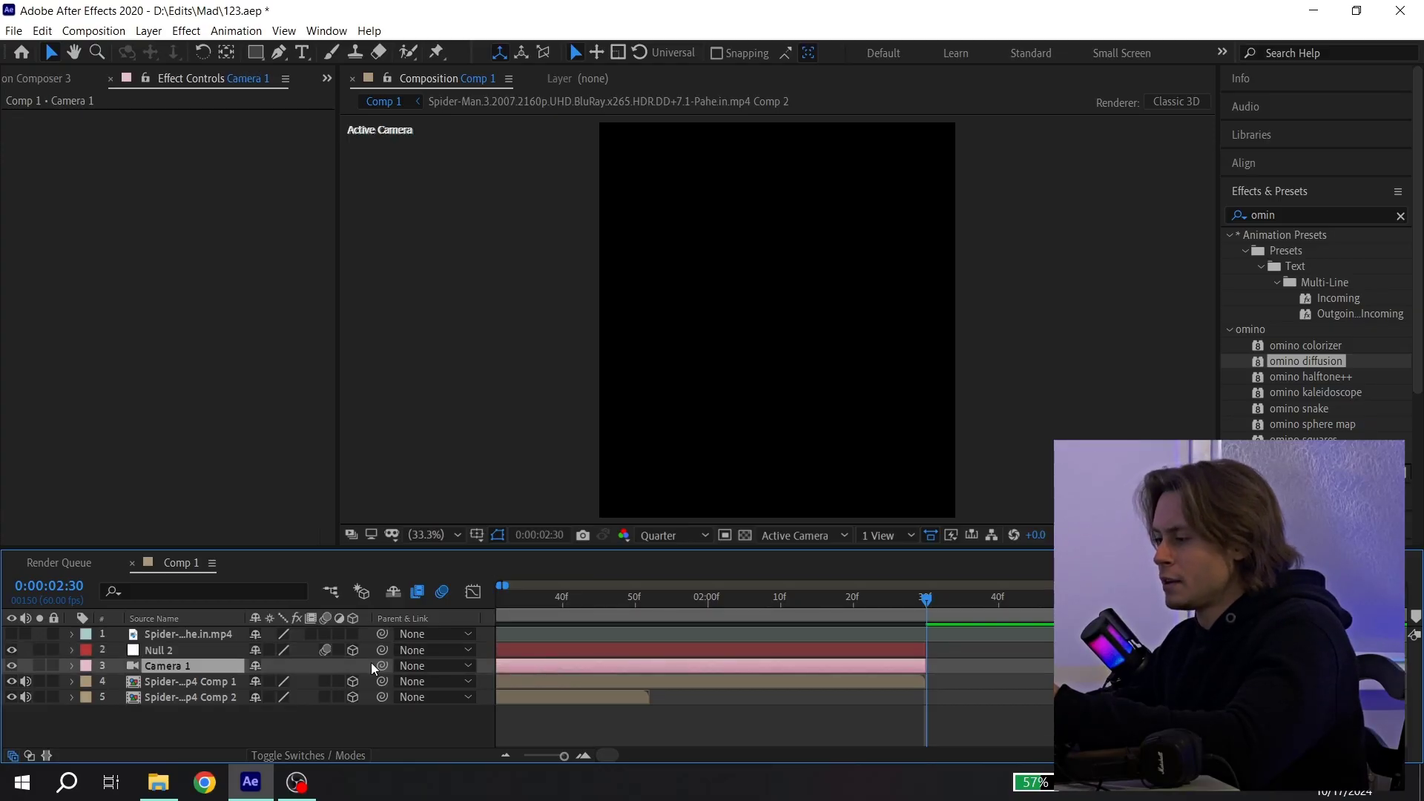
drag(382, 665, 168, 653)
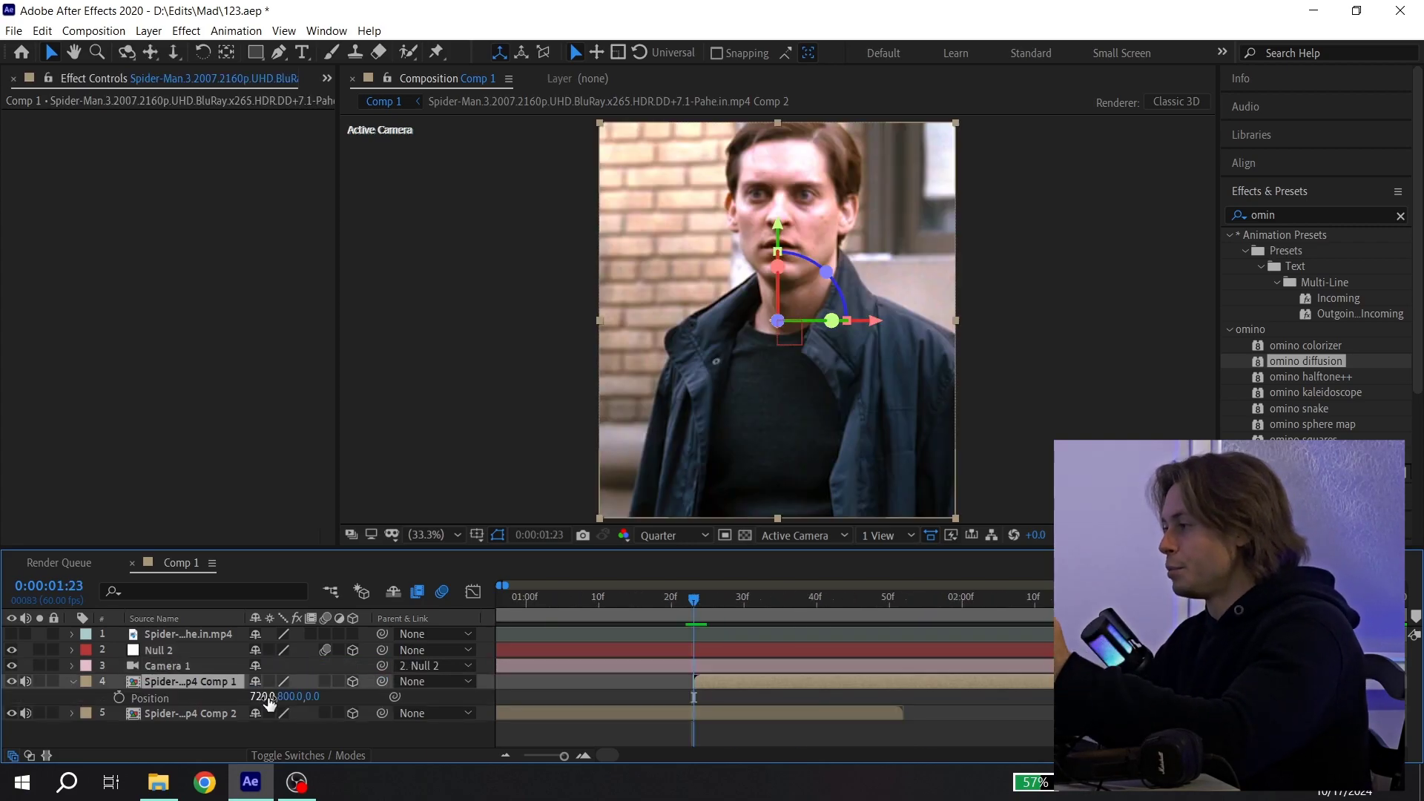
Move the Comp 1 clip straight down below the other clip, to a Y position of 2671
drag(267, 696, 473, 714)
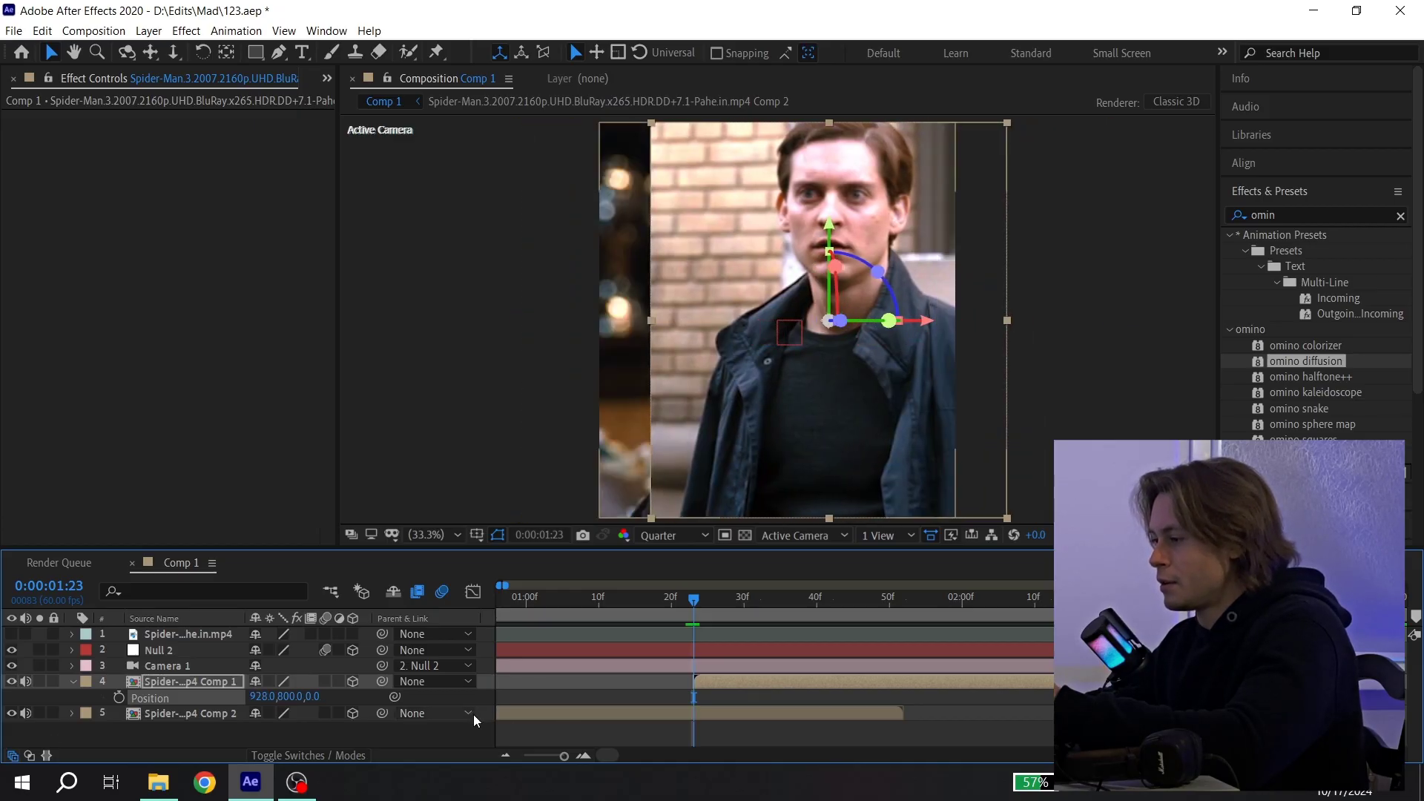
key(ctrl+z)
drag(288, 697, 333, 689)
drag(301, 762, 292, 694)
click(293, 696)
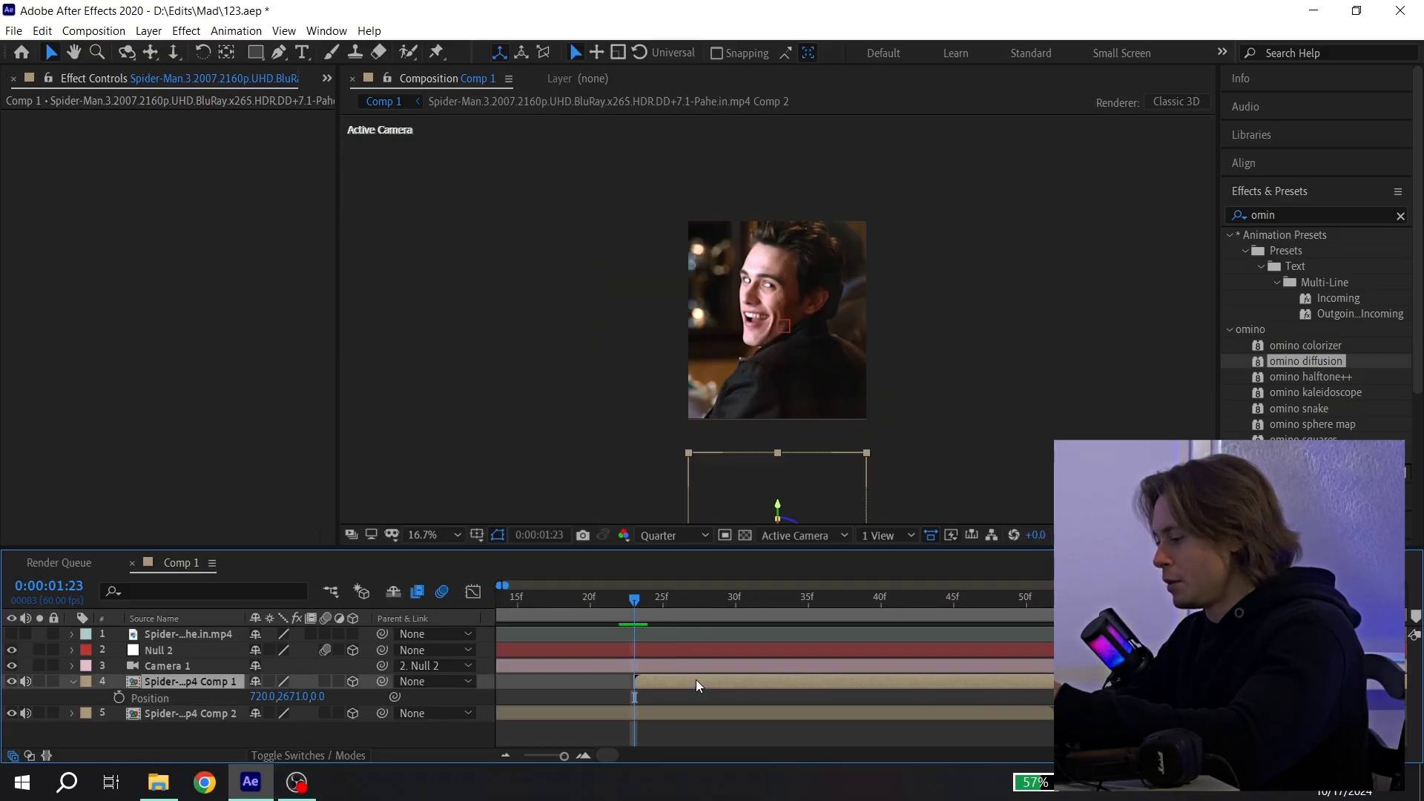
key(p)
Set a starting Position keyframe on Null 2 at 0:00:01:23
click(670, 651)
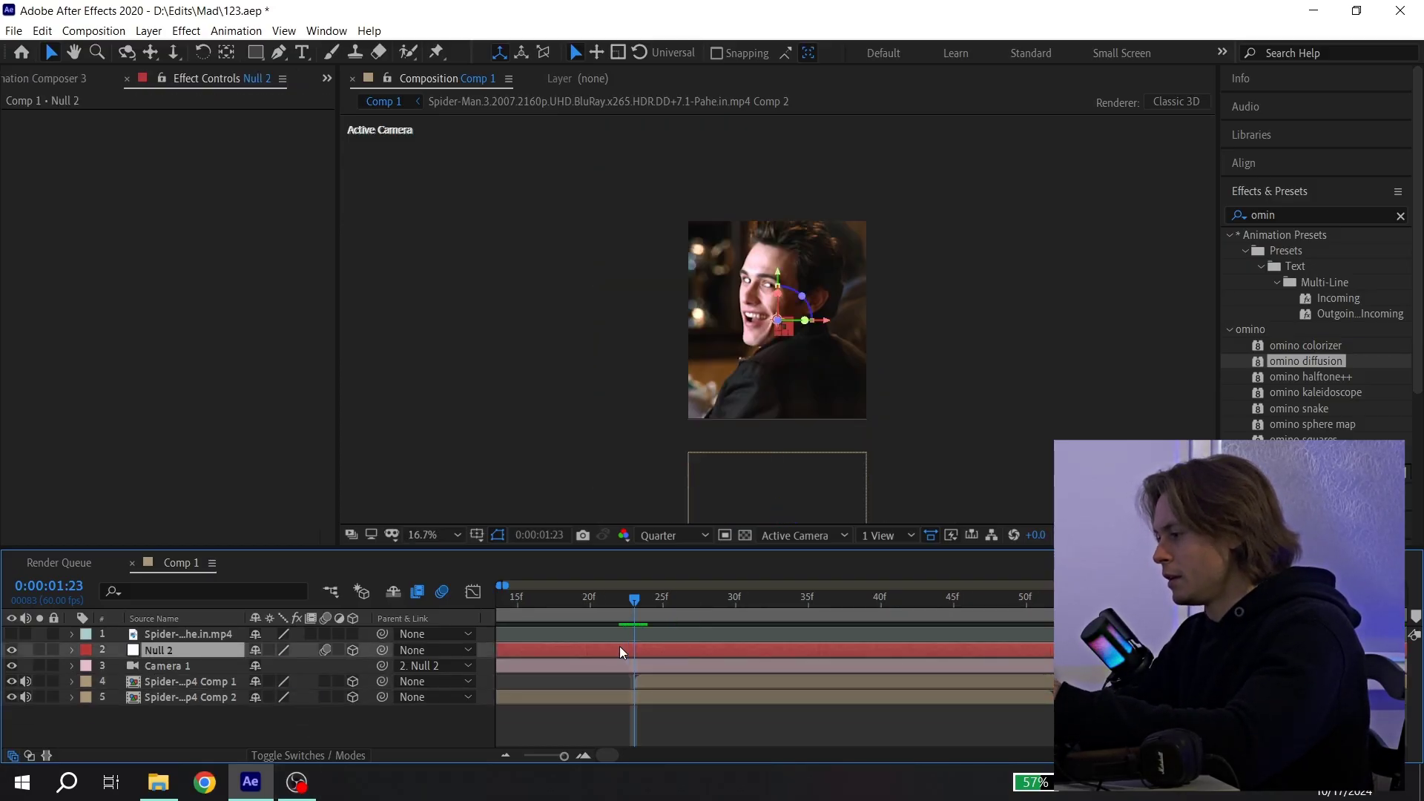
key(p)
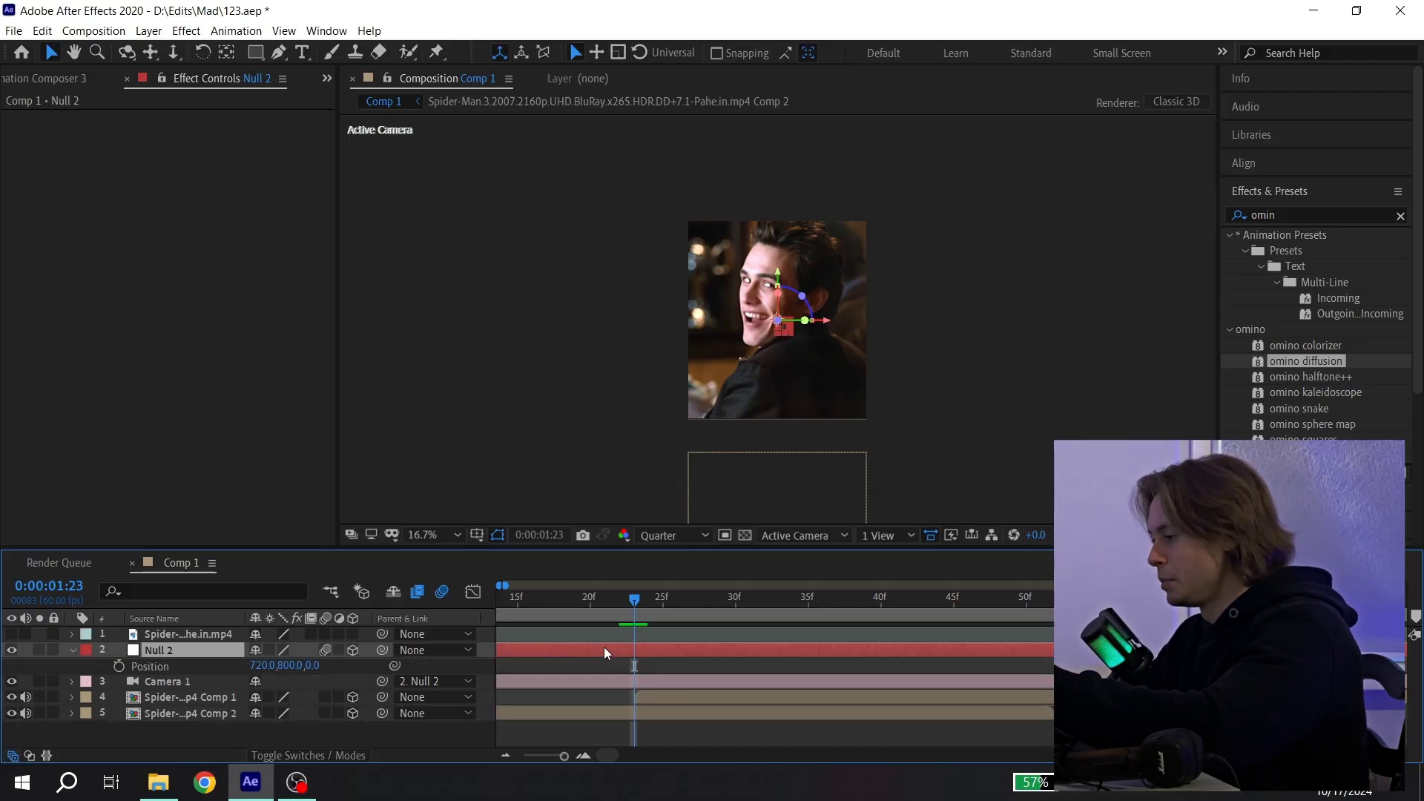
click(118, 665)
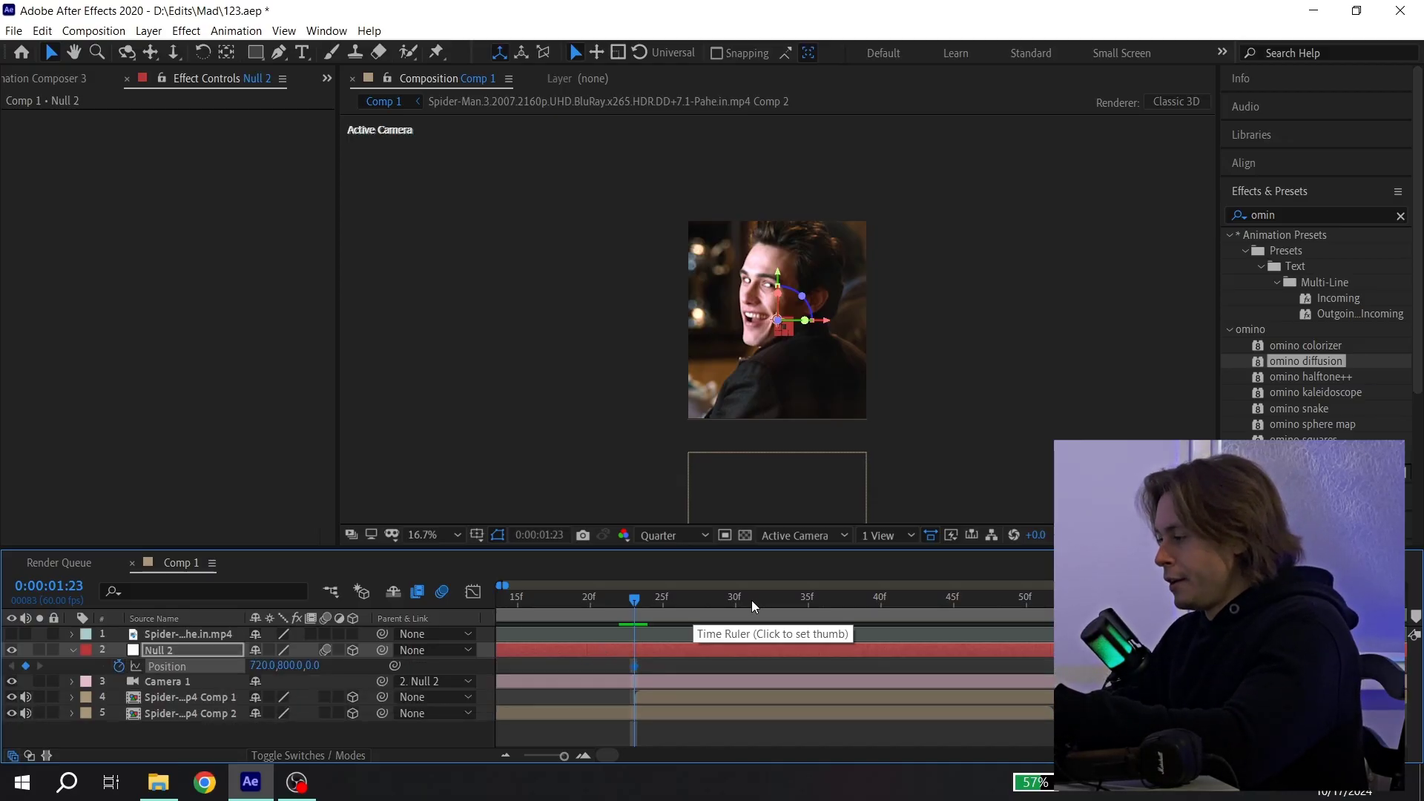
At 0:00:01:51, move Null 2 down along Y towards the Comp 1 clip until that clip fills the frame
drag(709, 601, 1045, 608)
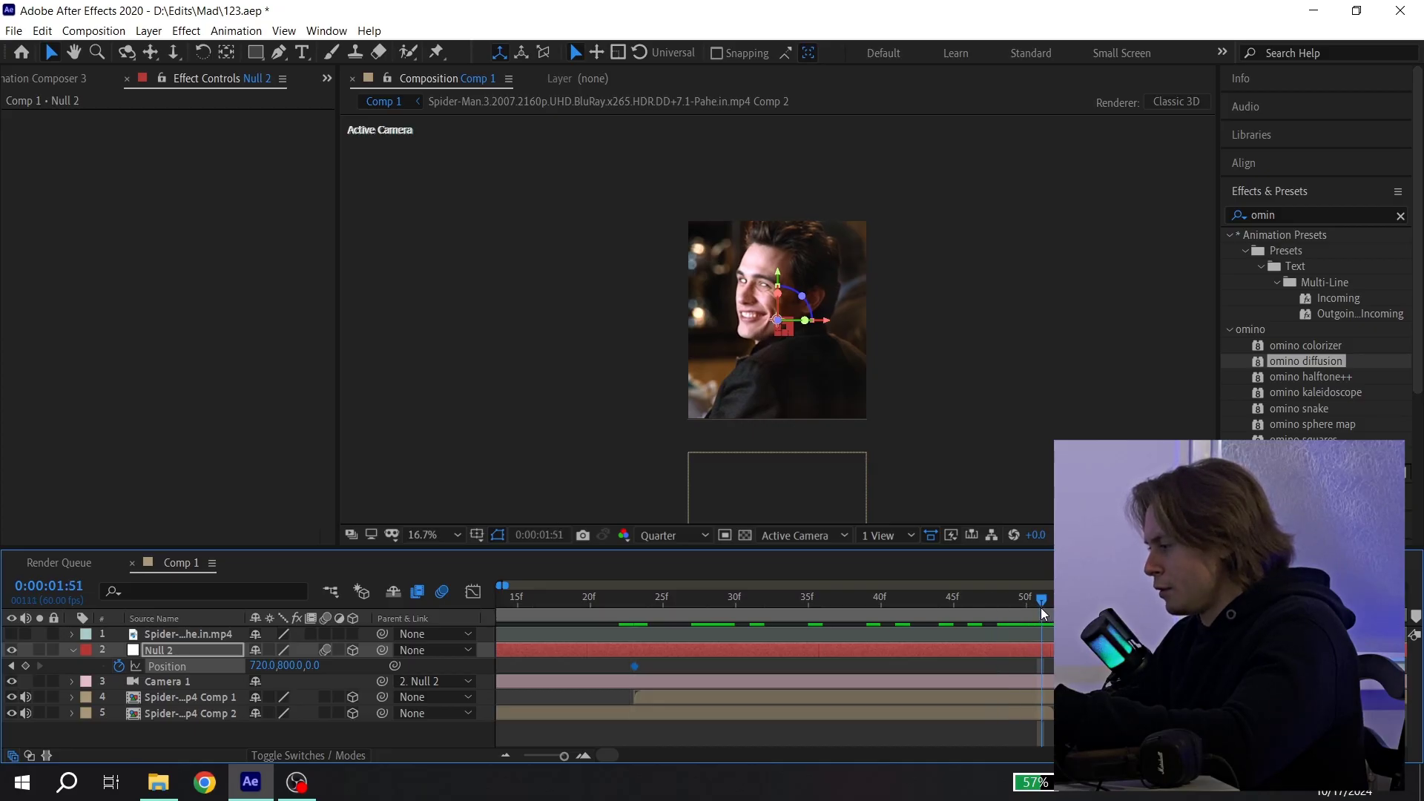
scroll(802, 712, down, 1)
drag(299, 667, 317, 785)
scroll(798, 428, up, 2)
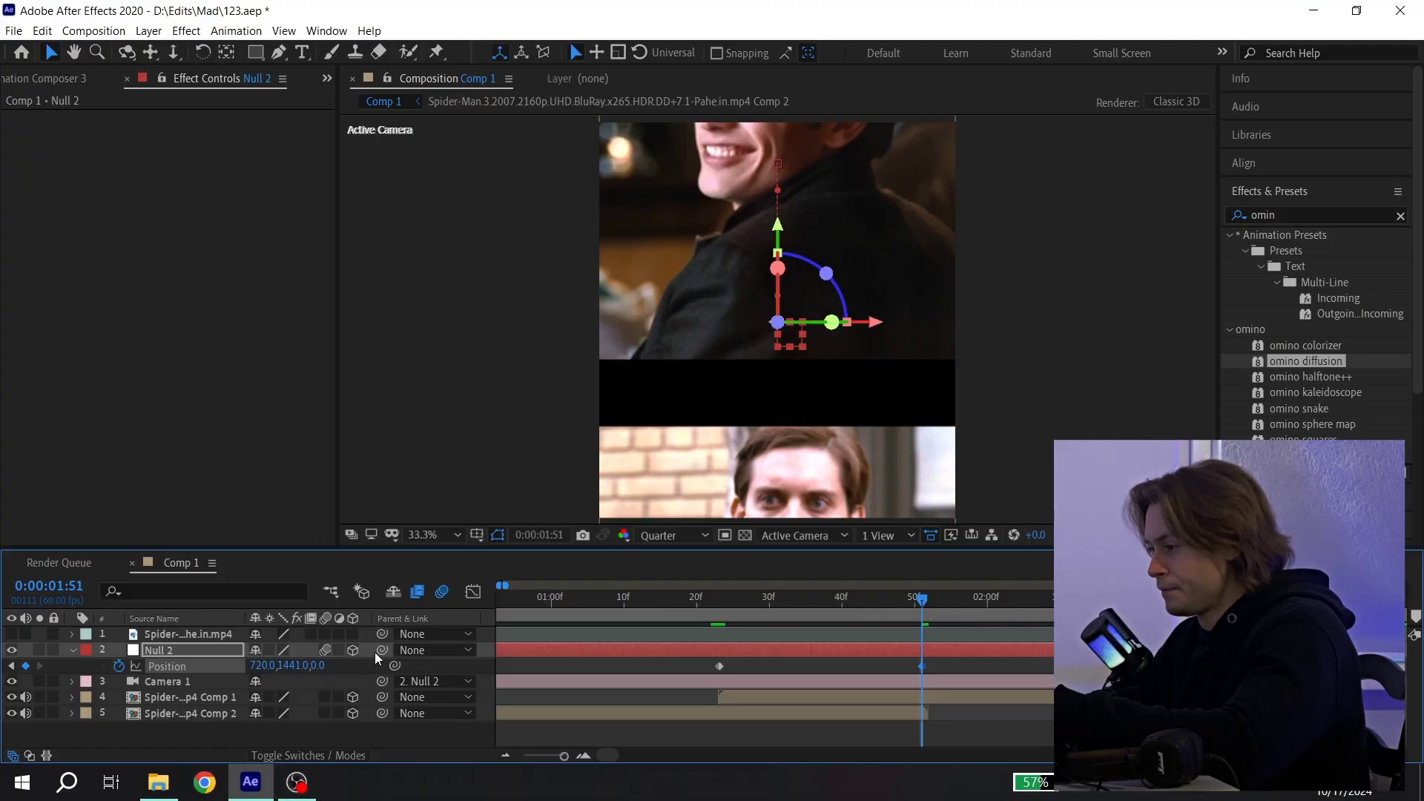
Apply Easy Ease to both Position keyframes of Null 2 and display their speed graph
click(704, 598)
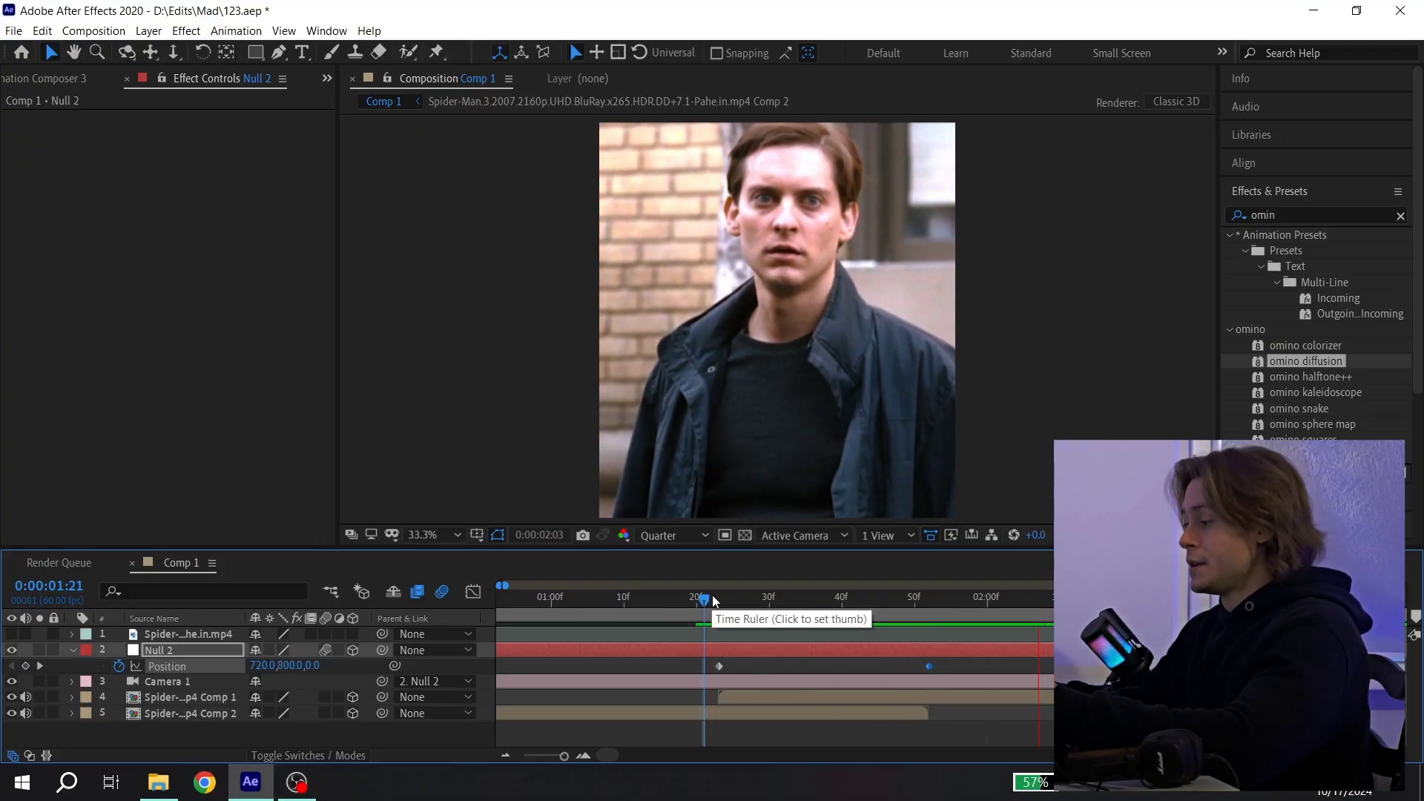
click(712, 600)
scroll(705, 626, down, 1)
drag(865, 663, 658, 671)
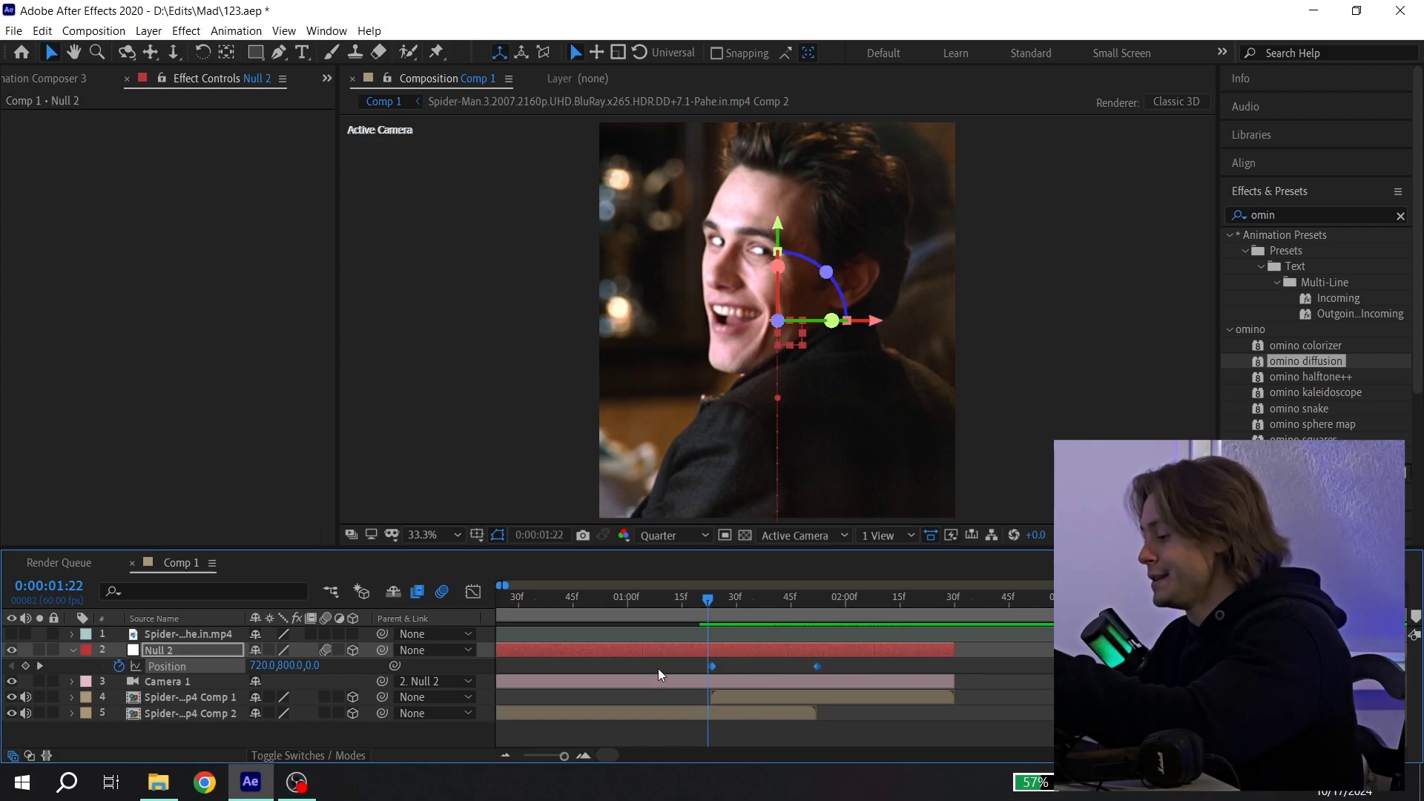
click(473, 591)
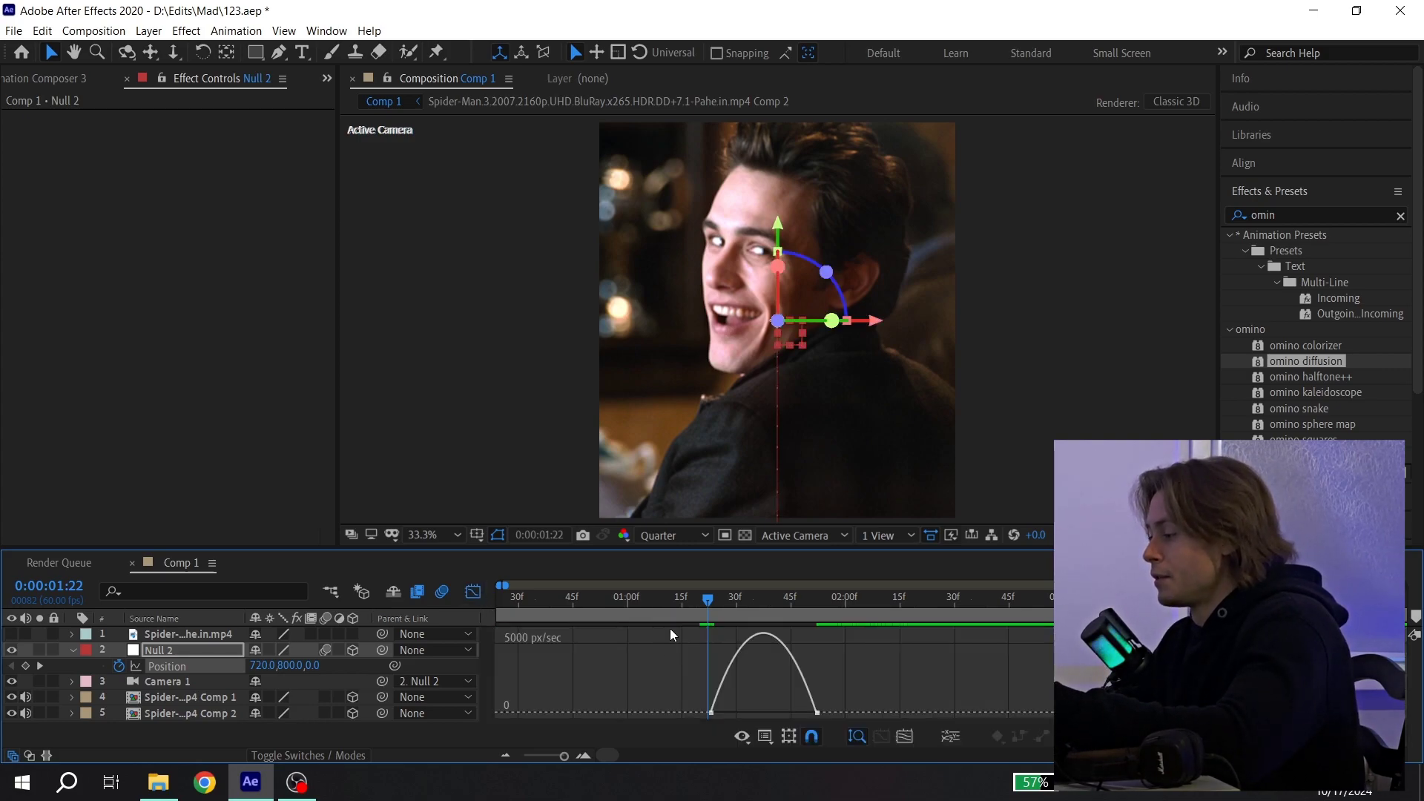
click(765, 736)
click(819, 579)
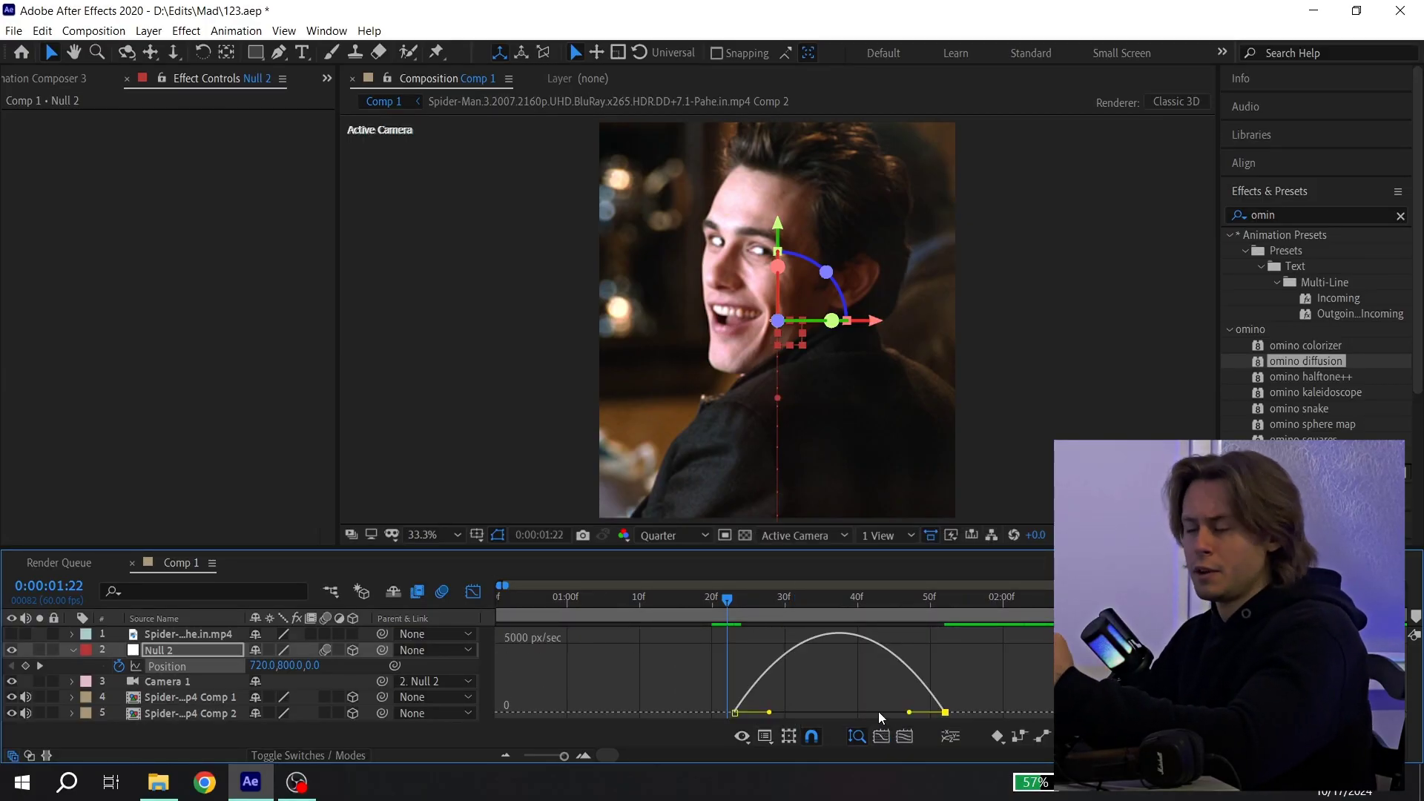
Pull both speed graph handles inward so Null 2's movement peaks sharply midway, and preview the slide
drag(909, 712, 888, 715)
click(800, 714)
drag(800, 713, 832, 715)
key(space)
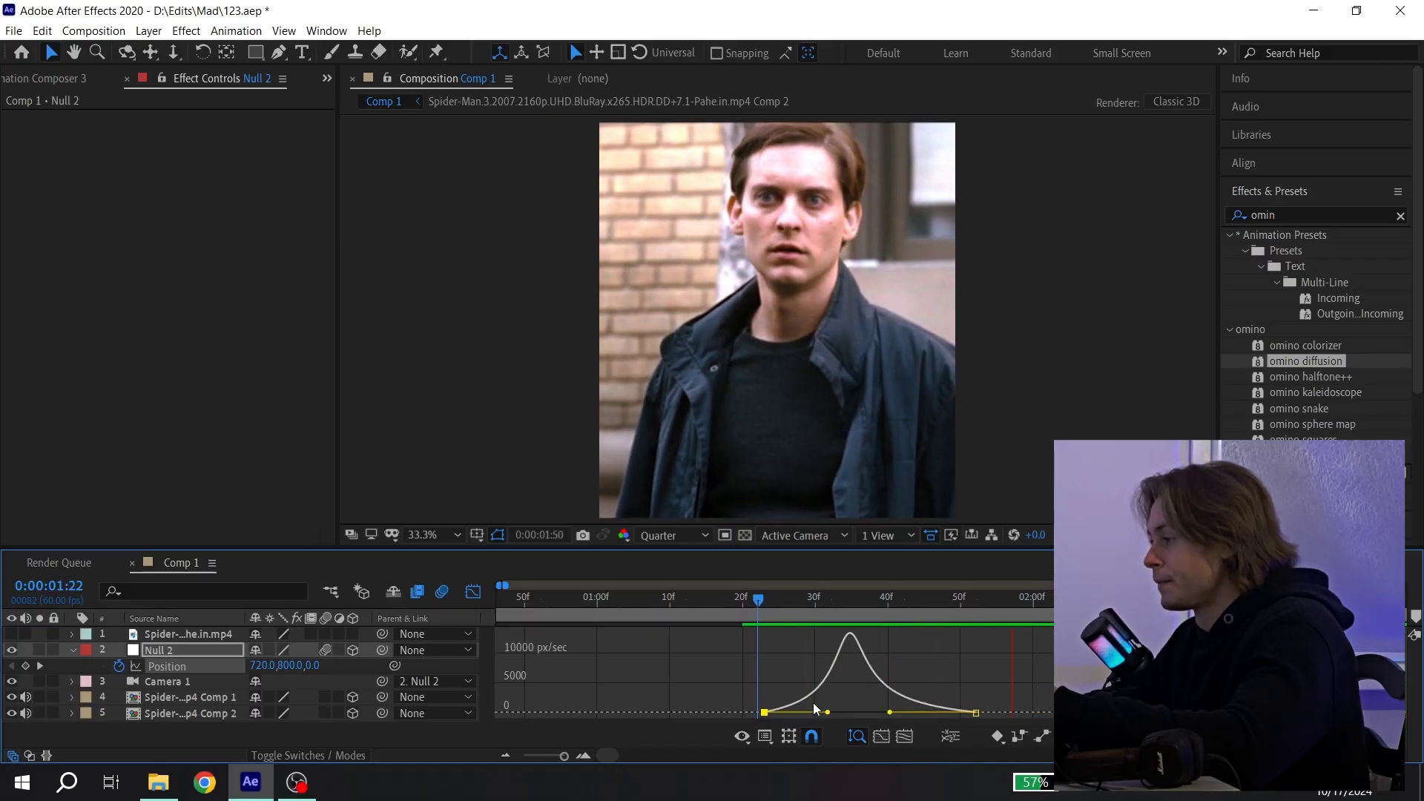
click(471, 593)
At 0:00:01:33, draw a straight horizontal line along the upper clip's bottom edge with the Pen tool and set its stroke to 20 px
drag(754, 598, 835, 599)
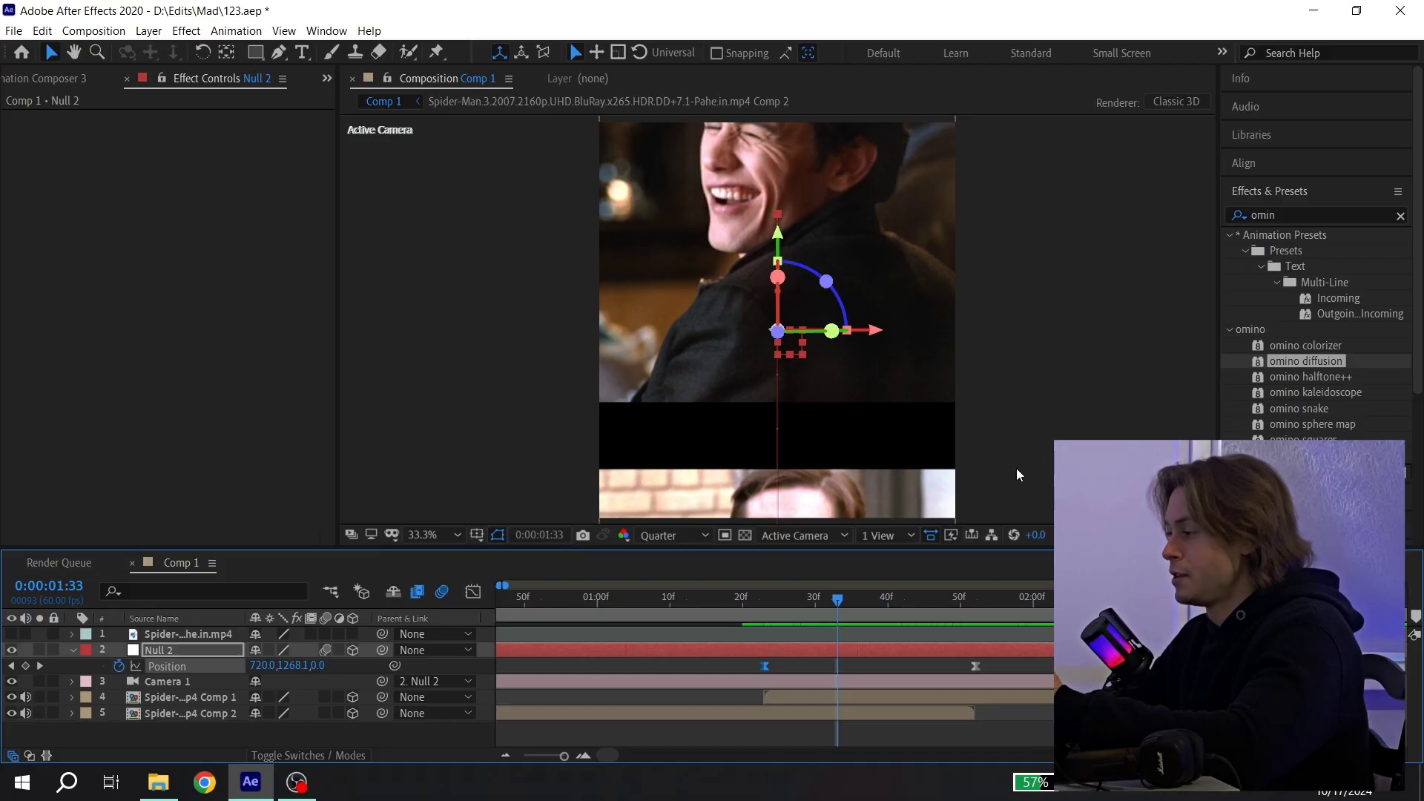
click(279, 53)
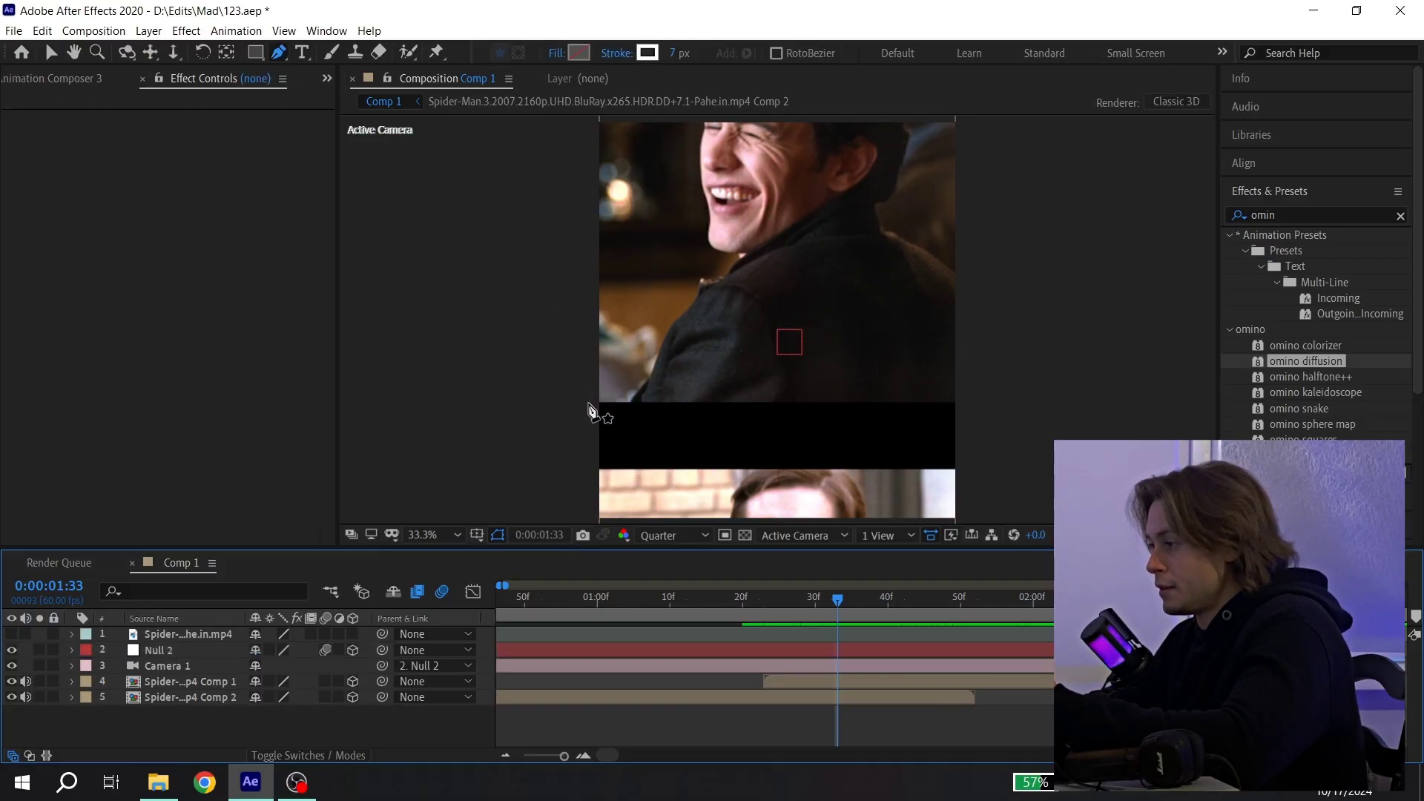
click(589, 405)
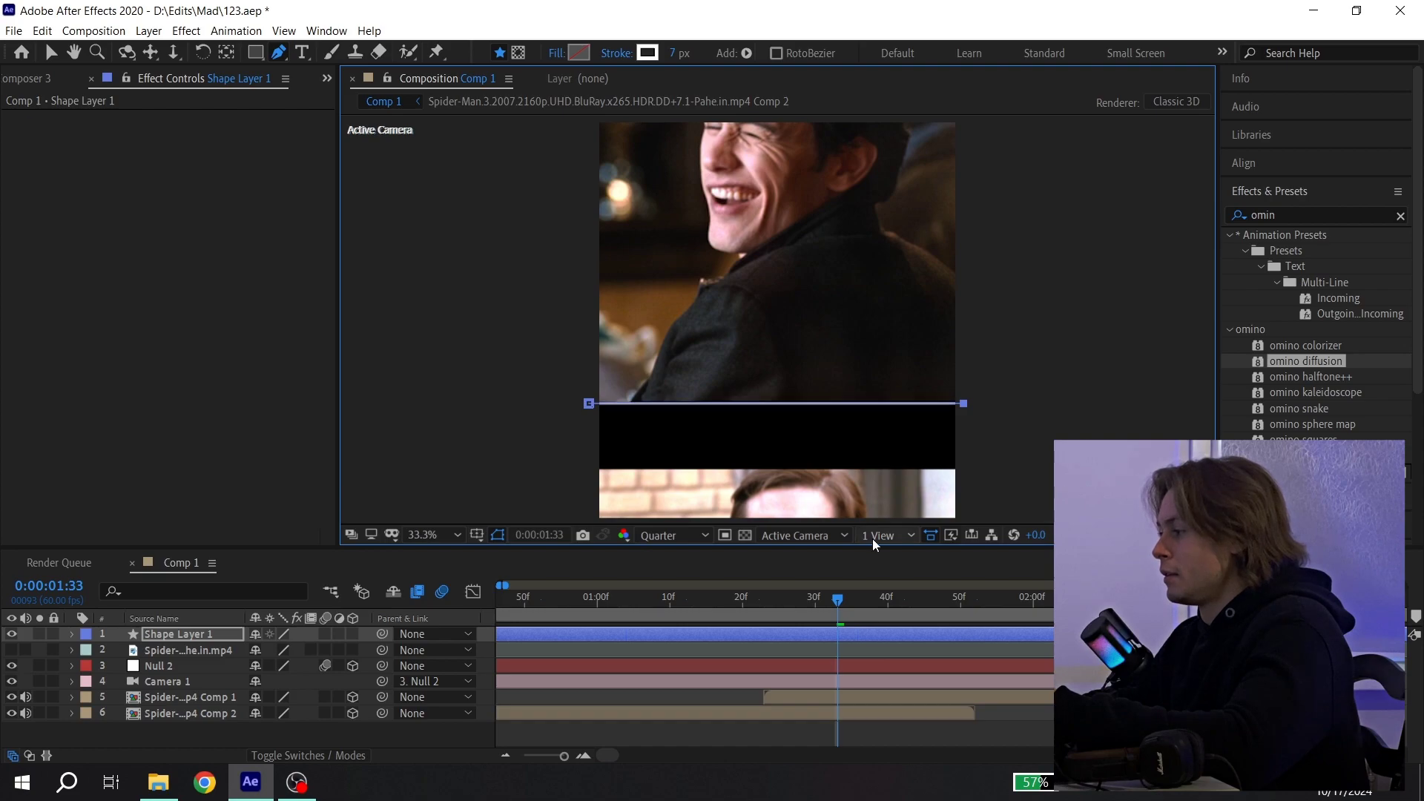
drag(677, 56, 690, 53)
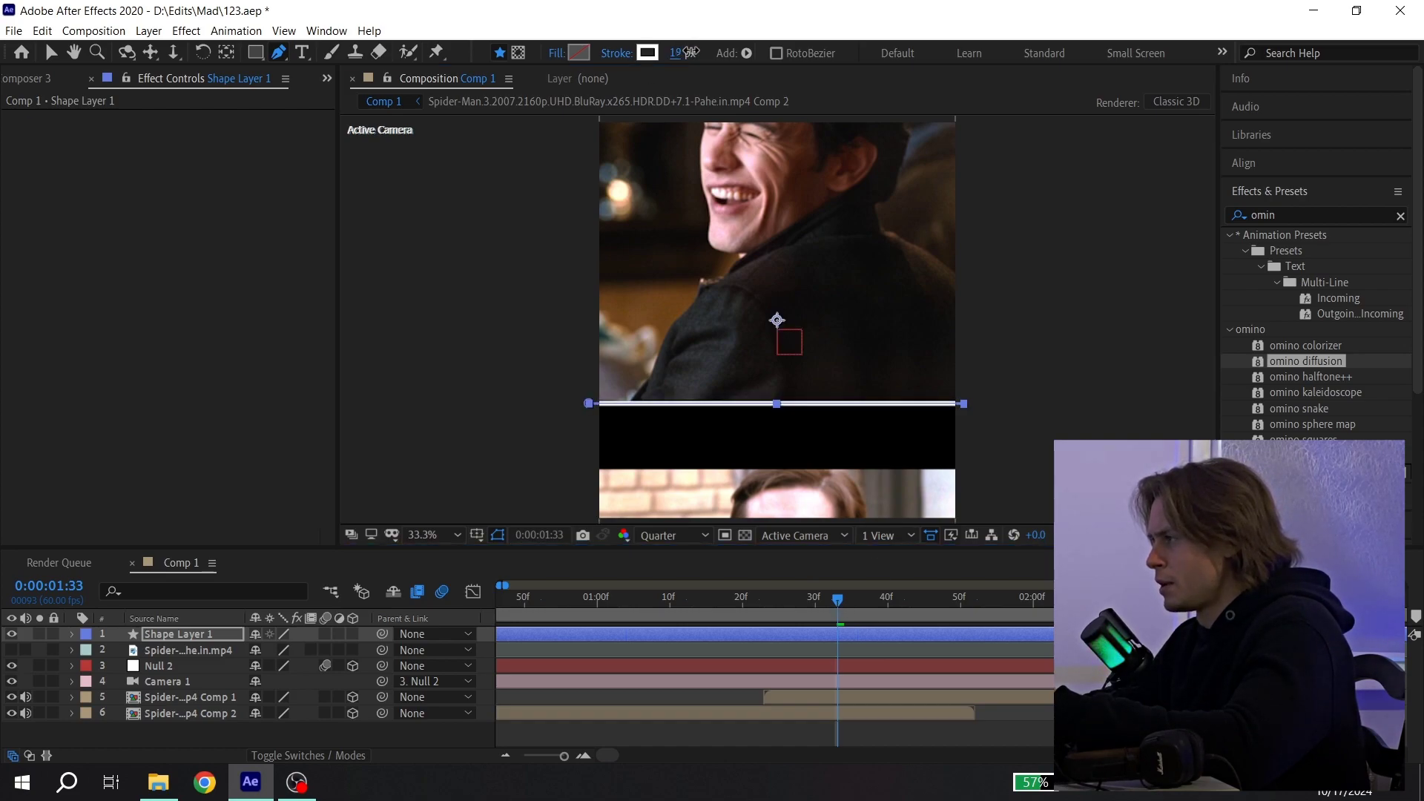
text(20)
key(Return)
Split the line's shape layer at 0:00:01:23, delete the earlier part and trim its end to the end of the upper clip
click(764, 602)
key(ctrl+shift+d)
click(747, 653)
key(Delete)
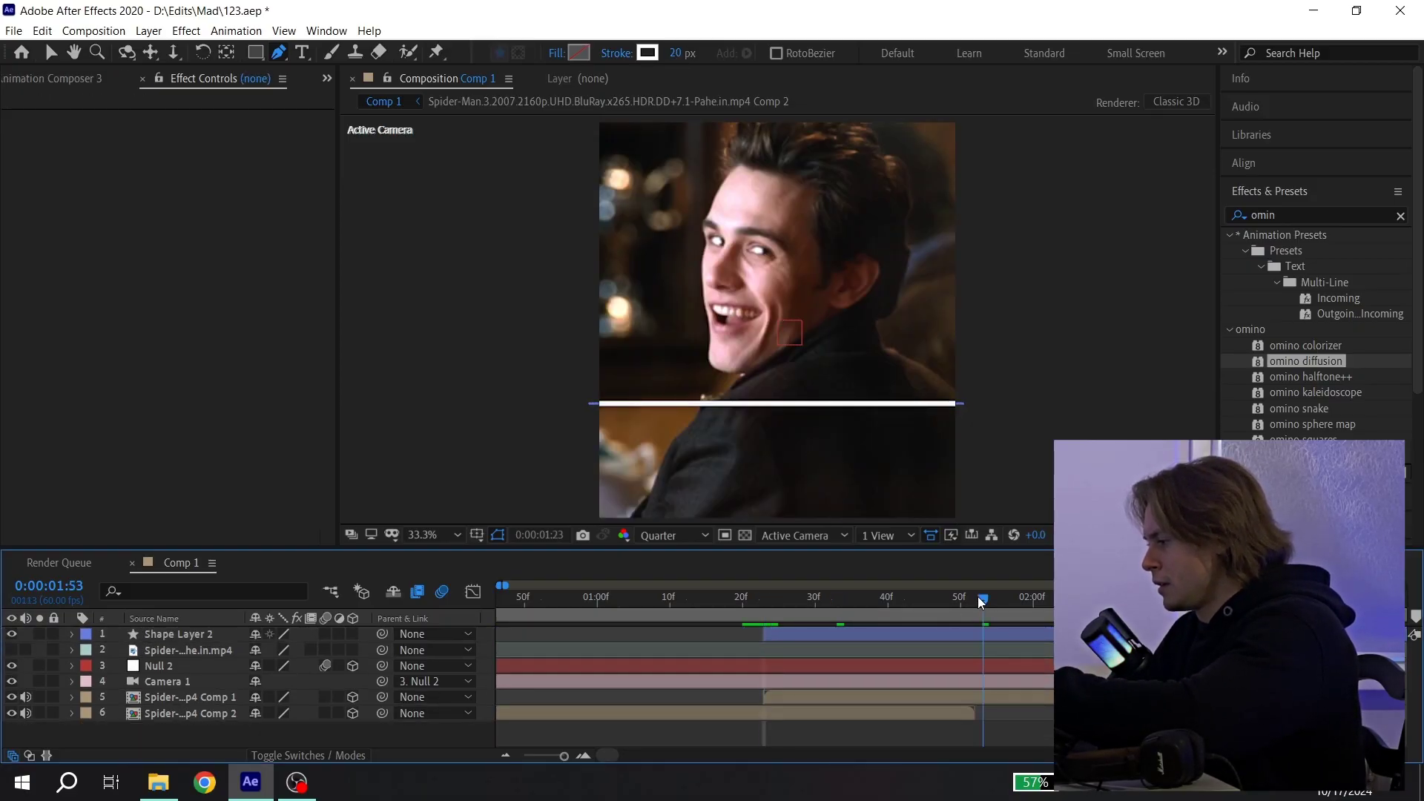
click(839, 635)
scroll(839, 623, up, 1)
click(719, 603)
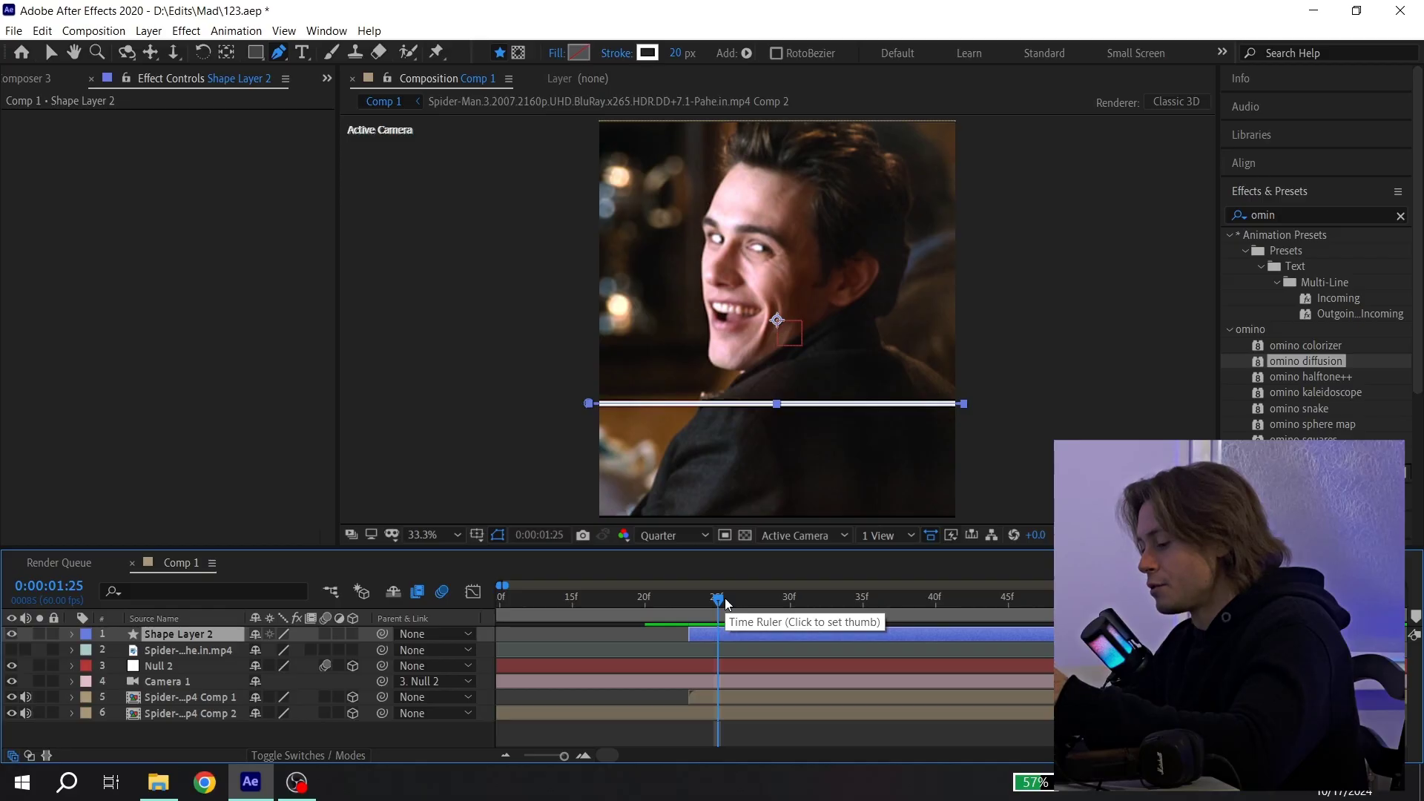
Duplicate Shape Layer 2 and pre-compose the original copy of the line
key(ctrl+d)
click(688, 601)
right_click(760, 653)
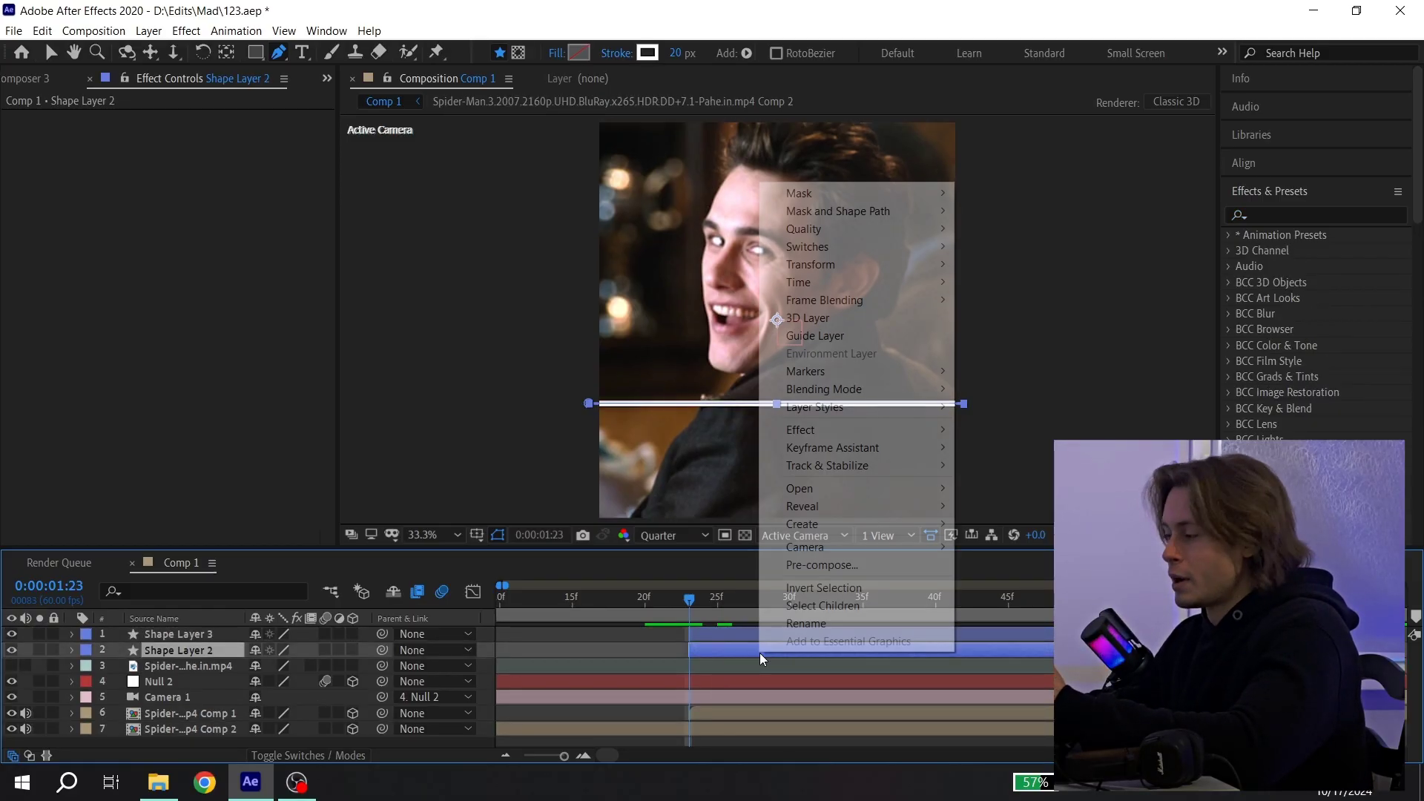
click(822, 565)
click(808, 512)
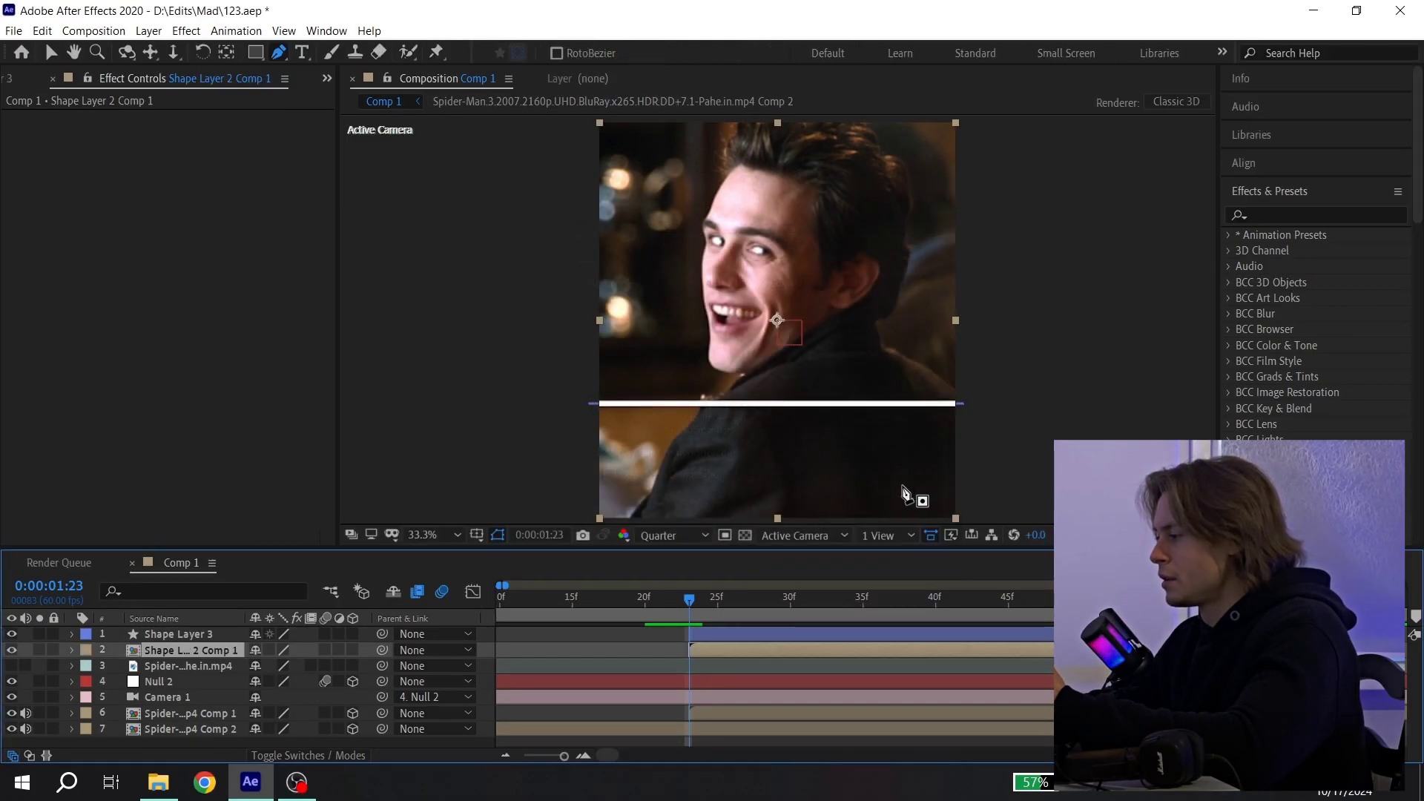
Apply Turbulent Displace to the pre-composed line layer and set its Size to 15
click(1307, 212)
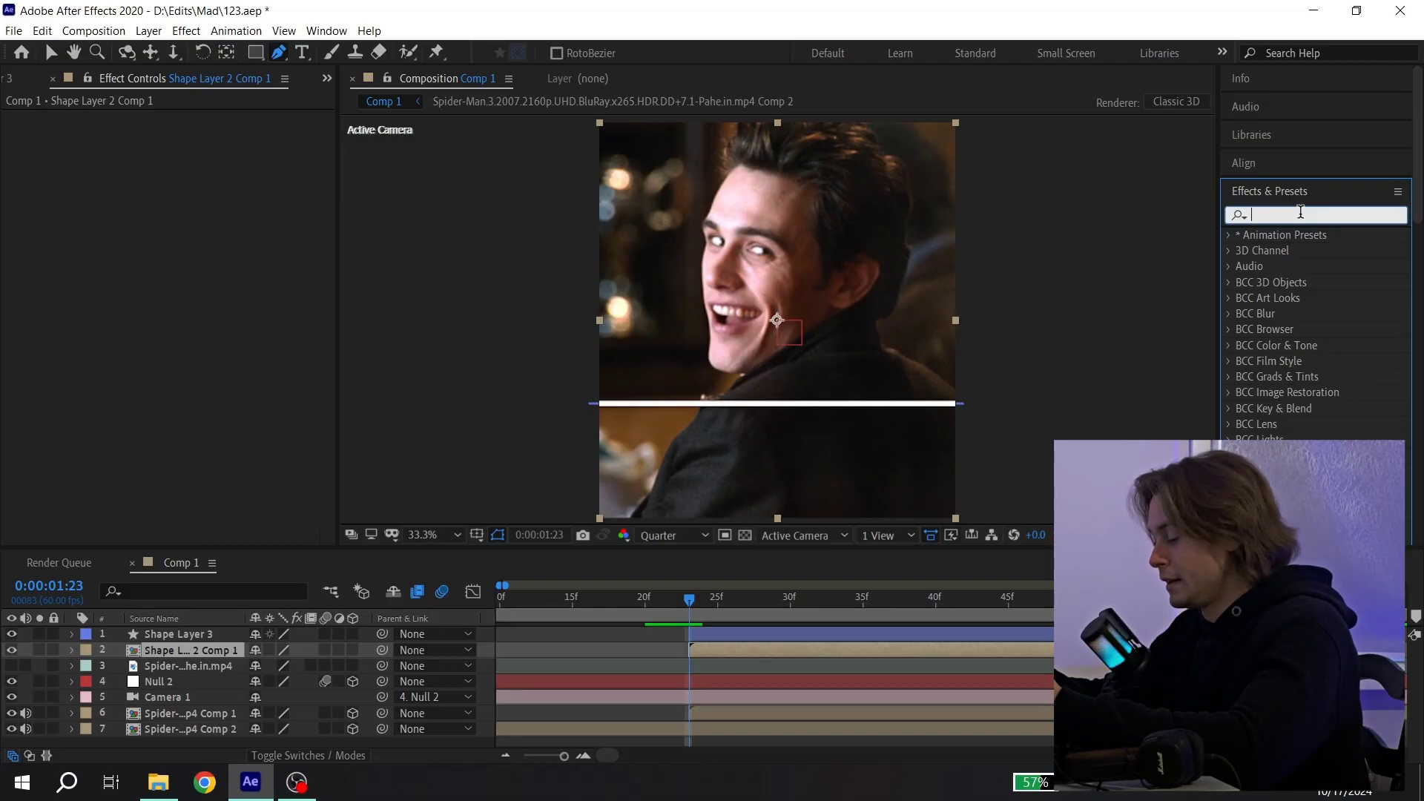
text(turb)
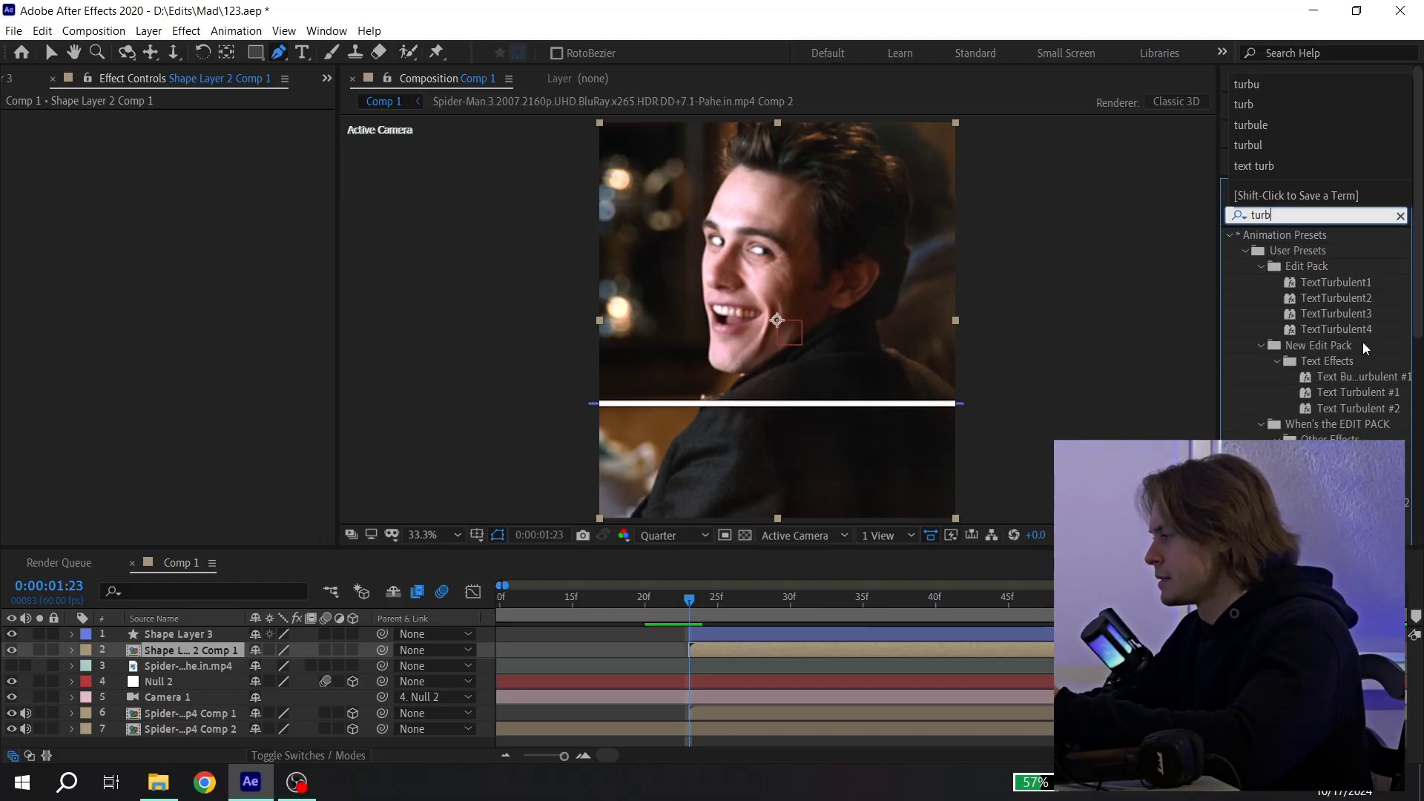
scroll(1348, 341, down, 1)
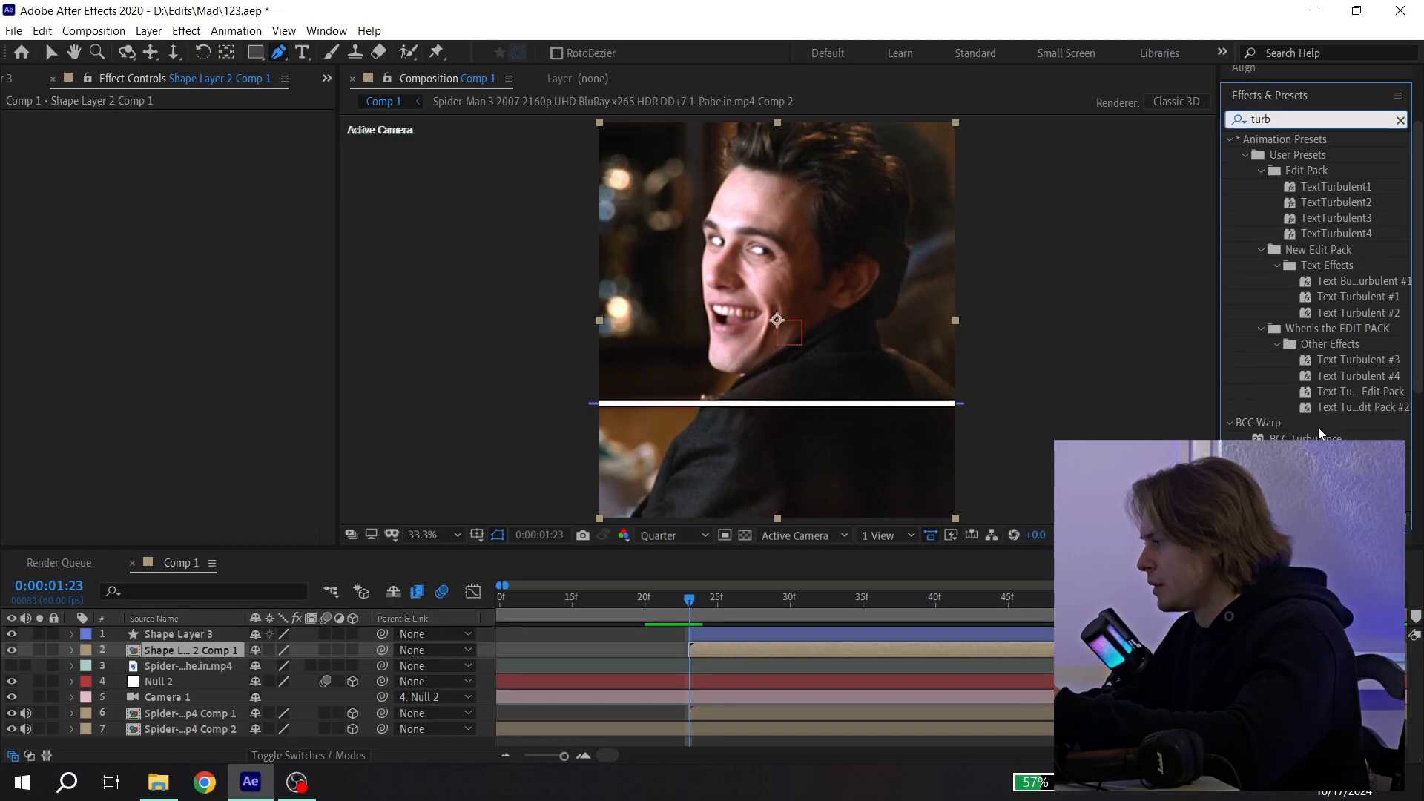
mouse_move(1305, 470)
mouse_down()
mouse_move(852, 602)
mouse_move(785, 650)
mouse_up()
click(202, 164)
text(15)
key(Return)
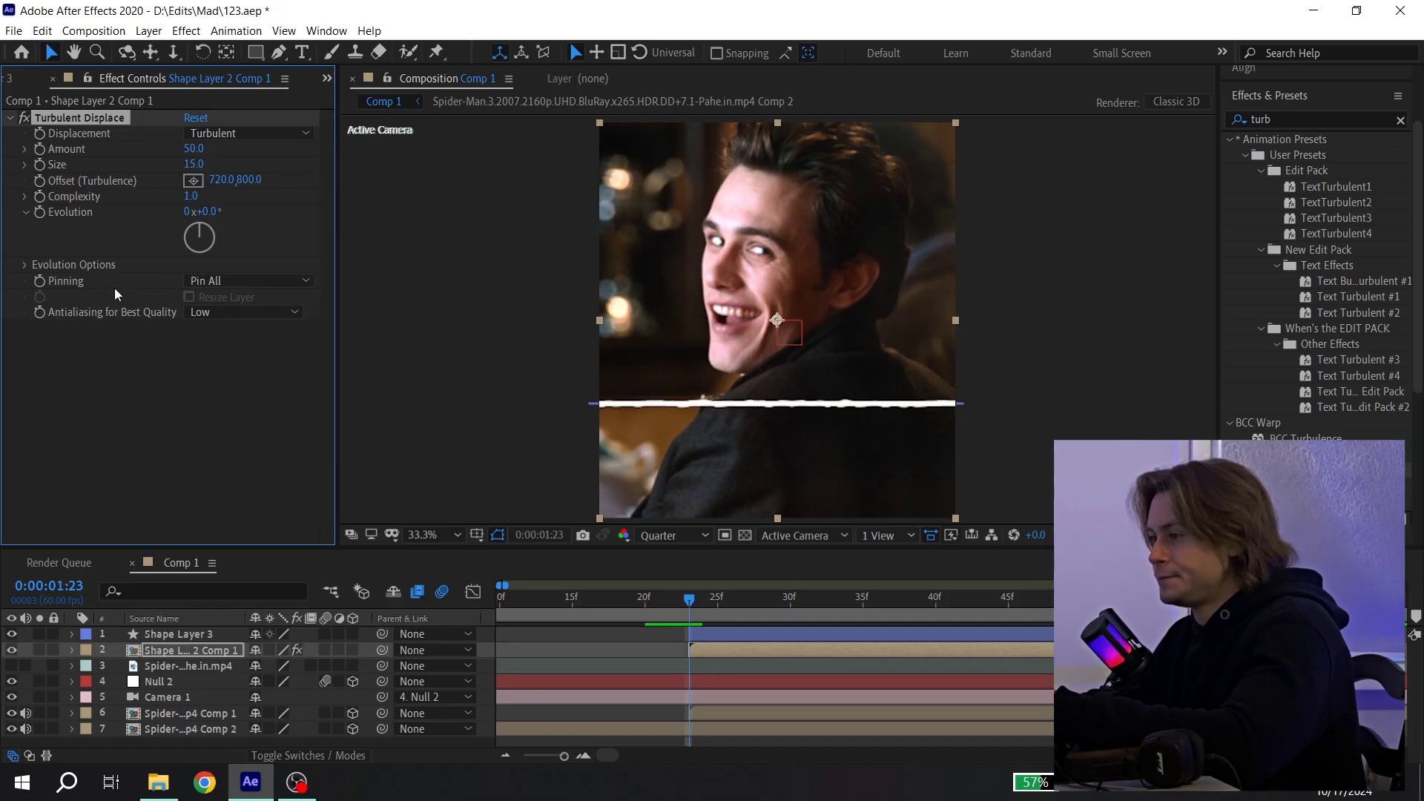
Add the expression time*5 to Turbulent Displace's Random Seed and preview the animated line edge
click(21, 264)
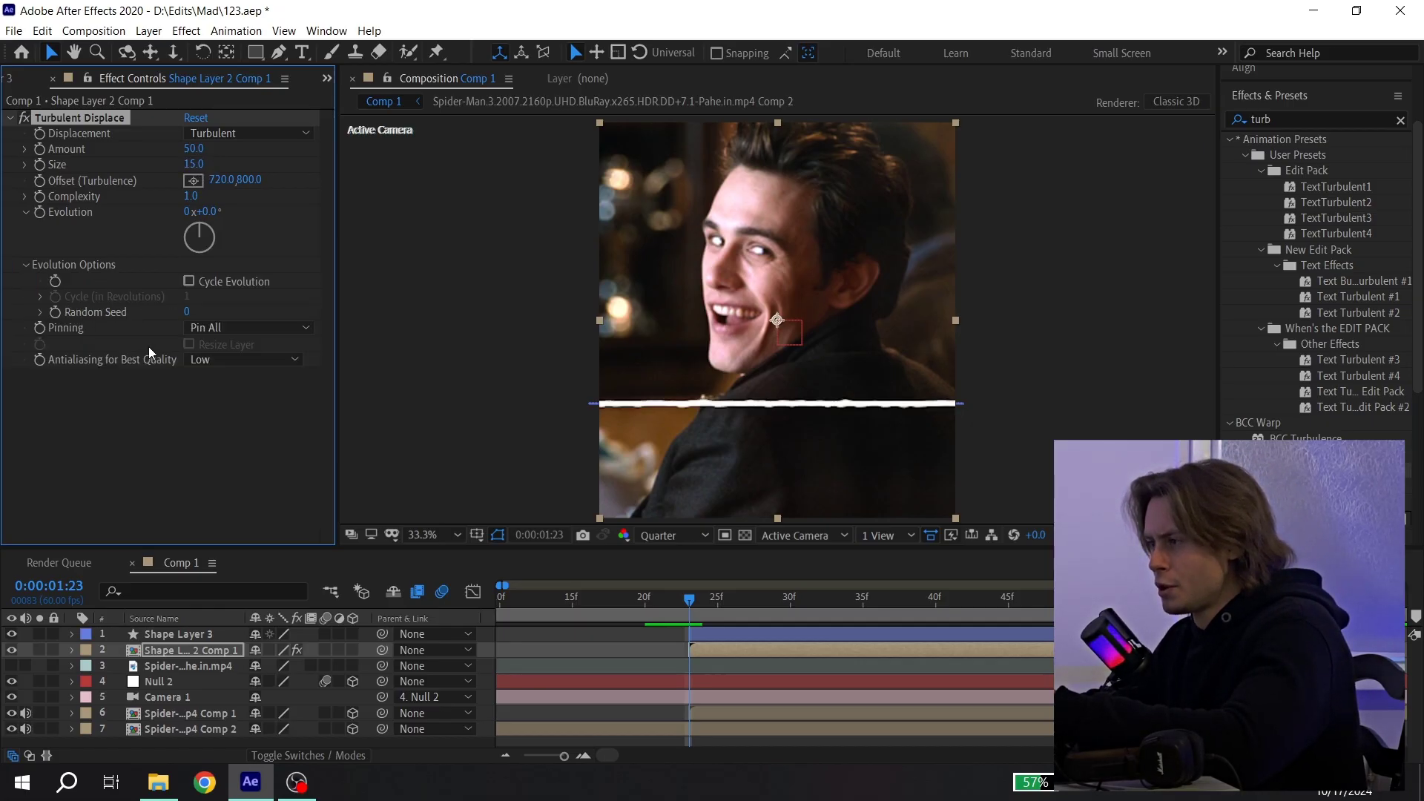
click(38, 312)
click(38, 311)
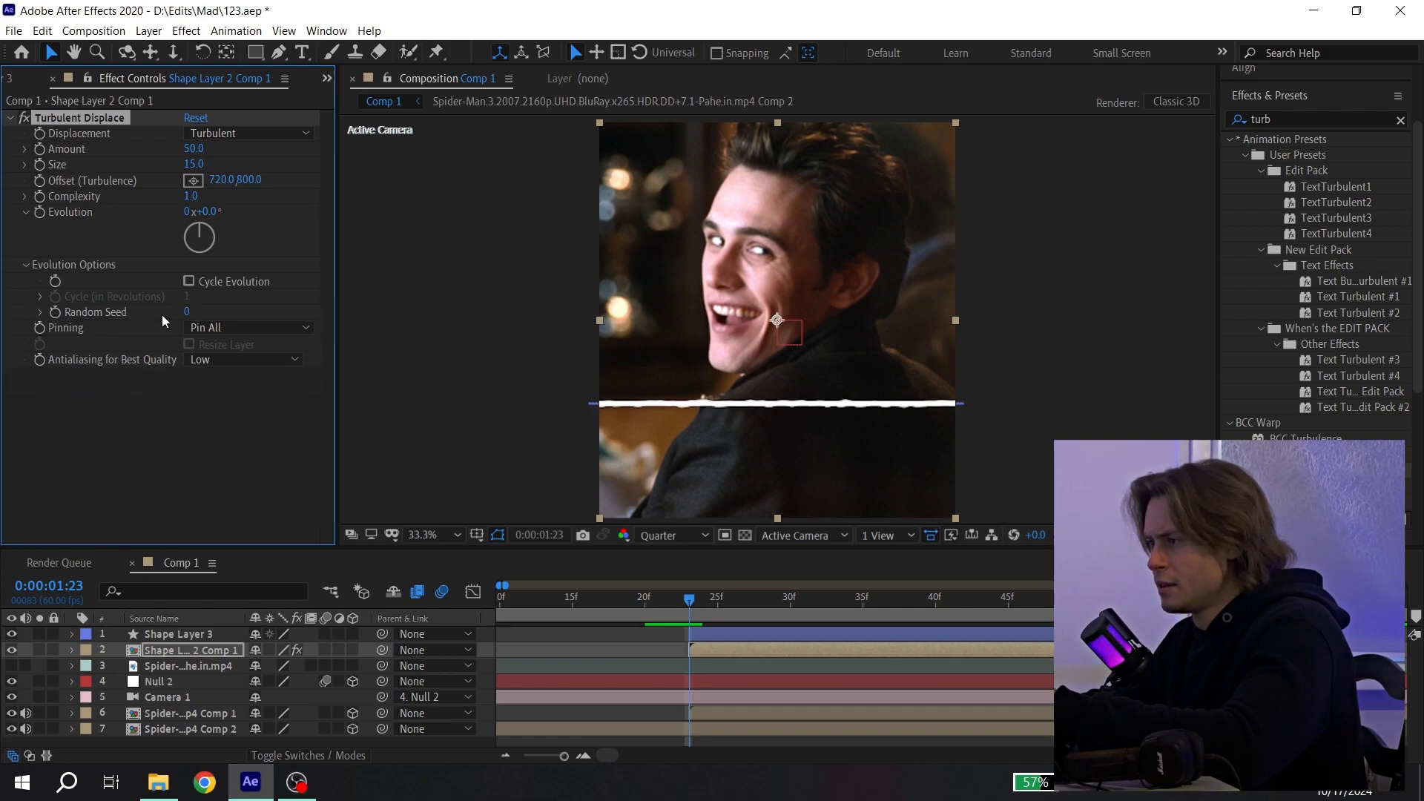
alt+click(56, 311)
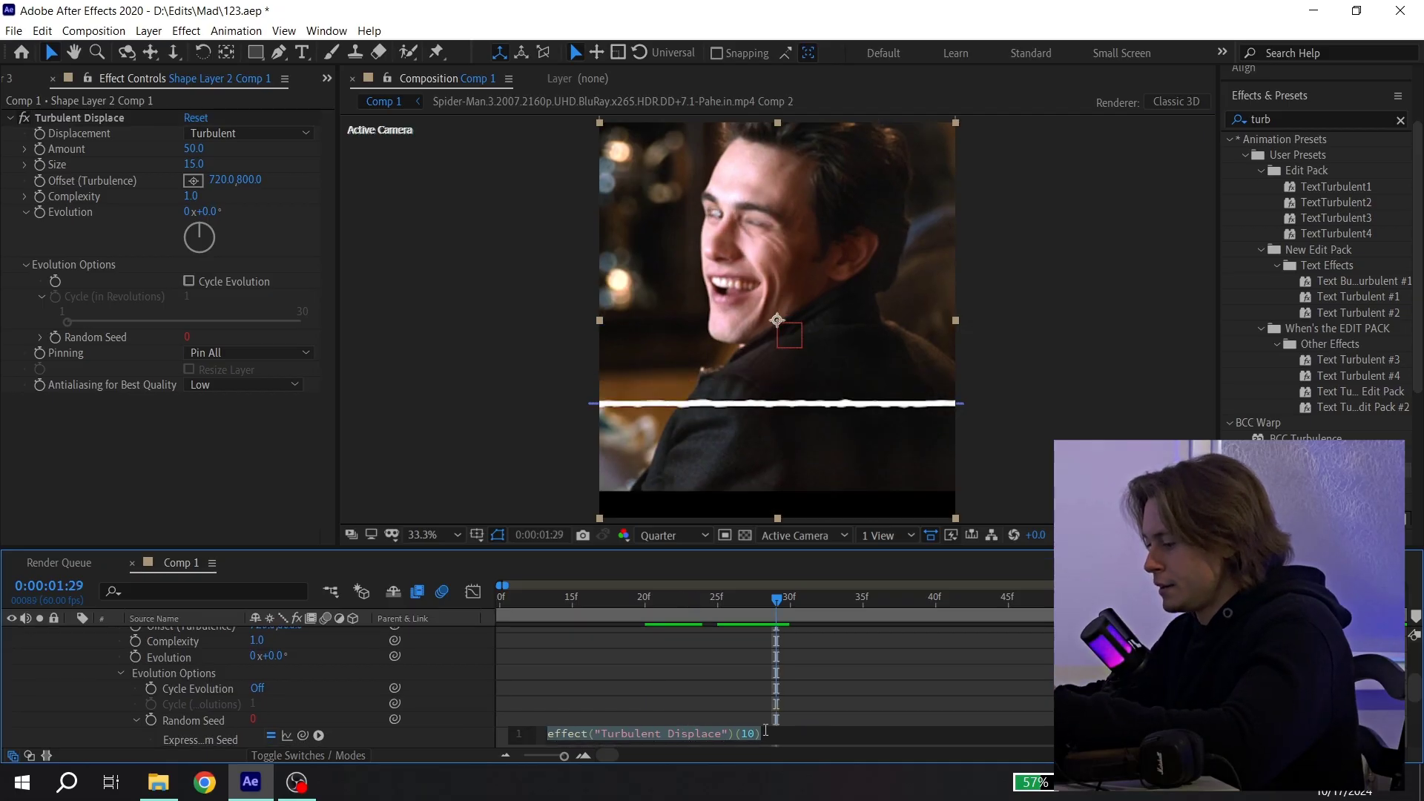
text(time)
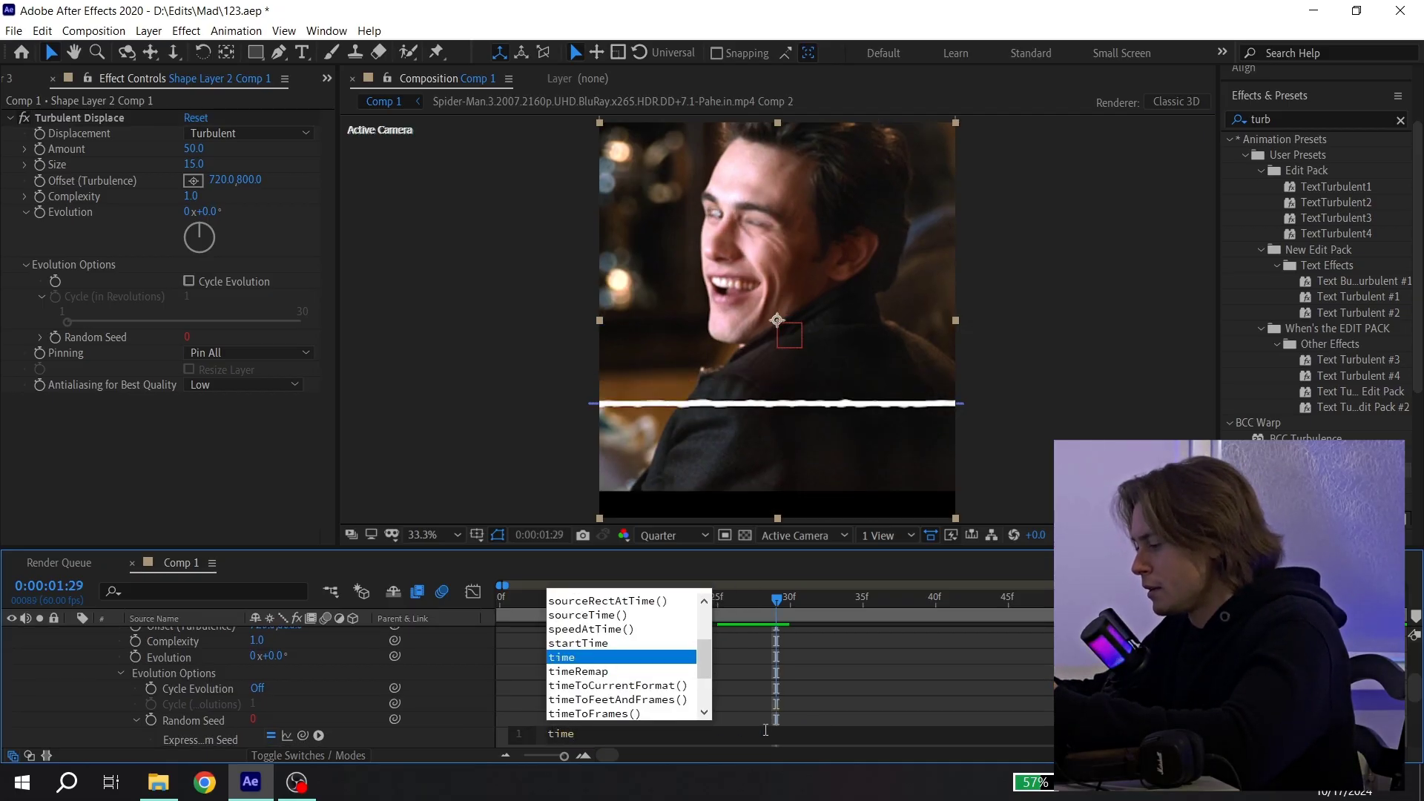
text(*)
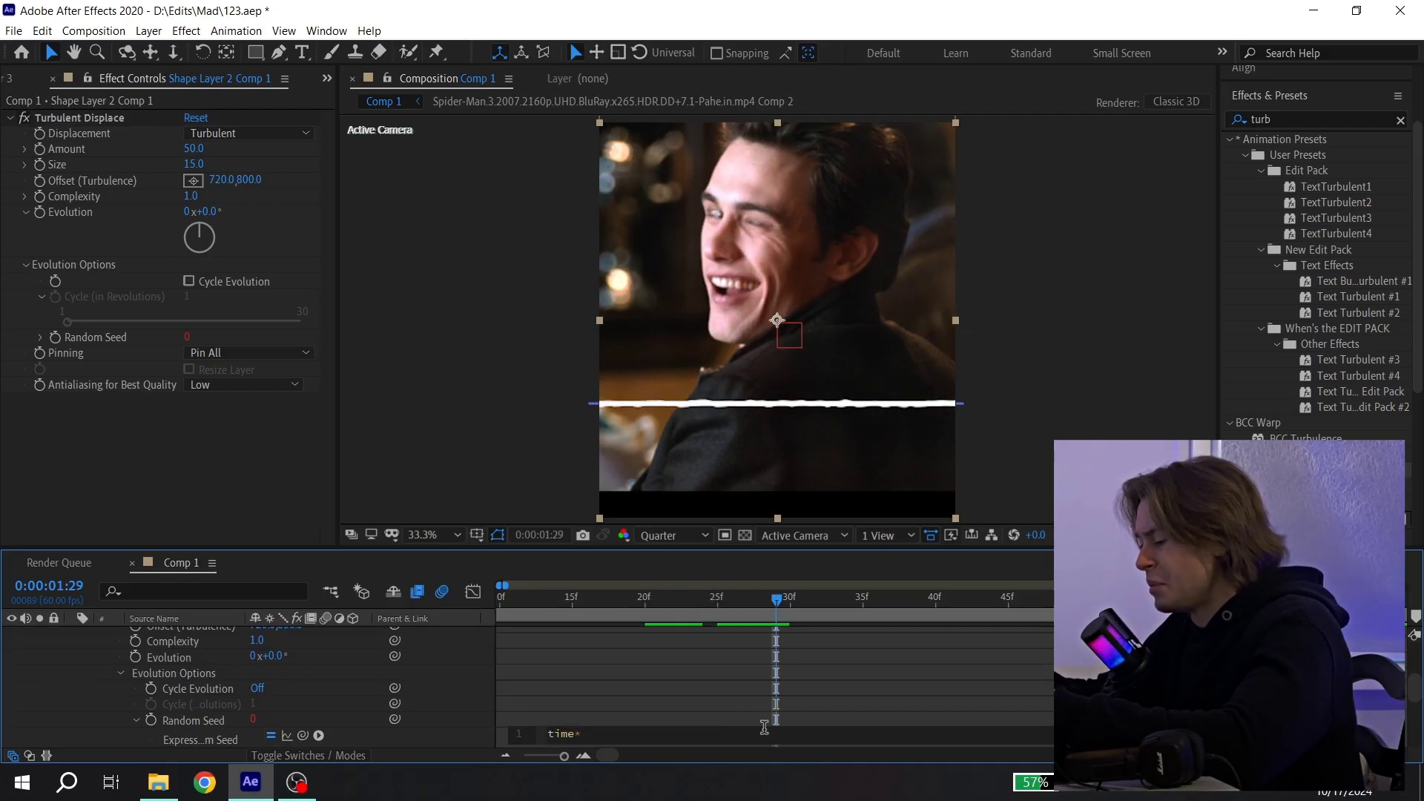
click(766, 712)
key(space)
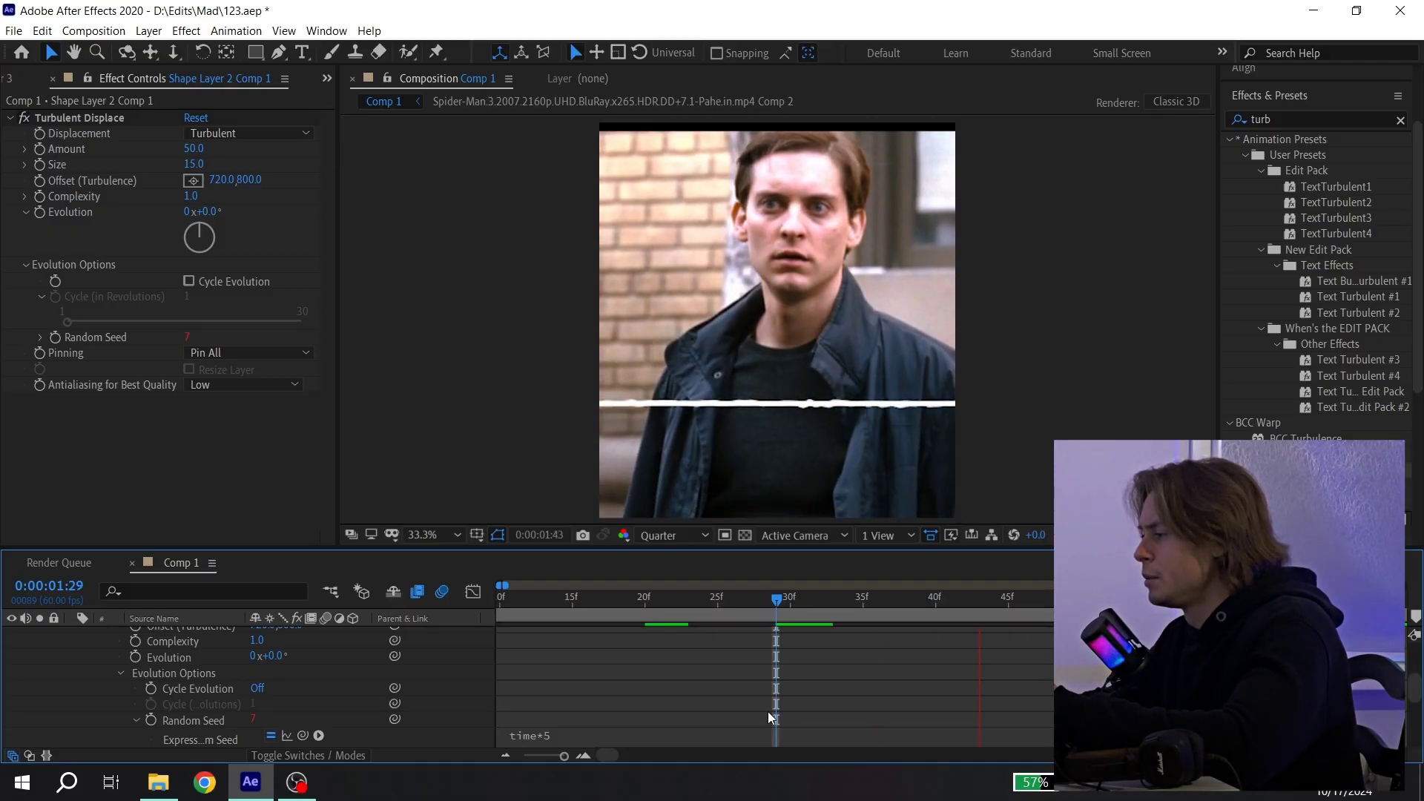
Pre-compose Shape Layer 3 and Shape Layer 2 Comp 1 together as Pre-comp 1
scroll(768, 710, up, 2)
scroll(670, 611, up, 5)
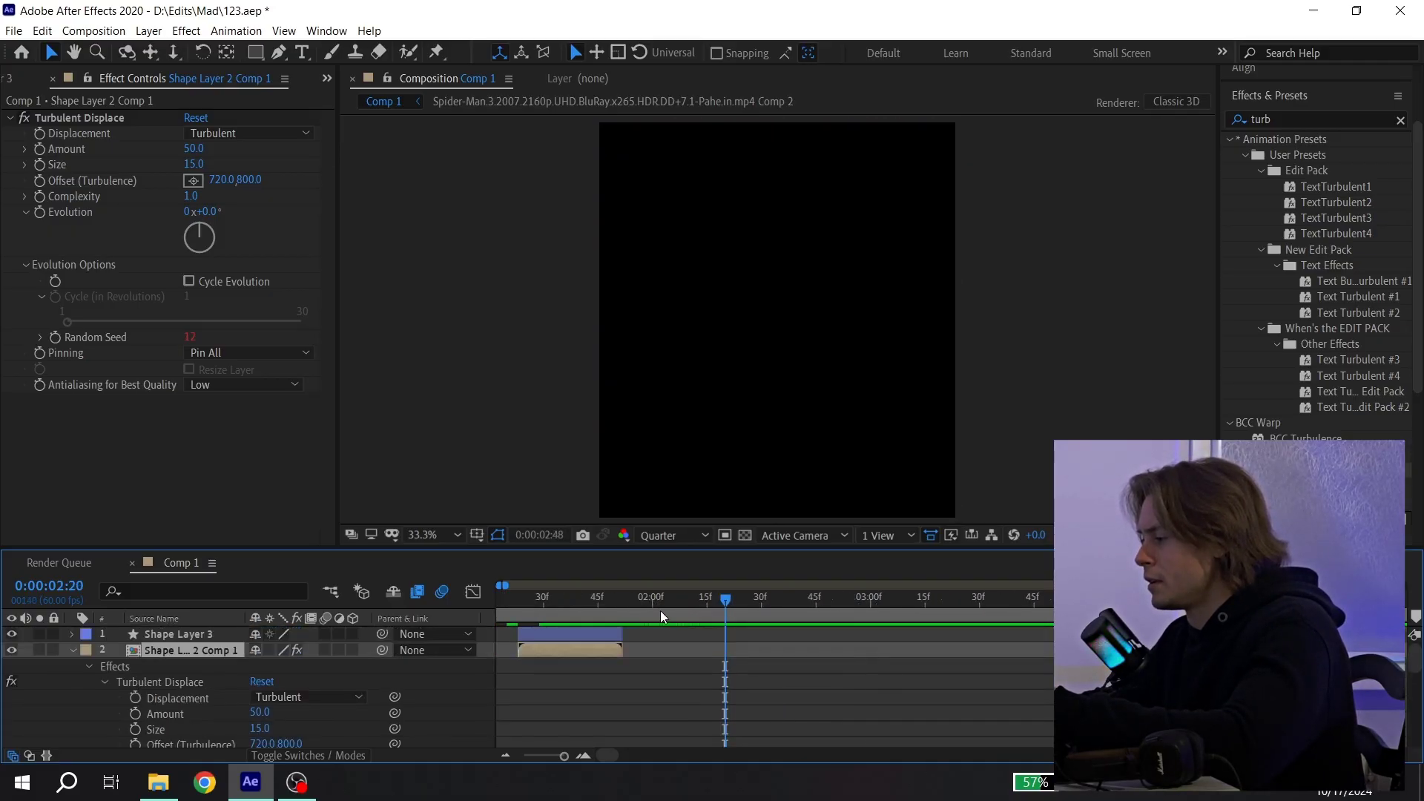
shift+click(710, 636)
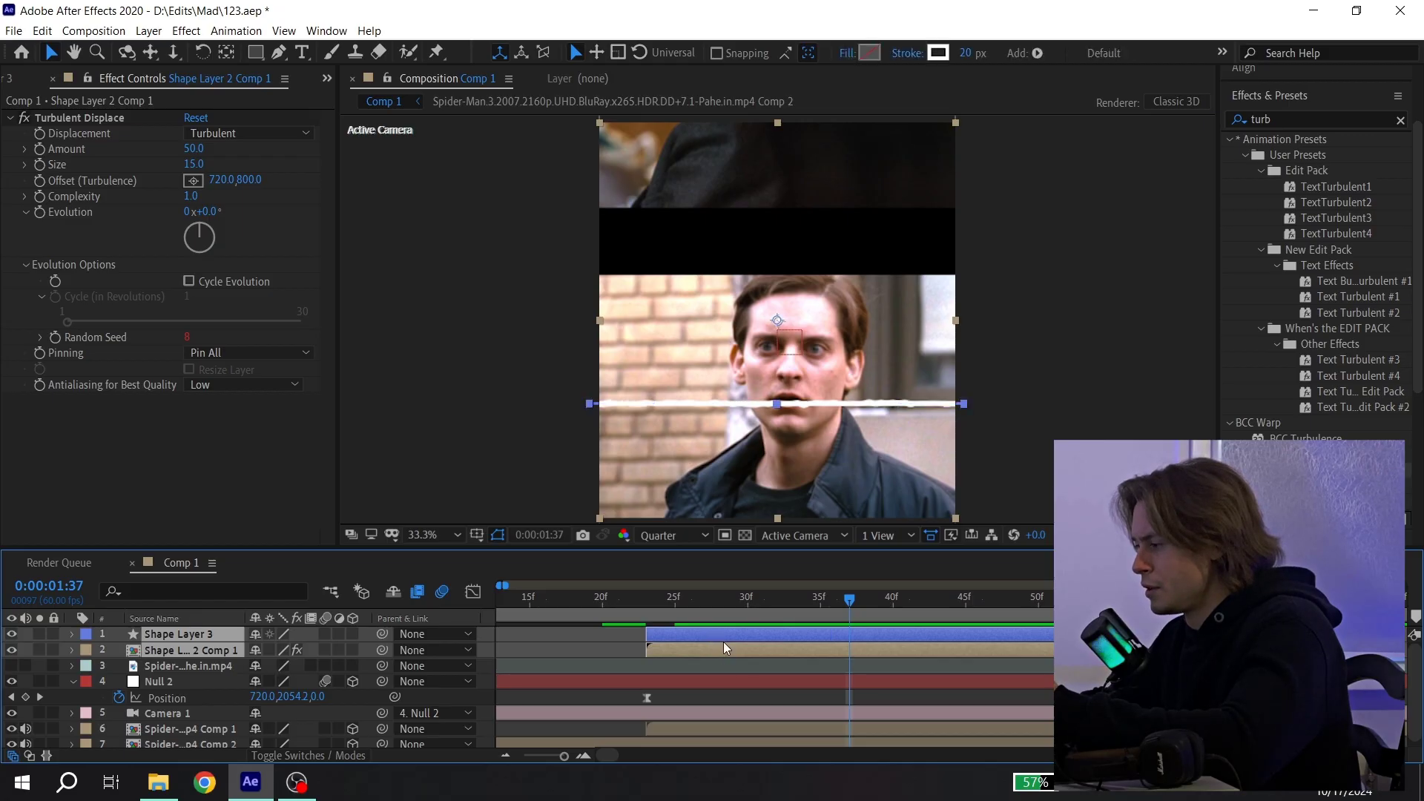
right_click(710, 635)
click(774, 548)
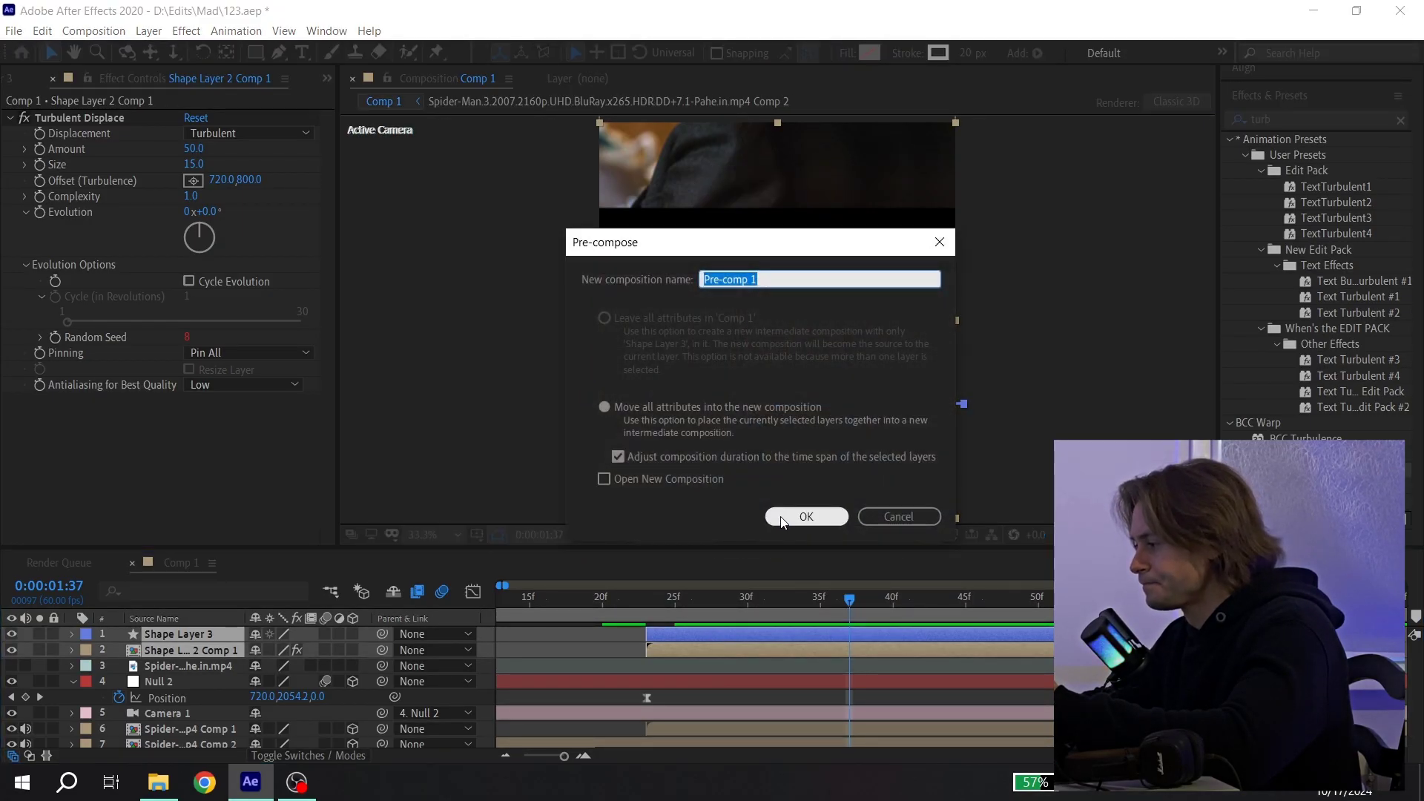
key(Return)
Make Pre-comp 1 a 3D layer and lower it to Y position 1262, onto the upper clip's bottom edge
drag(674, 607, 647, 601)
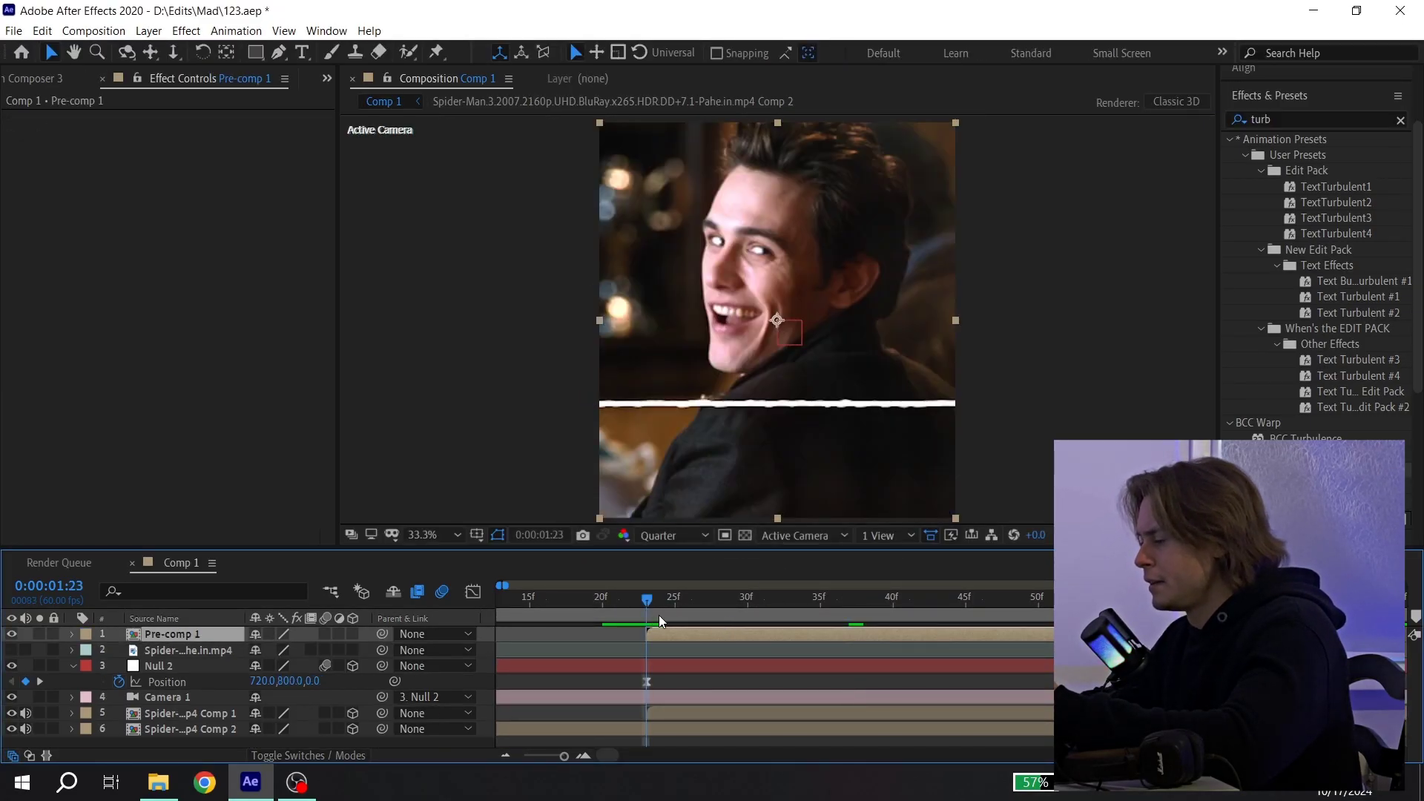
click(353, 634)
drag(712, 600, 823, 601)
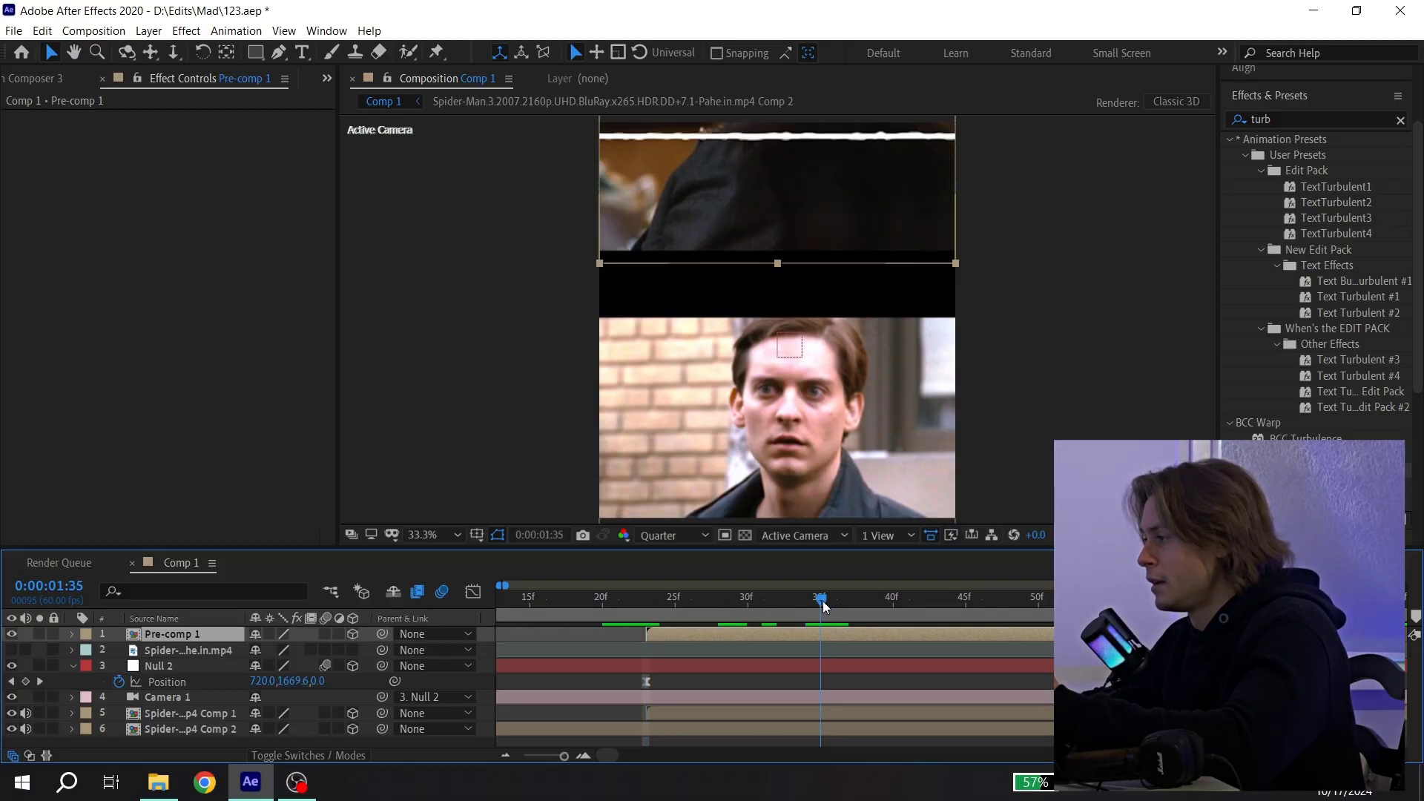
key(p)
drag(330, 718, 340, 758)
key(ctrl+z)
drag(290, 650, 296, 765)
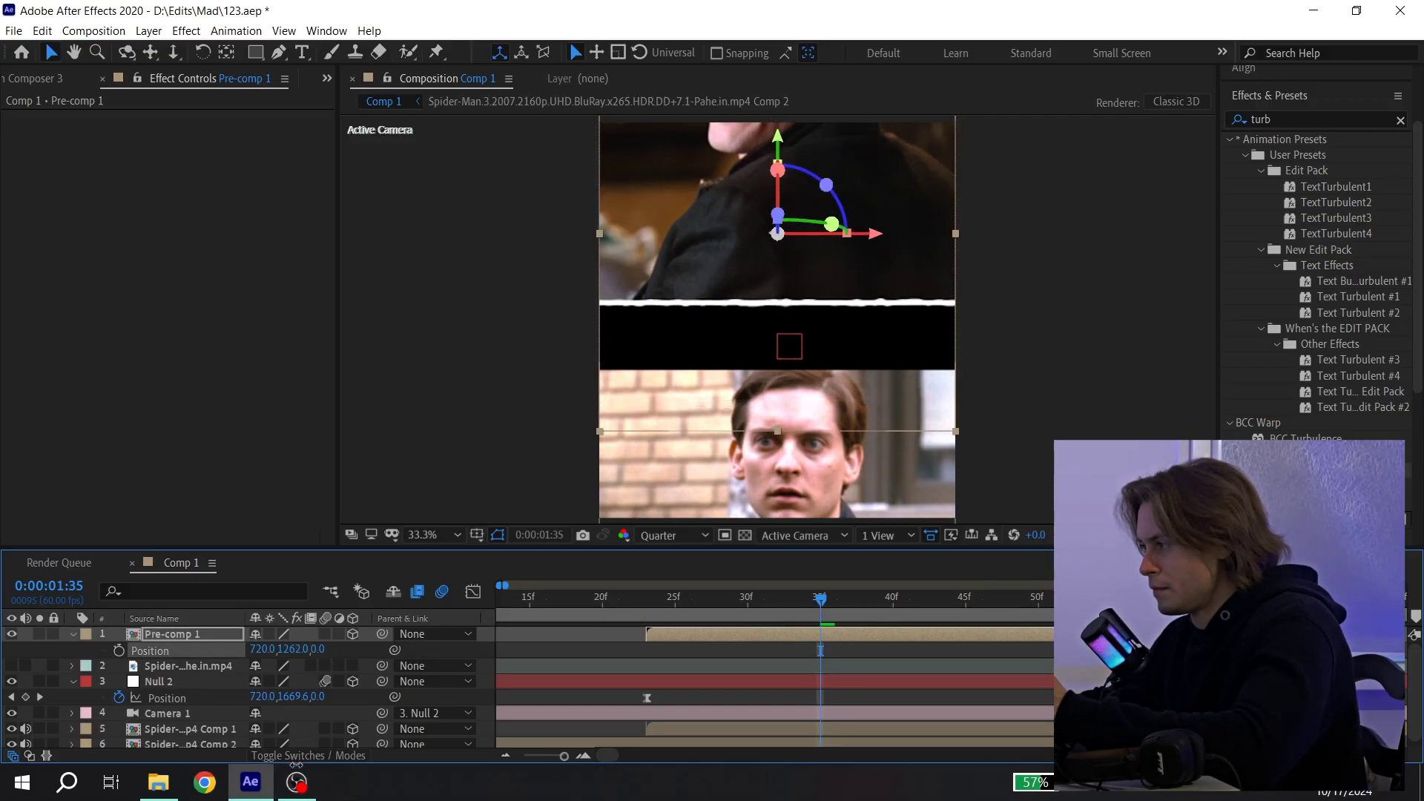
Duplicate Pre-comp 1, move the copy to Y position 1535 on the lower clip's top edge and preview the transition
click(791, 645)
click(791, 635)
key(ctrl+d)
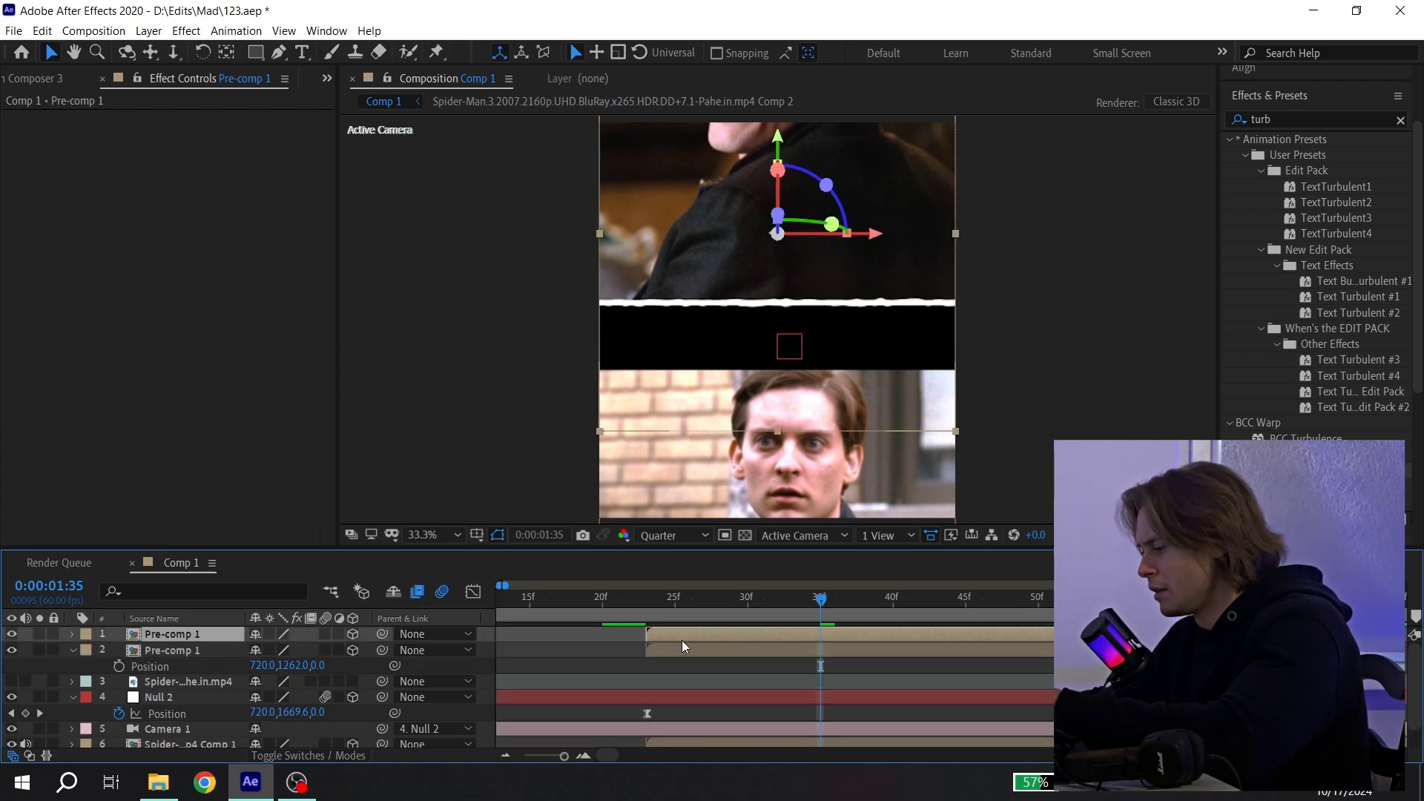
key(p)
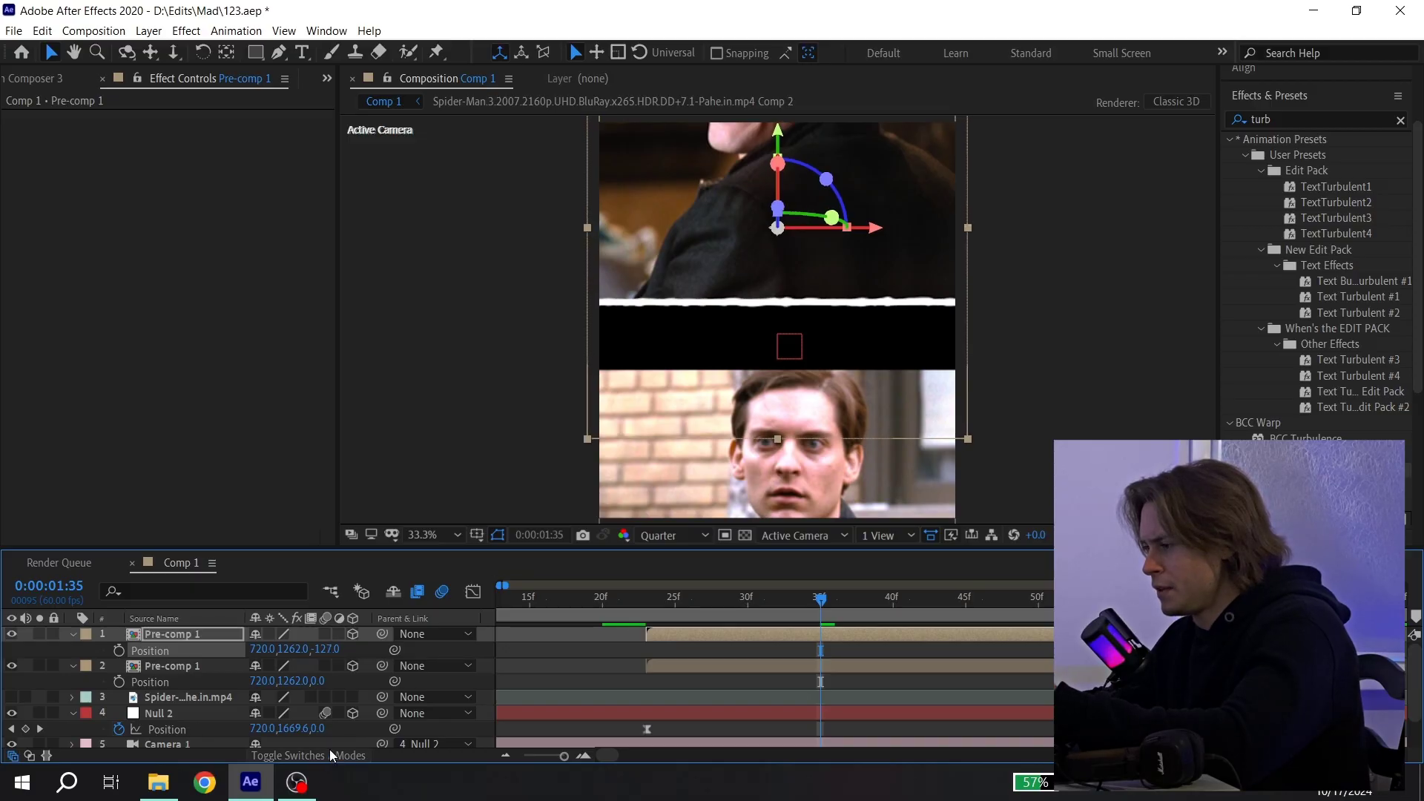
drag(296, 653, 304, 732)
click(629, 598)
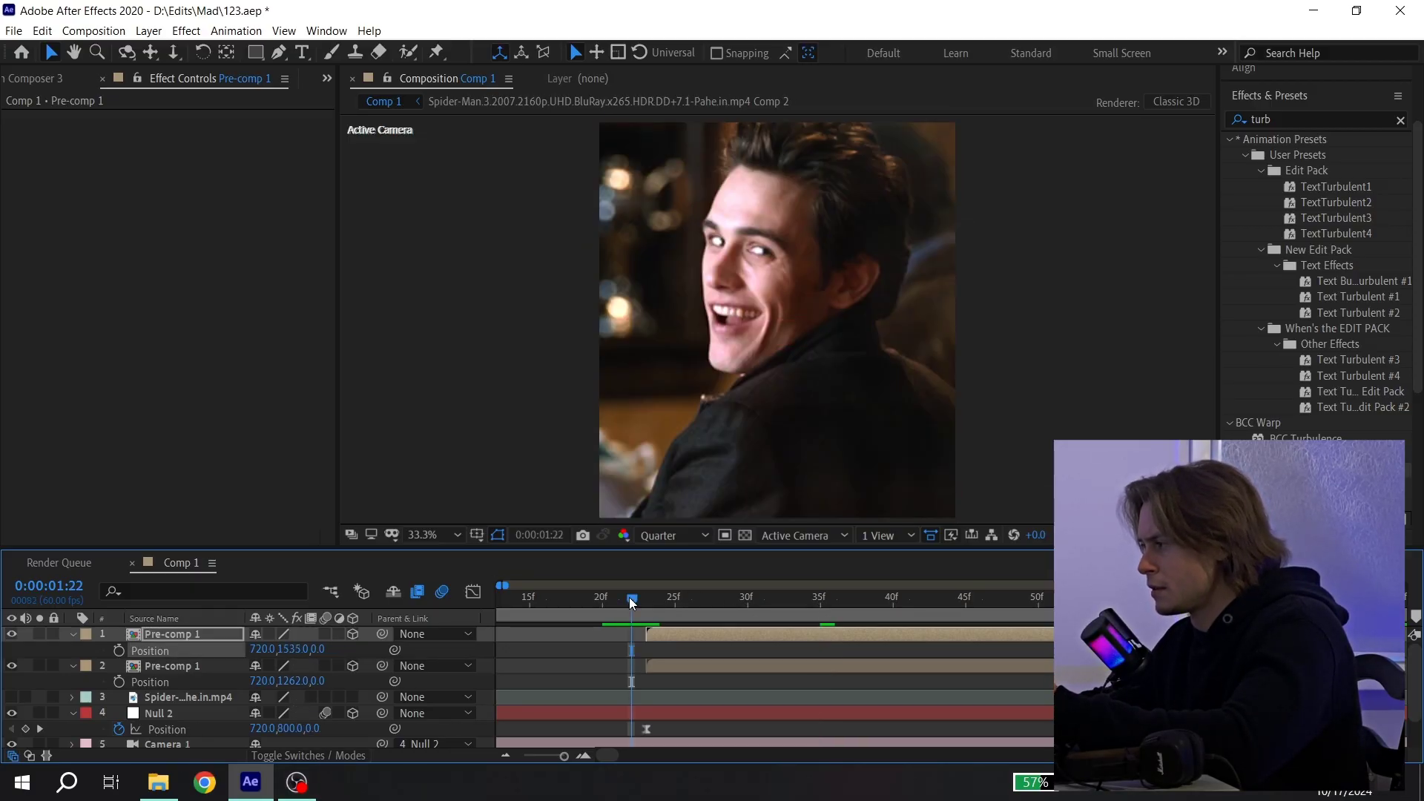
click(505, 601)
key(space)
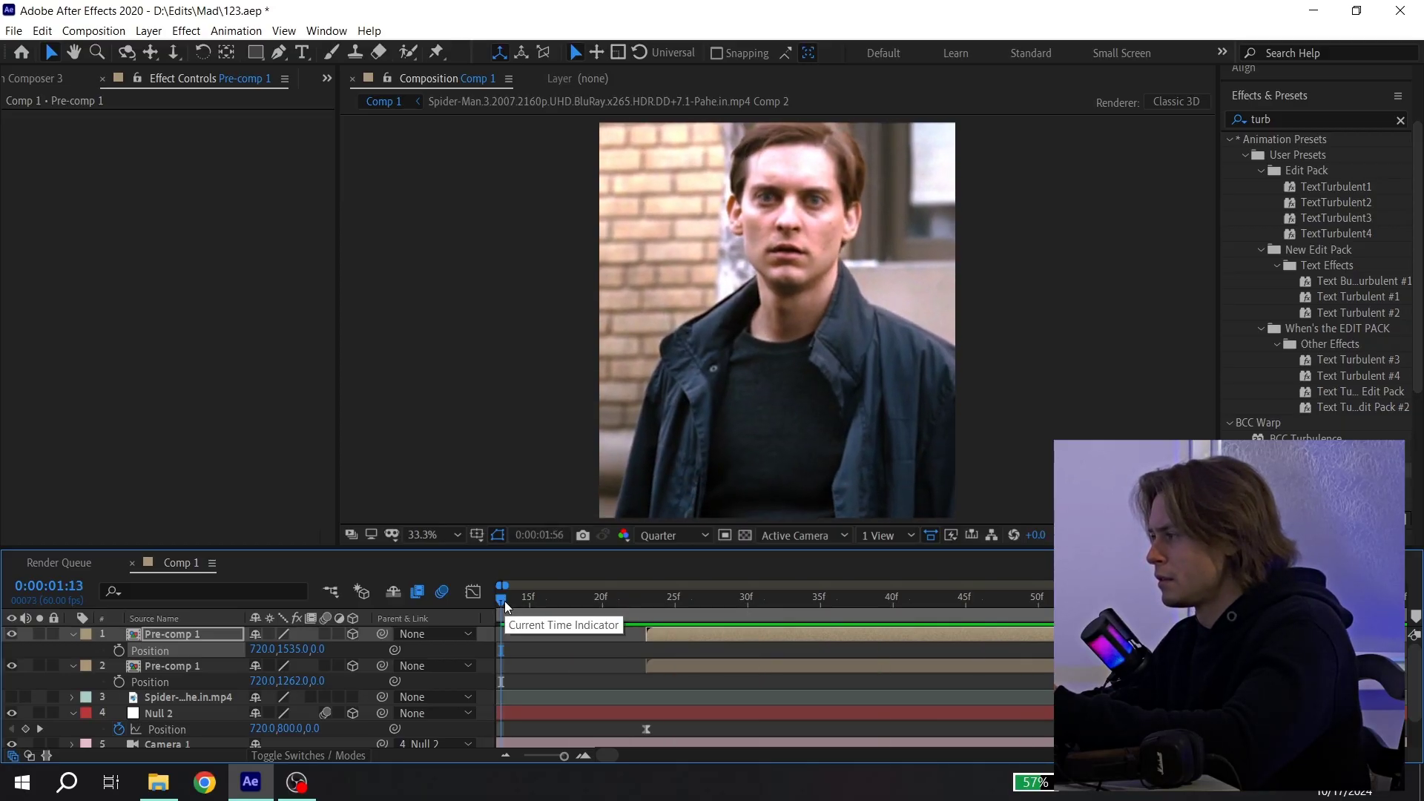
key(space)
Apply Deep Glow to the Pre-comp 1 line on the upper clip's bottom edge and enable Unmult
click(73, 635)
click(73, 649)
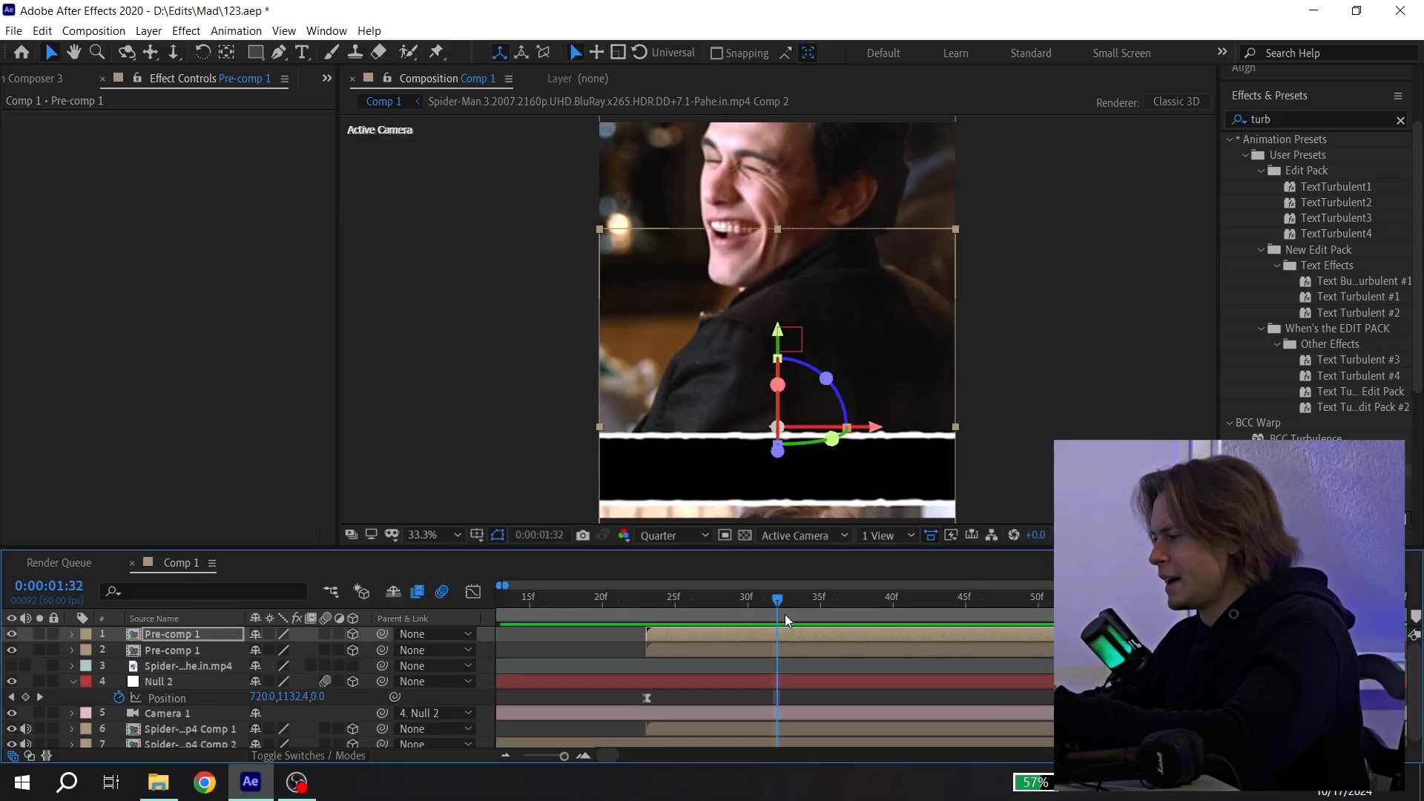
click(773, 650)
click(1261, 120)
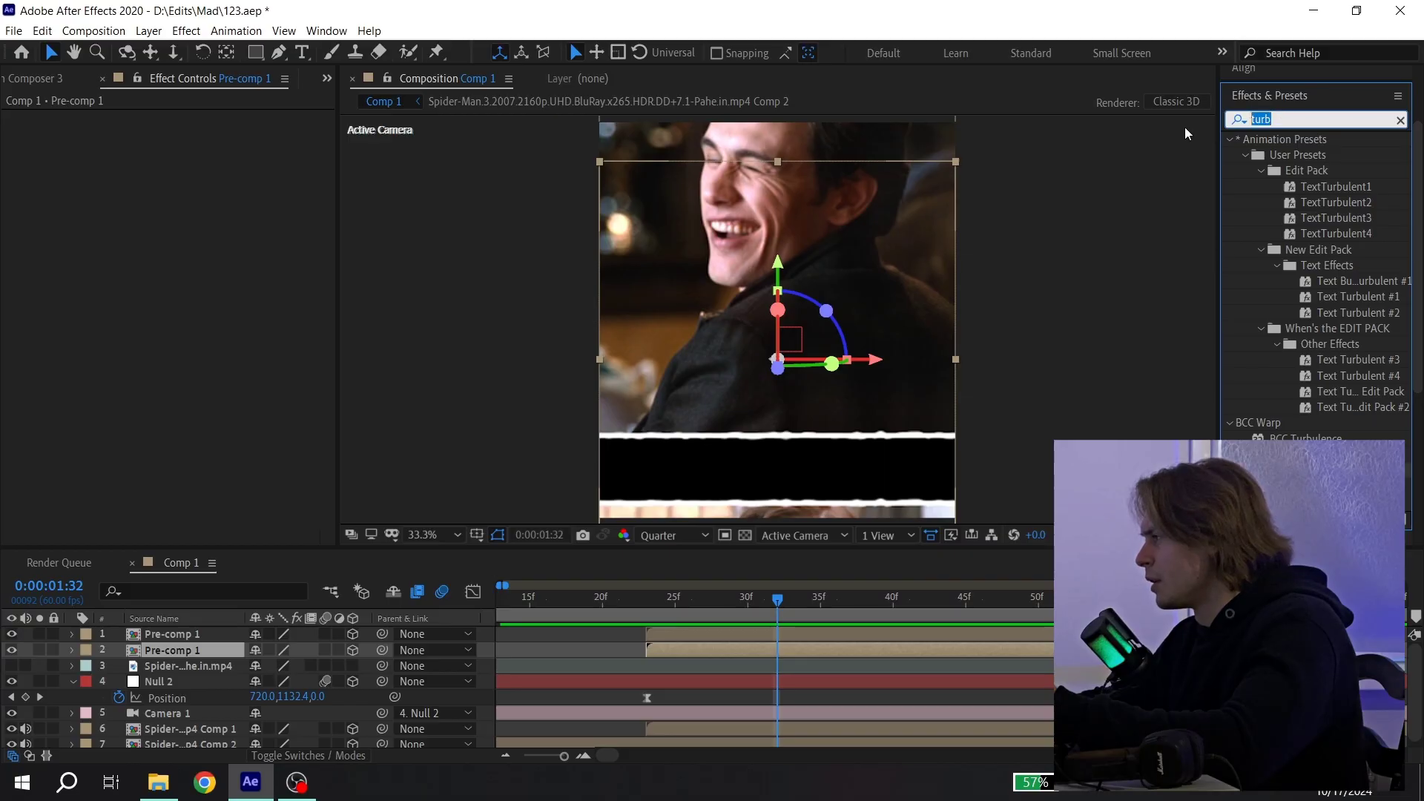
text(deep g)
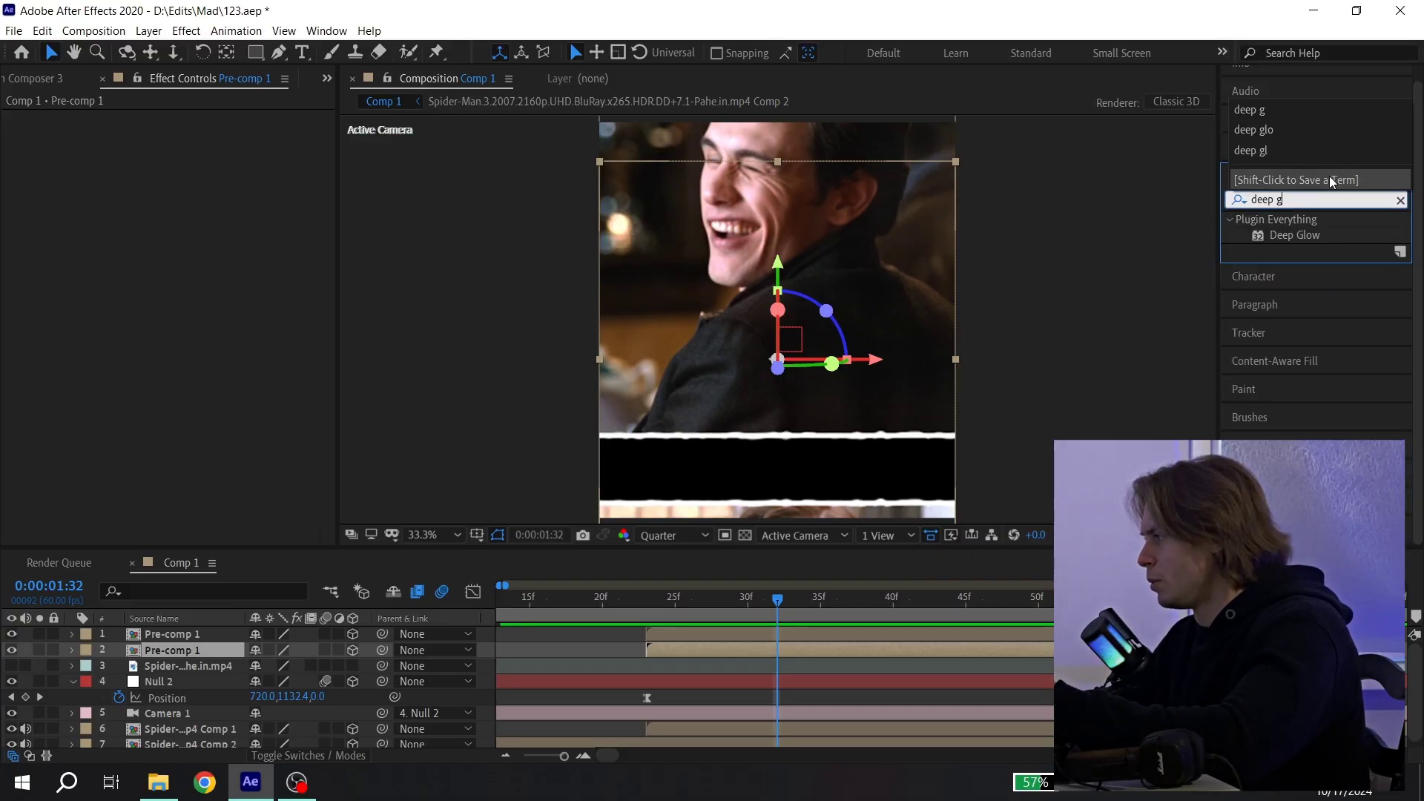
drag(1299, 236, 829, 650)
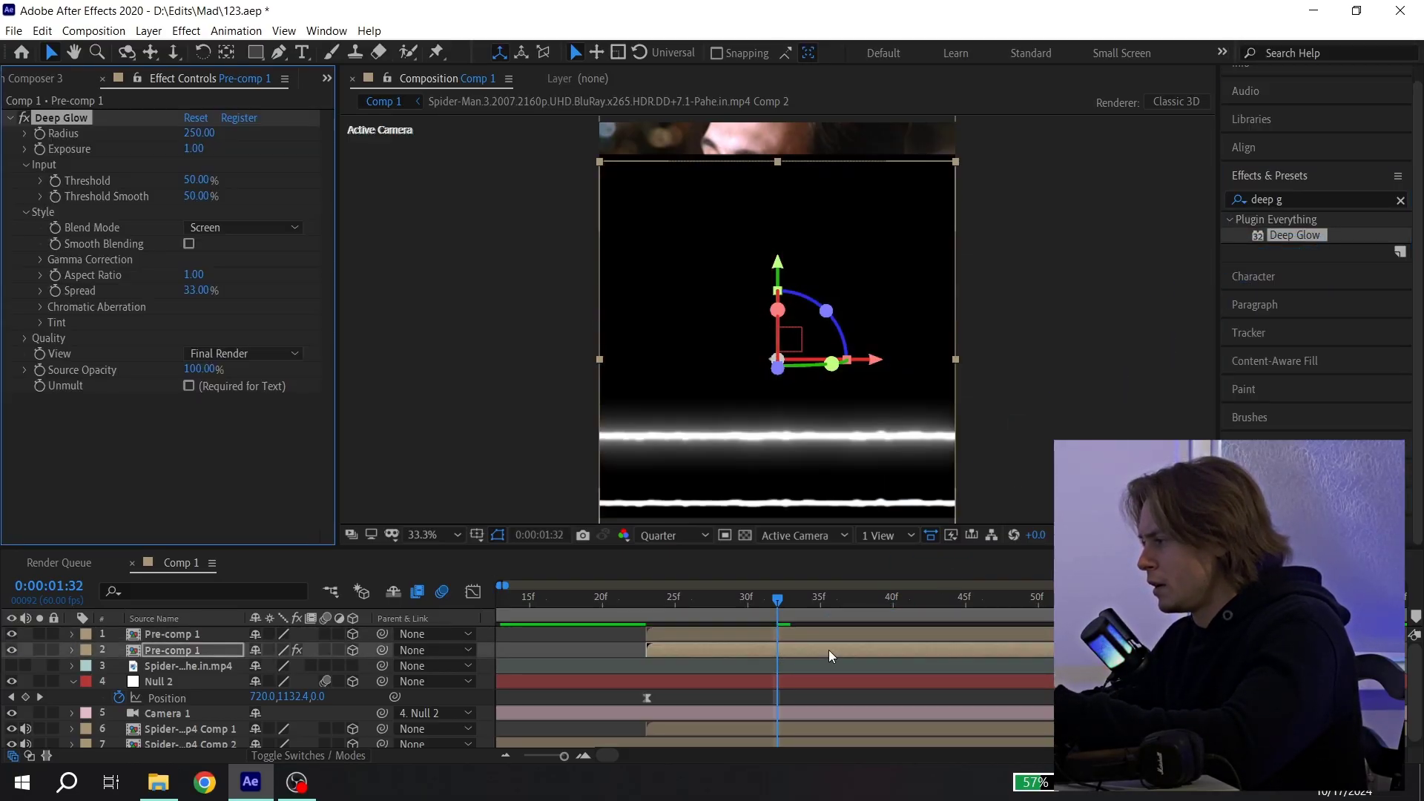
click(214, 388)
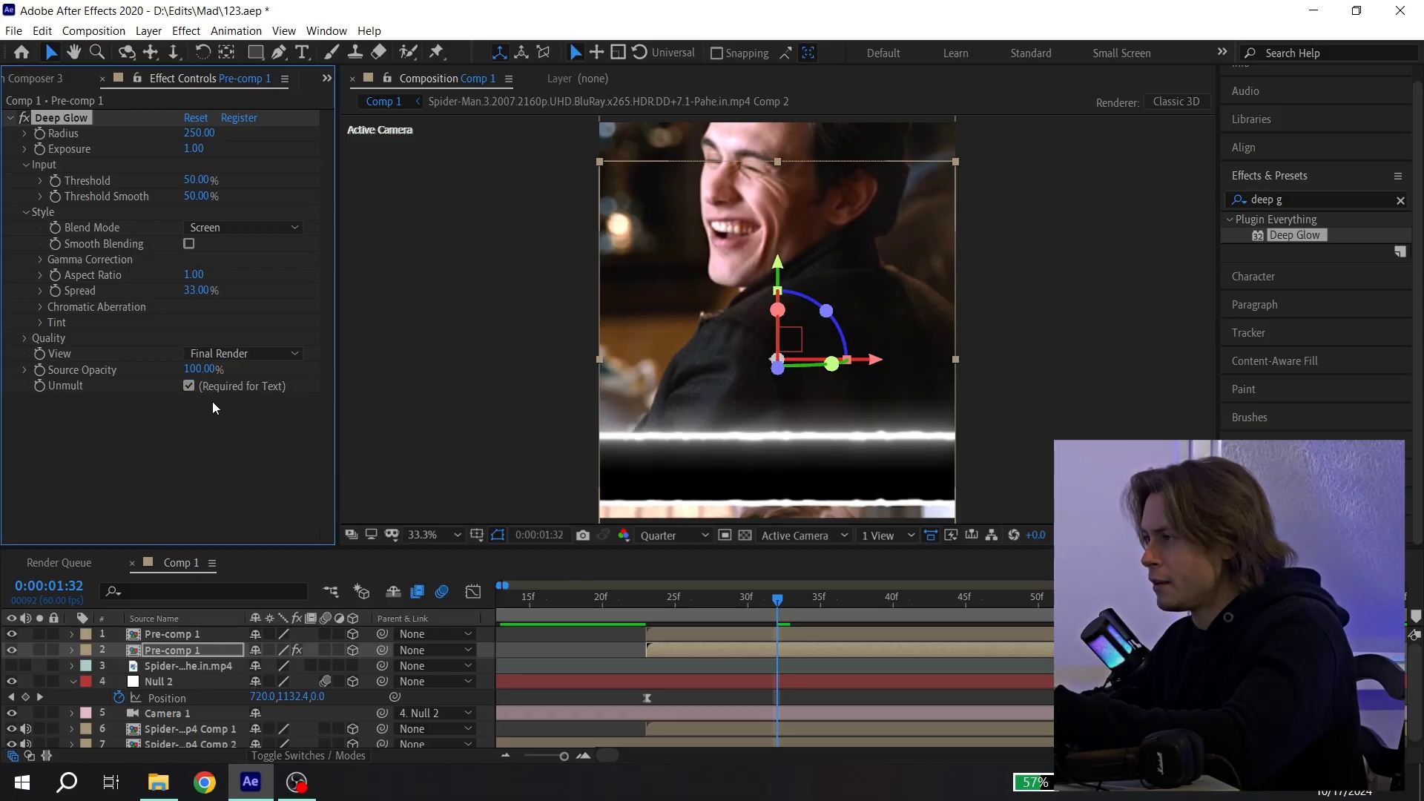
Set Deep Glow's Radius to 200, Exposure to 0.60 and Threshold Smooth to 100%, with Smooth Blending enabled
click(198, 134)
text(20)
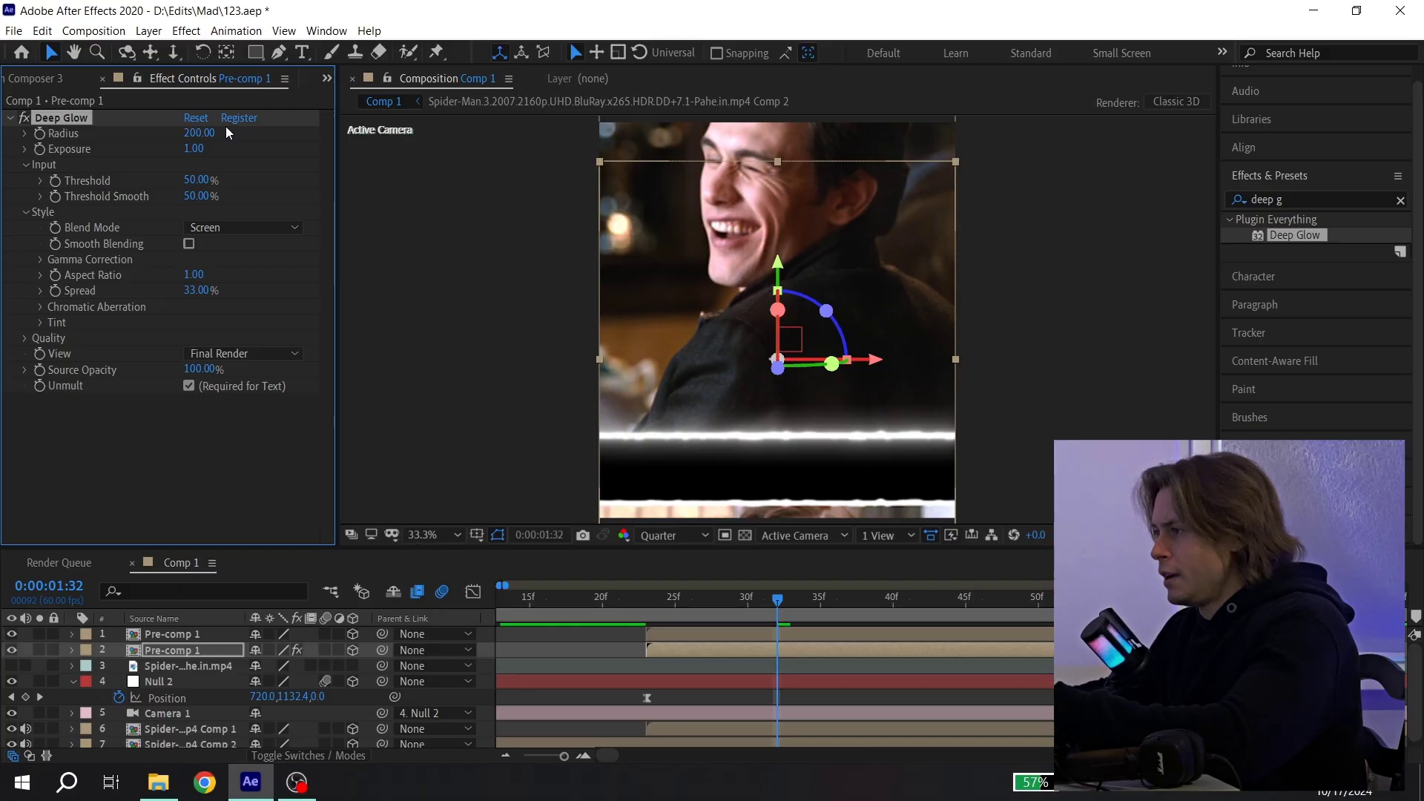
text(0)
key(Tab)
text(0.)
key(Return)
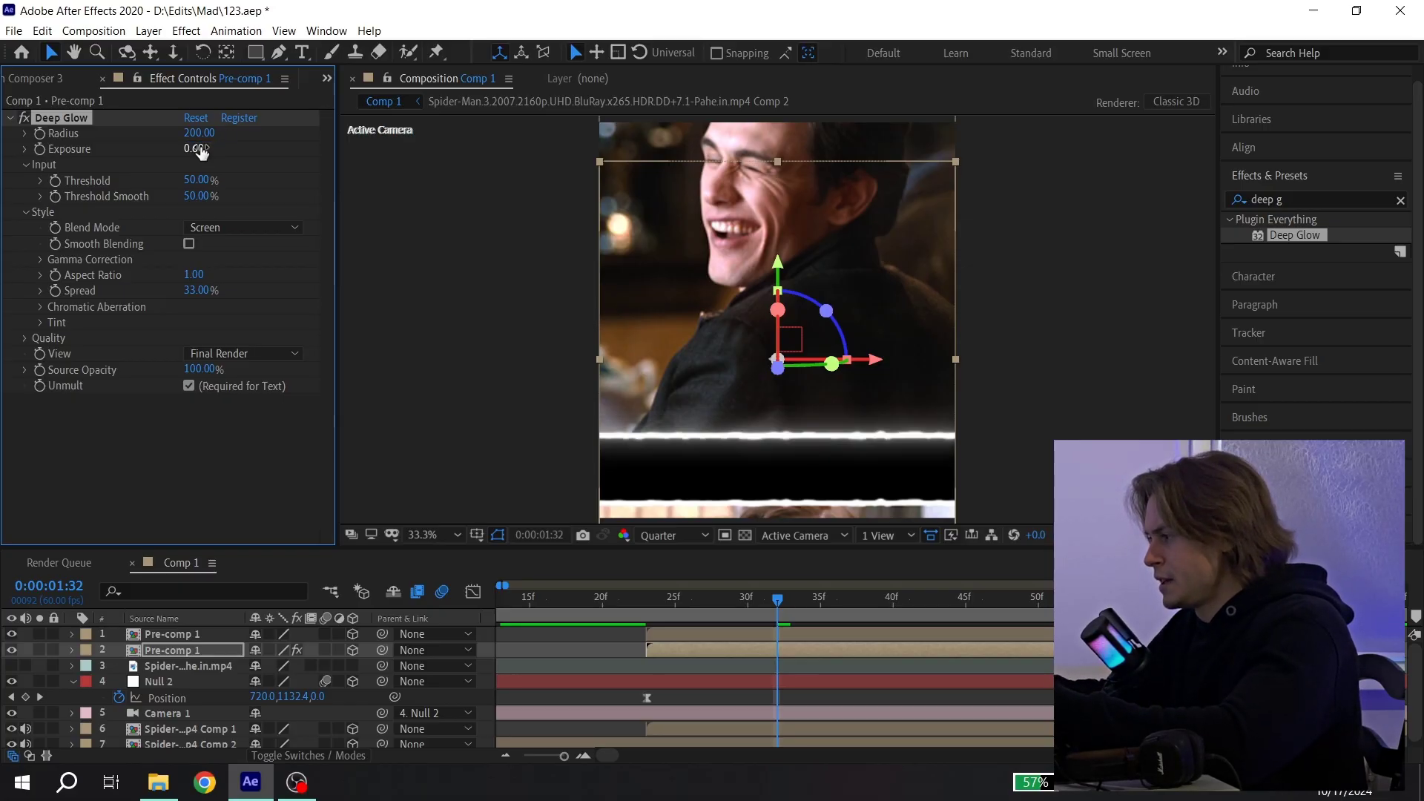
drag(199, 197, 253, 199)
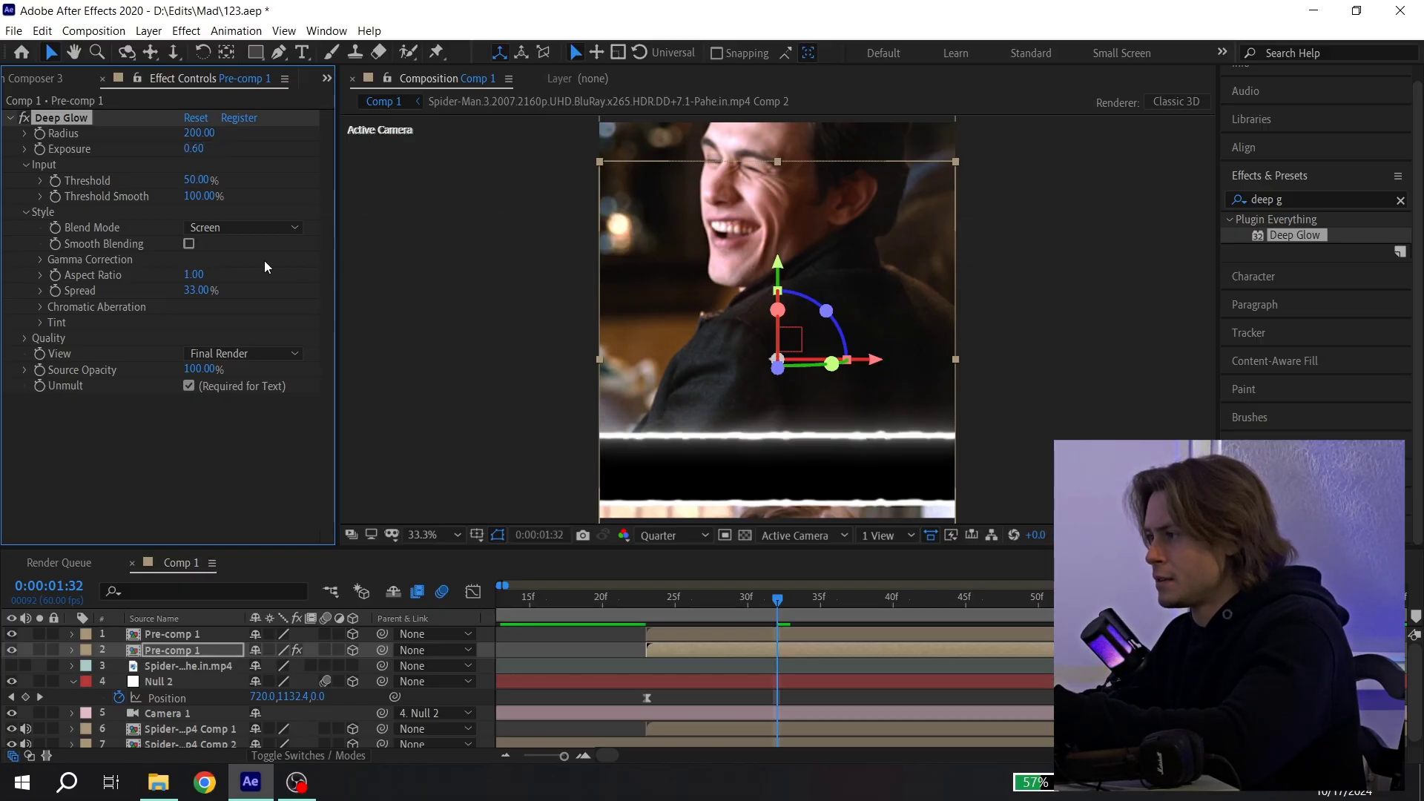
click(189, 244)
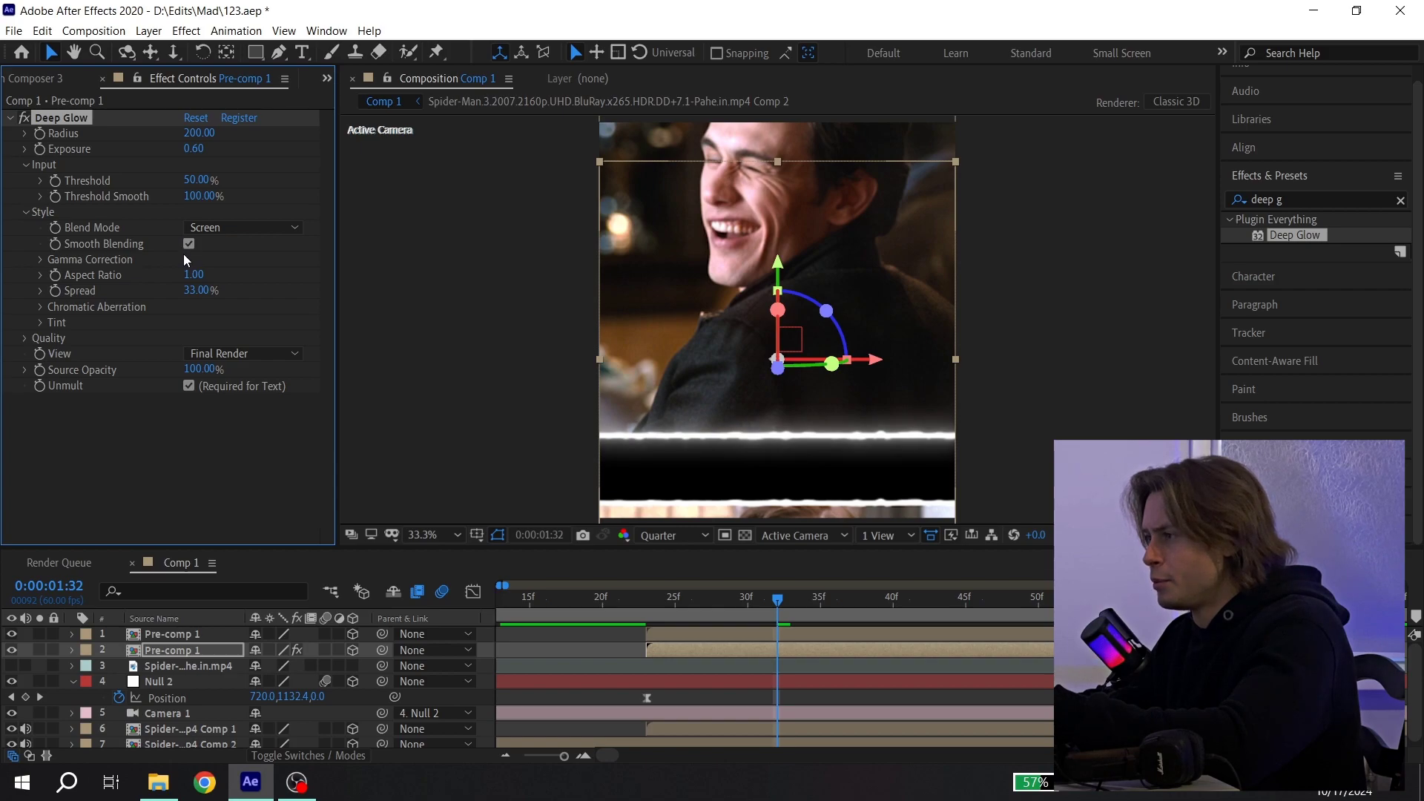
click(10, 119)
Add Drop Shadow to the same line with Opacity 100%, Distance 20 and Softness 10
click(1313, 197)
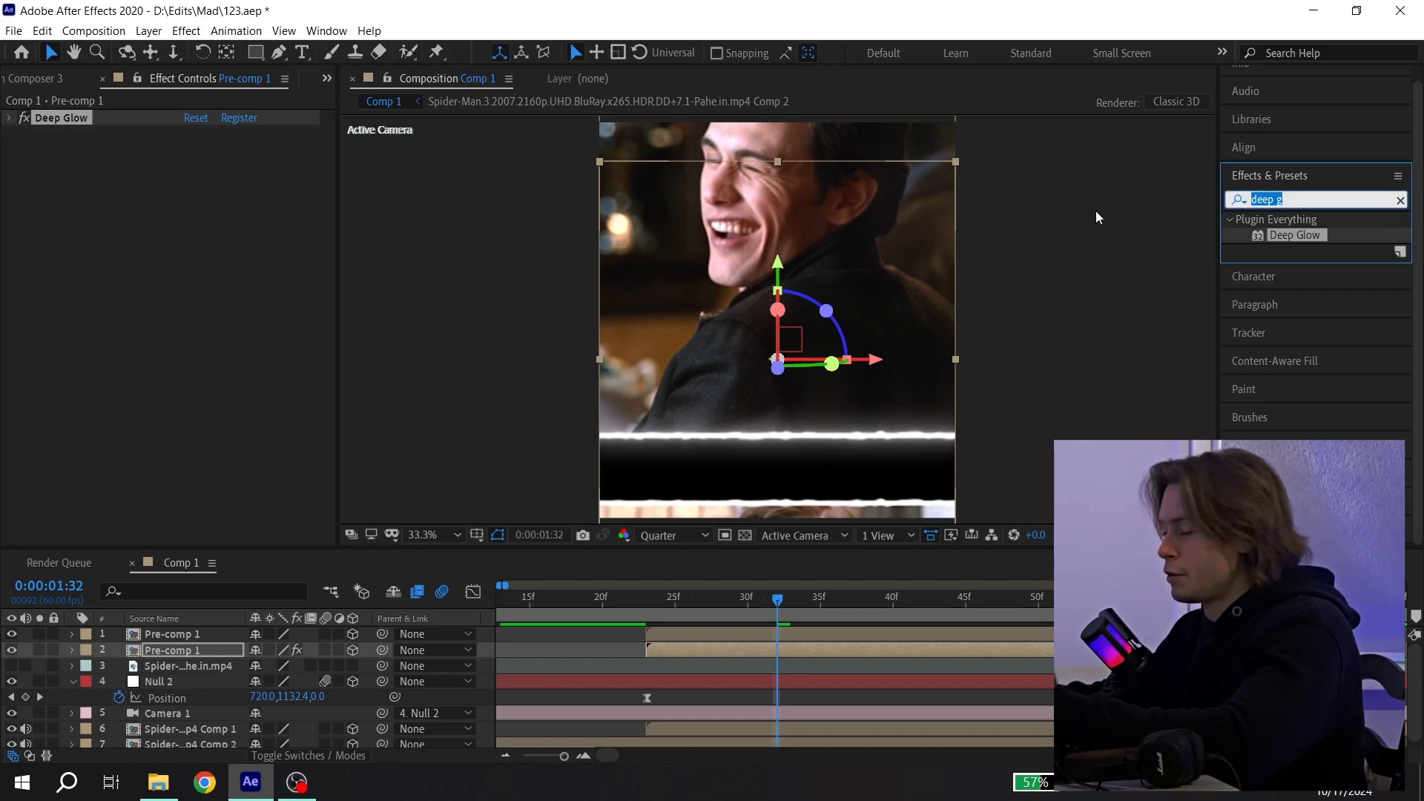
text(drop )
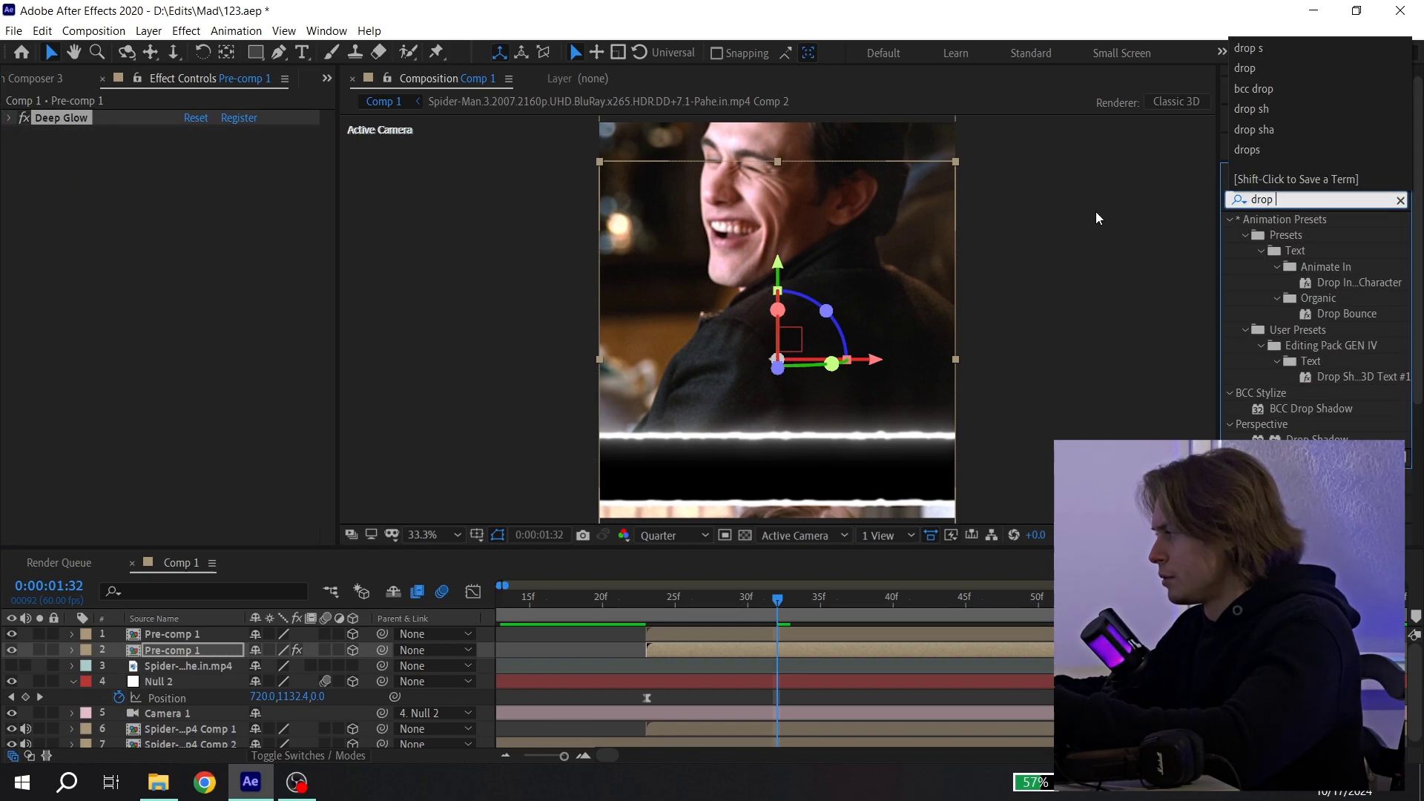
text(s)
drag(1289, 362, 802, 658)
drag(192, 164, 214, 232)
text(20)
key(Return)
click(188, 250)
key(Return)
click(10, 133)
Copy Deep Glow and Drop Shadow to the Pre-comp 1 line on the lower clip's top edge and preview the transition
ctrl+click(77, 120)
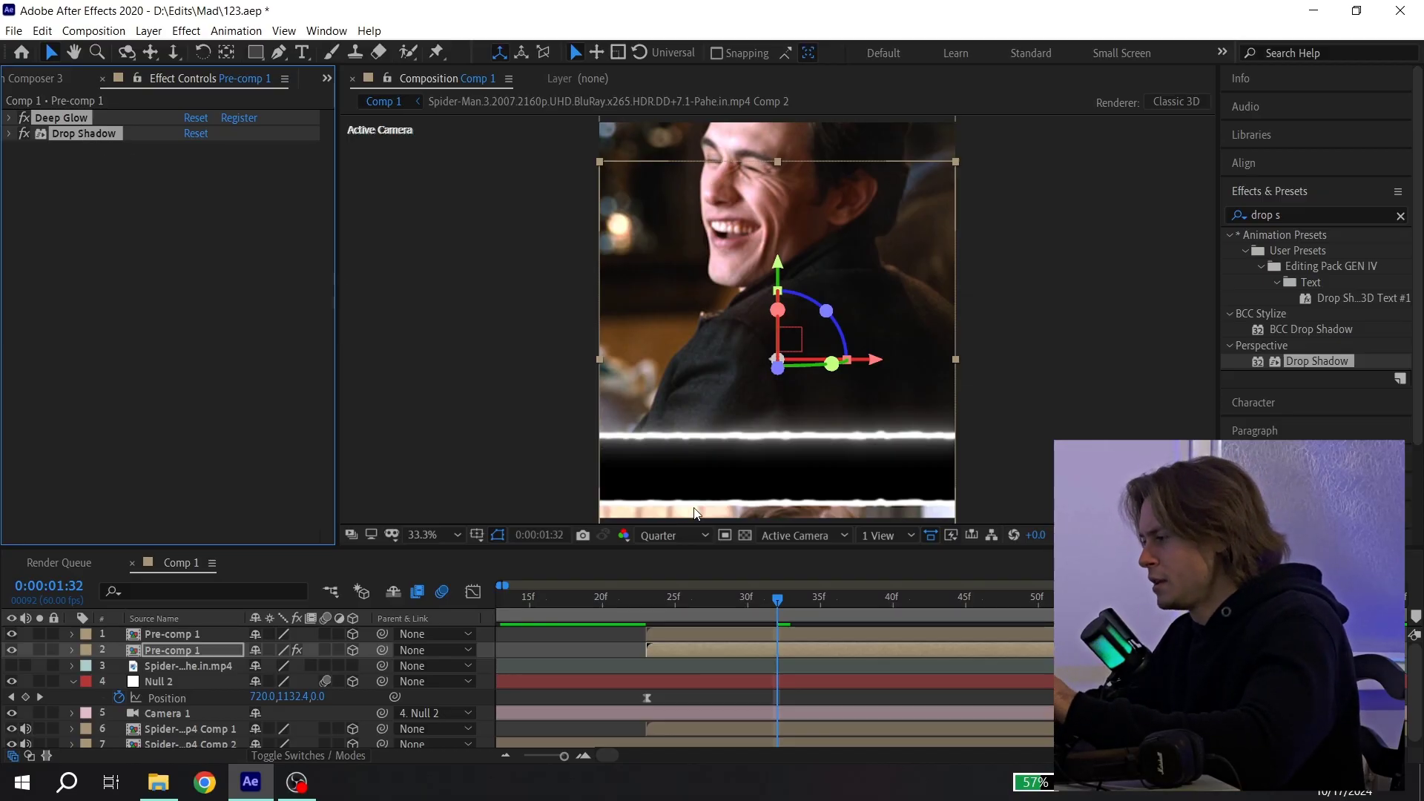
click(779, 630)
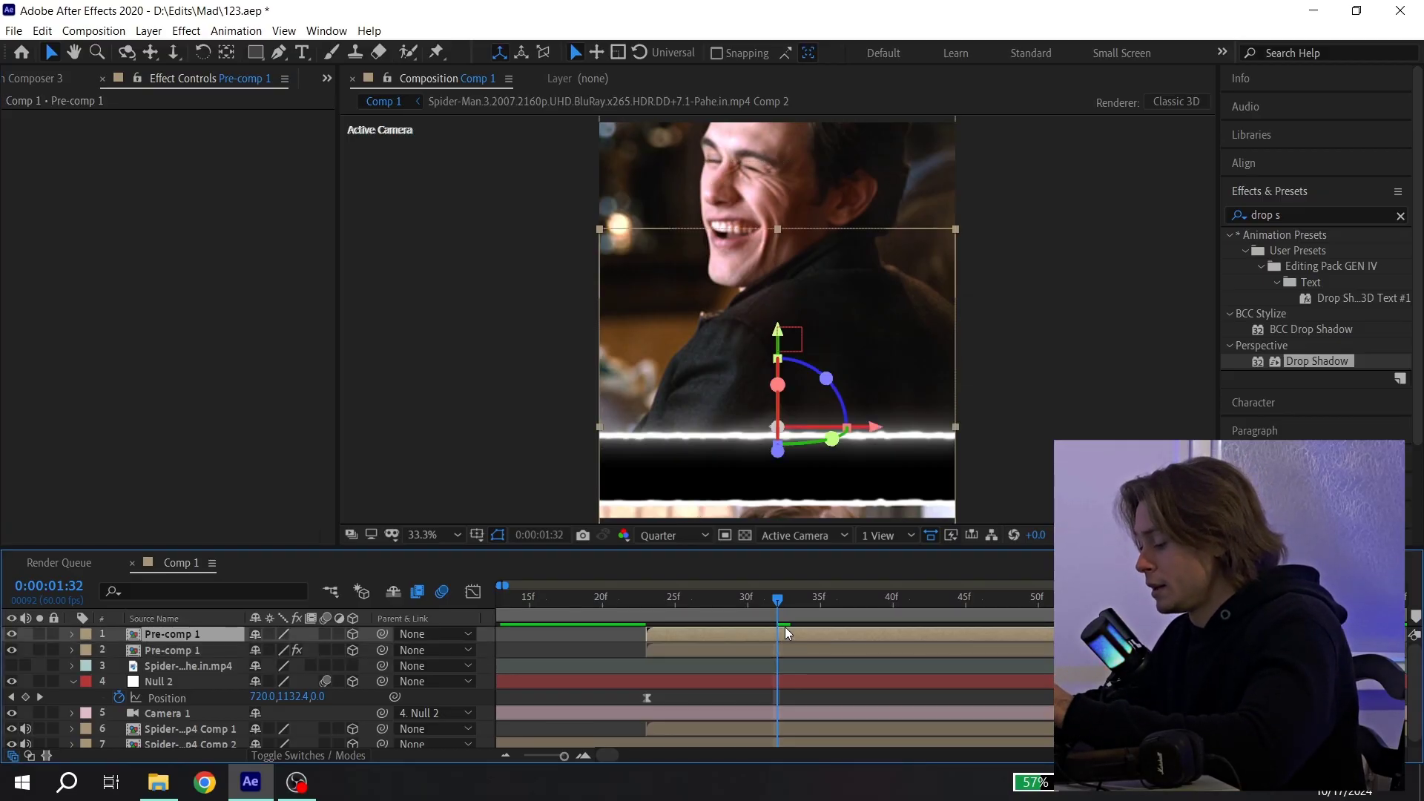
key(ctrl+v)
click(841, 598)
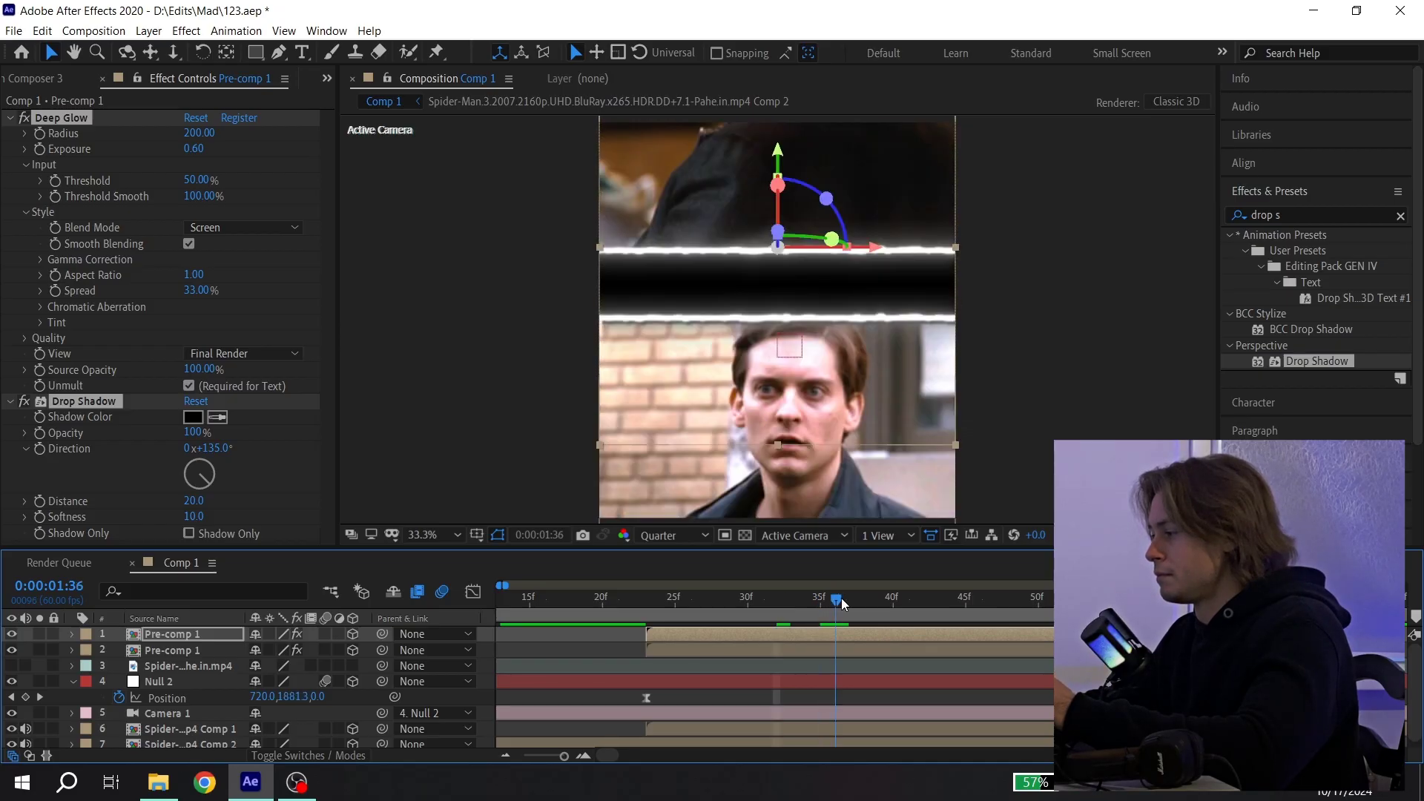
click(638, 598)
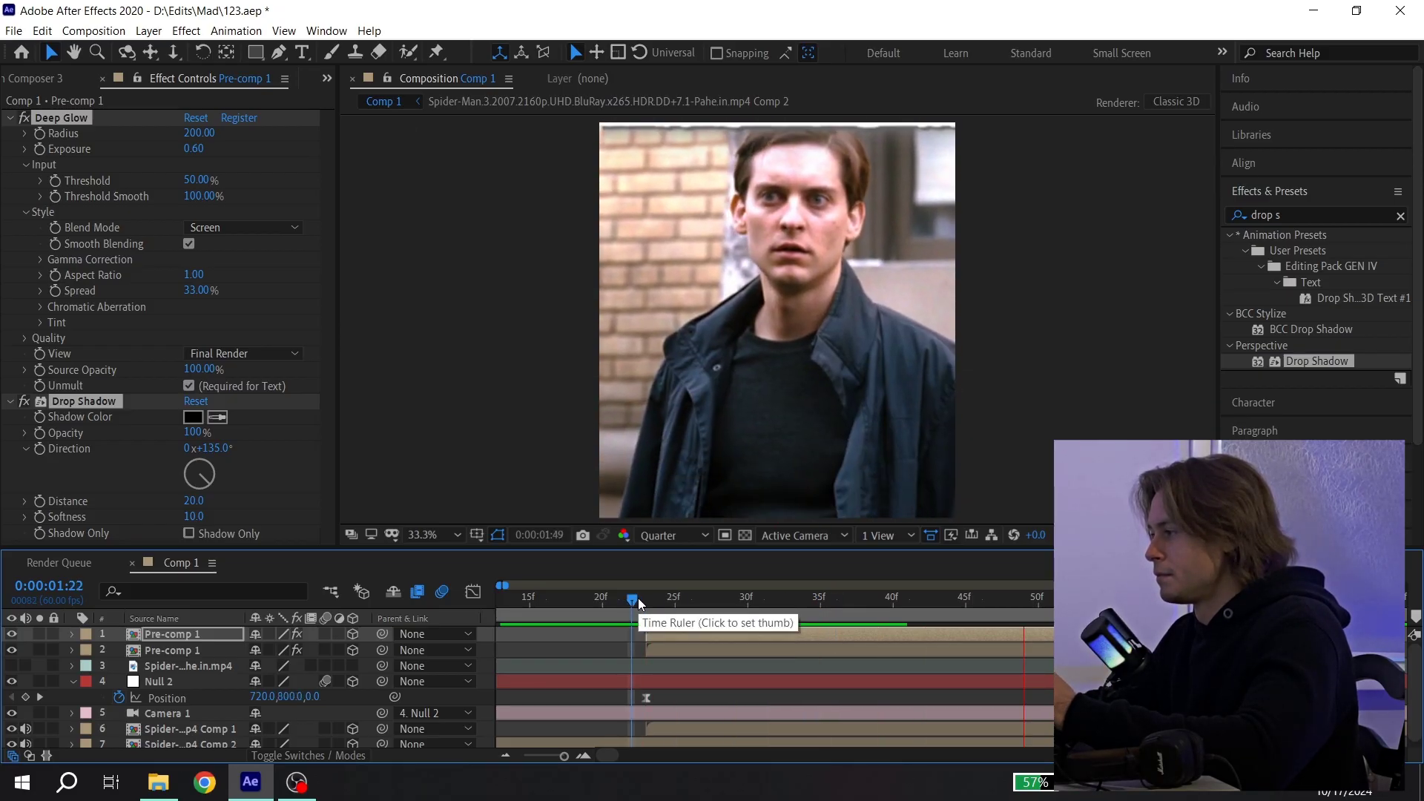
drag(638, 598, 806, 598)
Add a text layer with a made-up nickname and move it into the black gap between the two clips
click(812, 648)
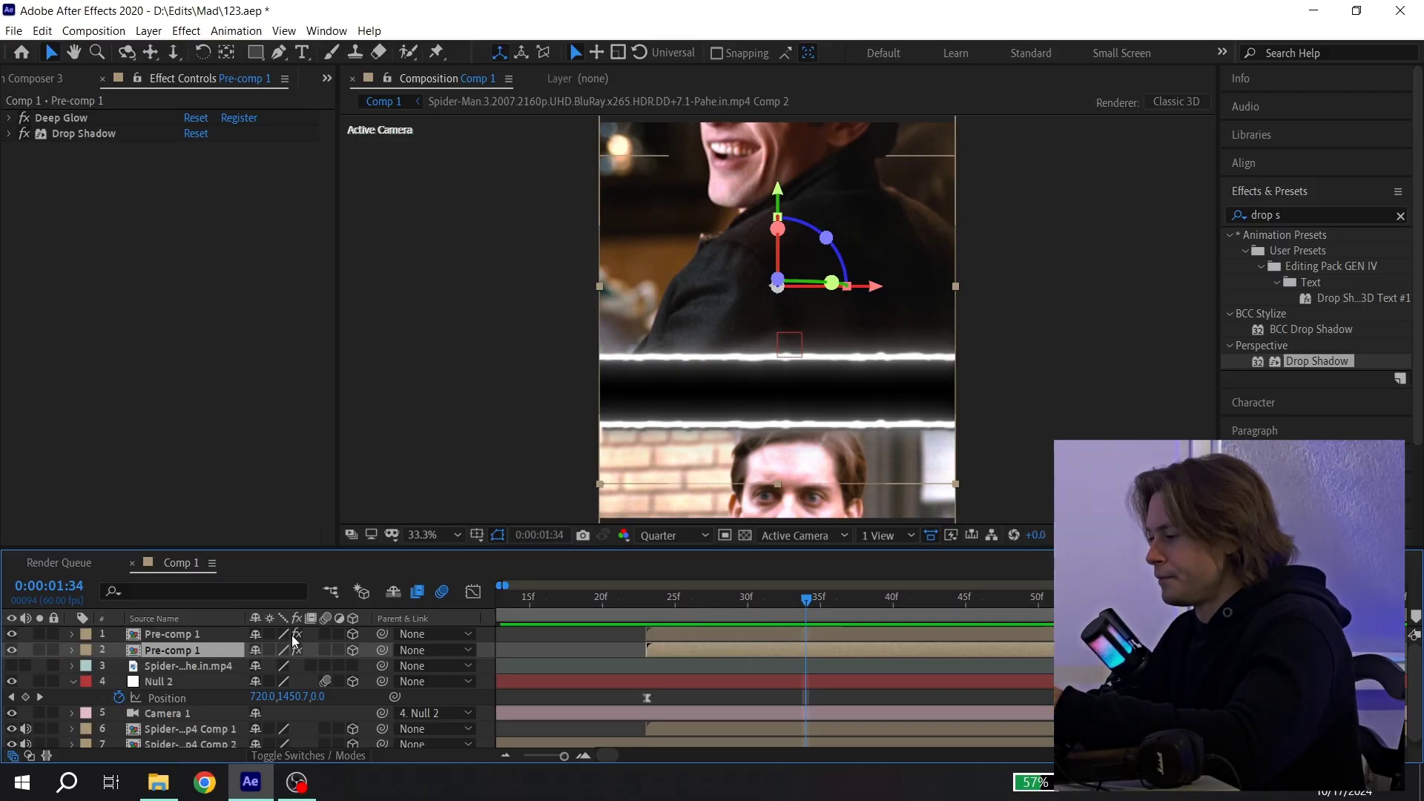
click(171, 634)
right_click(121, 633)
mouse_move(178, 466)
click(372, 482)
text(yaniksksks)
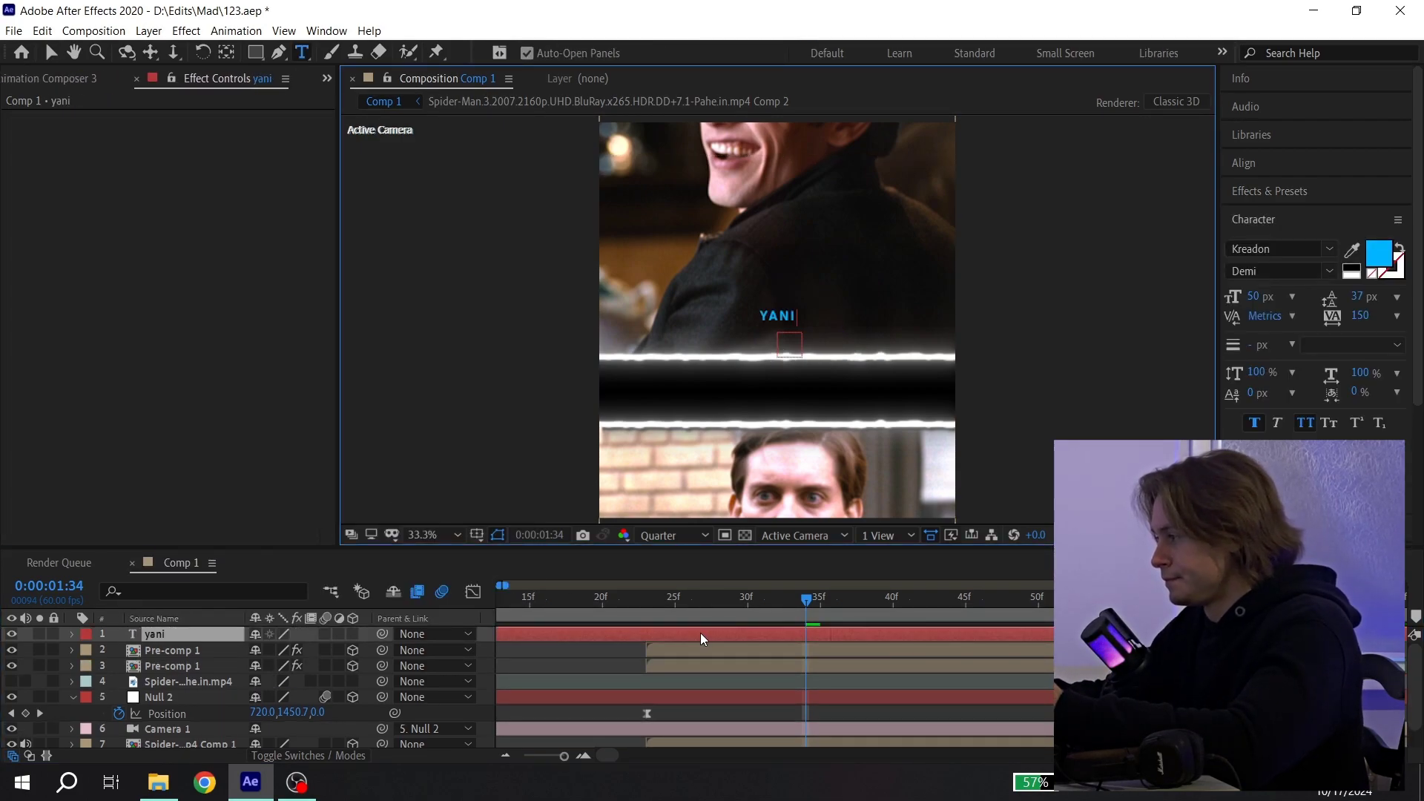
click(53, 55)
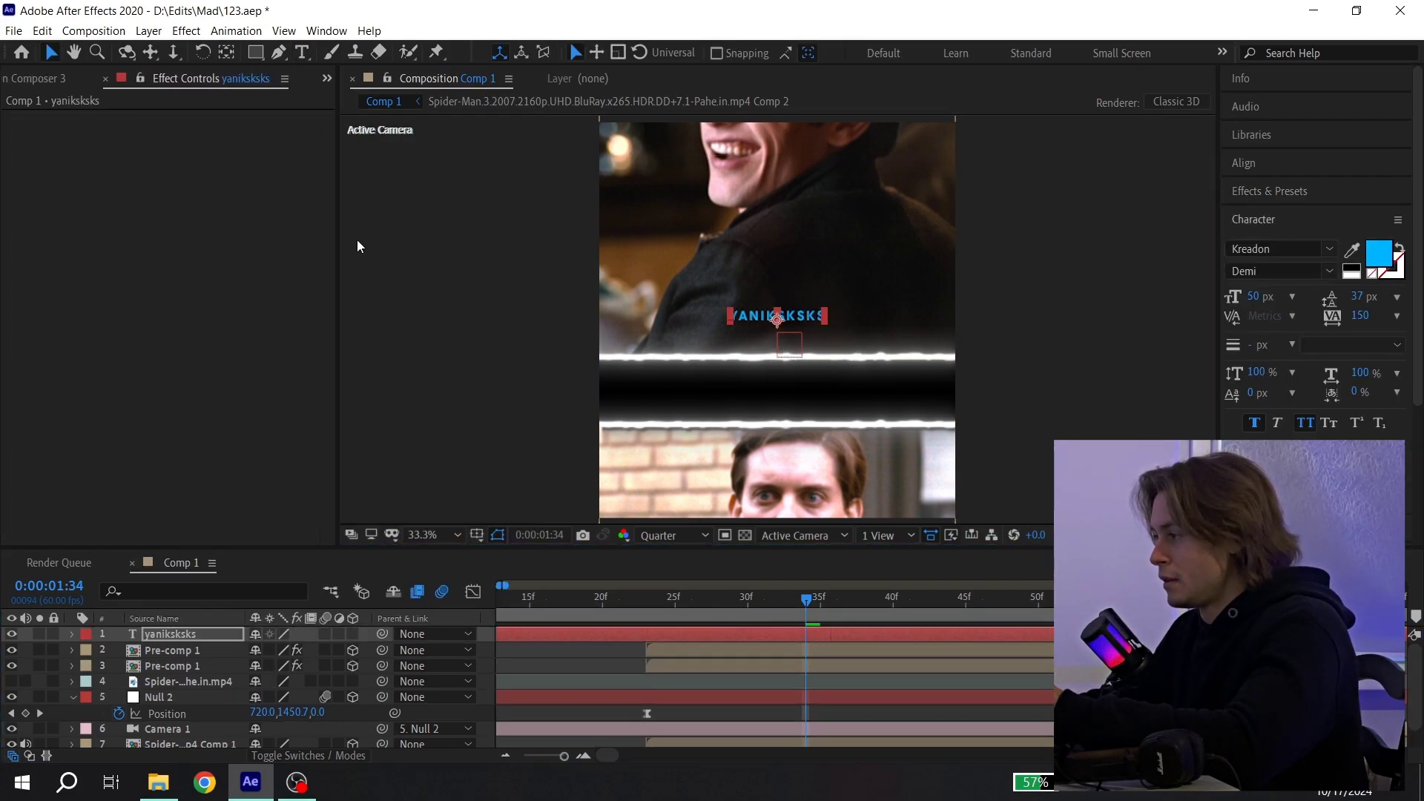
drag(803, 315, 798, 388)
Set the text's font size to 120 px and centre it horizontally in the composition
drag(1259, 294, 1323, 299)
click(1259, 299)
text(1)
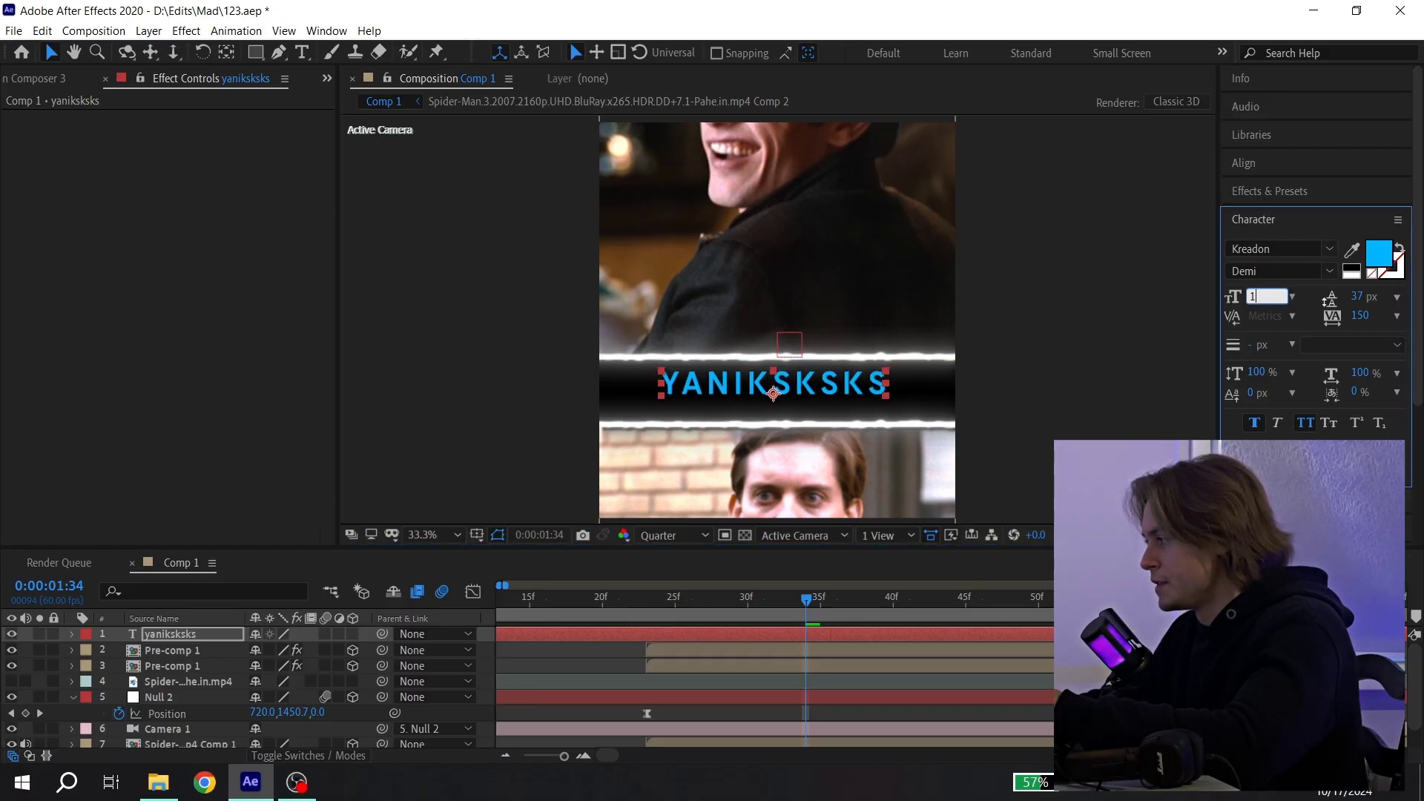
text(20)
key(Return)
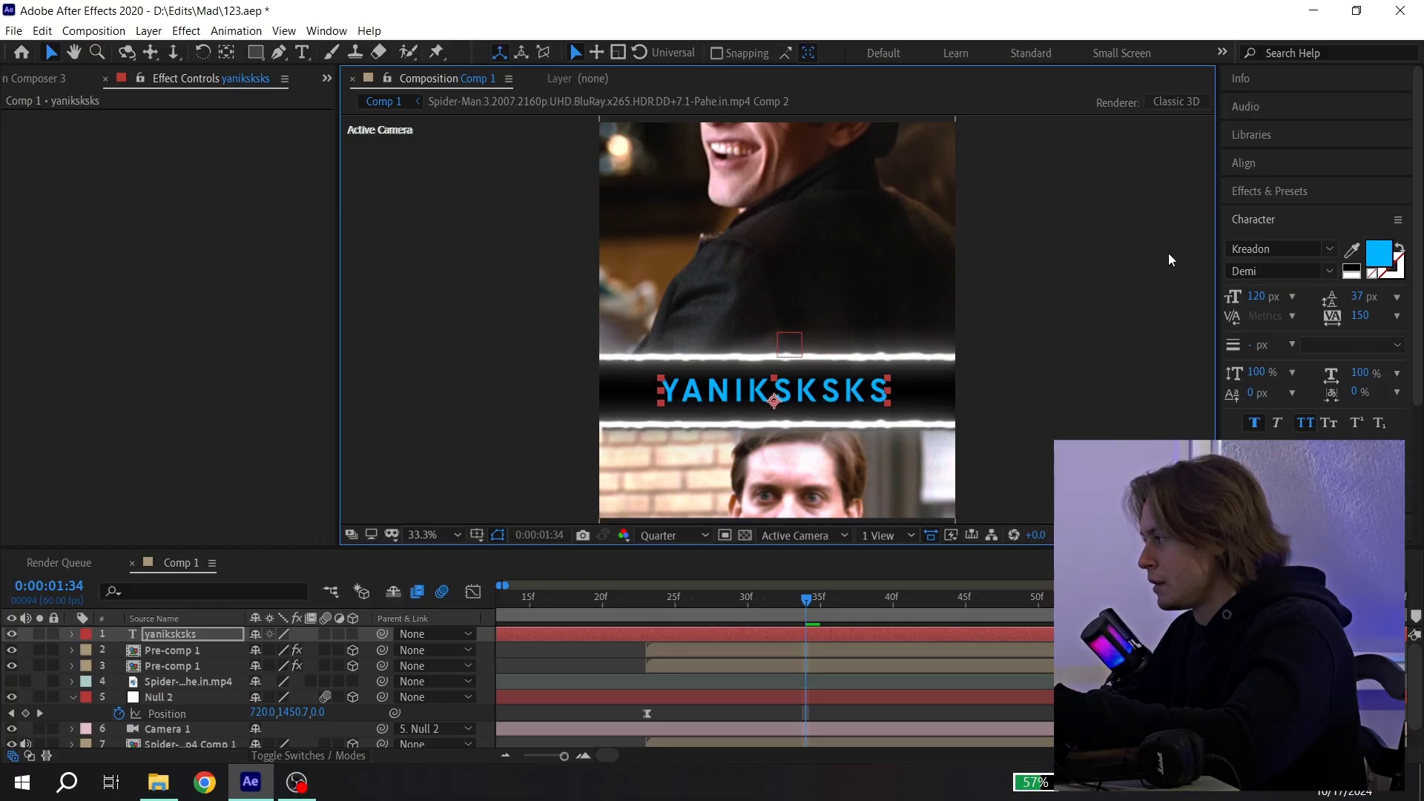
click(1244, 163)
click(1270, 209)
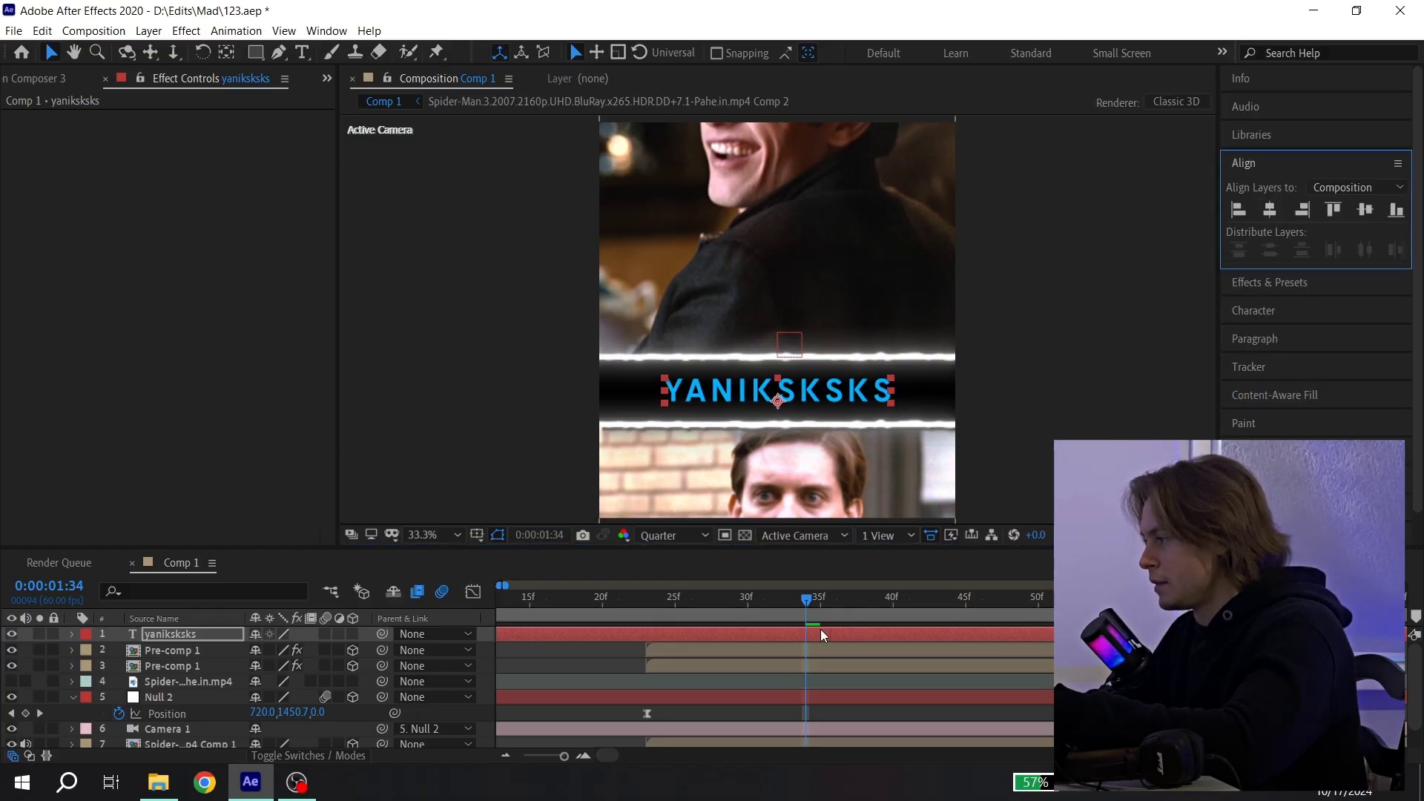
Place the text layer beneath Camera 1, make it 3D and lower it back into the black gap, checking the slide
drag(189, 634, 206, 690)
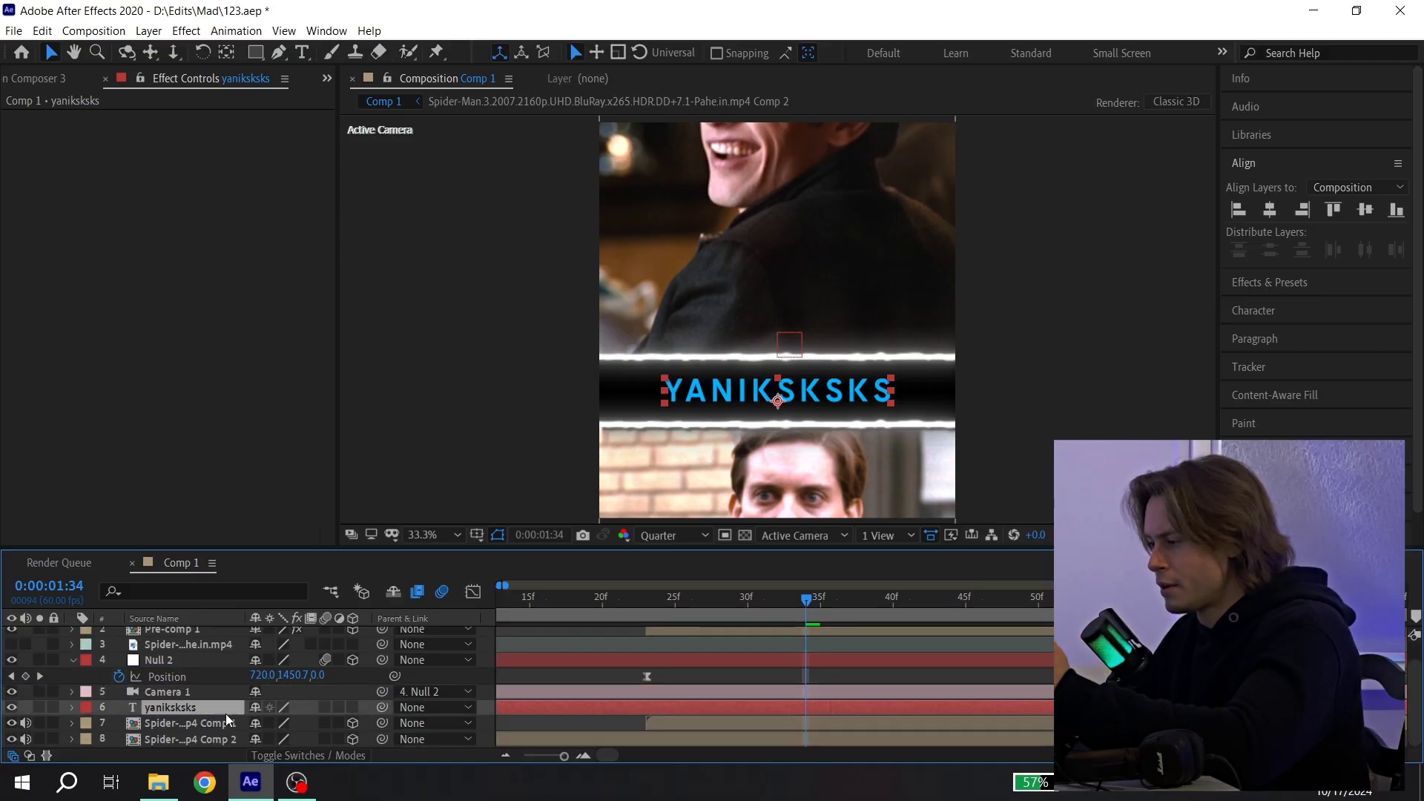
click(353, 707)
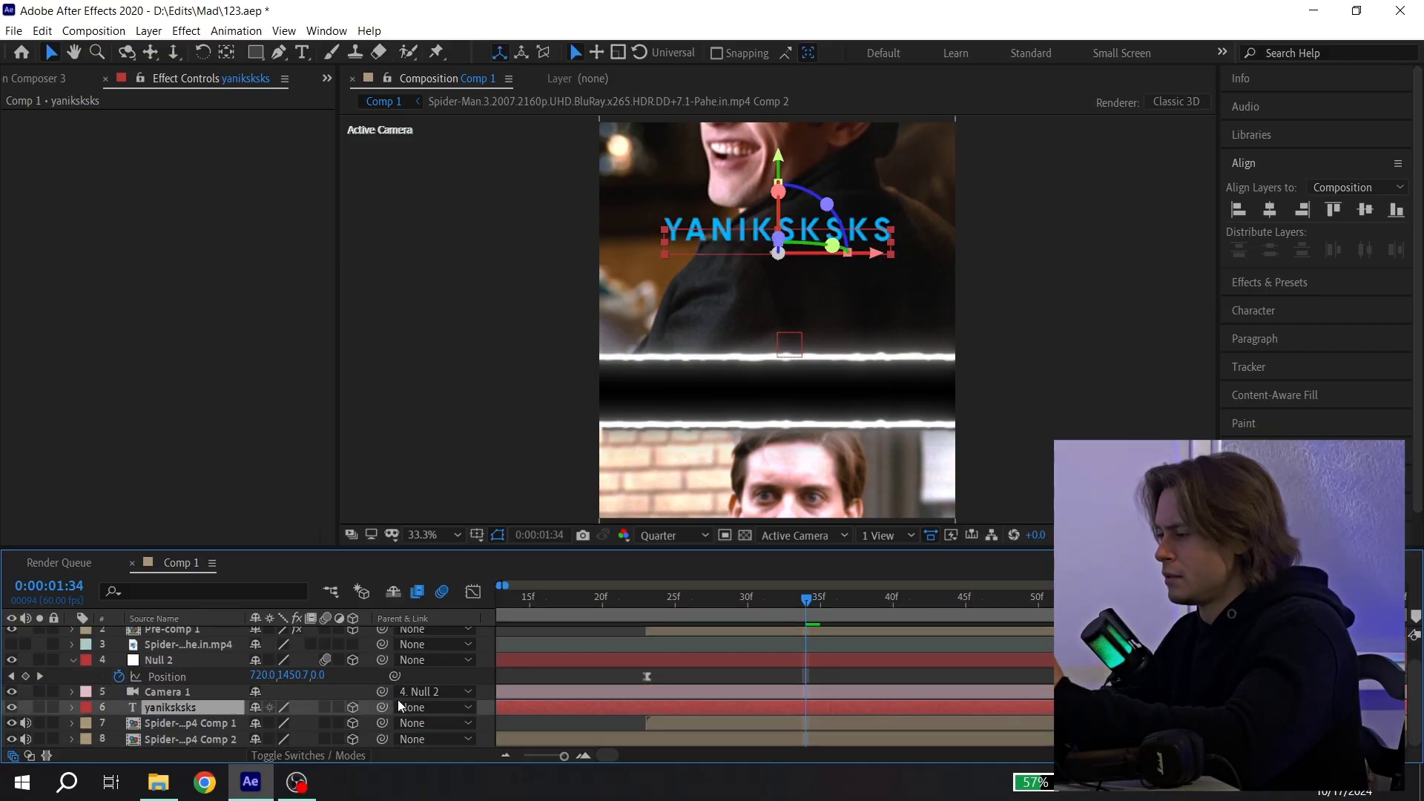
key(p)
scroll(284, 720, down, 1)
mouse_move(284, 707)
mouse_down()
mouse_move(293, 722)
mouse_move(300, 708)
mouse_move(311, 797)
mouse_move(298, 712)
mouse_up()
drag(669, 601, 647, 601)
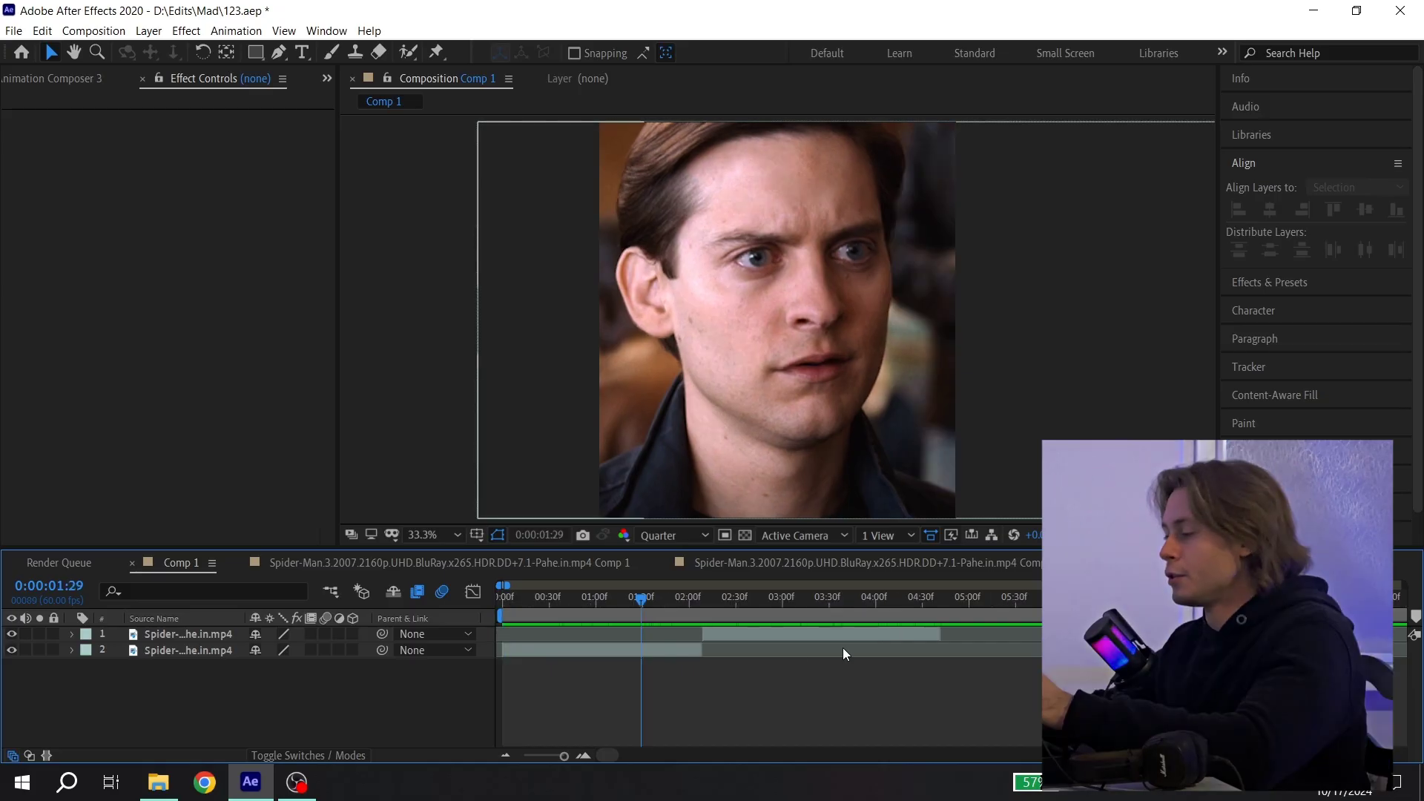
Move the second clip to start at 0:00:01:15, overlapping the first, and place it beneath the first clip's layer
key(=)
drag(953, 635, 792, 635)
drag(694, 599, 685, 603)
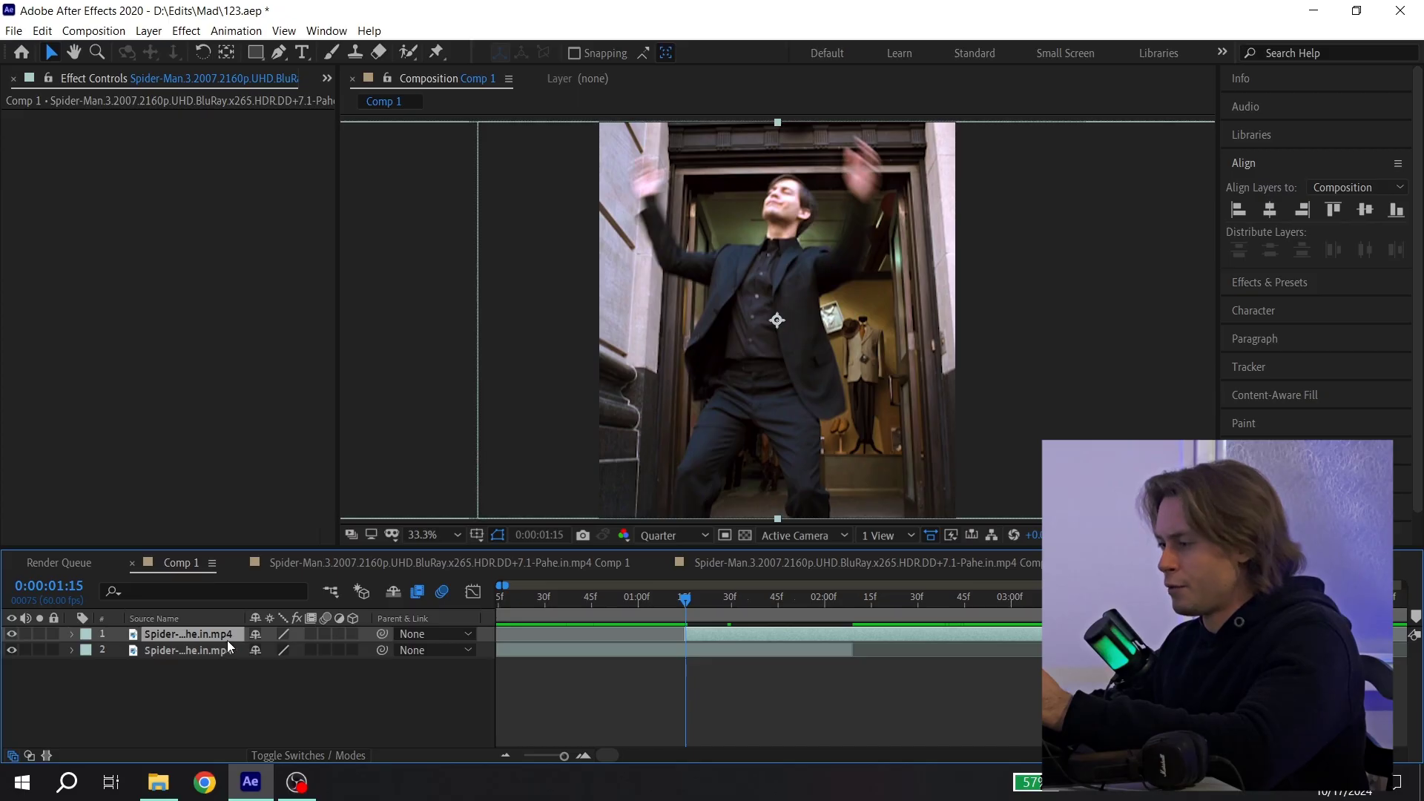
drag(227, 640, 305, 662)
scroll(733, 656, down, 2)
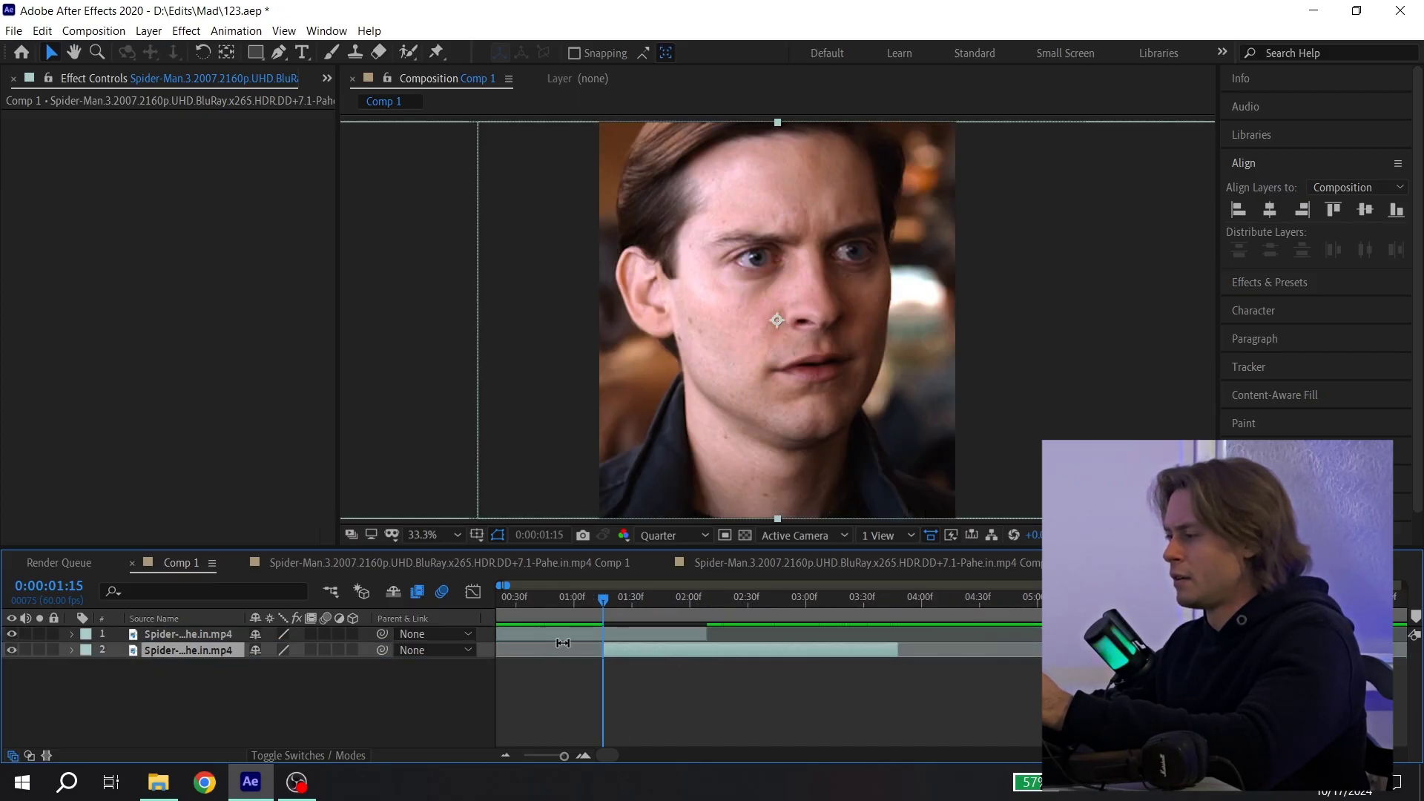
scroll(611, 638, up, 2)
Pre-compose each clip separately, moving all attributes and adjusting the duration to the layer's time span
click(665, 638)
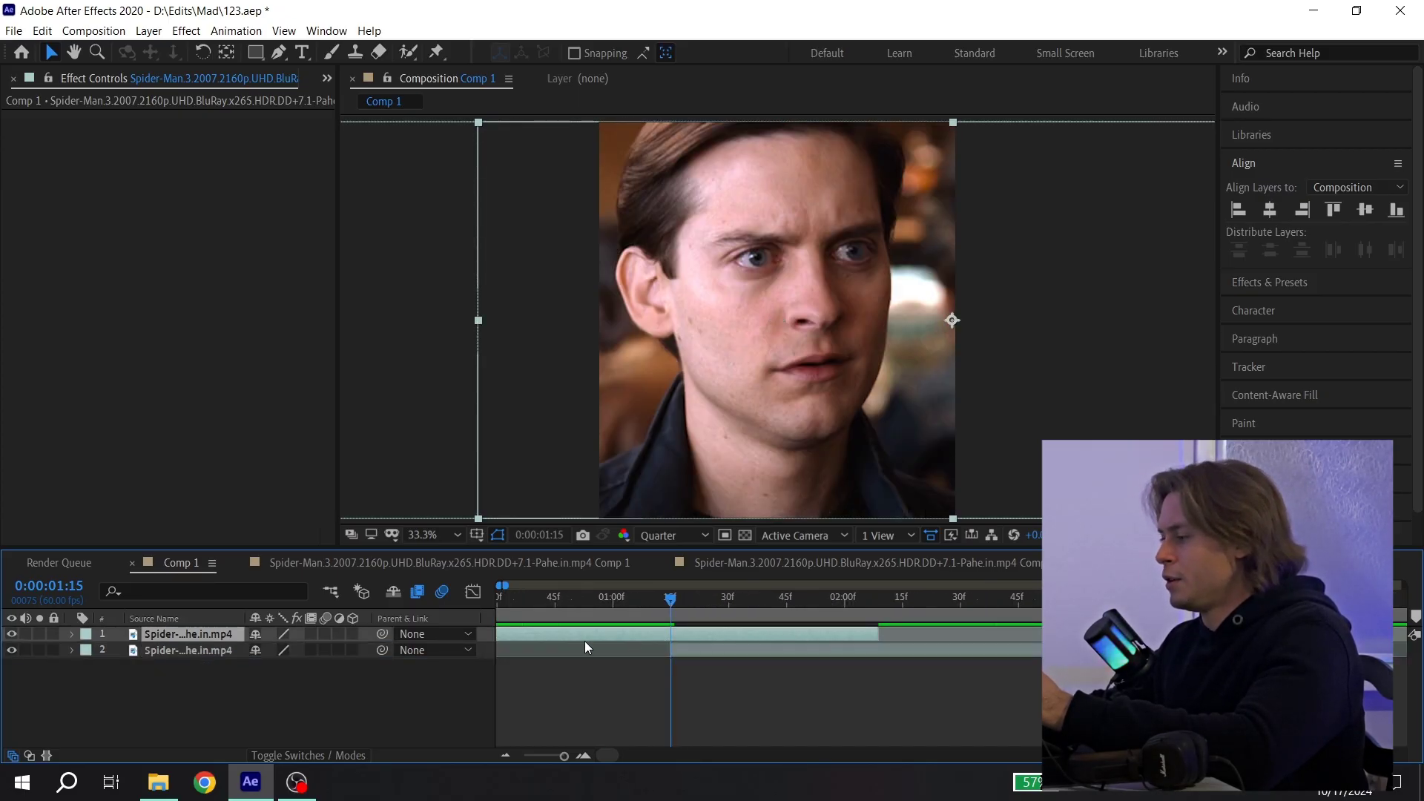
right_click(643, 635)
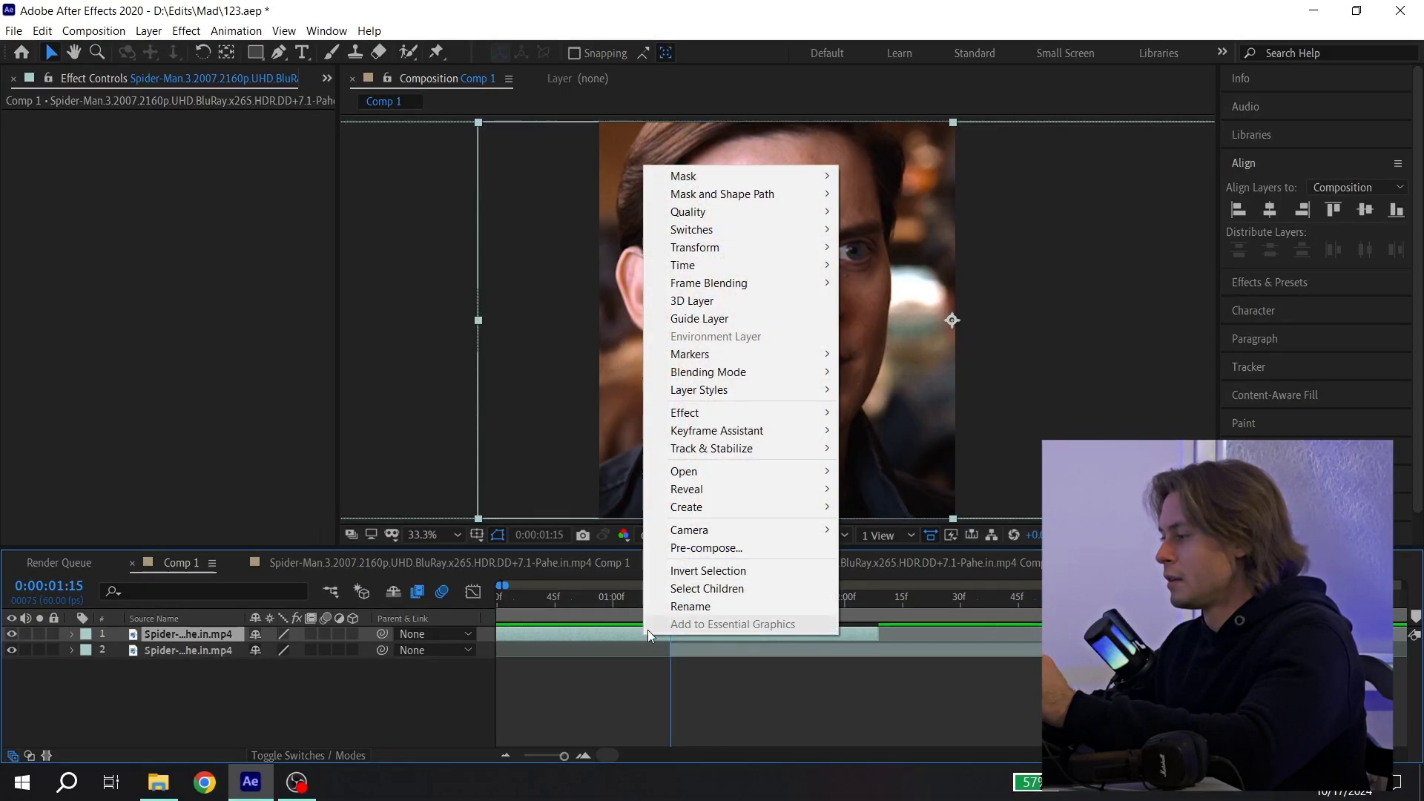
click(691, 549)
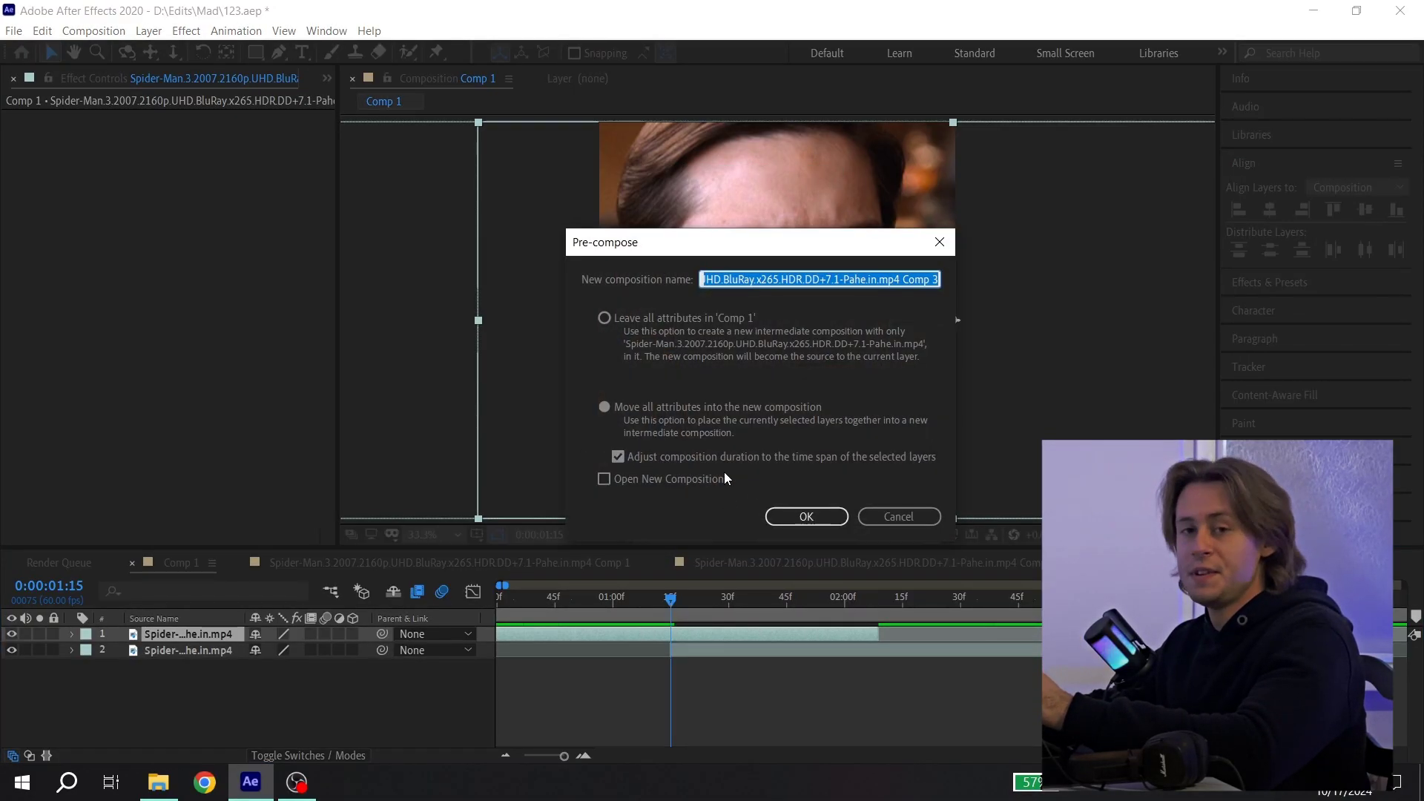
click(807, 516)
right_click(719, 655)
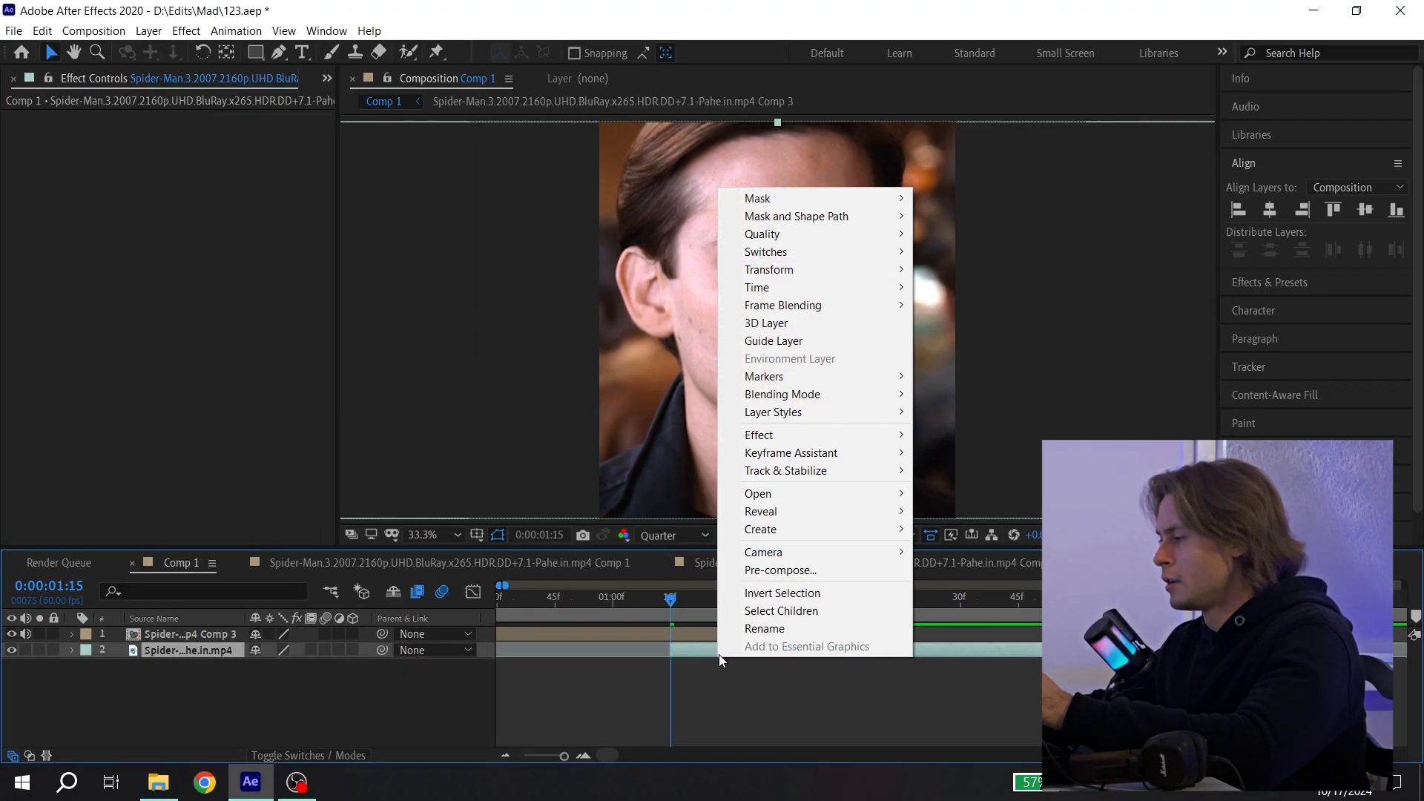
click(773, 570)
click(798, 517)
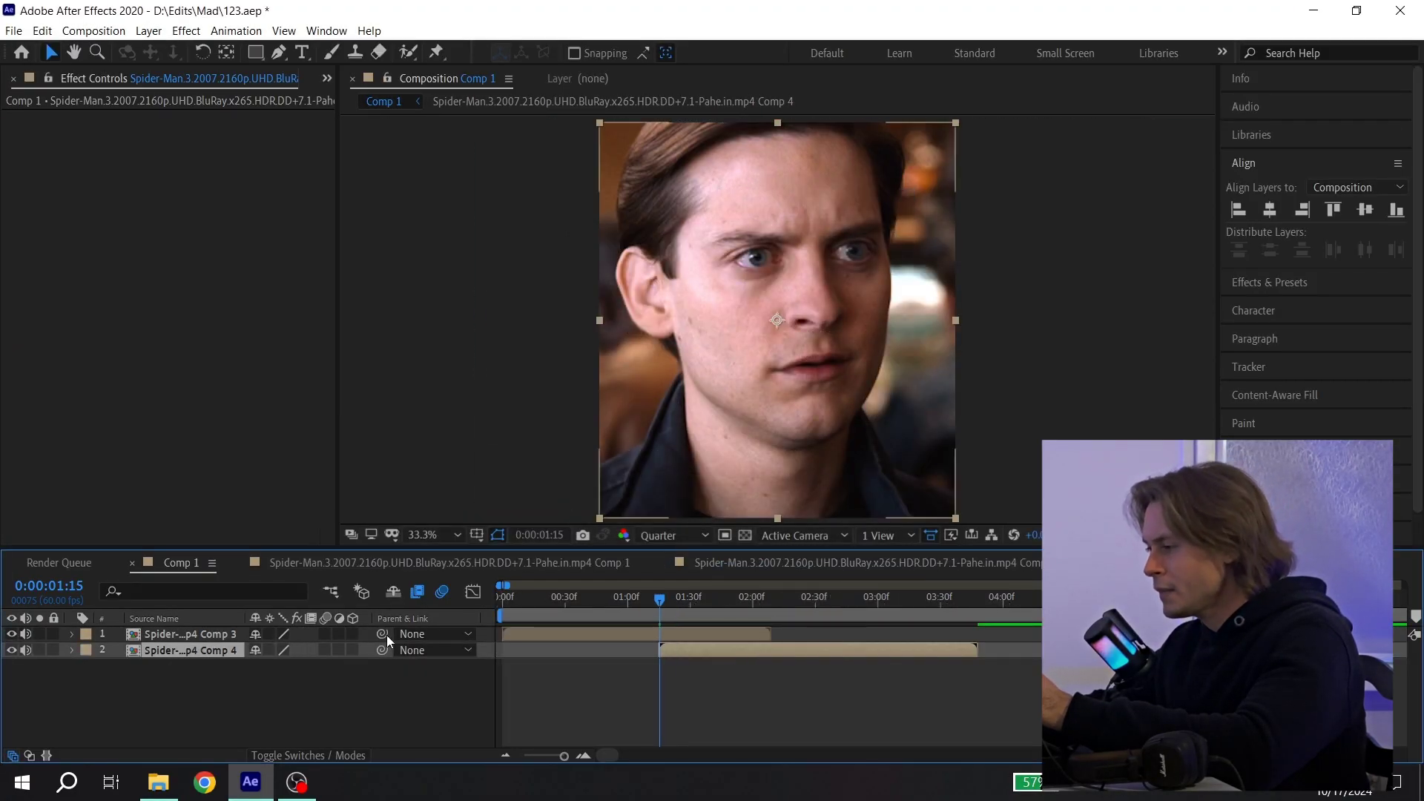
Make both pre-composed clips 3D layers
drag(353, 635, 352, 652)
key(minus)
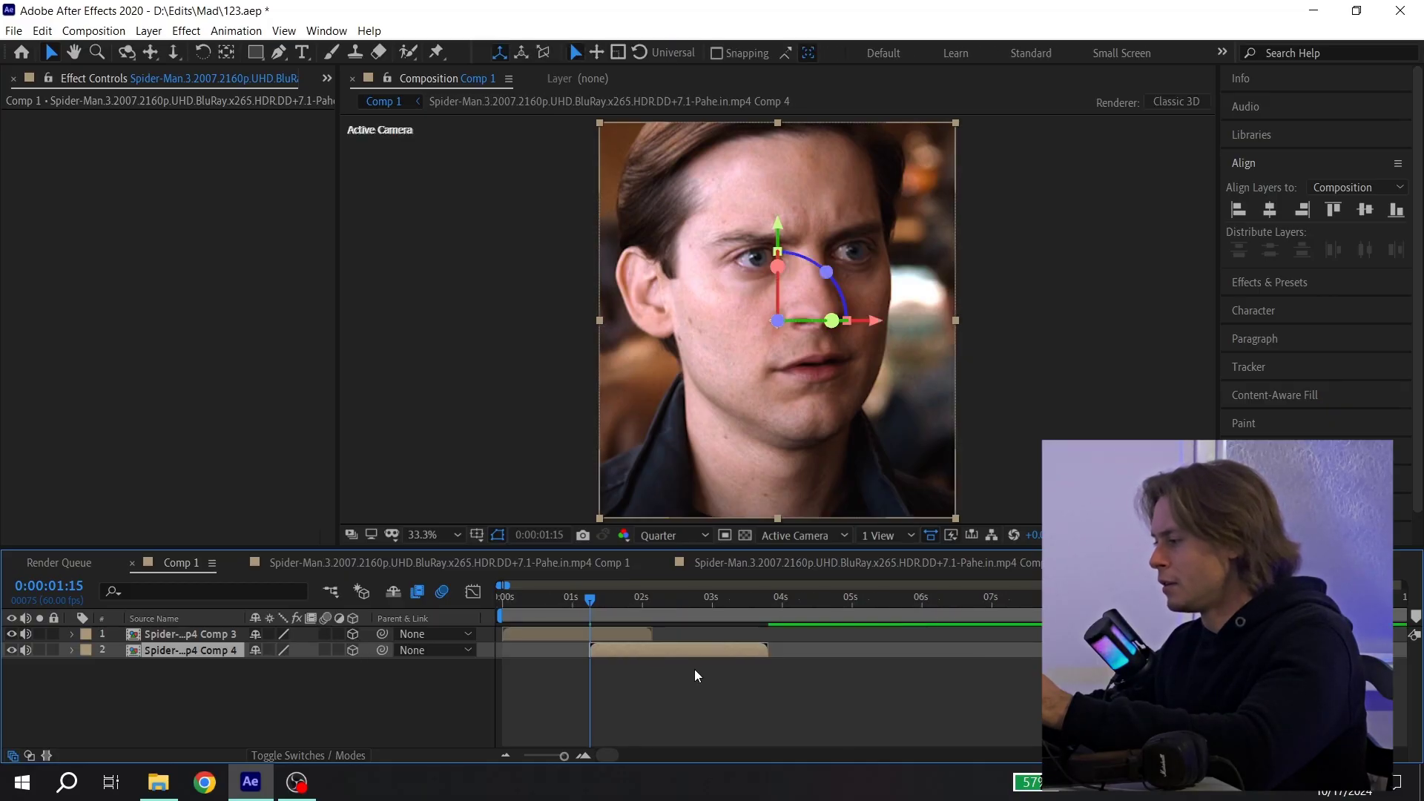
click(519, 633)
key(equal)
Add a camera and a null object above the two pre-composed clips
right_click(159, 671)
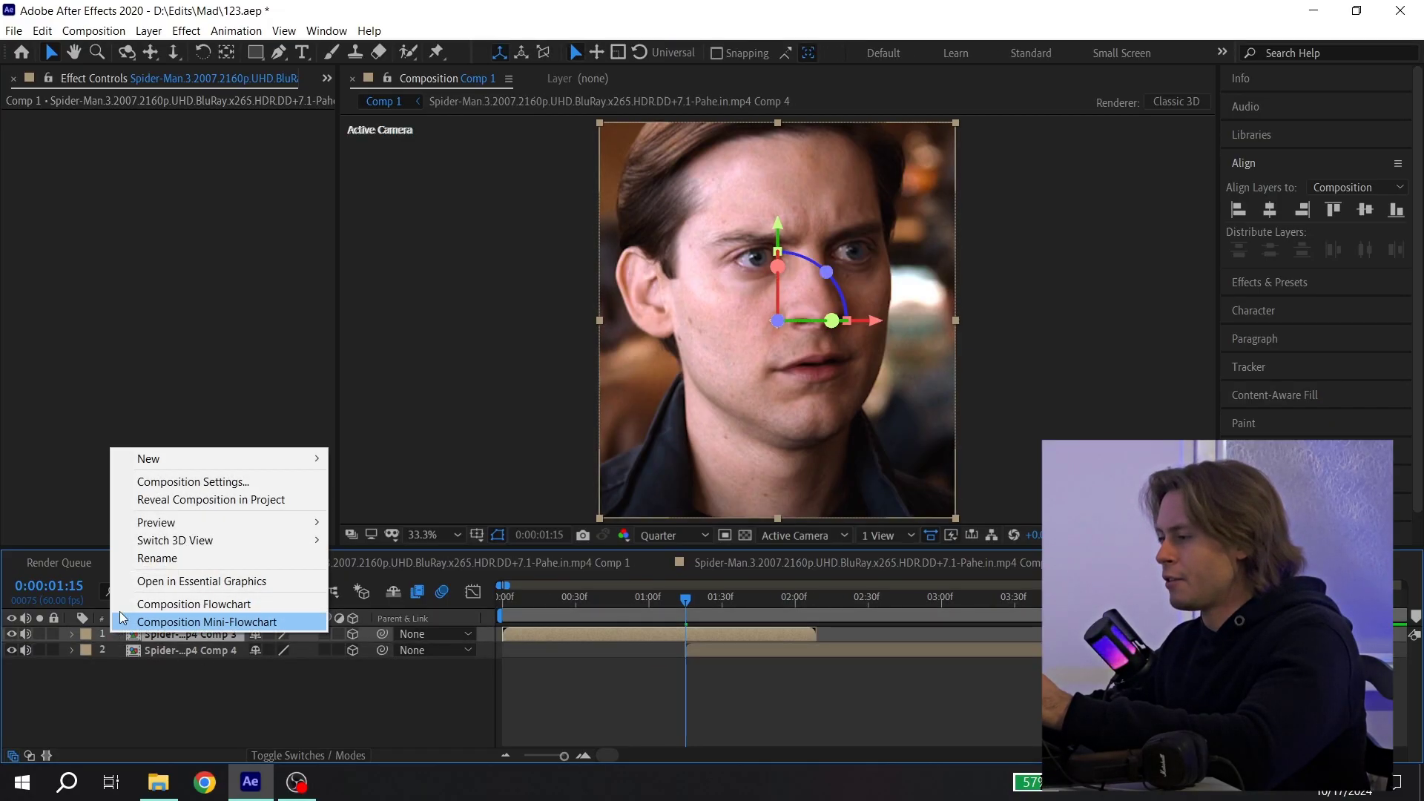
mouse_move(185, 457)
click(367, 534)
click(900, 591)
right_click(159, 704)
mouse_move(167, 458)
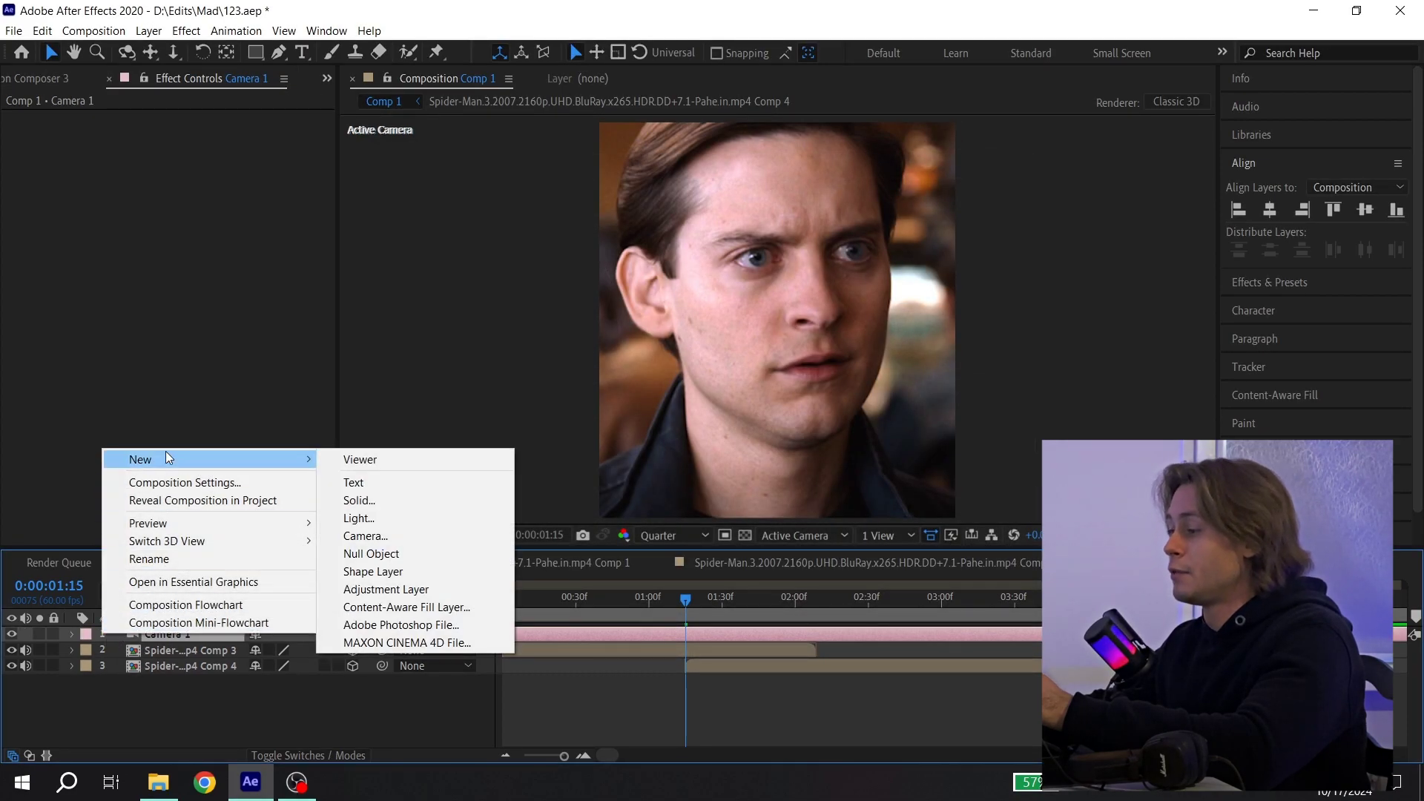
click(435, 555)
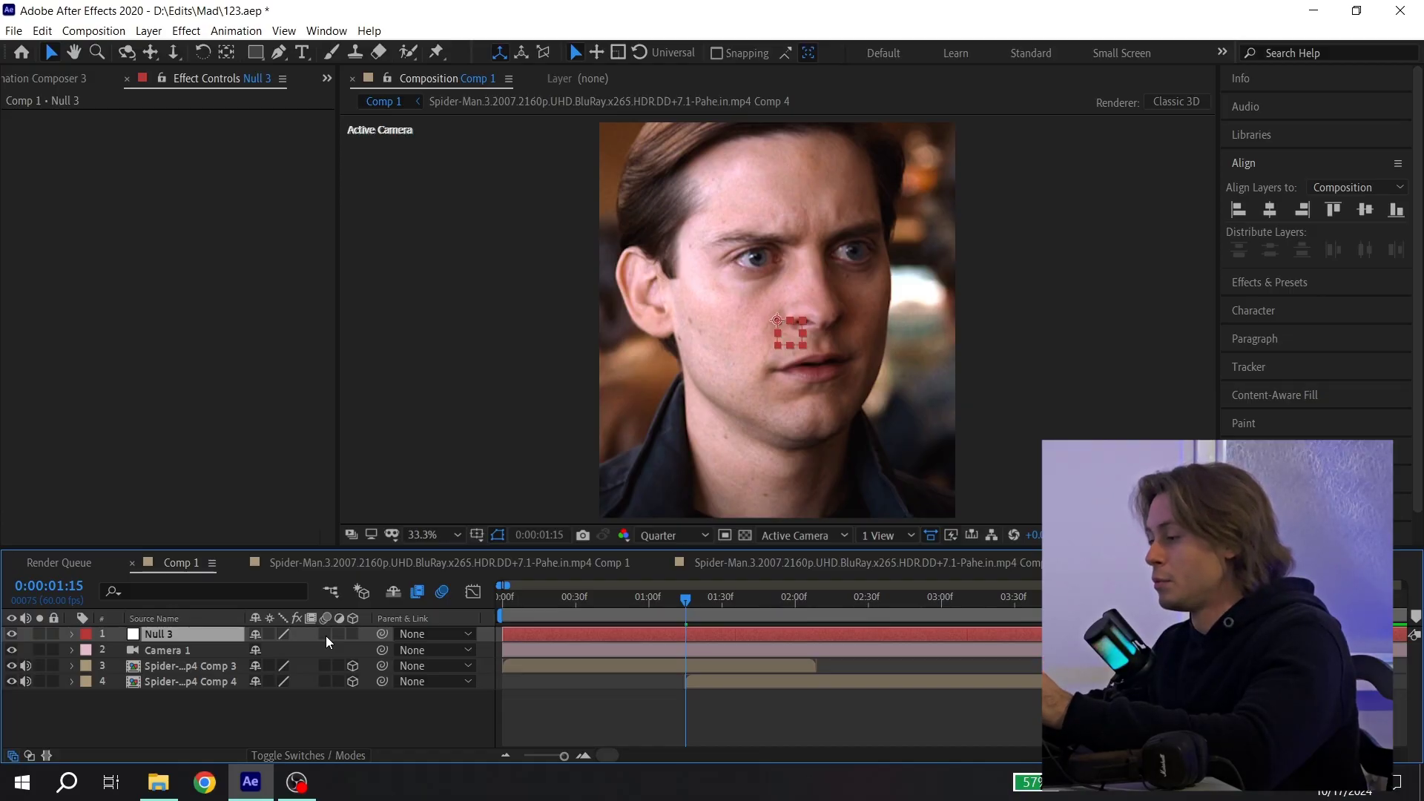
Make the null a 3D layer and parent the camera to it
click(352, 634)
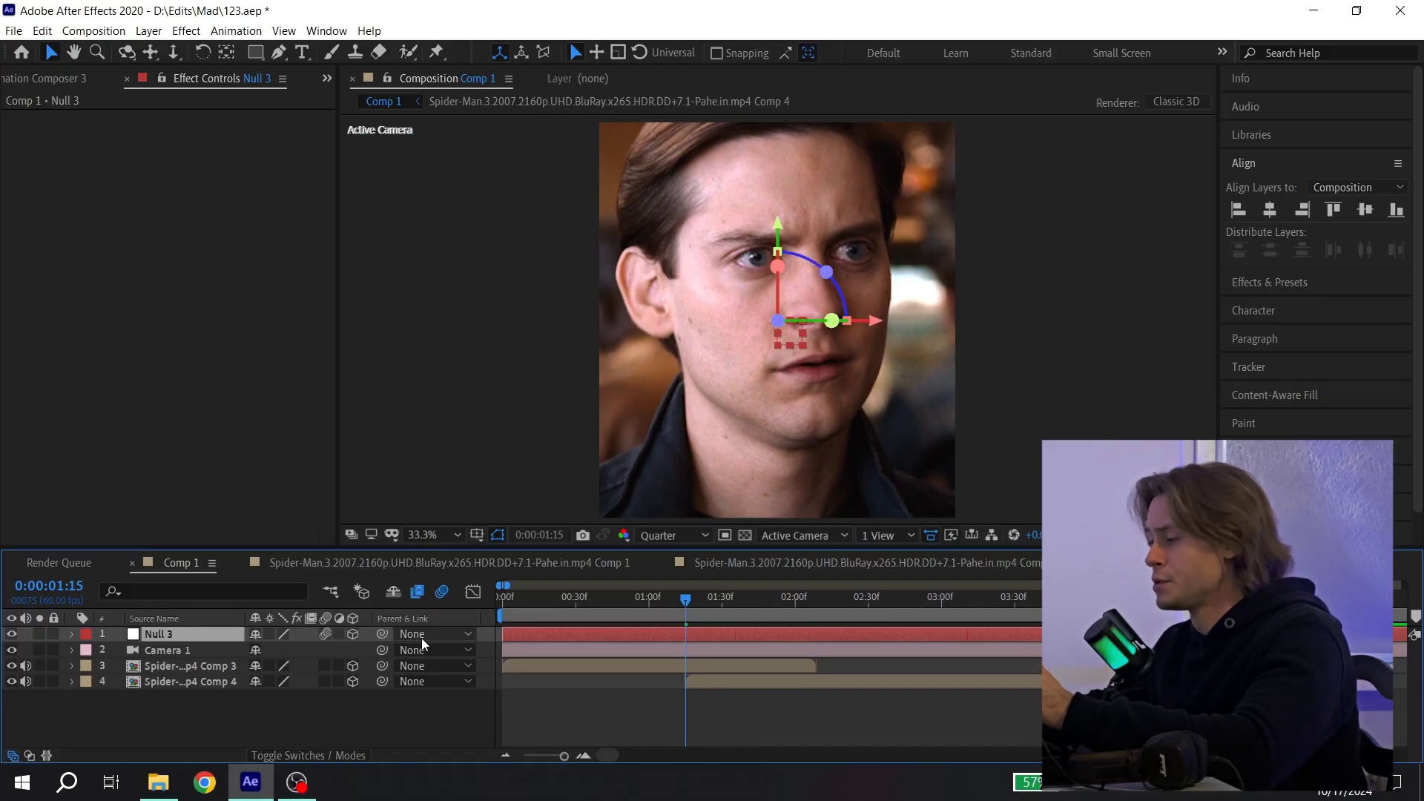
click(595, 650)
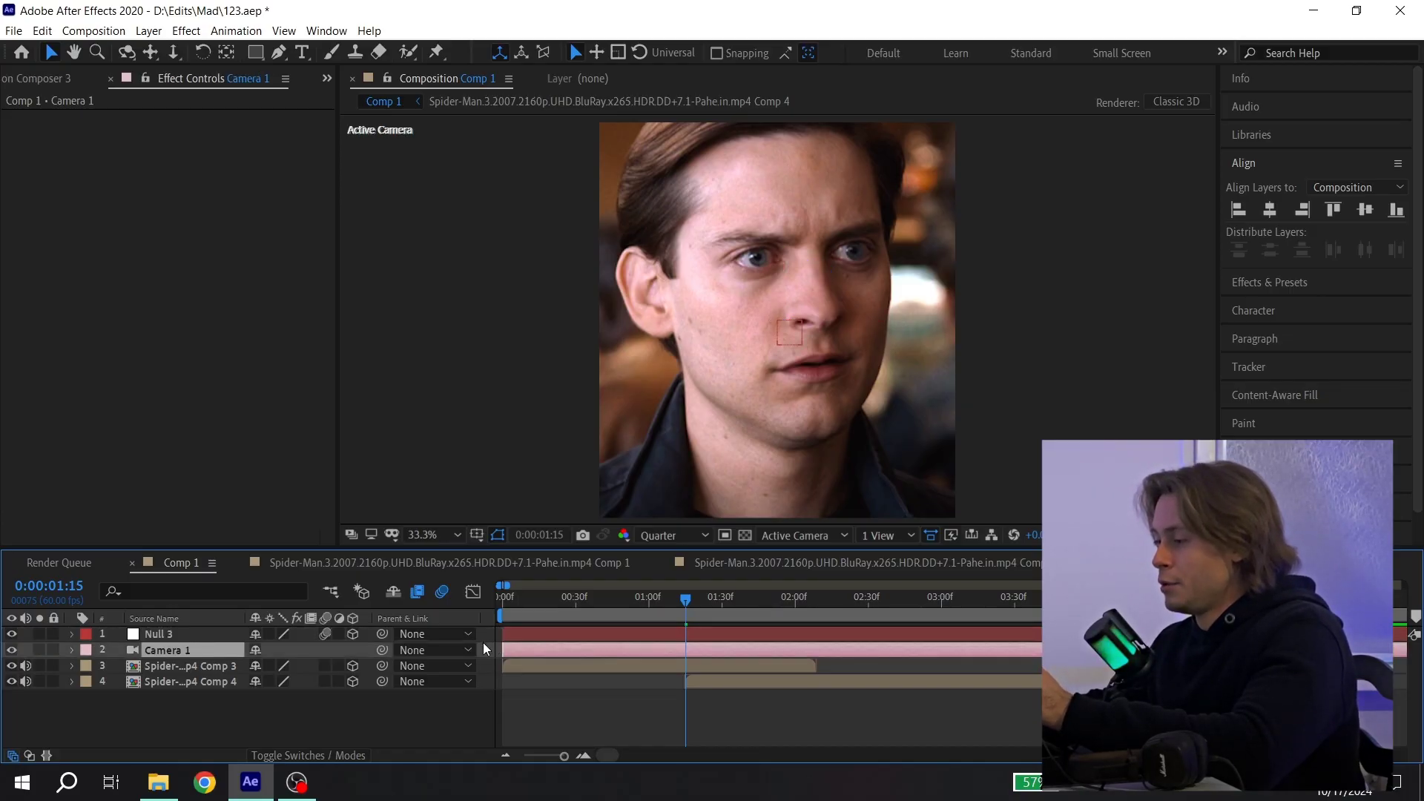
drag(383, 648, 199, 638)
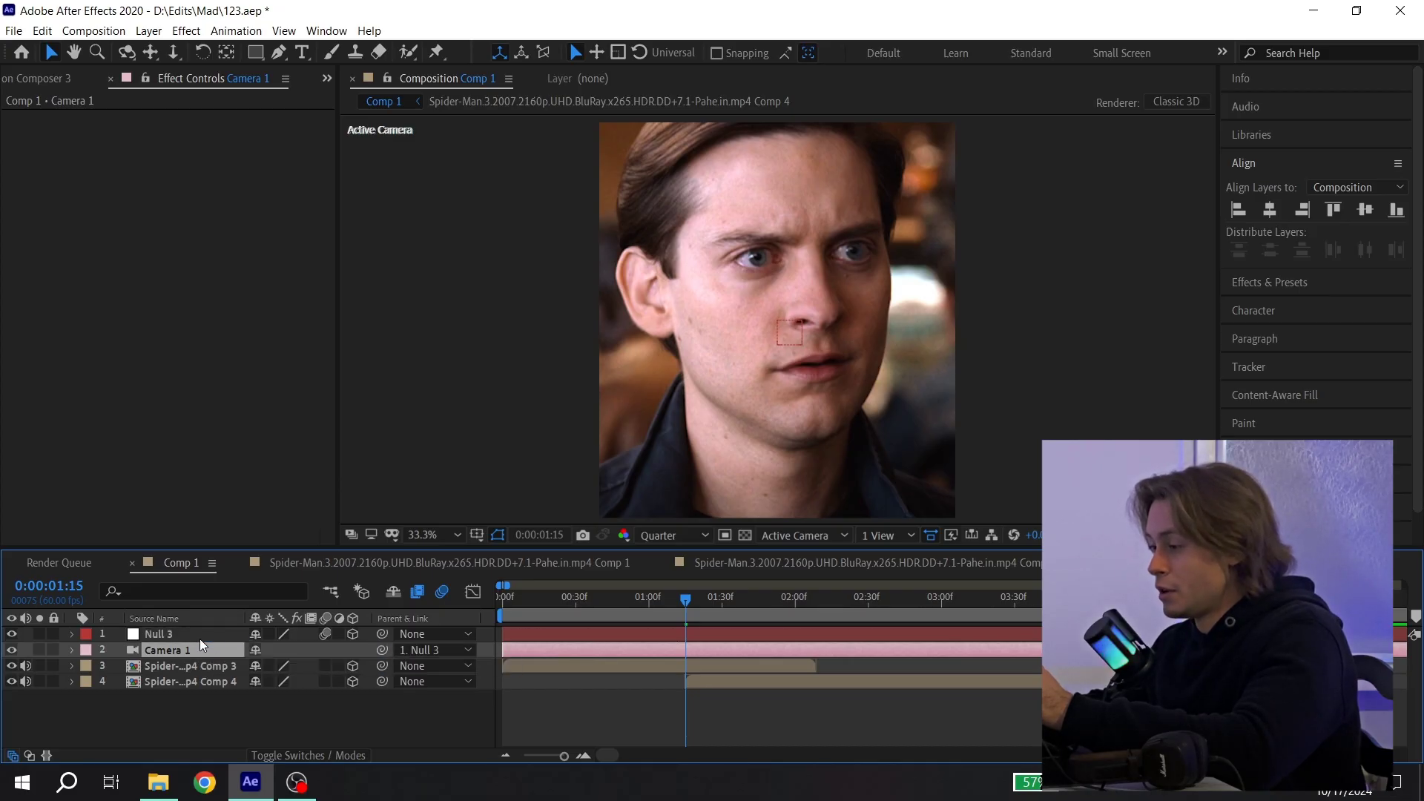
Draw a closed RotoBezier mask with the Pen tool around the left-hand iris on the first clip's layer, previewing at Full resolution
scroll(808, 607, up, 3)
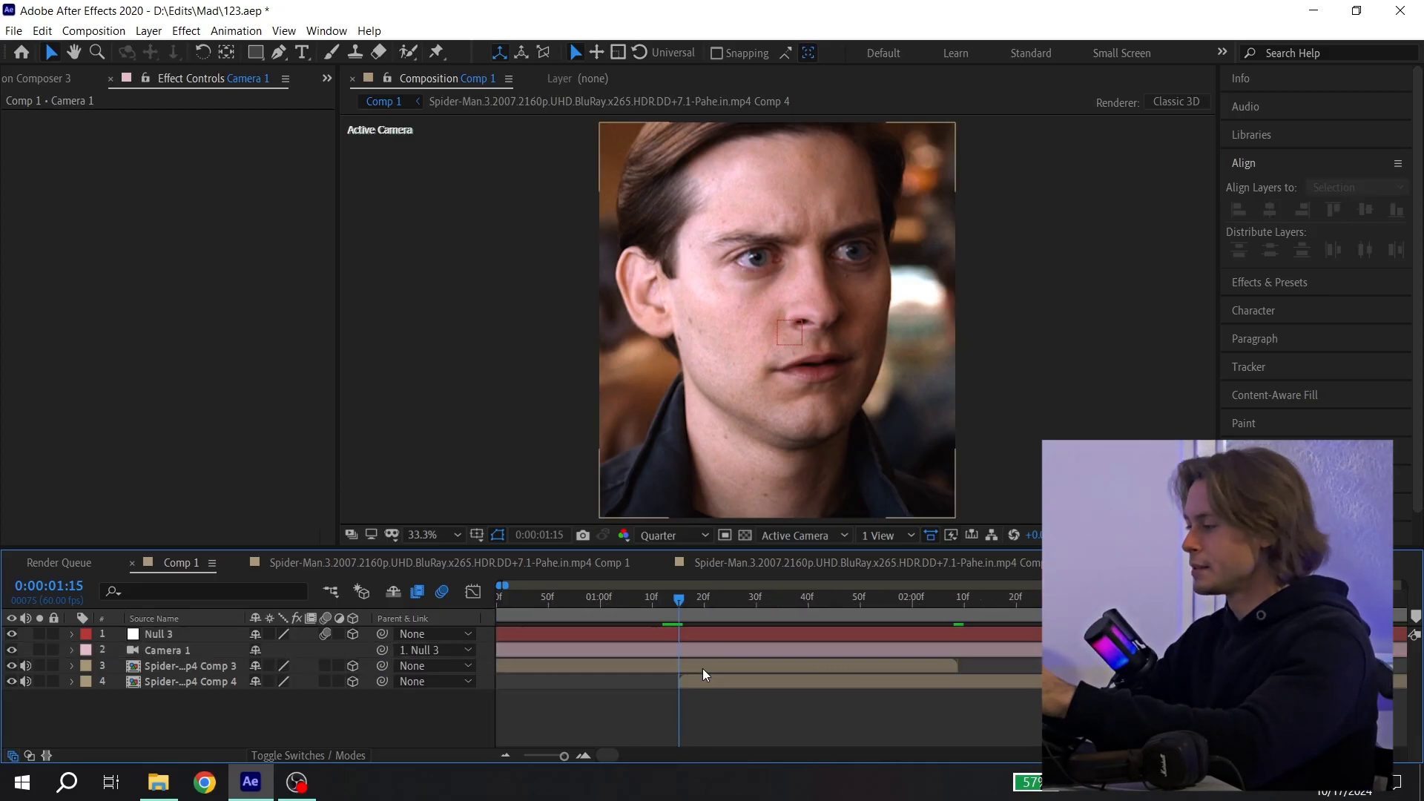
click(703, 670)
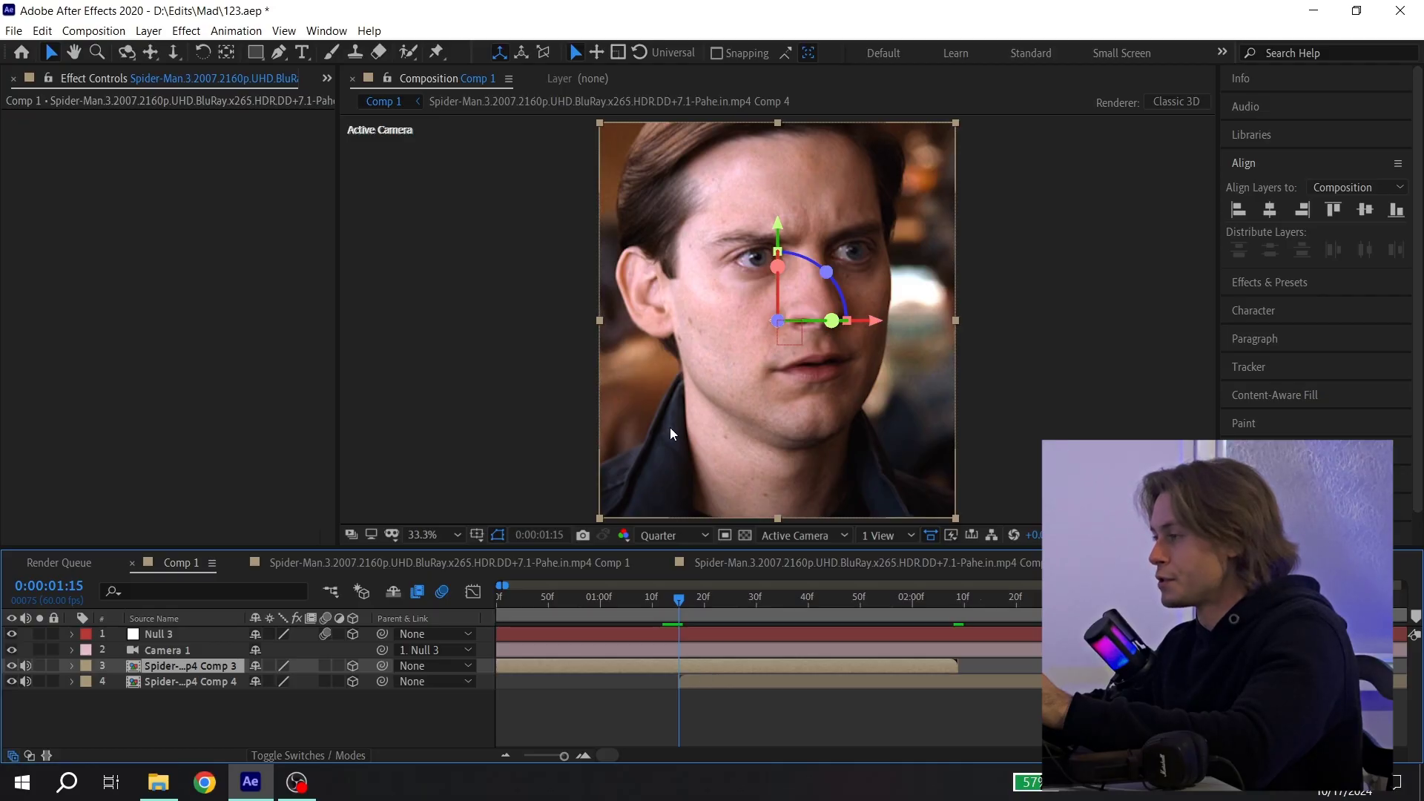
click(277, 56)
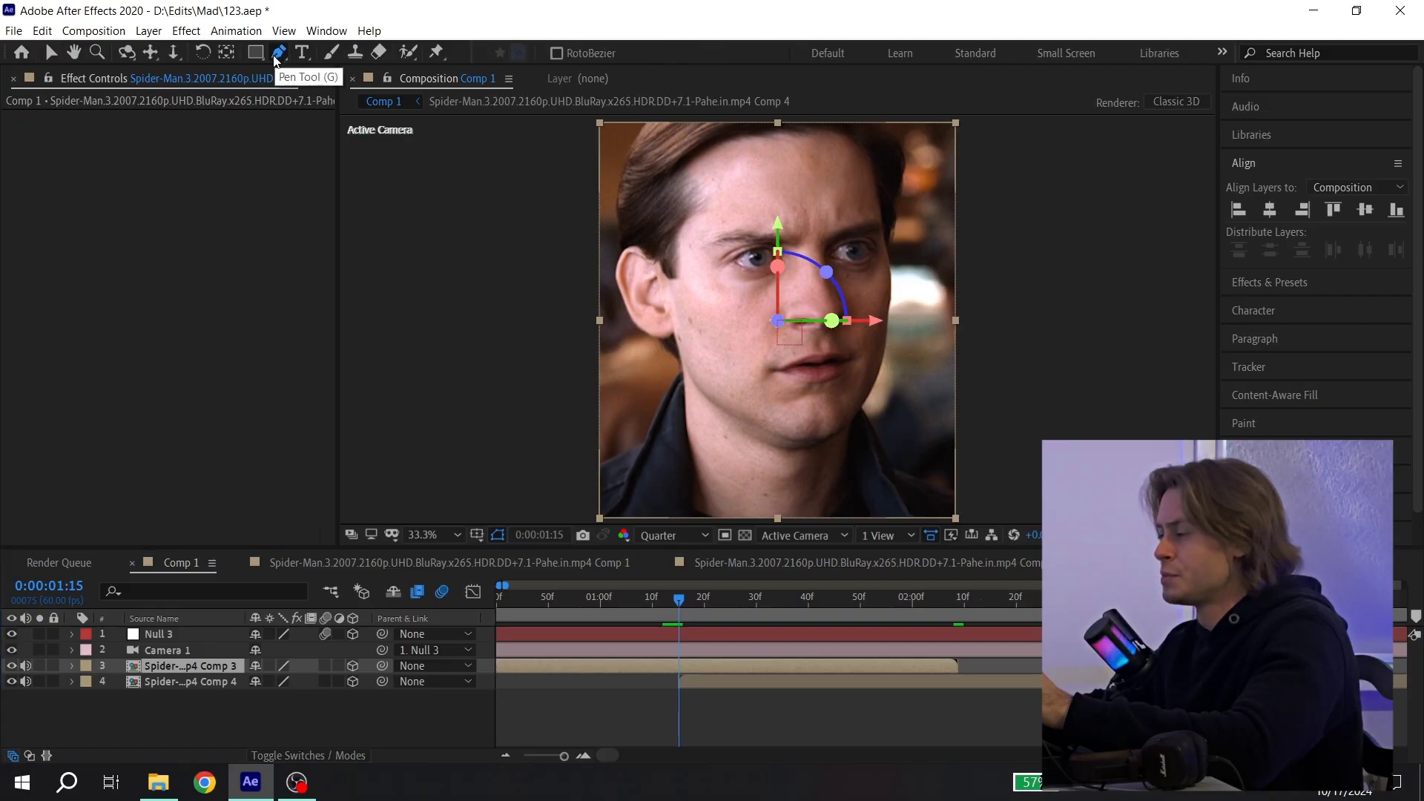
click(692, 535)
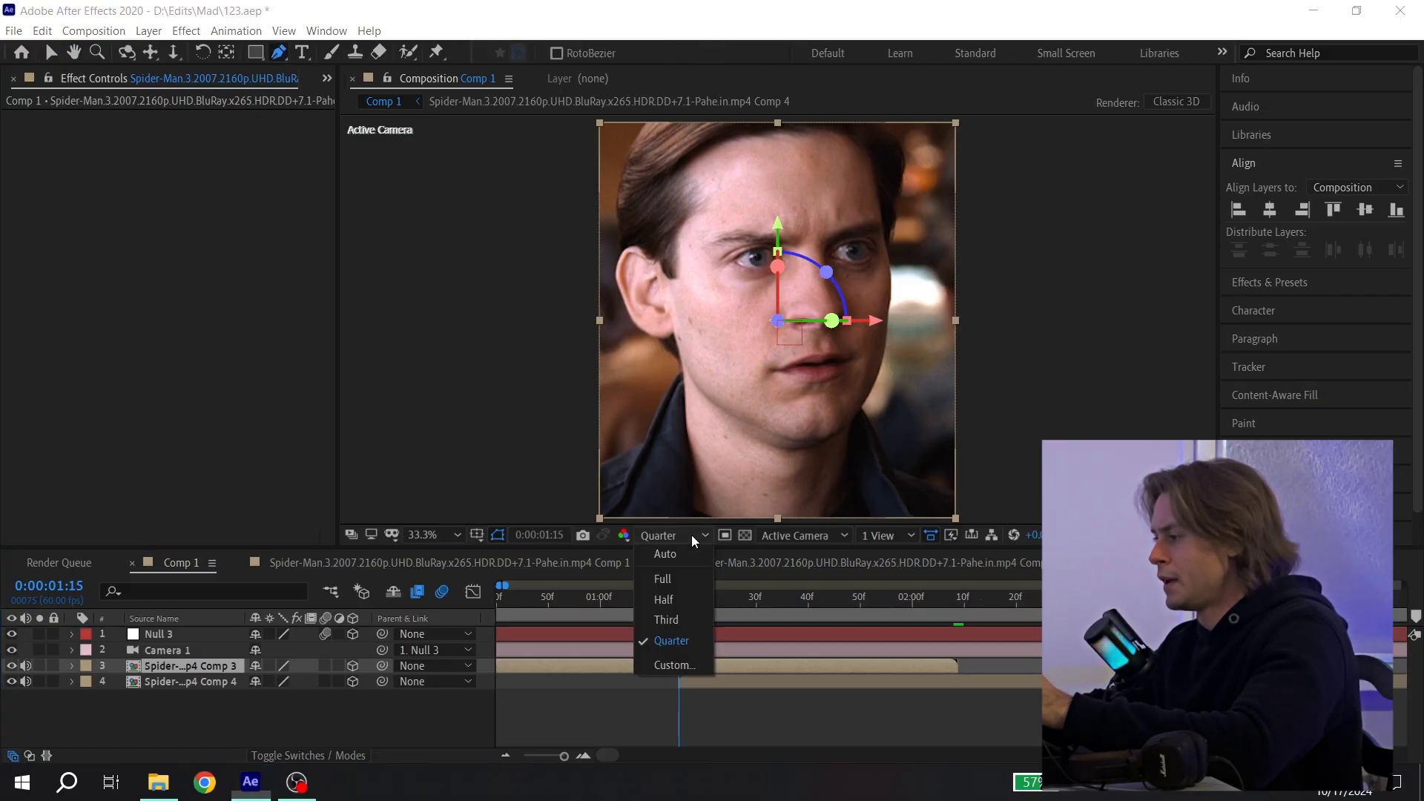
click(675, 578)
scroll(753, 246, up, 3)
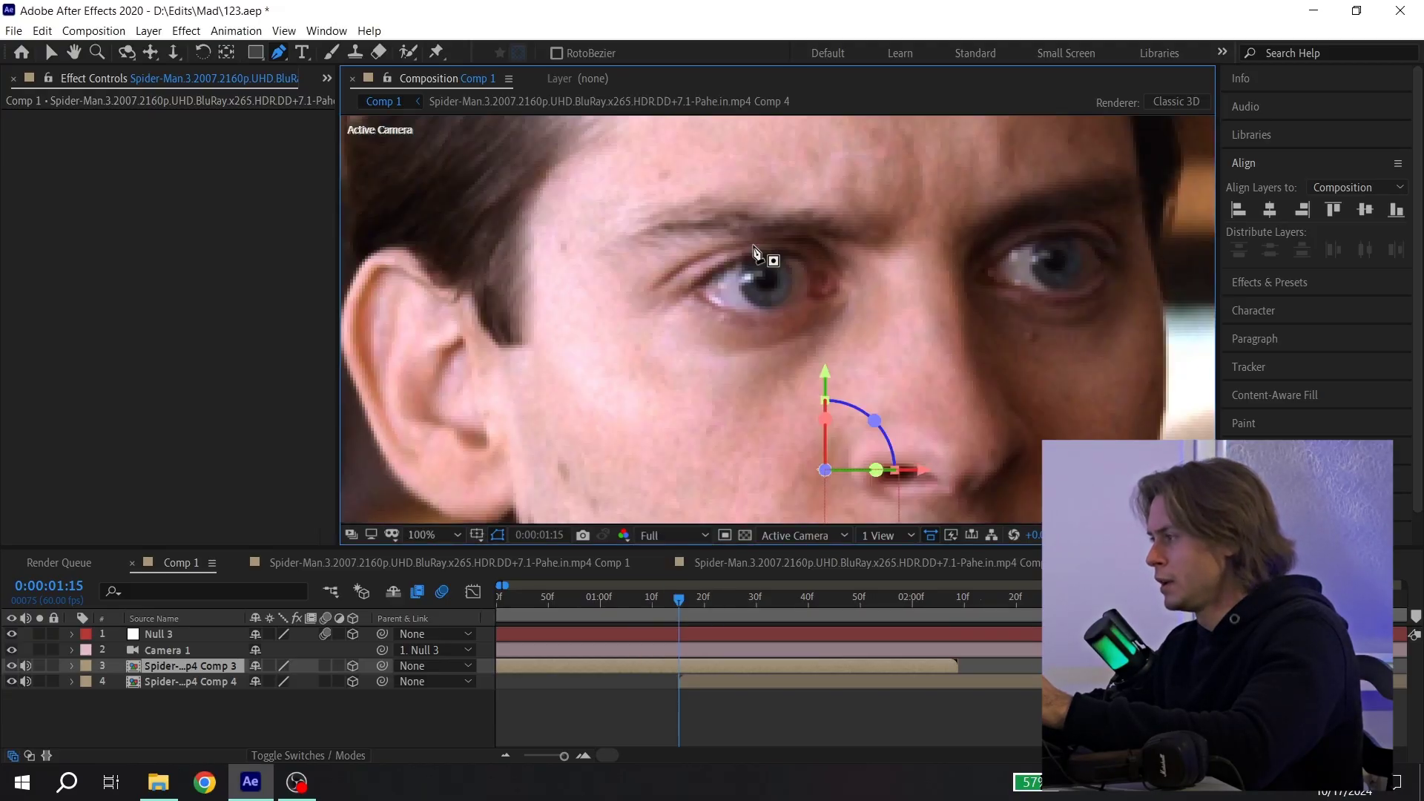
scroll(753, 248, up, 2)
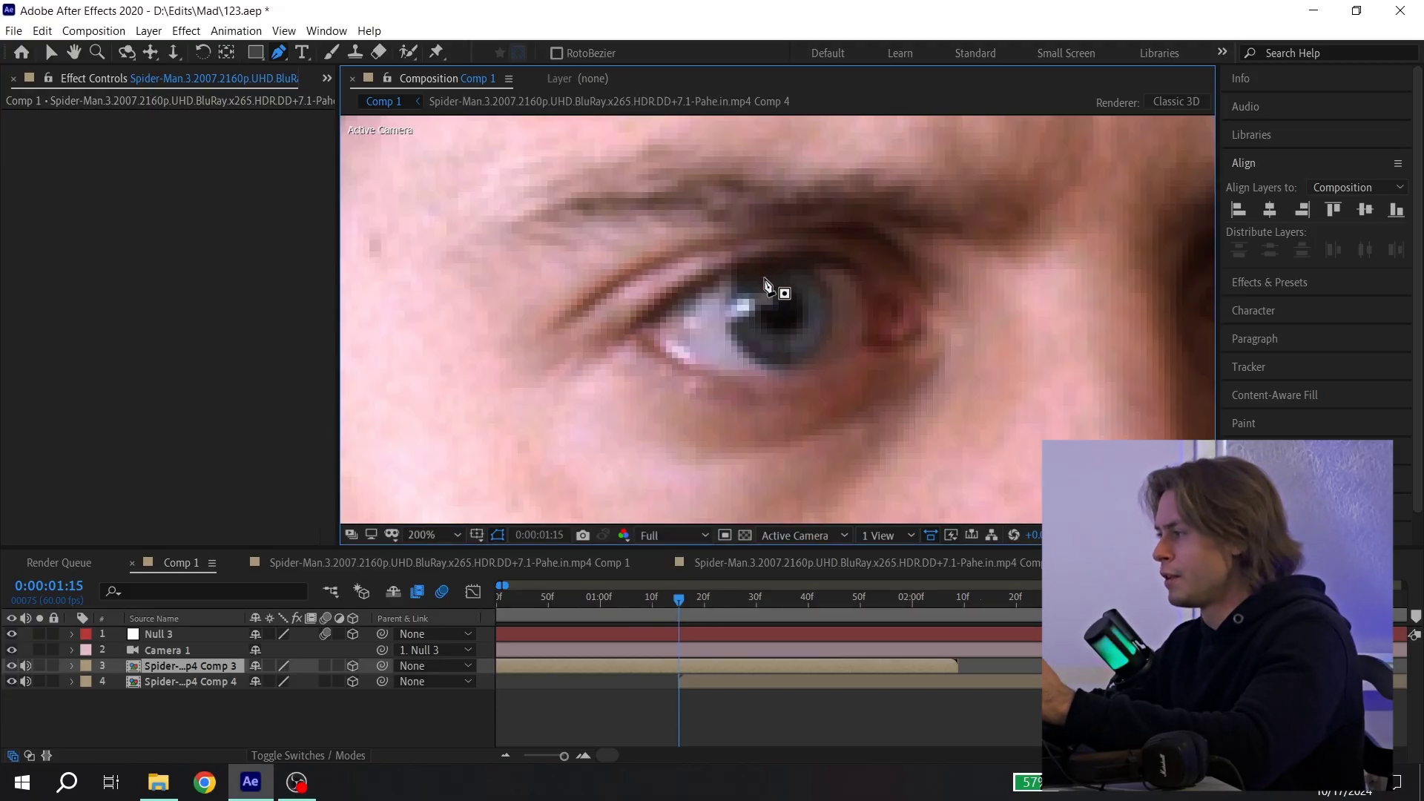
scroll(758, 284, up, 2)
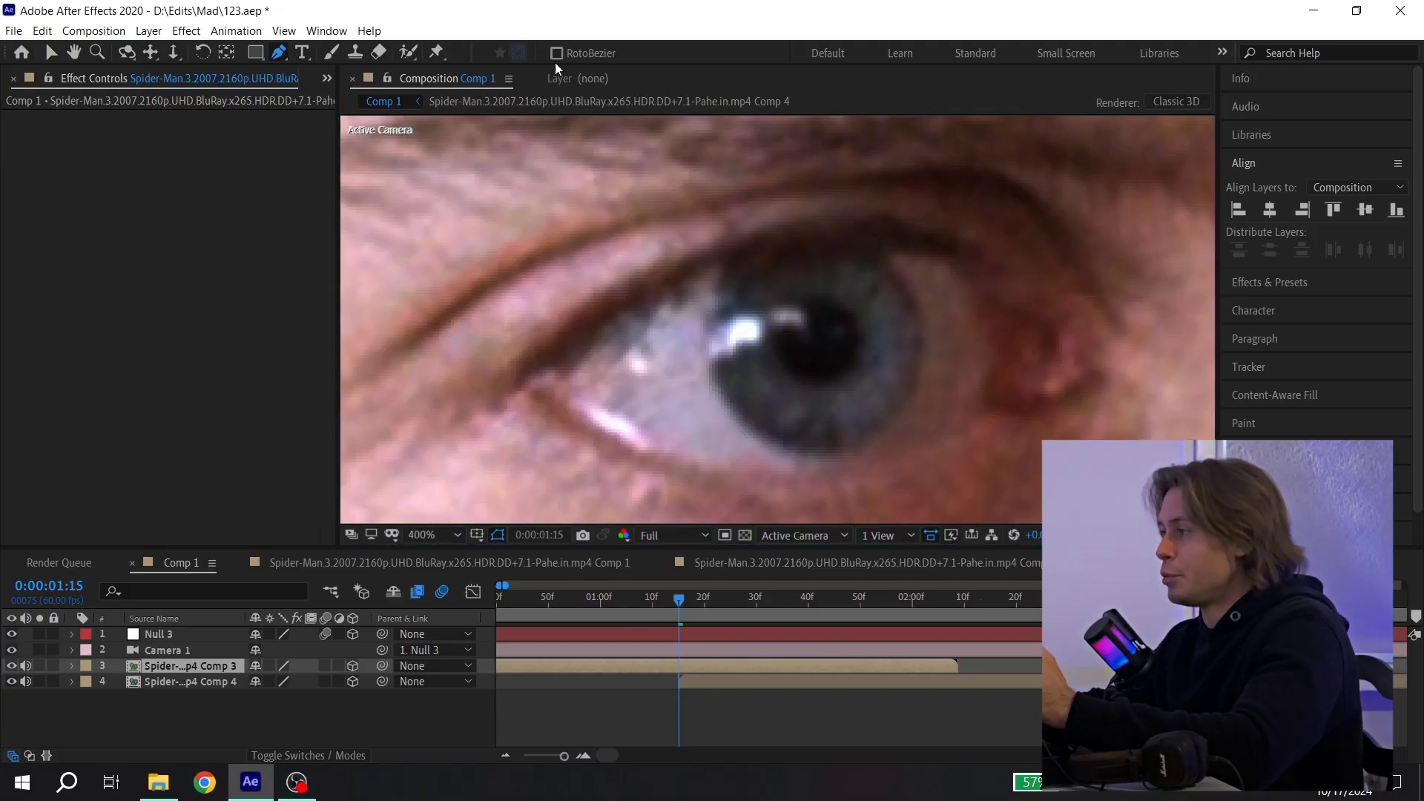
click(727, 302)
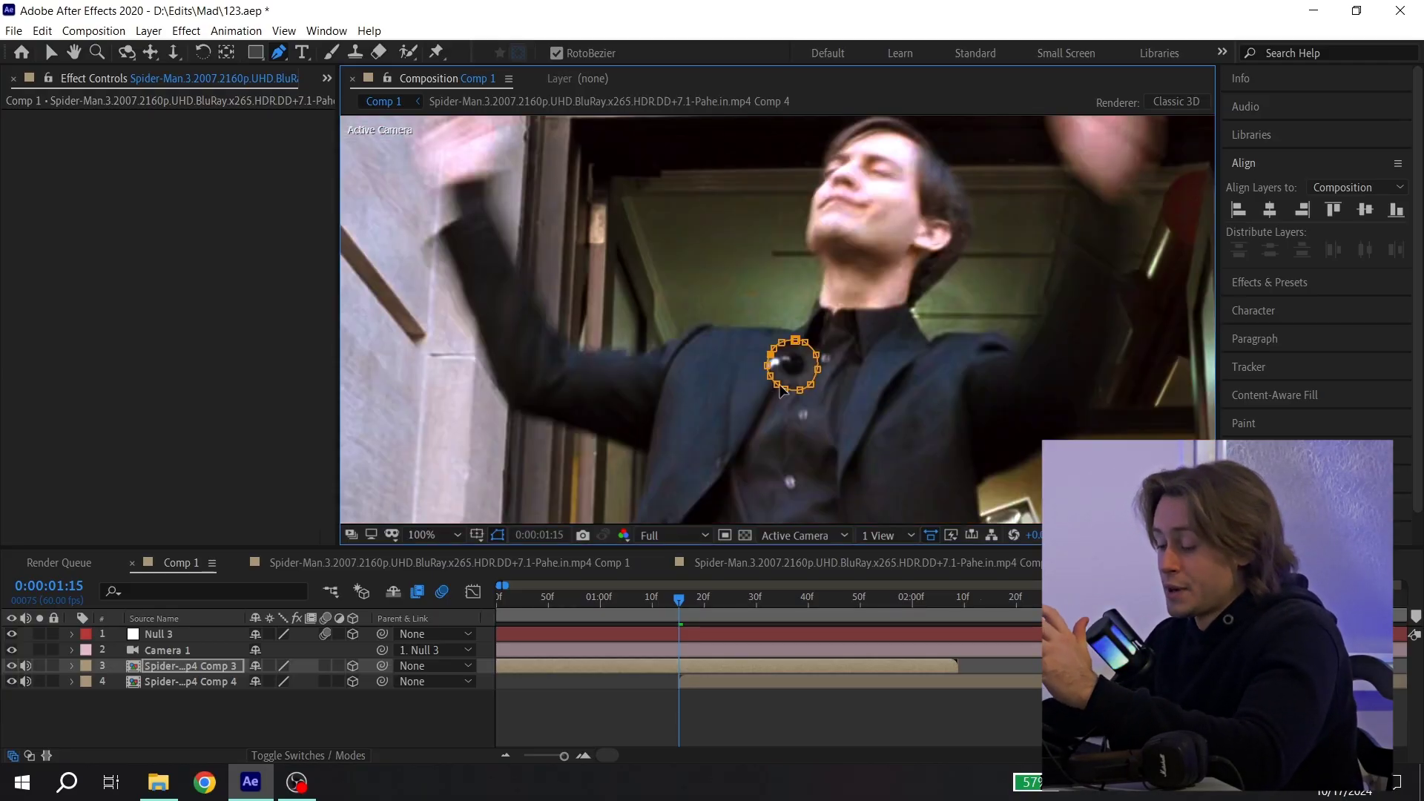
Add a second mask covering the first clip's whole frame and return the preview to Quarter resolution, fitted up to 100%
key(ctrl+z)
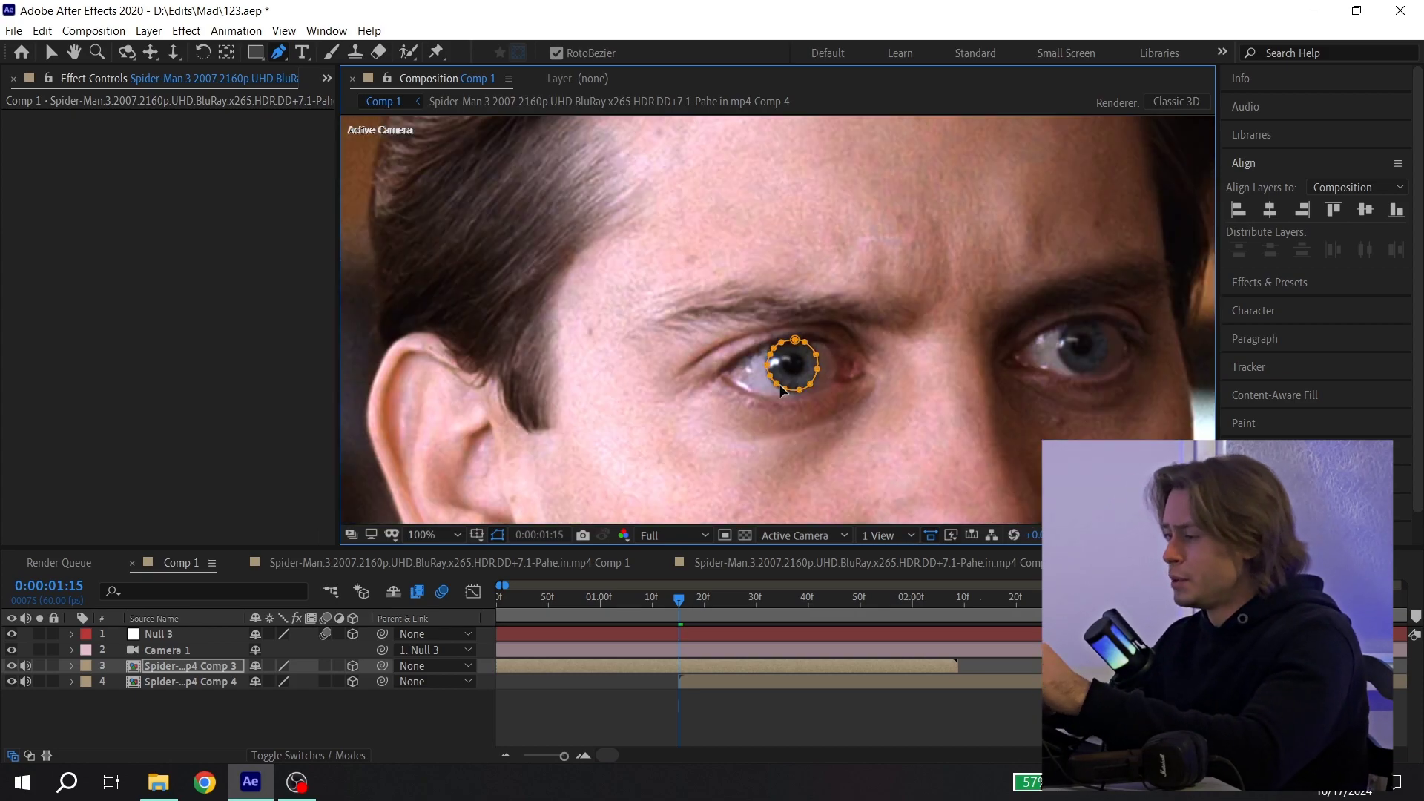
click(666, 535)
click(690, 644)
key(comma)
key(comma)
click(433, 535)
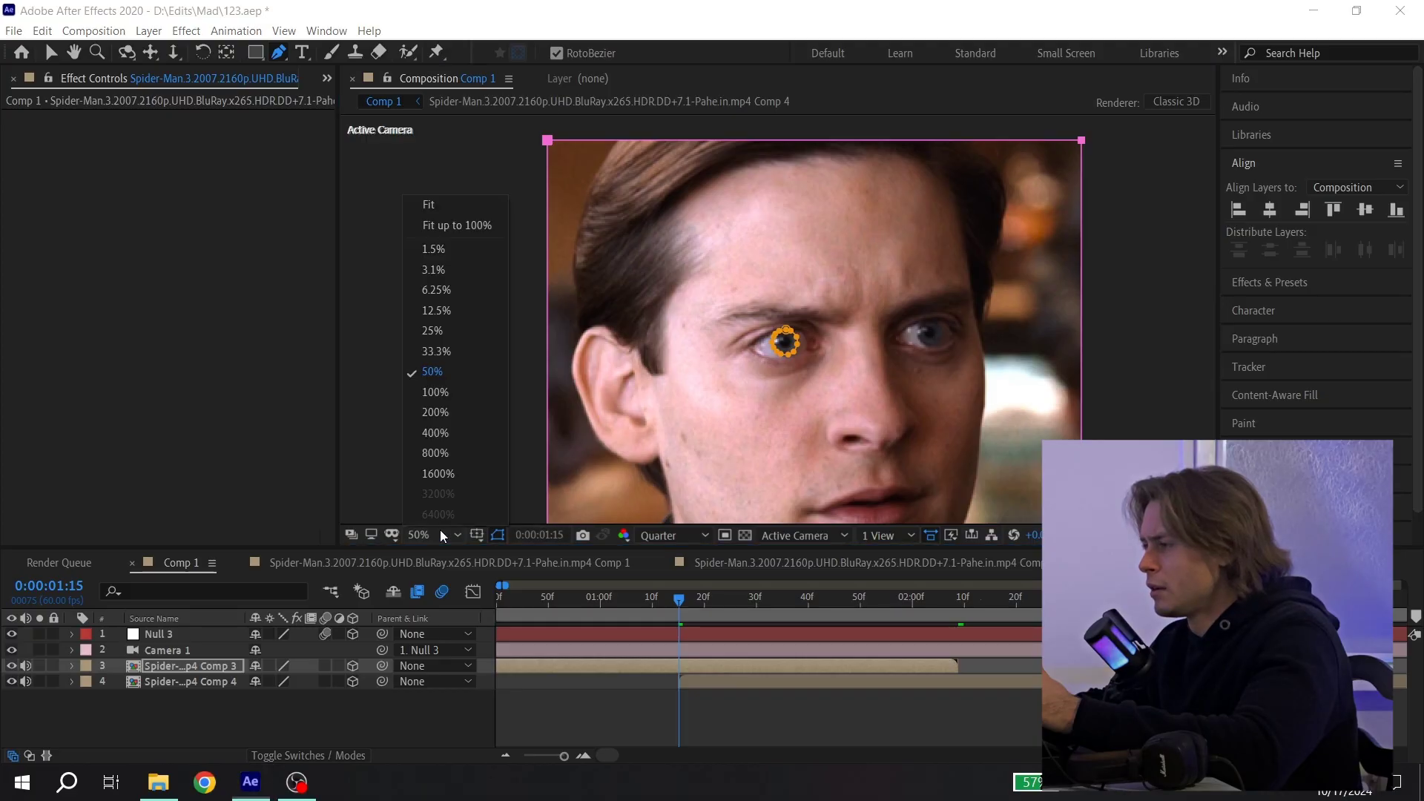
click(445, 223)
Set the first clip's iris mask to Subtract and its full-frame mask to Intersect
key(m)
click(295, 682)
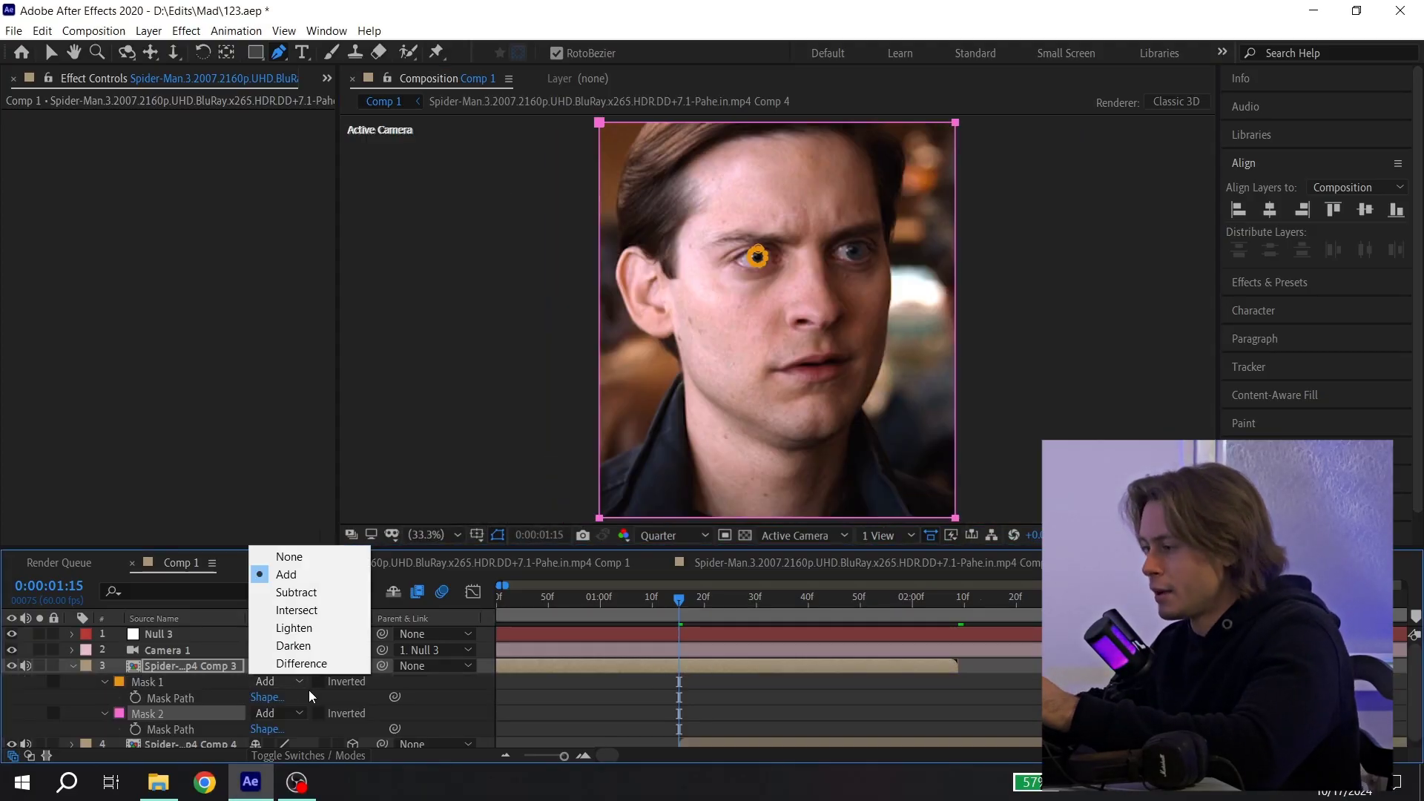
click(310, 597)
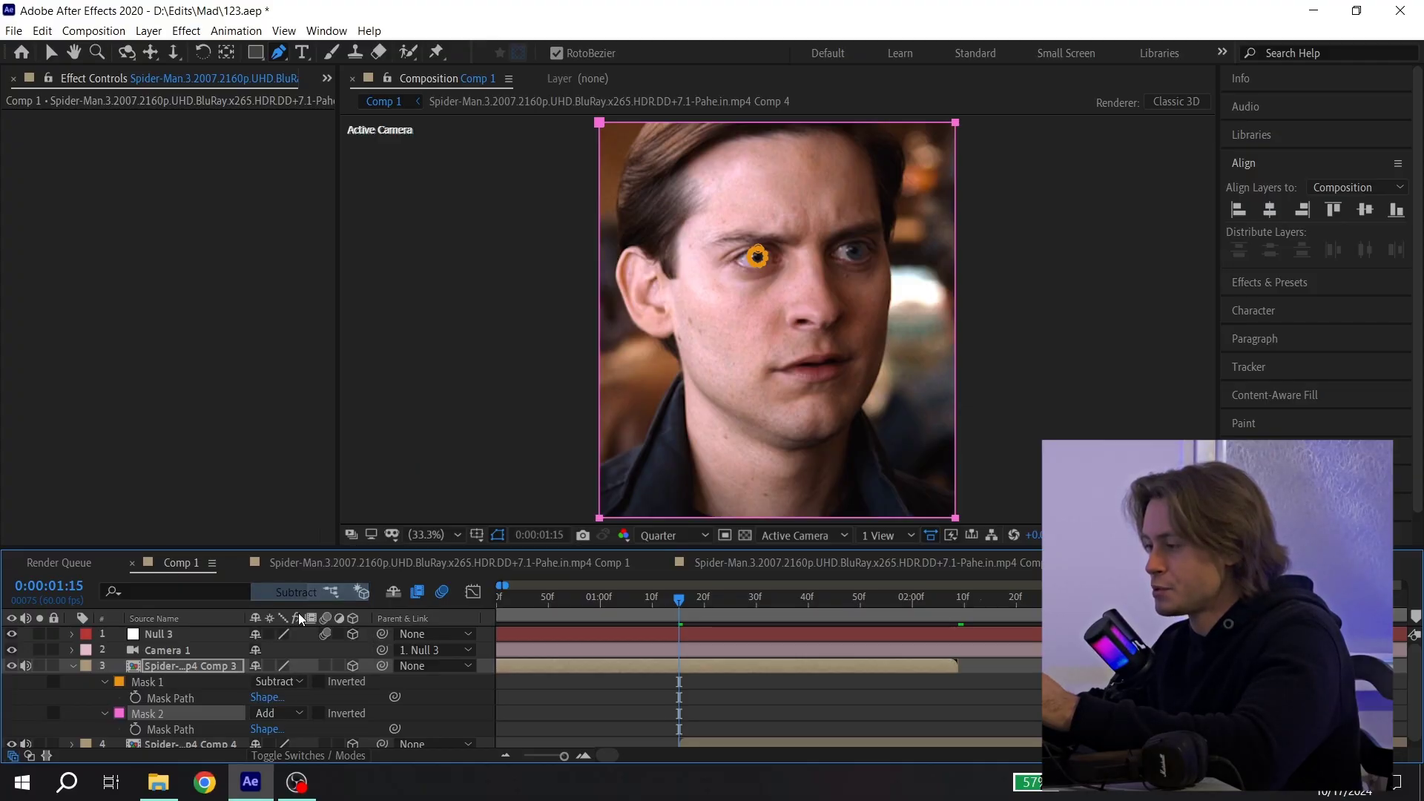
click(276, 713)
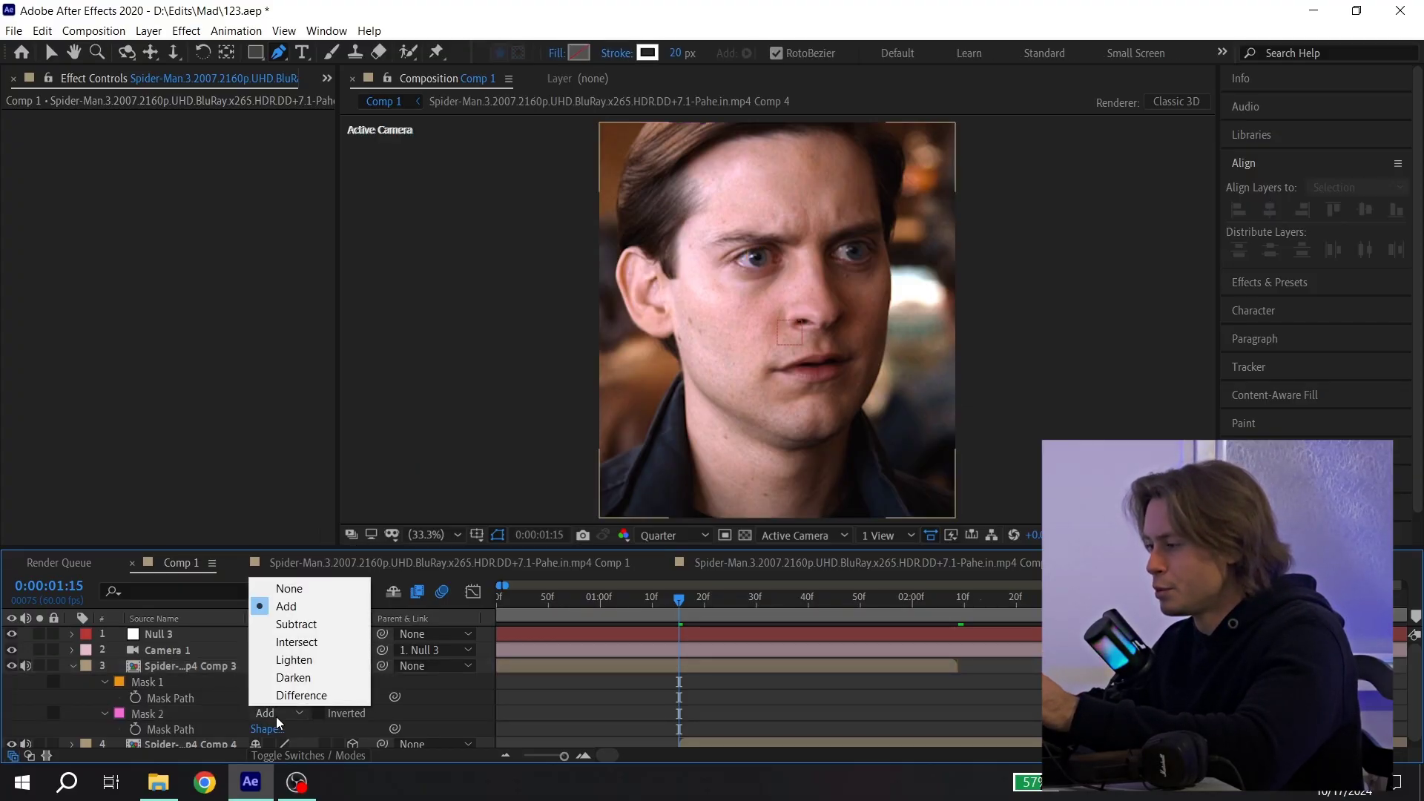
click(308, 643)
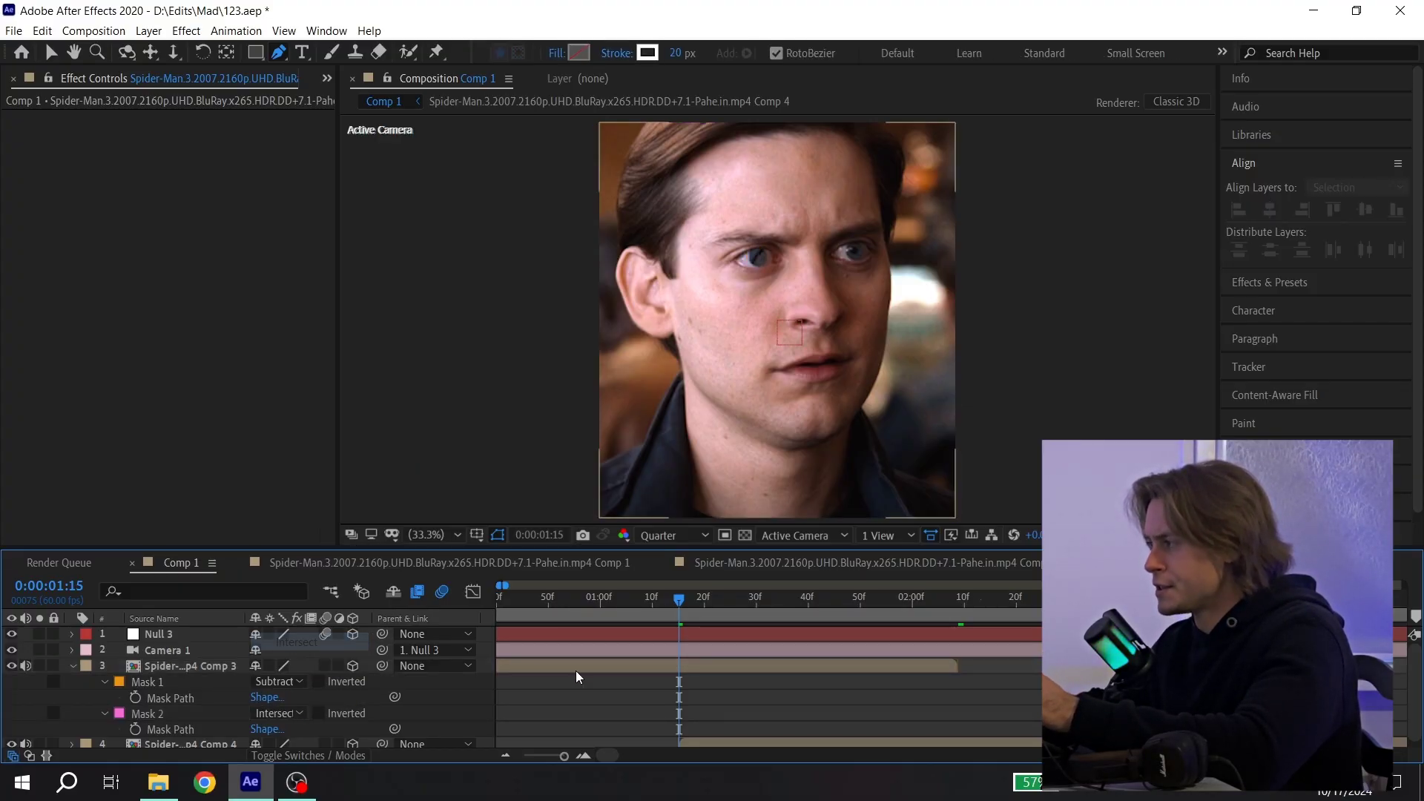
Set the iris mask's feather to 15 pixels
click(103, 682)
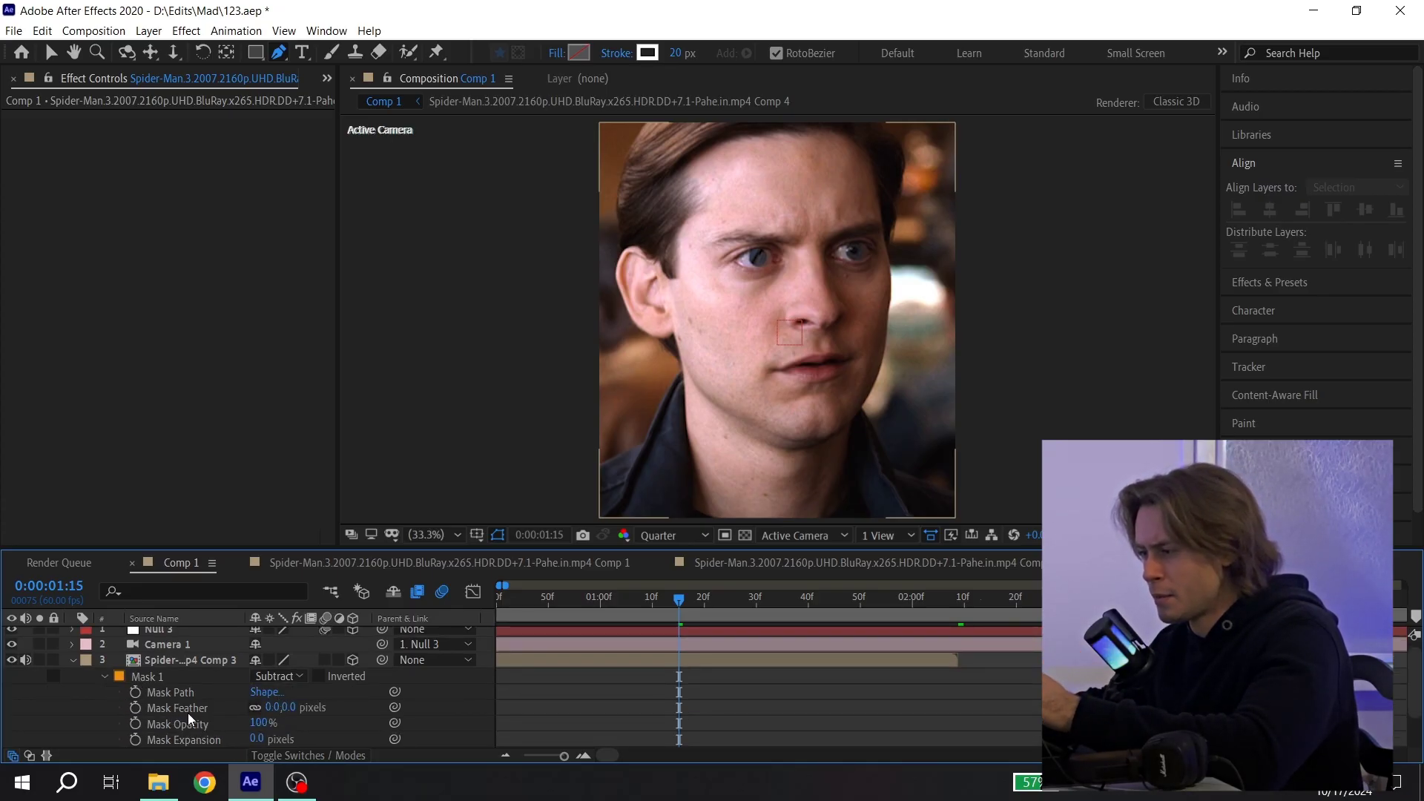
click(266, 708)
text(15)
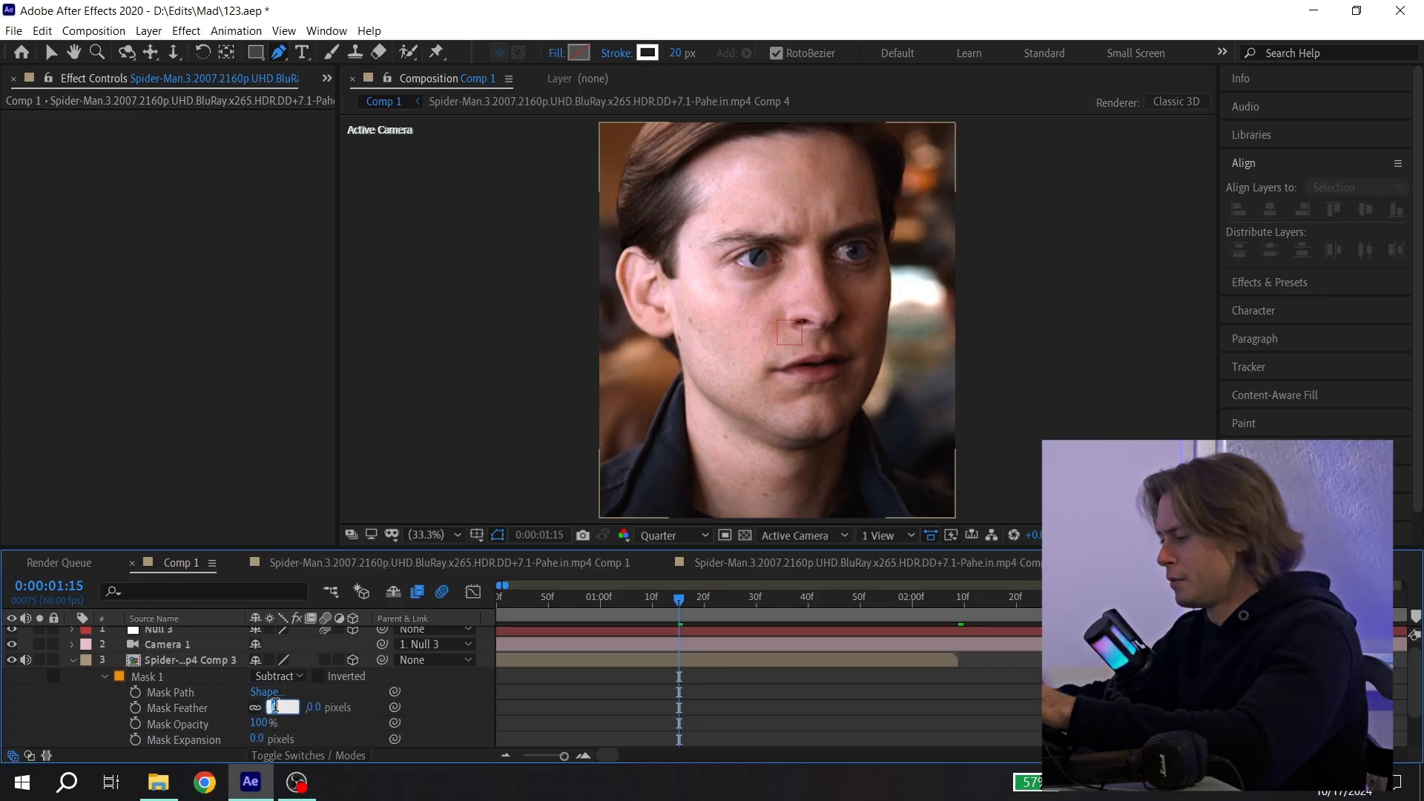
key(Return)
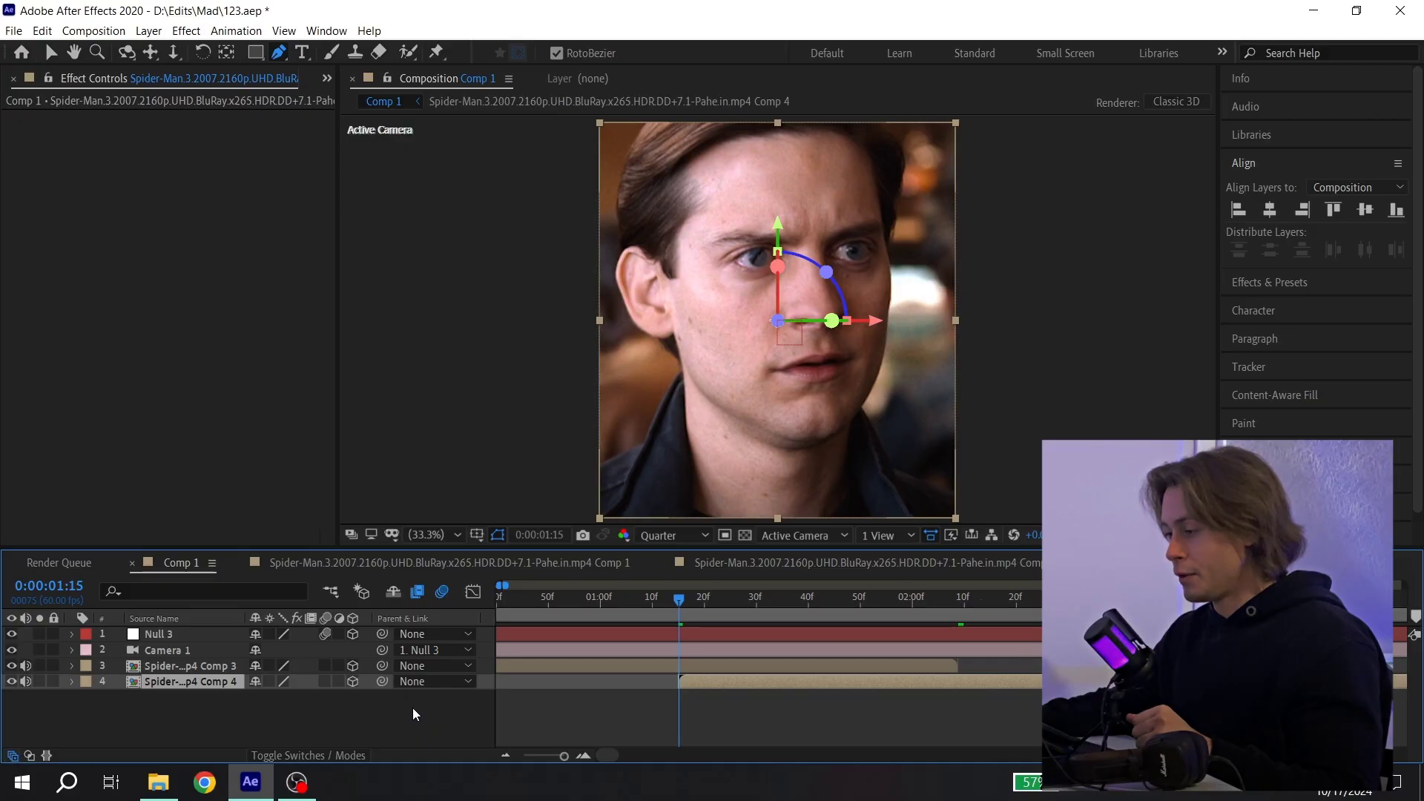
Turn off 3D for the second clip's layer and add a Position keyframe on the null at 0:00:01:15
click(353, 682)
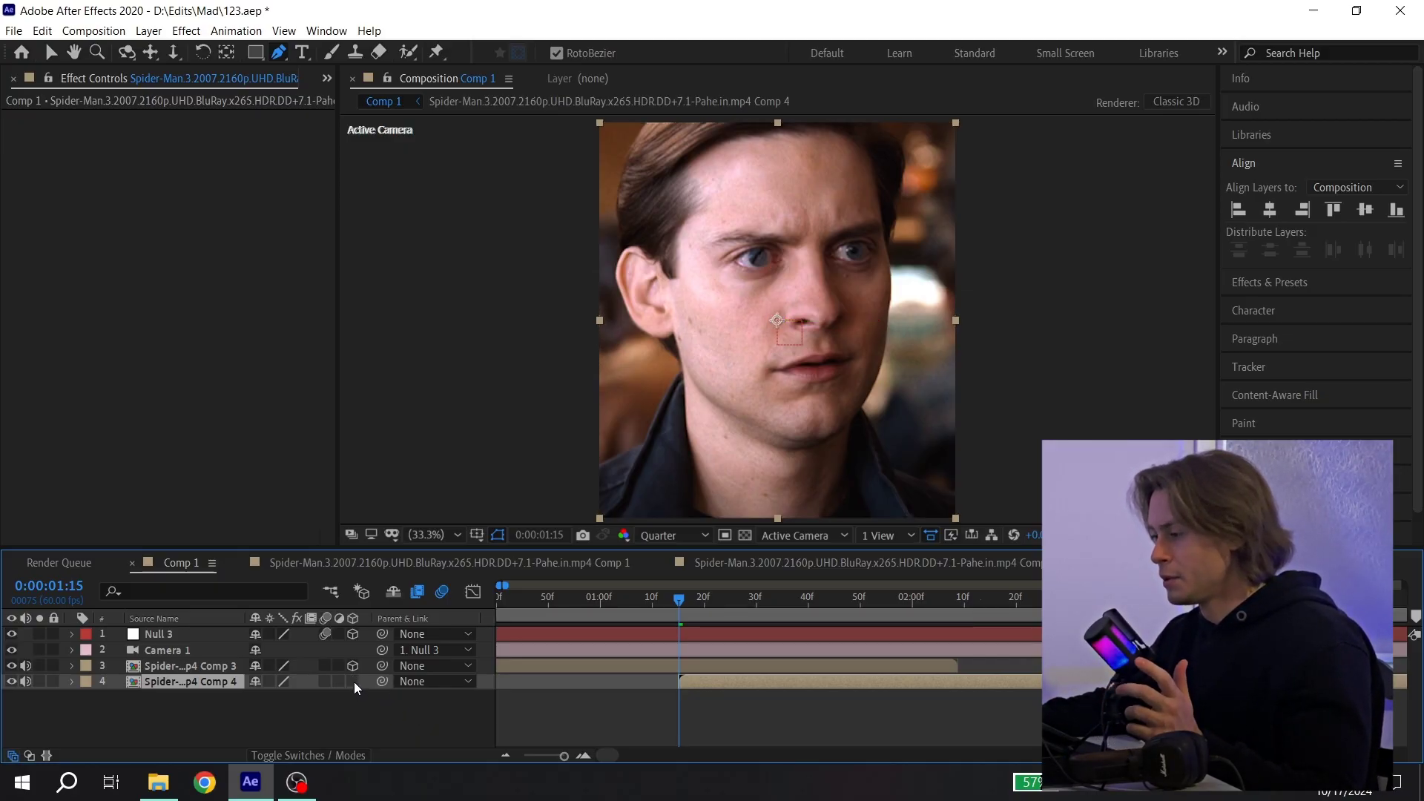
key(equal)
click(665, 634)
key(p)
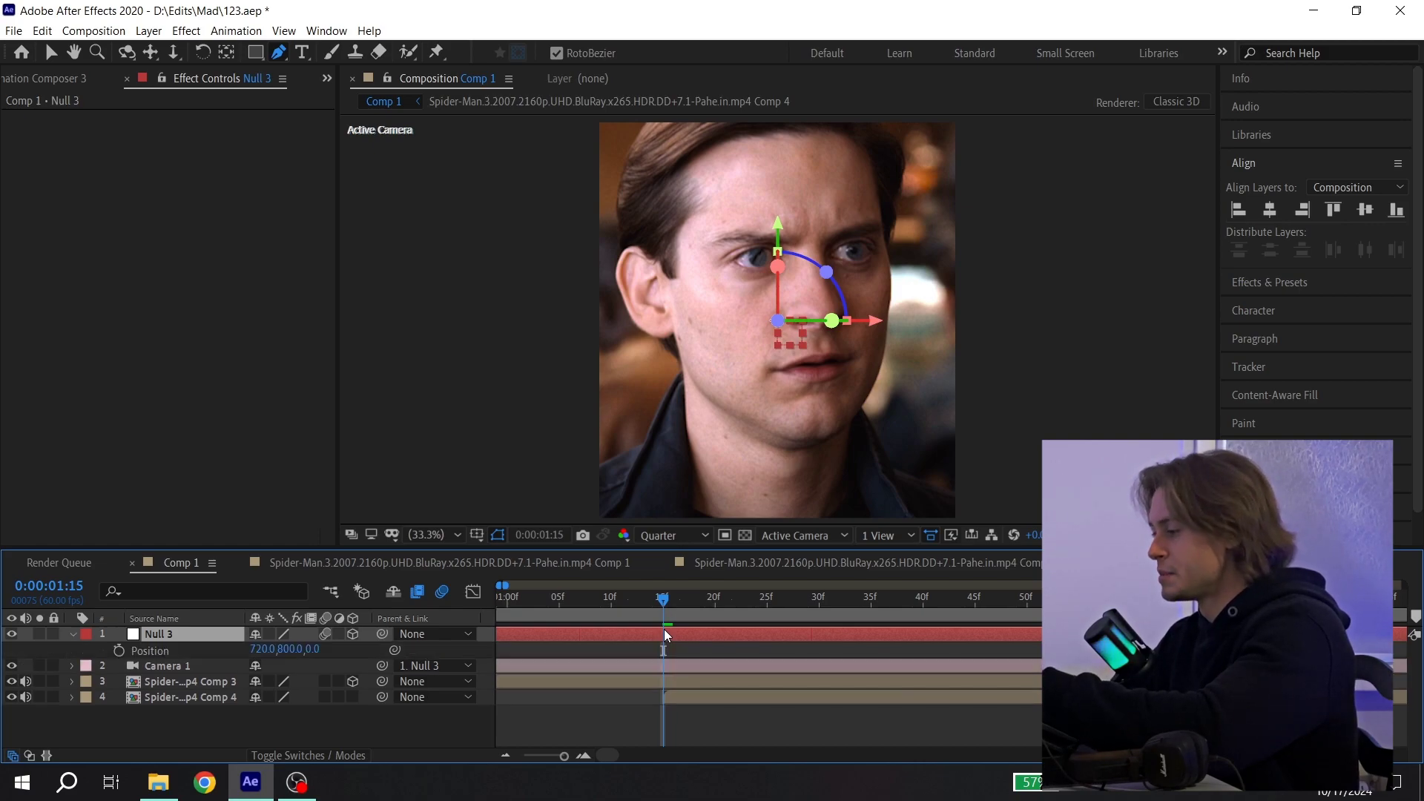
click(119, 651)
At 0:00:02:08, set the null's Position to 646, 544, 1972 to push the camera through the masked iris
key(space)
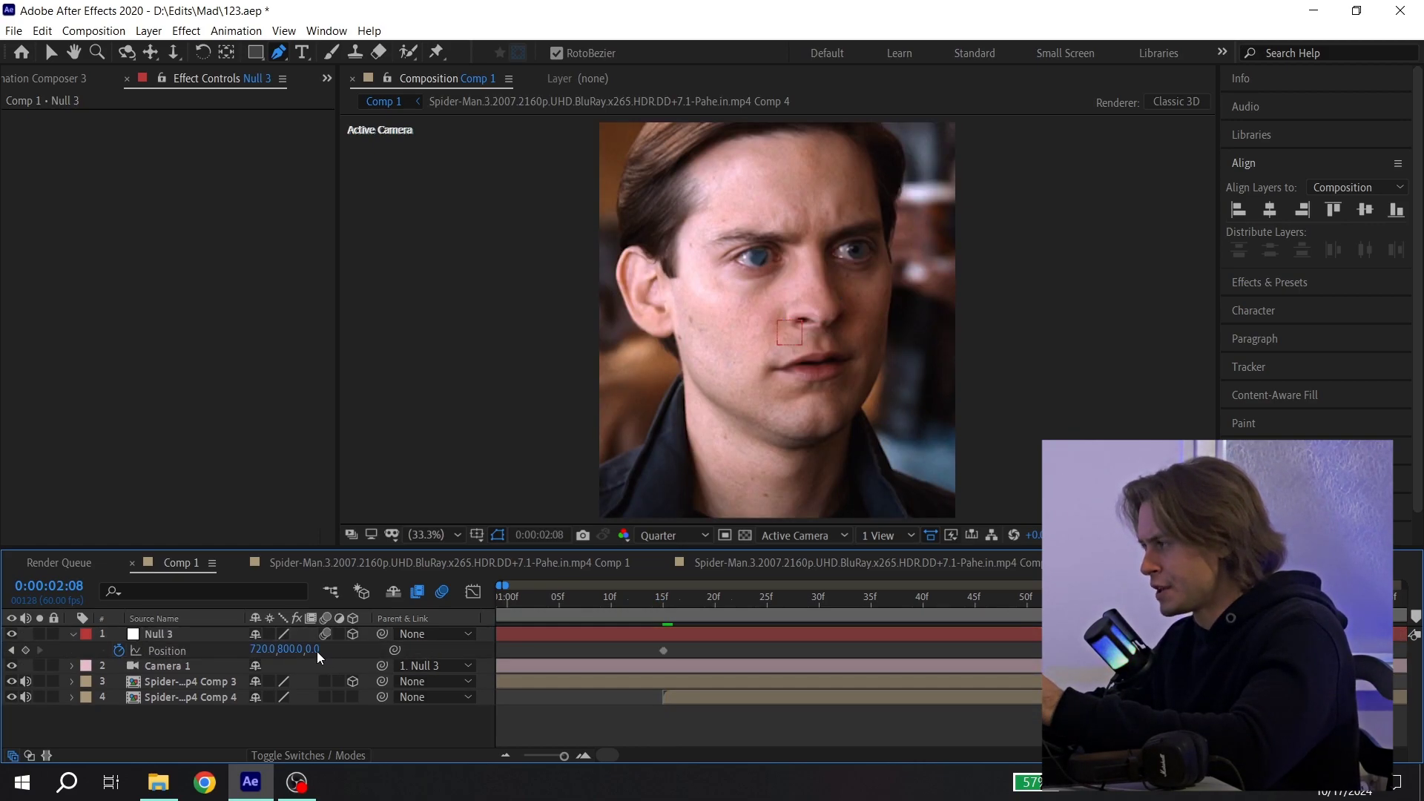
click(318, 651)
text(843)
key(Return)
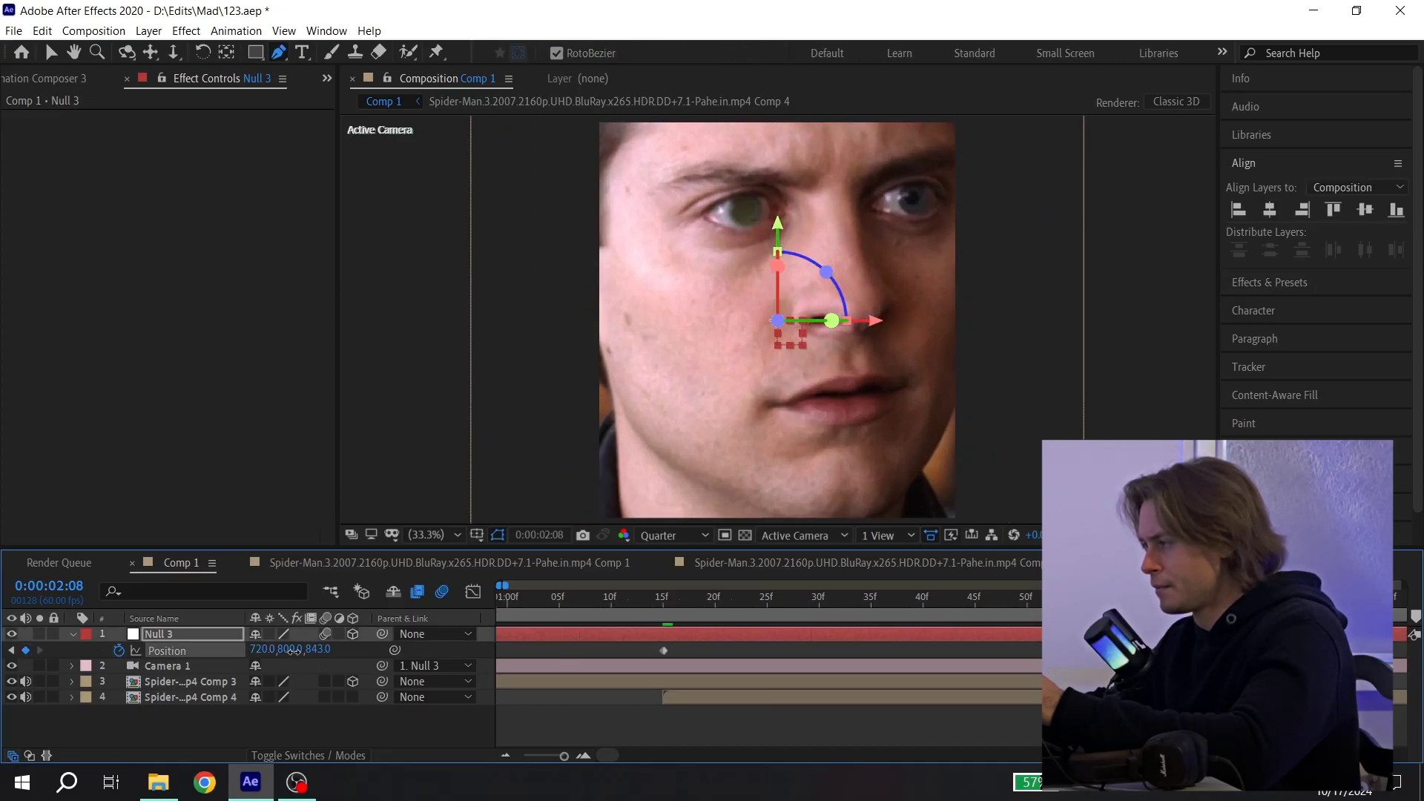
drag(294, 651, 314, 428)
drag(317, 650, 909, 650)
drag(257, 650, 206, 652)
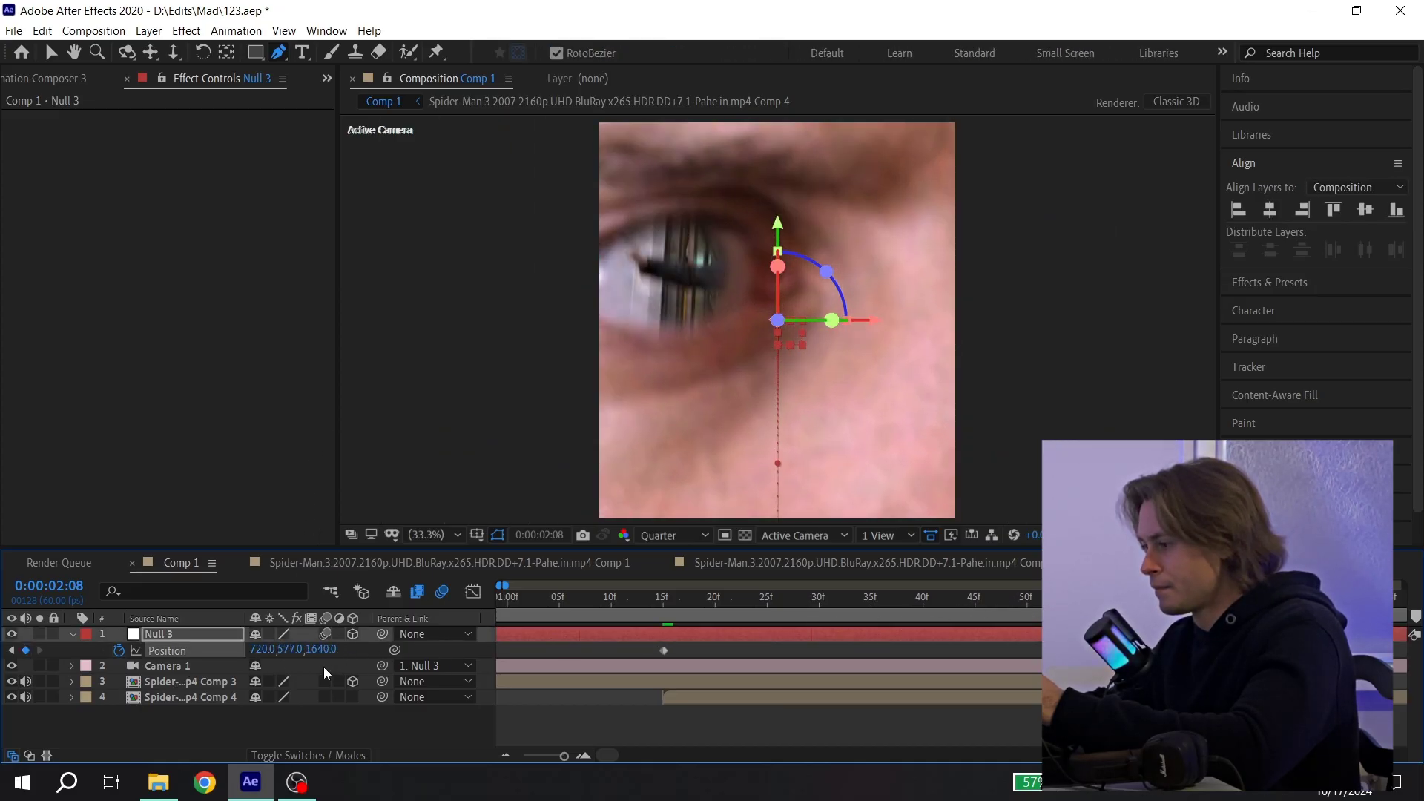
drag(294, 653, 295, 621)
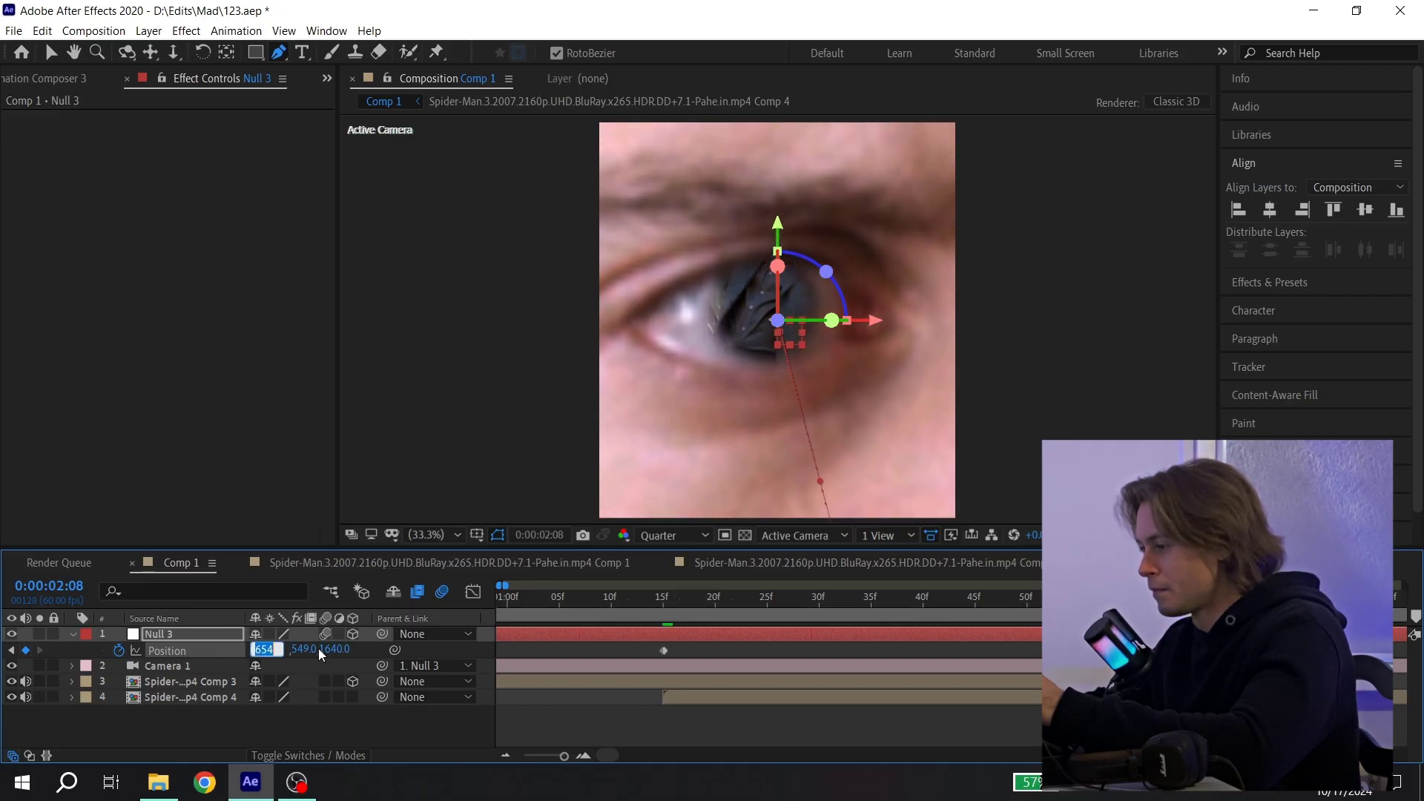
click(367, 650)
drag(262, 650, 256, 650)
drag(344, 650, 499, 650)
drag(297, 650, 426, 650)
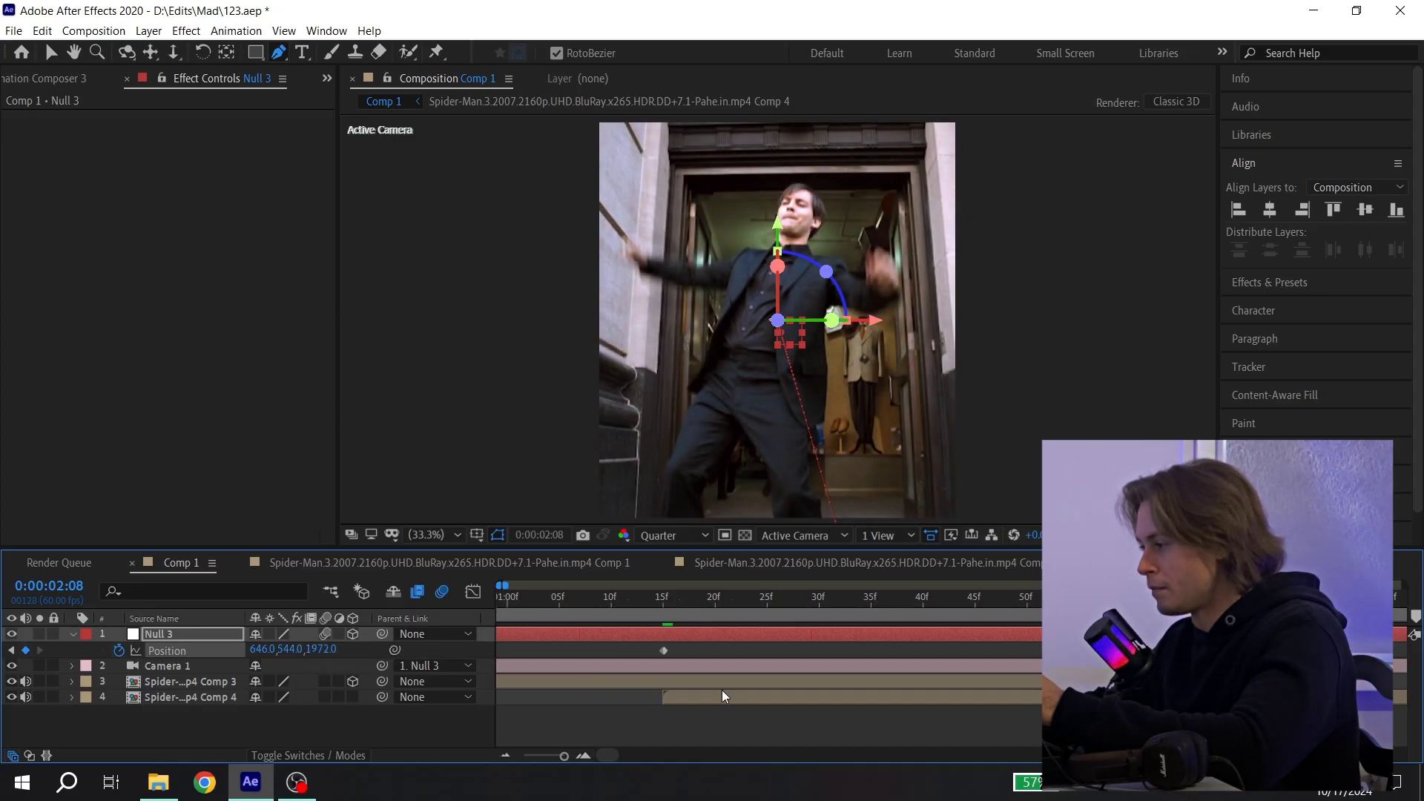
Apply Easy Ease to both of the null's Position keyframes
click(664, 603)
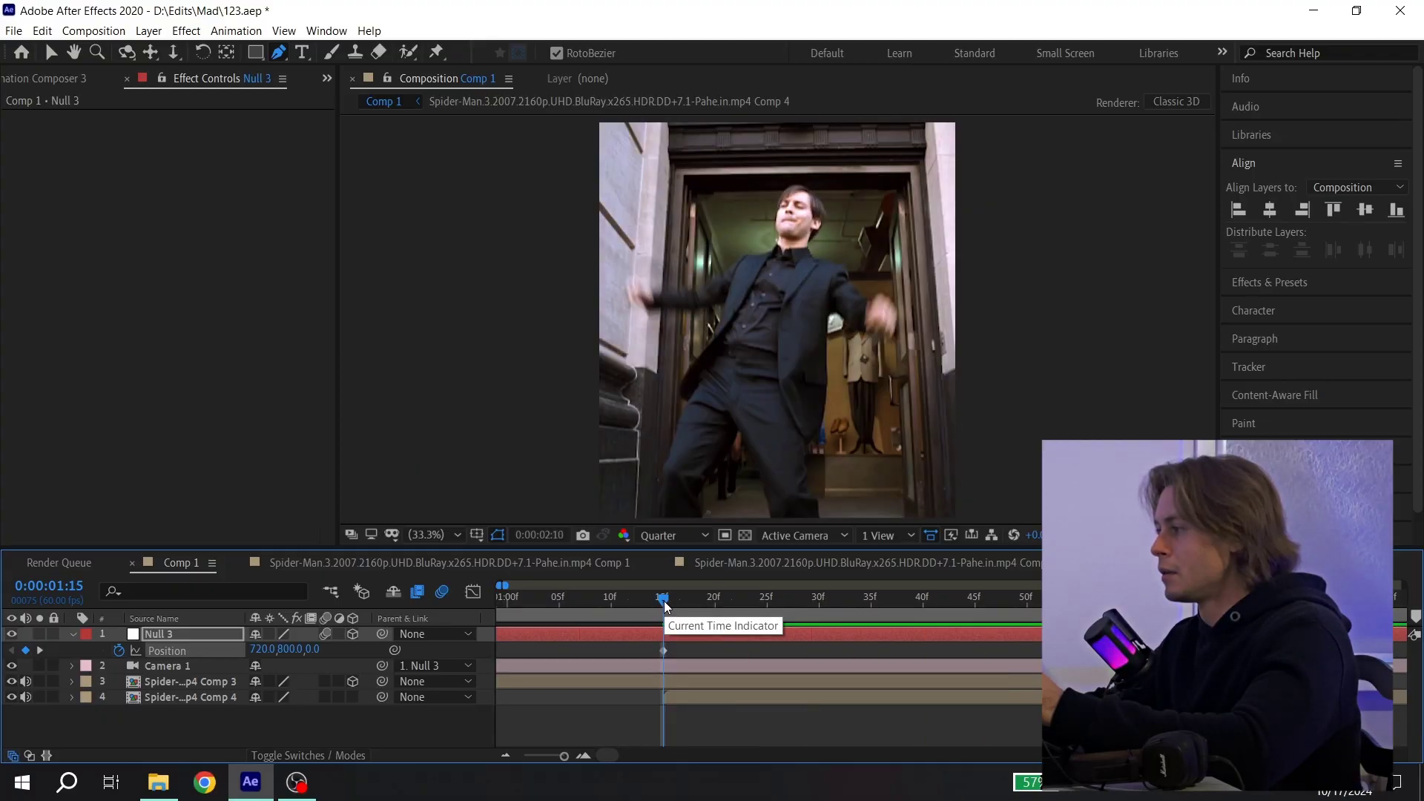
key(Page_Up)
key(minus)
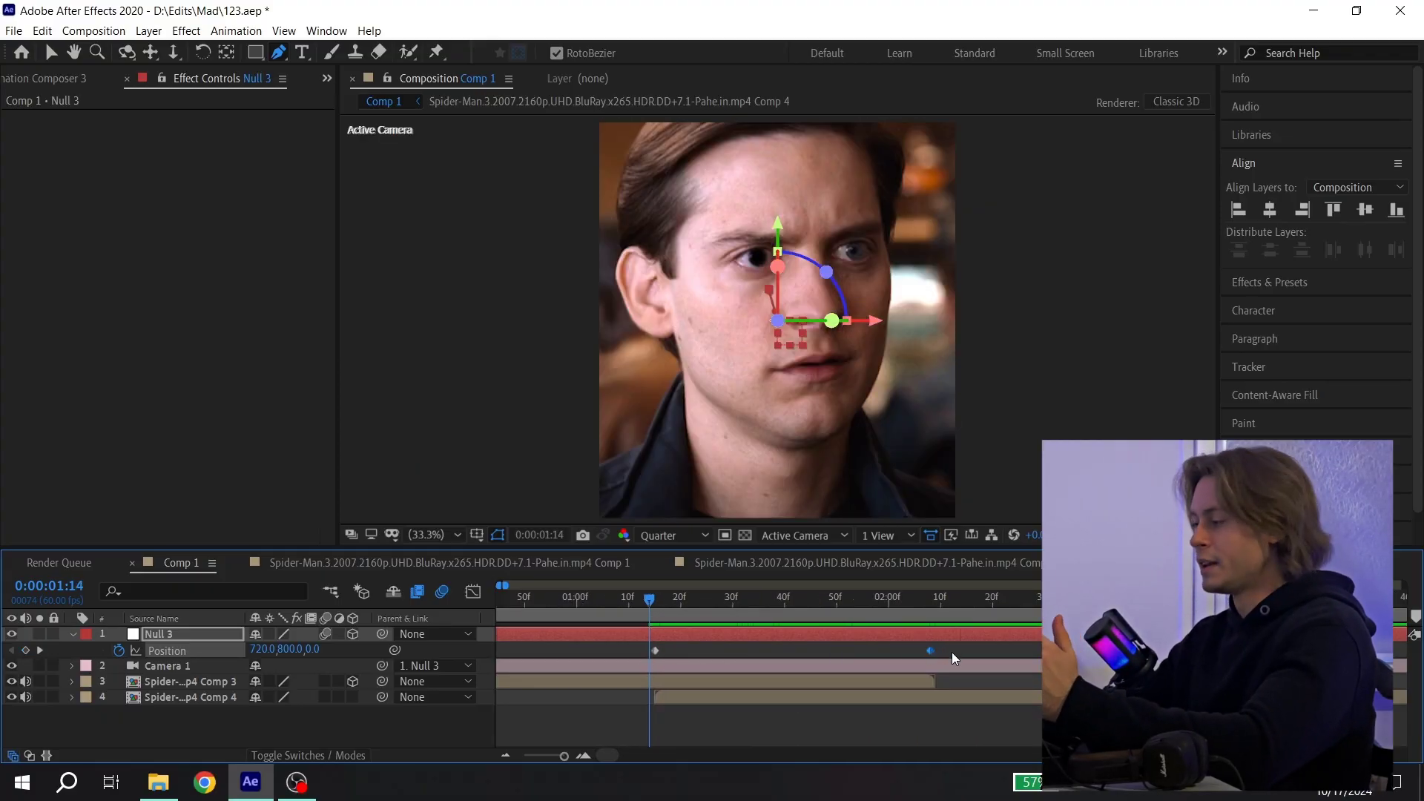
drag(951, 652, 595, 648)
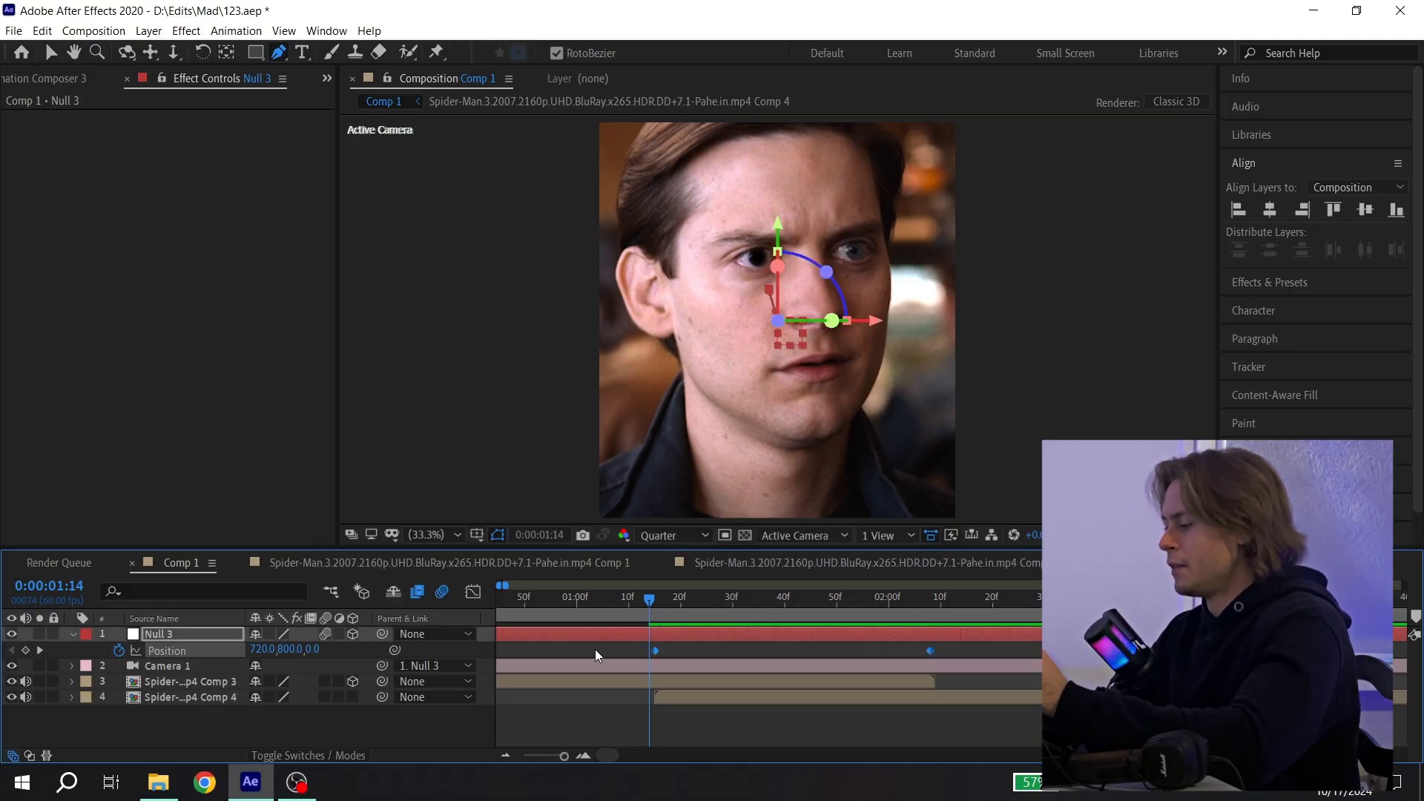
Reshape the null's Position speed graph into a steep peak in the middle of the move and preview the transition
click(474, 592)
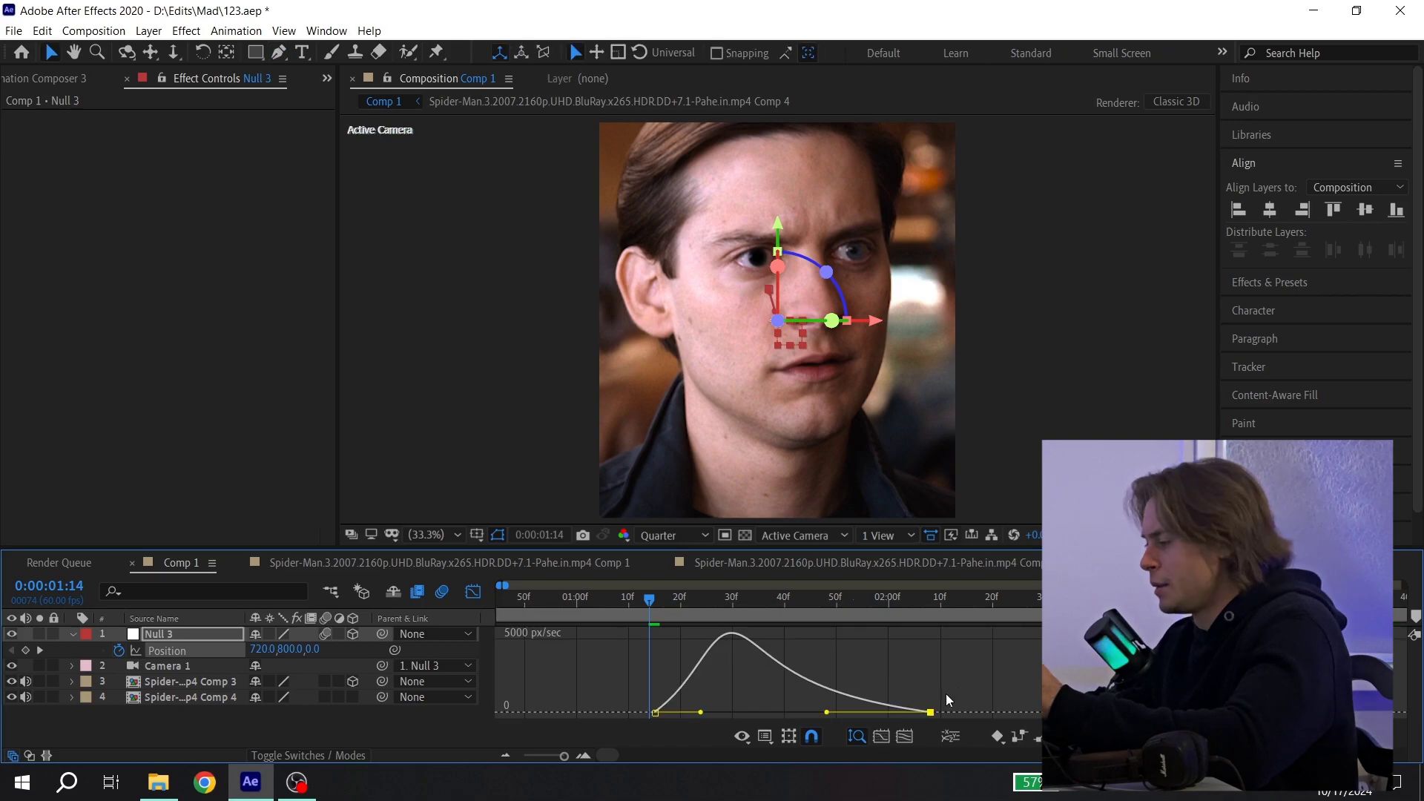
key(ctrl+z)
drag(884, 713, 819, 716)
click(708, 710)
drag(708, 711, 738, 714)
key(space)
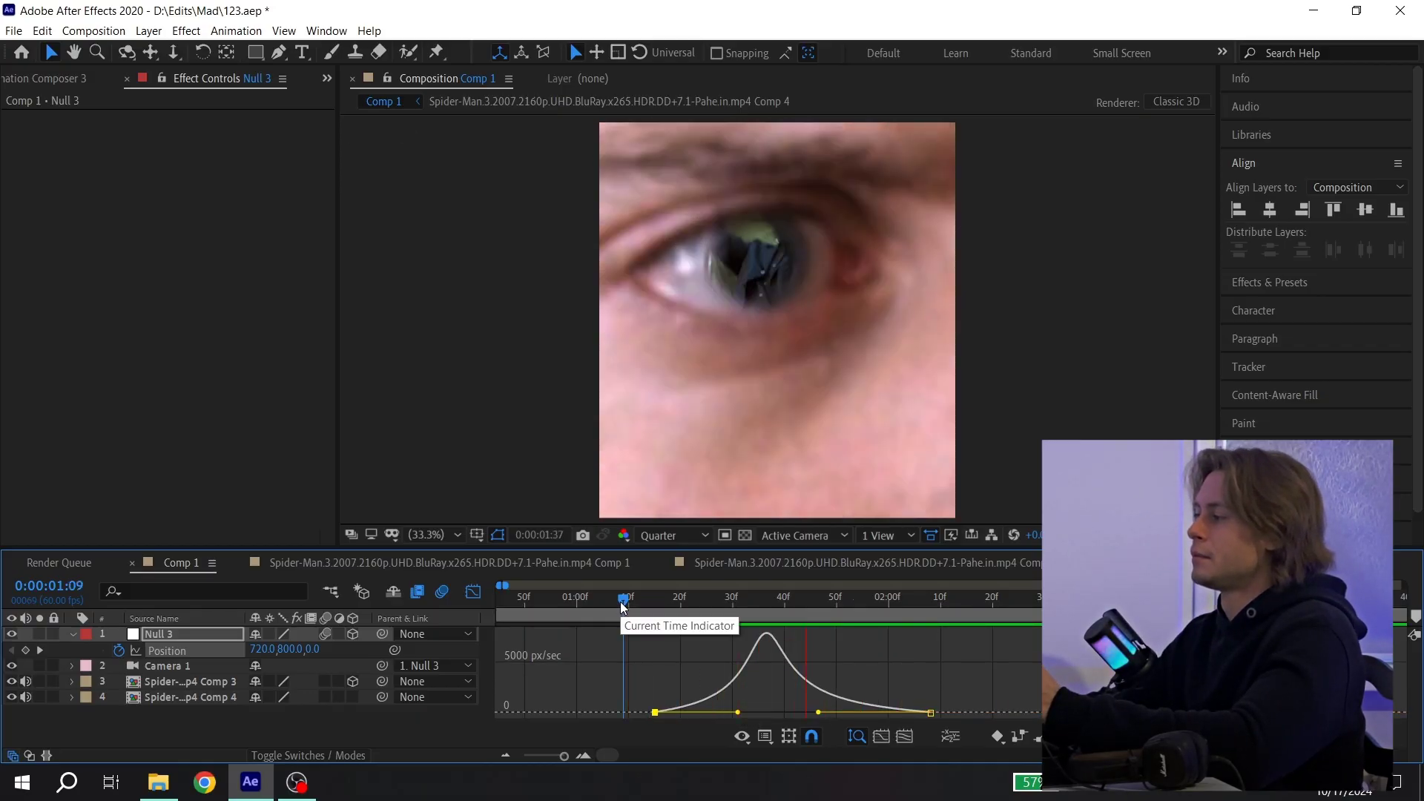
click(623, 600)
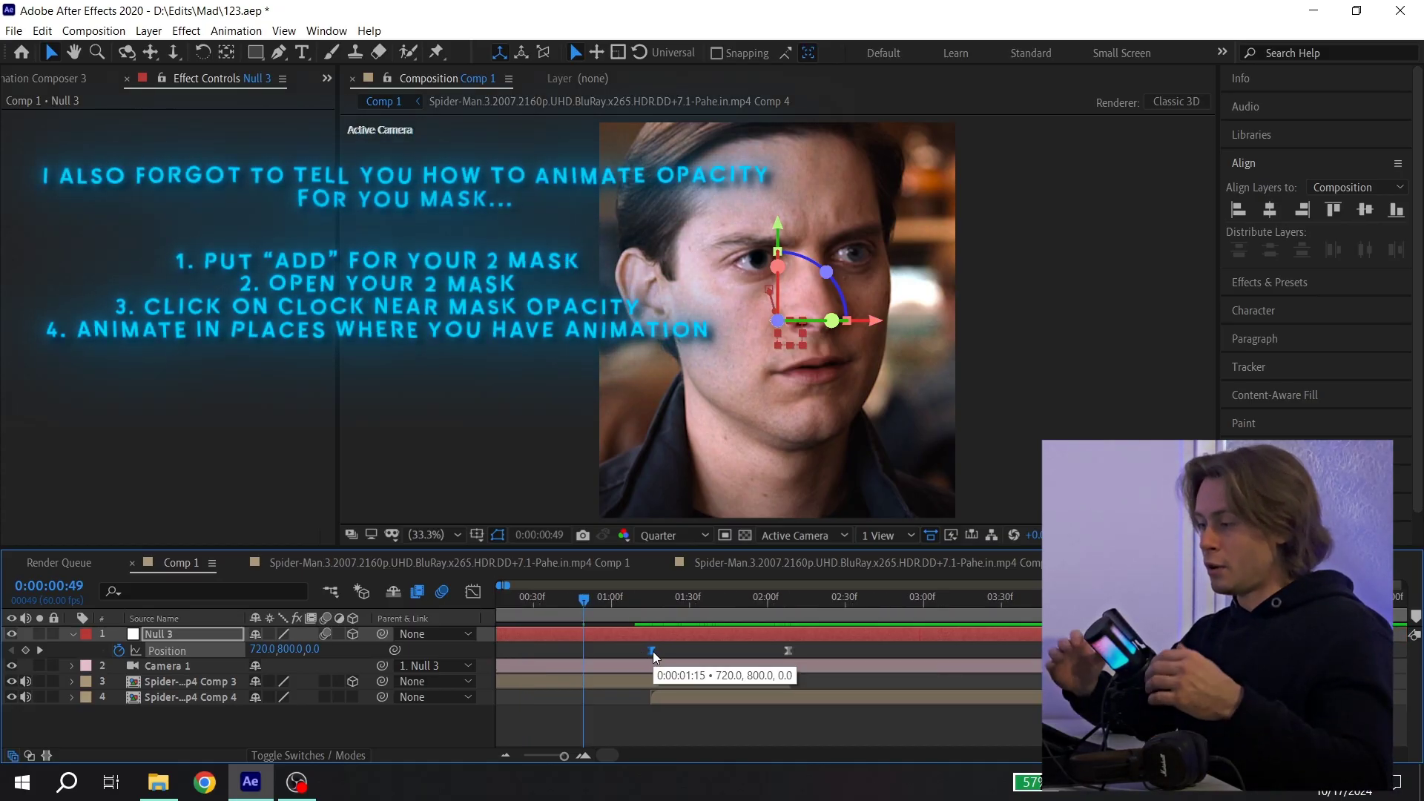
Open the first clip's pre-composition and enable frame blending on its footage layer
double_click(628, 677)
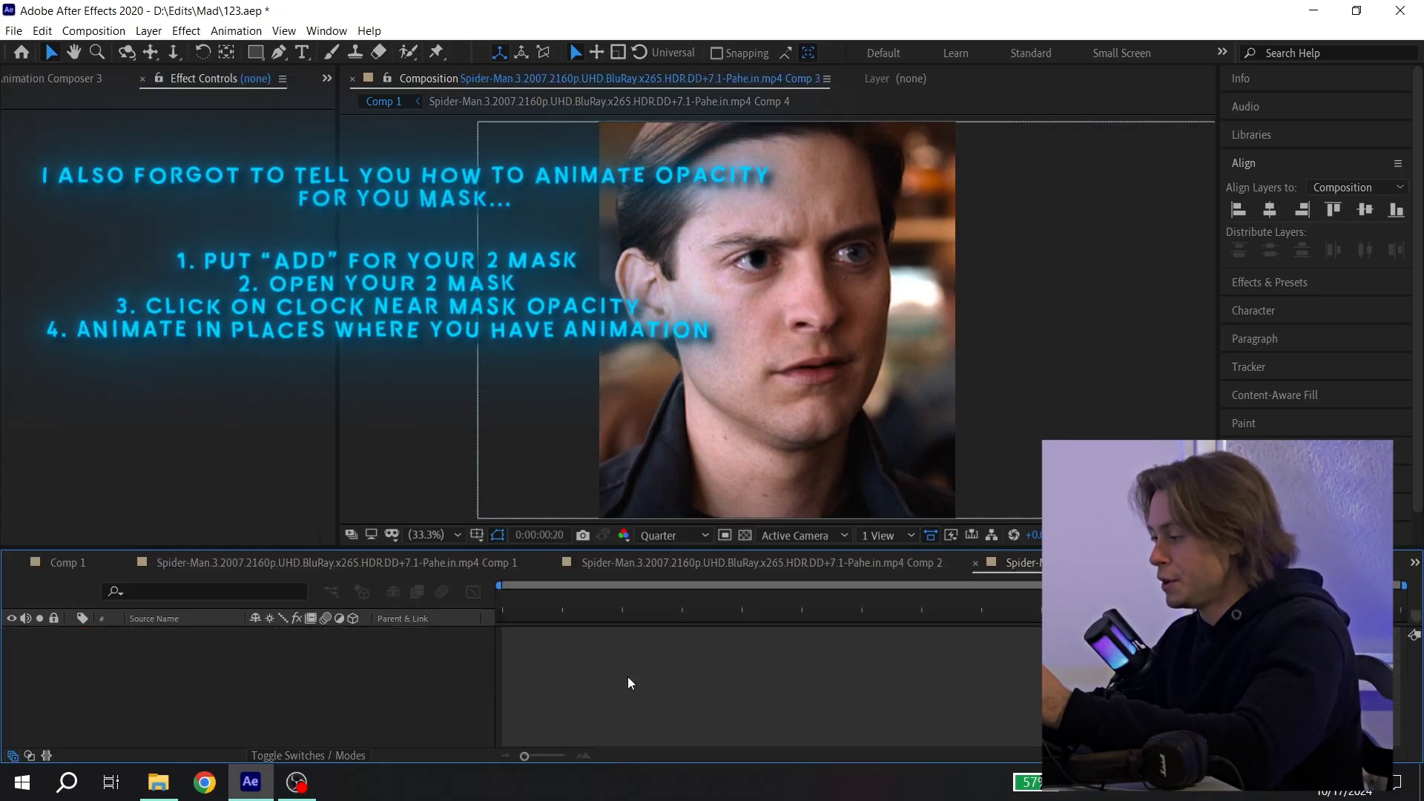
click(311, 636)
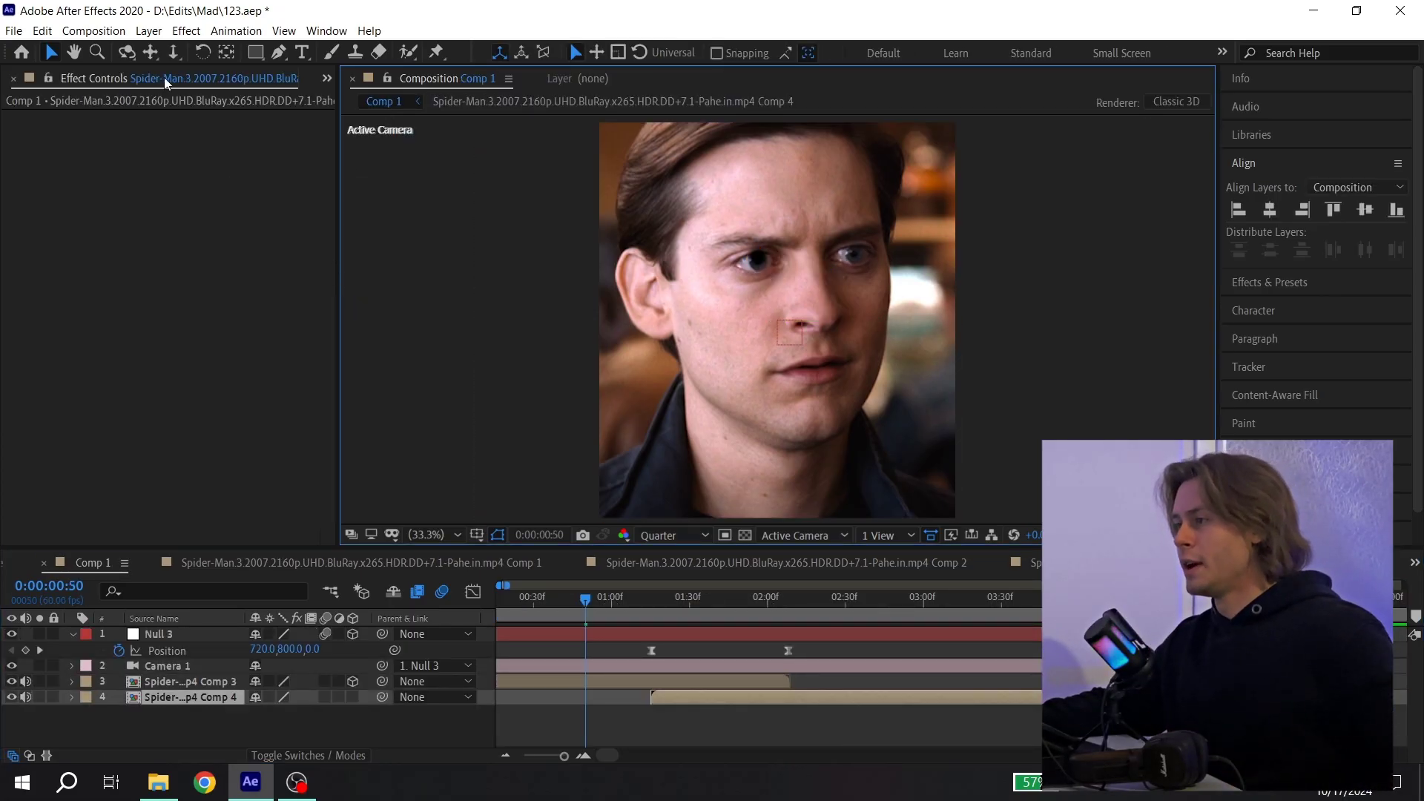
Open the composition settings of Comp 1
click(50, 34)
mouse_move(94, 31)
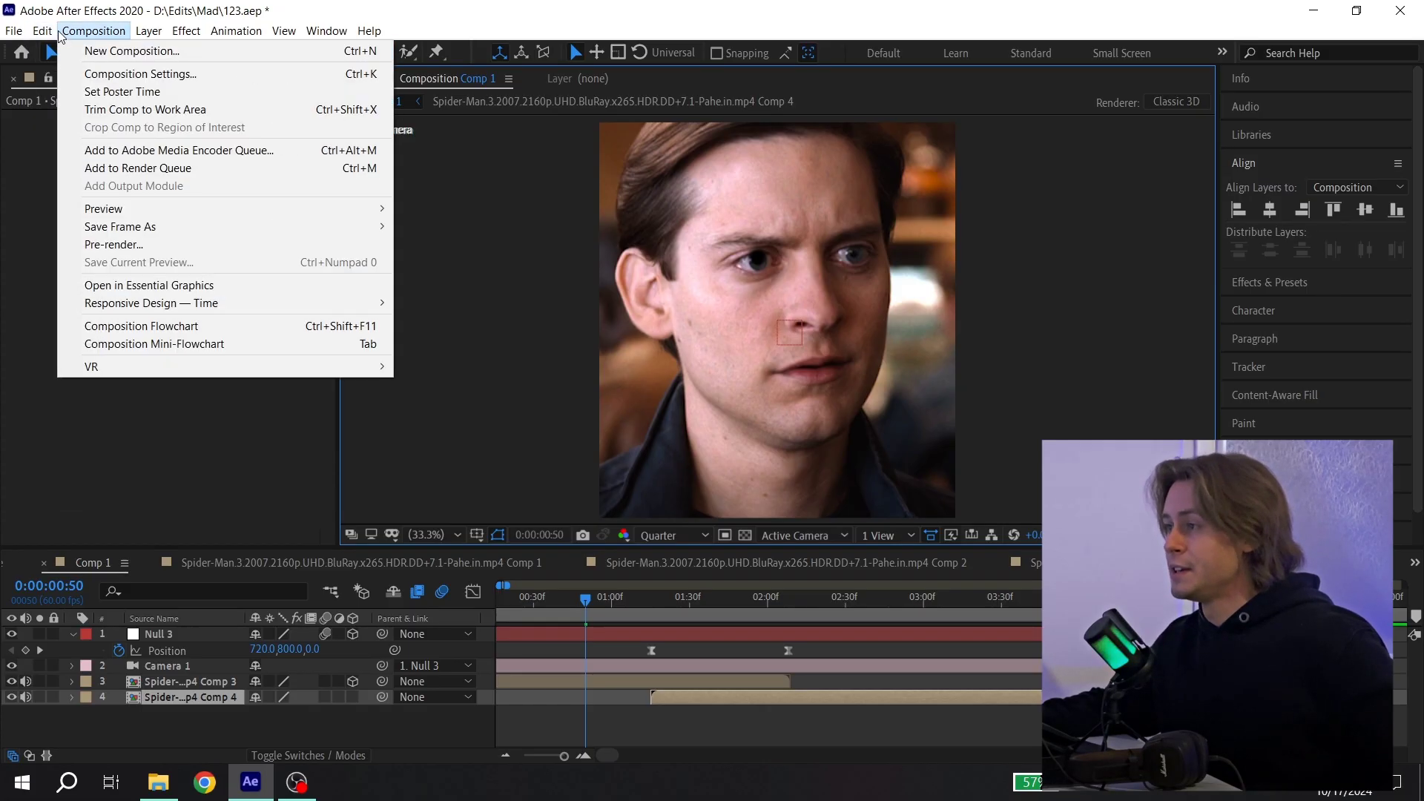
click(112, 73)
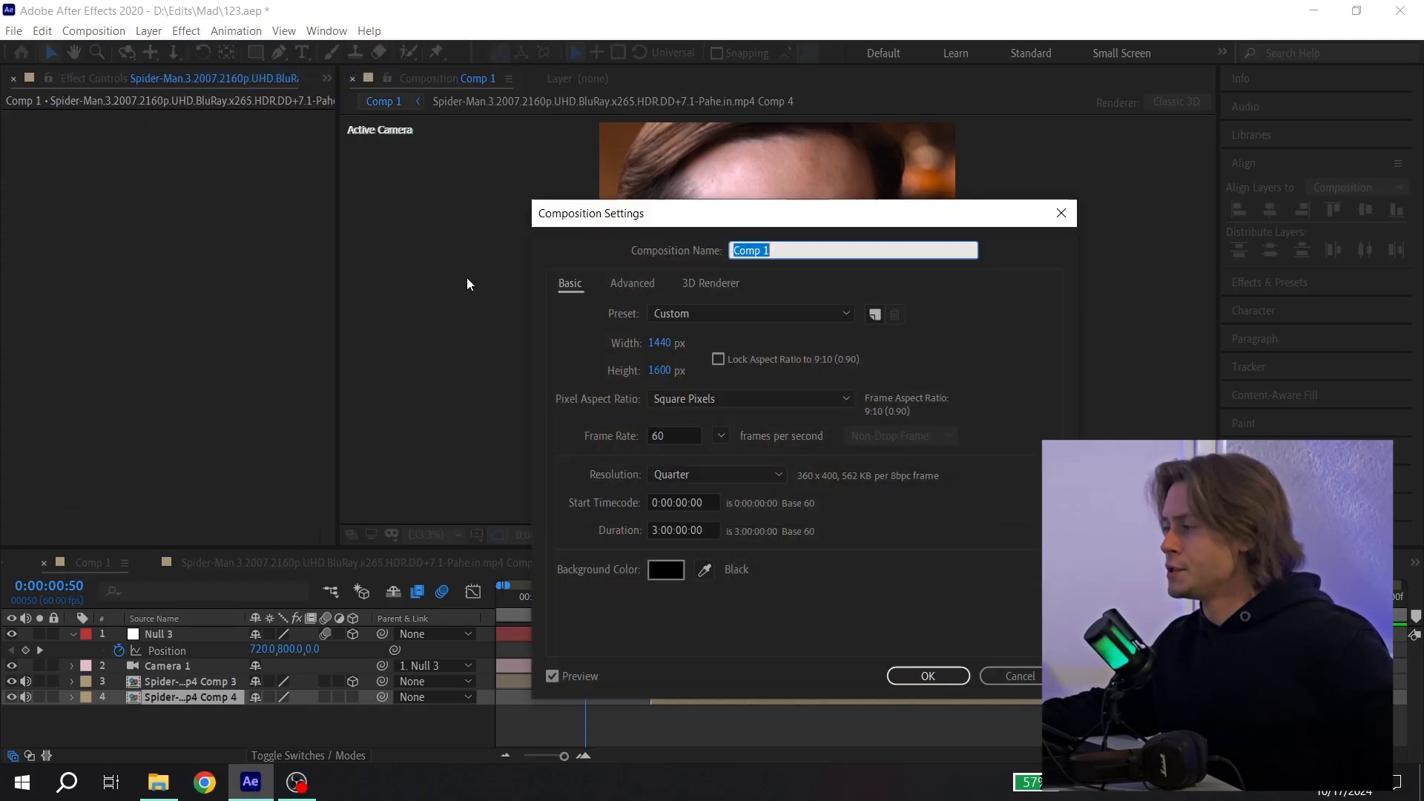